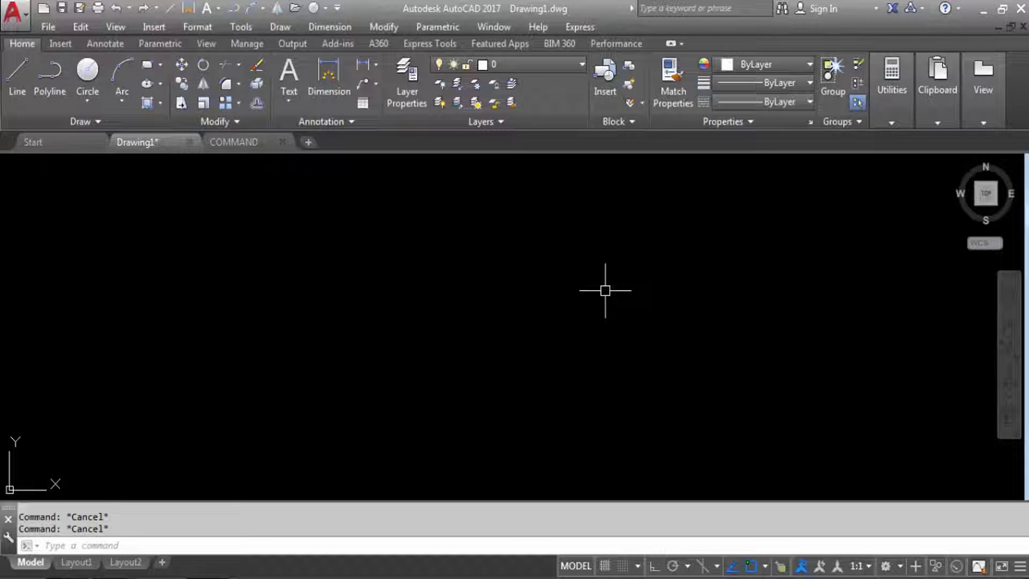
# Step: Examine the layer list in the Layer Properties Manager and the available object colors
pyautogui.press('capslock')
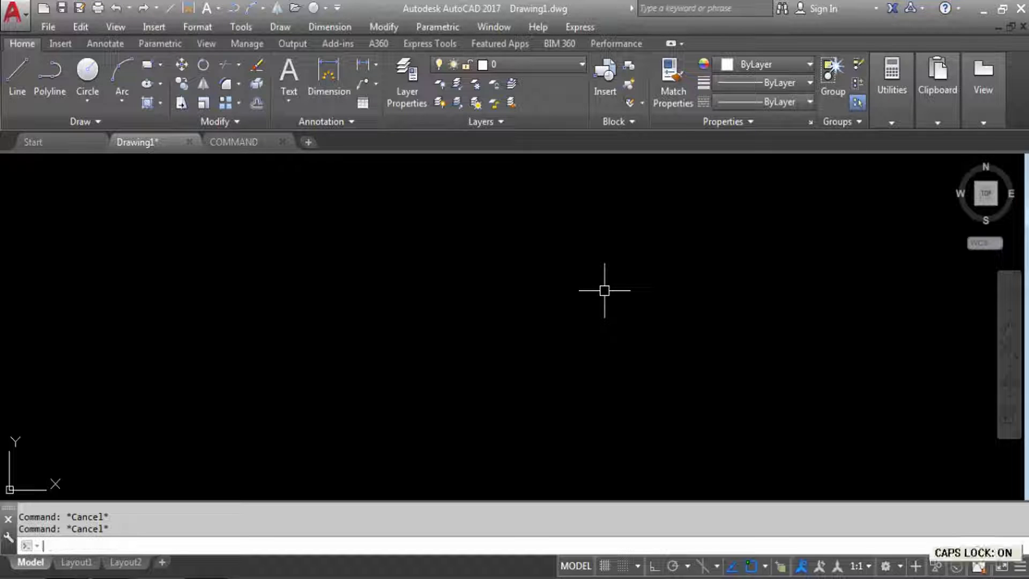
pyautogui.write('LA')
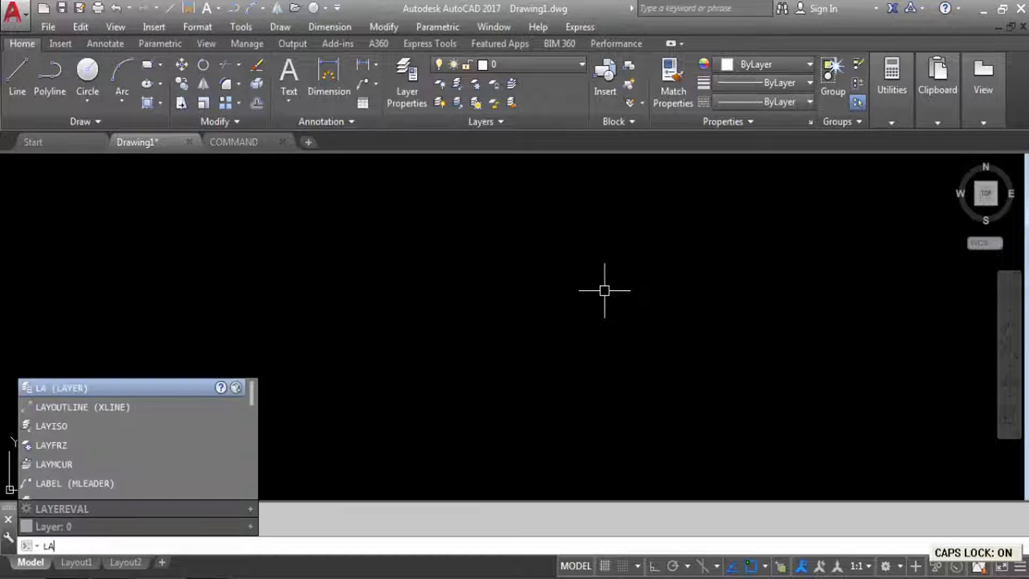
pyautogui.press('Return')
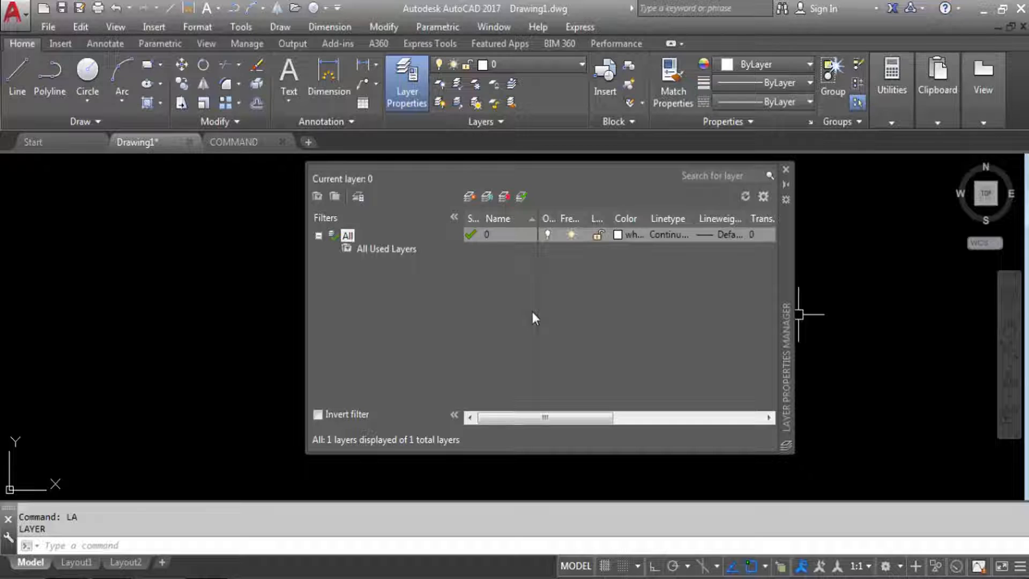
pyautogui.click(786, 170)
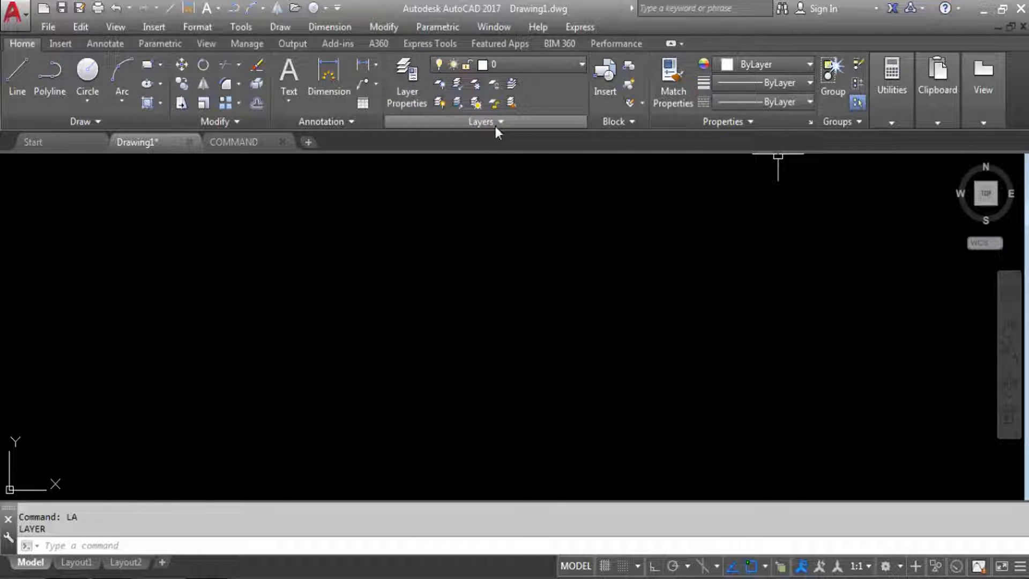
pyautogui.click(413, 80)
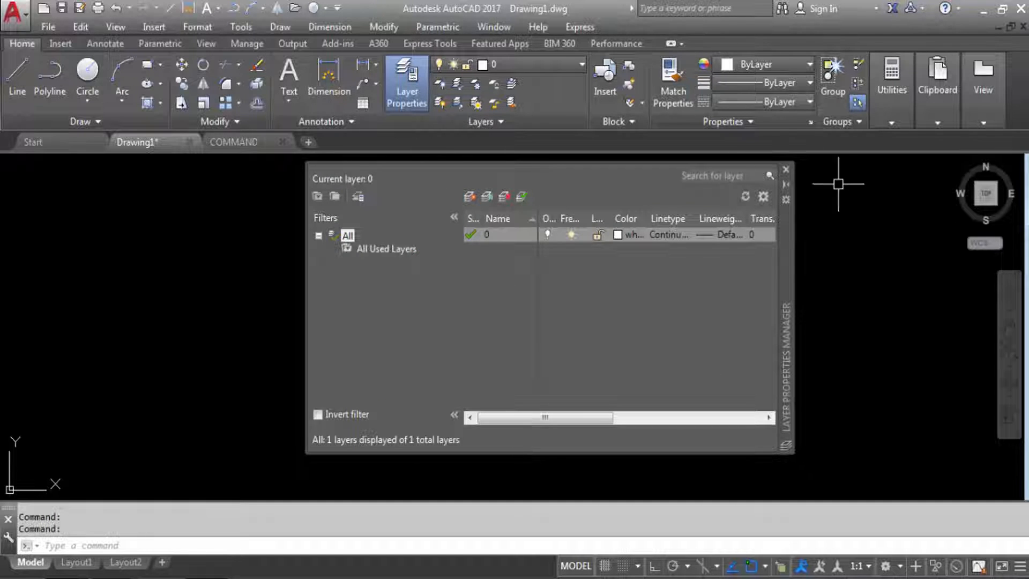
pyautogui.click(786, 170)
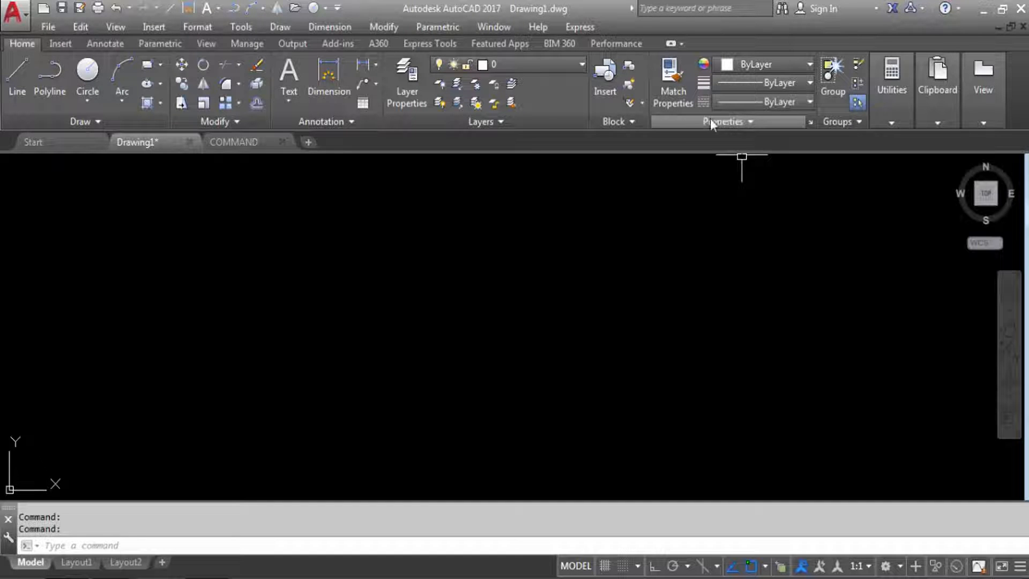
pyautogui.click(758, 64)
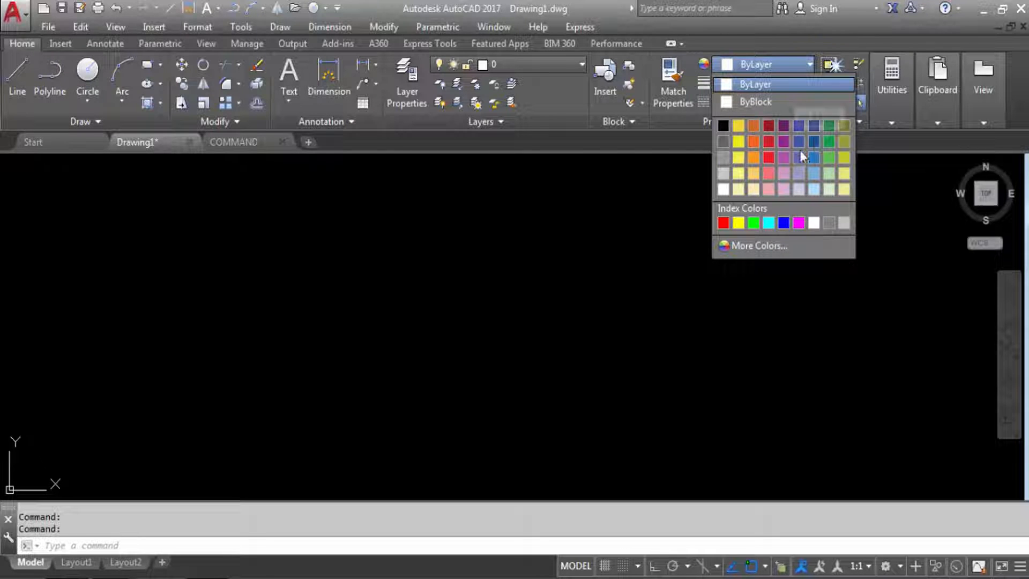
pyautogui.click(564, 178)
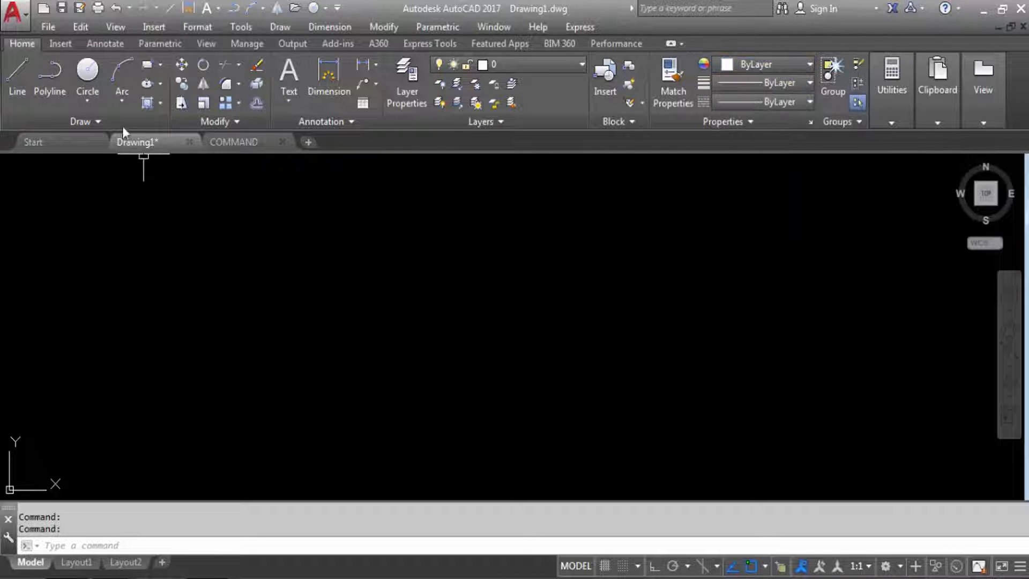
# Step: Draw a circle freehand in the upper middle of the empty drawing area
pyautogui.click(87, 72)
pyautogui.click(442, 279)
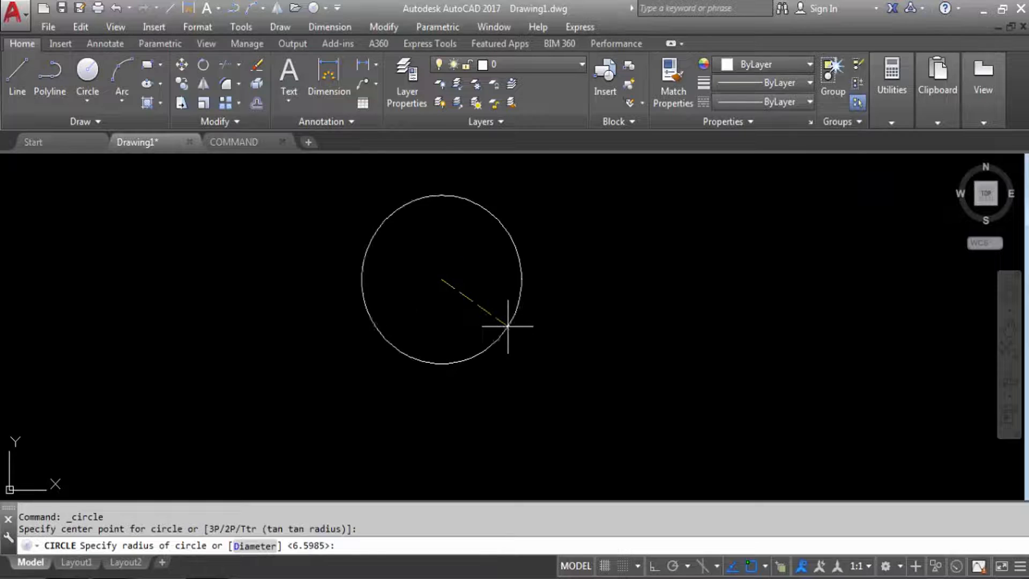
pyautogui.click(505, 317)
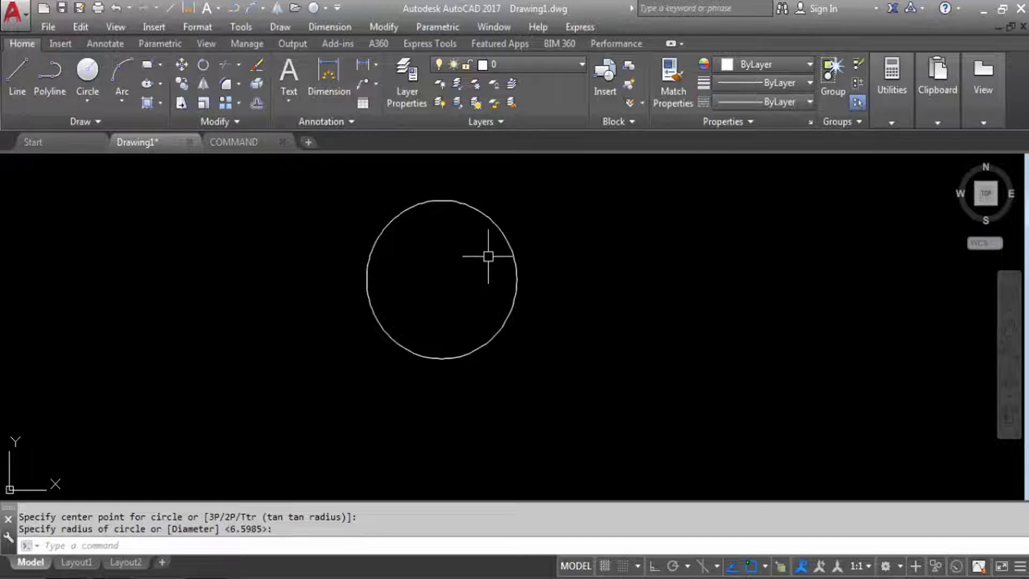
# Step: Set the circle's color to the red 205,32,39 and deselect it
pyautogui.click(497, 222)
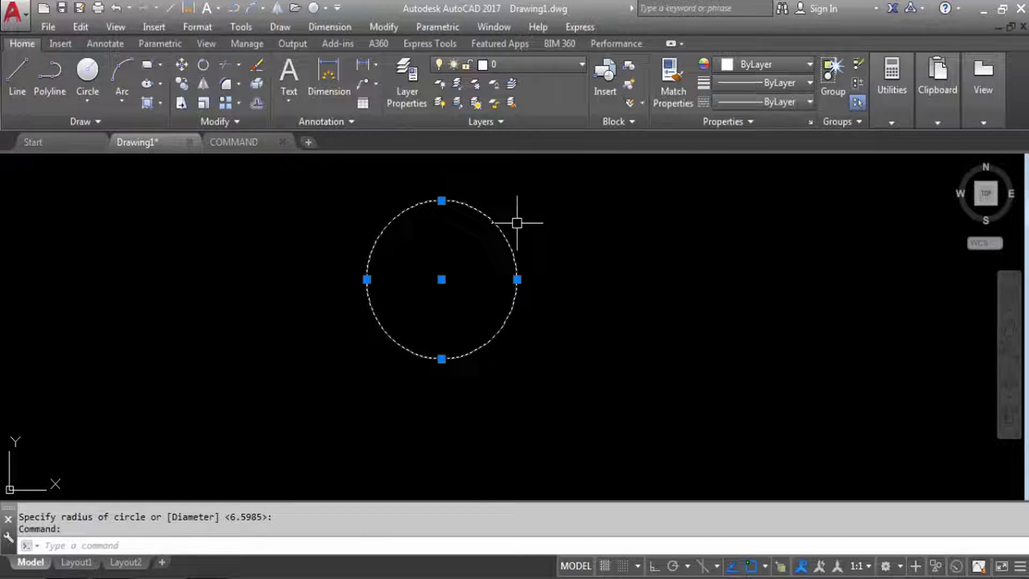
pyautogui.click(762, 64)
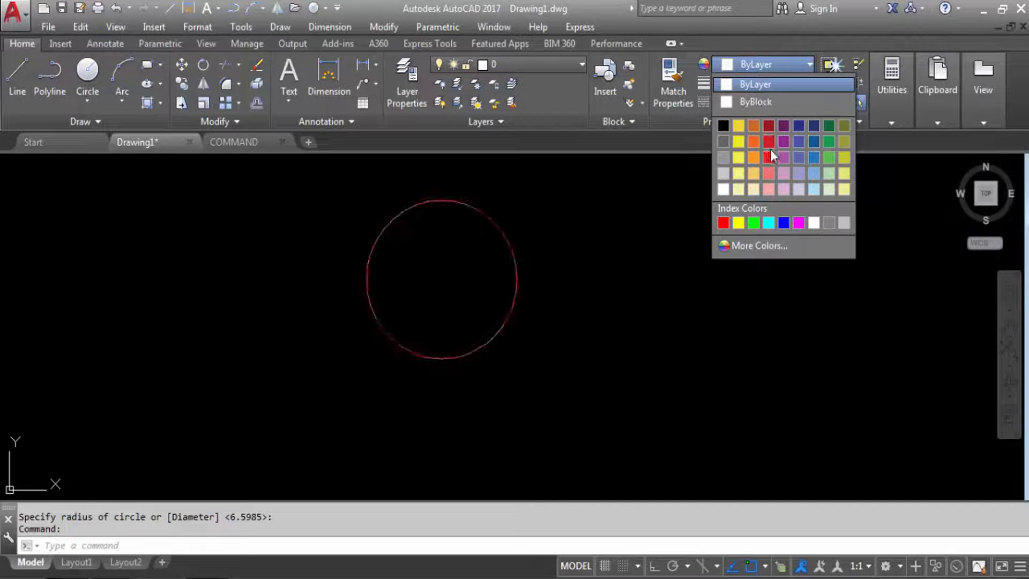
pyautogui.click(771, 151)
pyautogui.press('Escape')
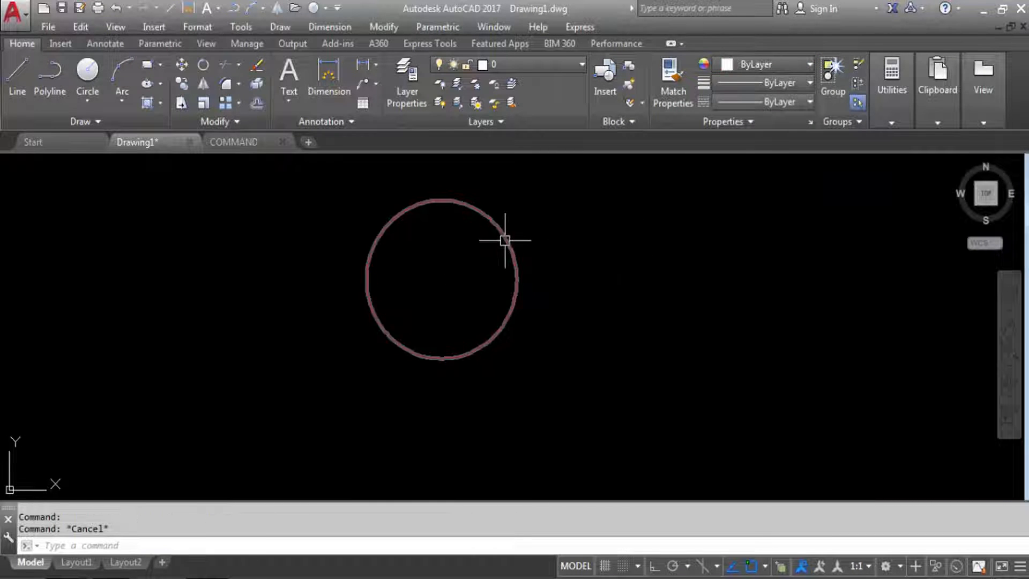
pyautogui.click(504, 231)
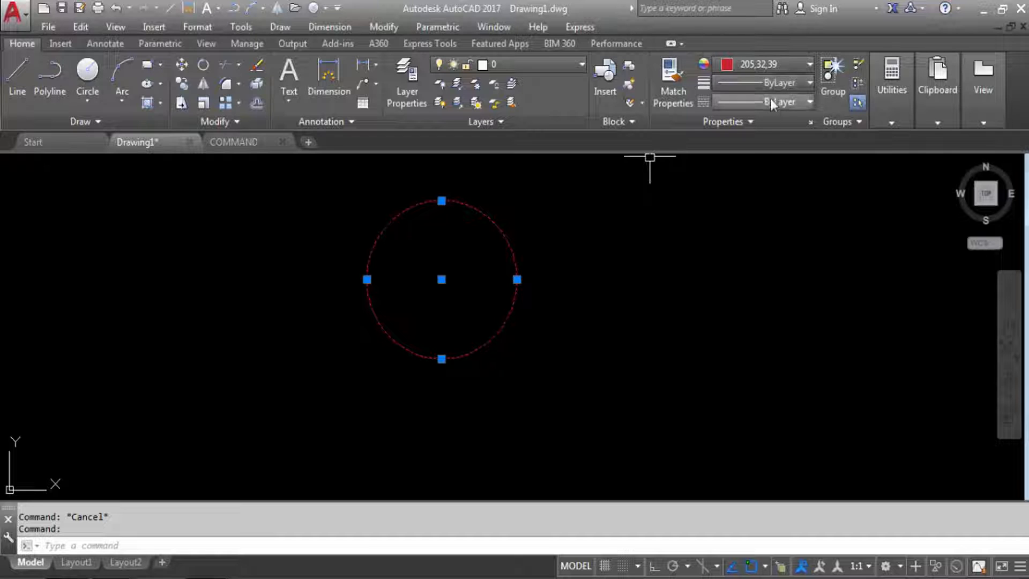
pyautogui.press('Escape')
pyautogui.click(775, 85)
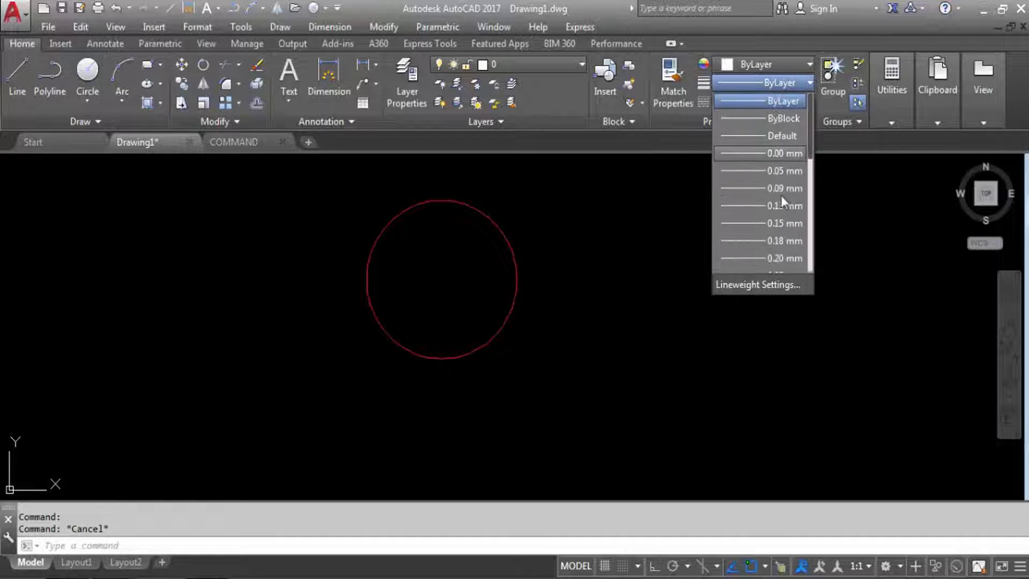
pyautogui.scroll(-2, 784, 252)
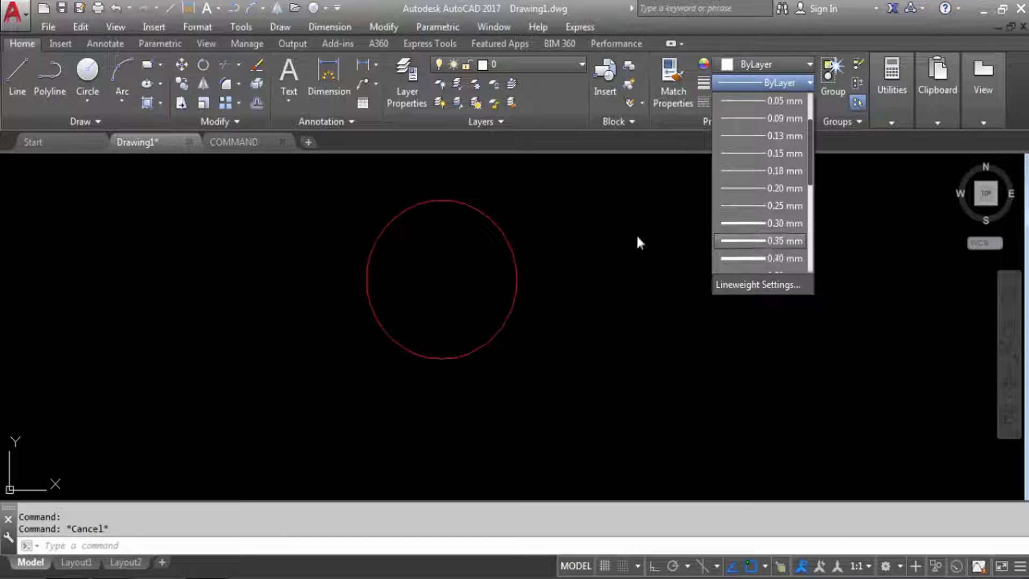
pyautogui.click(505, 236)
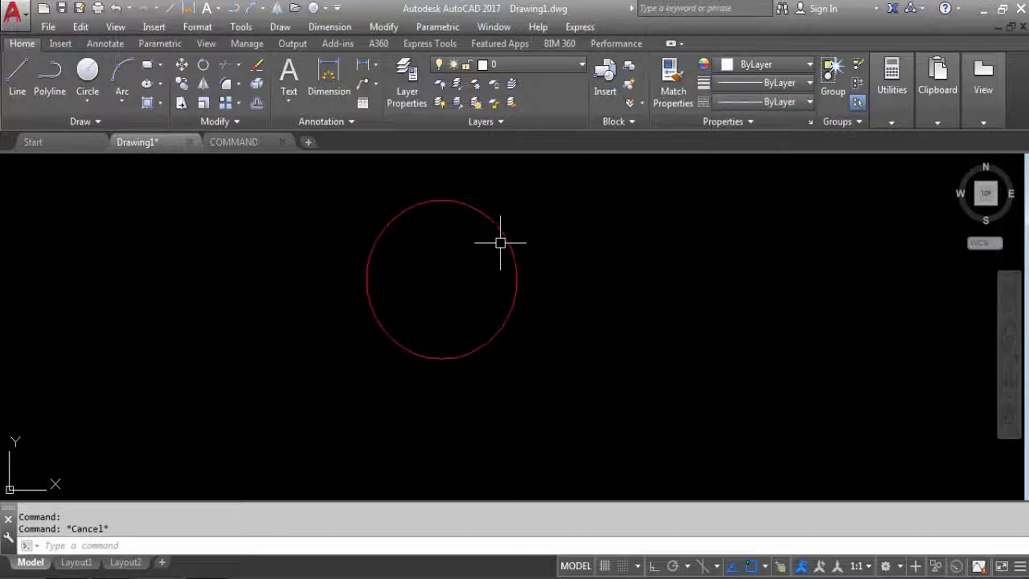
# Step: Set the red circle's lineweight to 0.50 mm
pyautogui.click(504, 237)
pyautogui.click(747, 82)
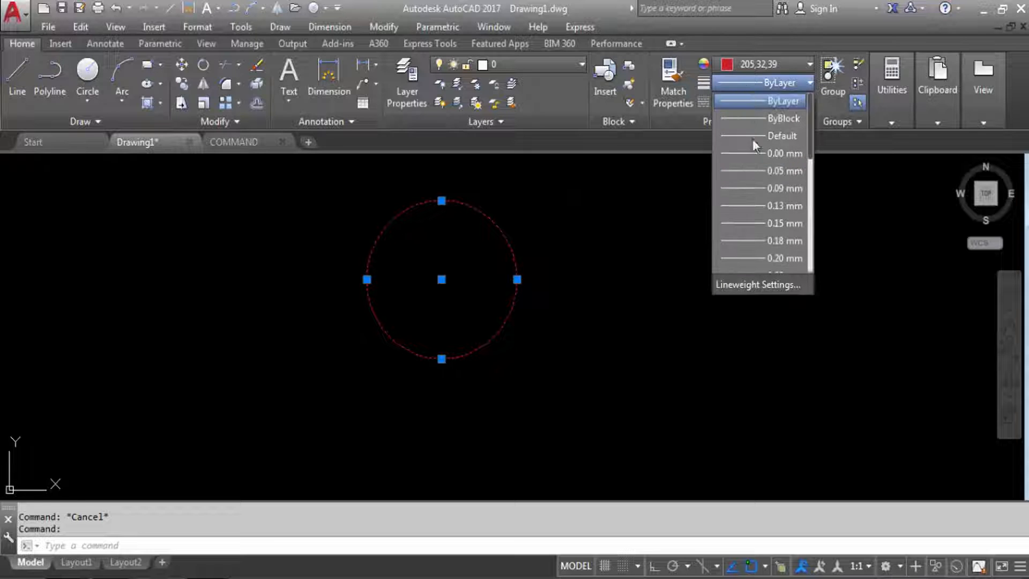
pyautogui.scroll(-2, 767, 215)
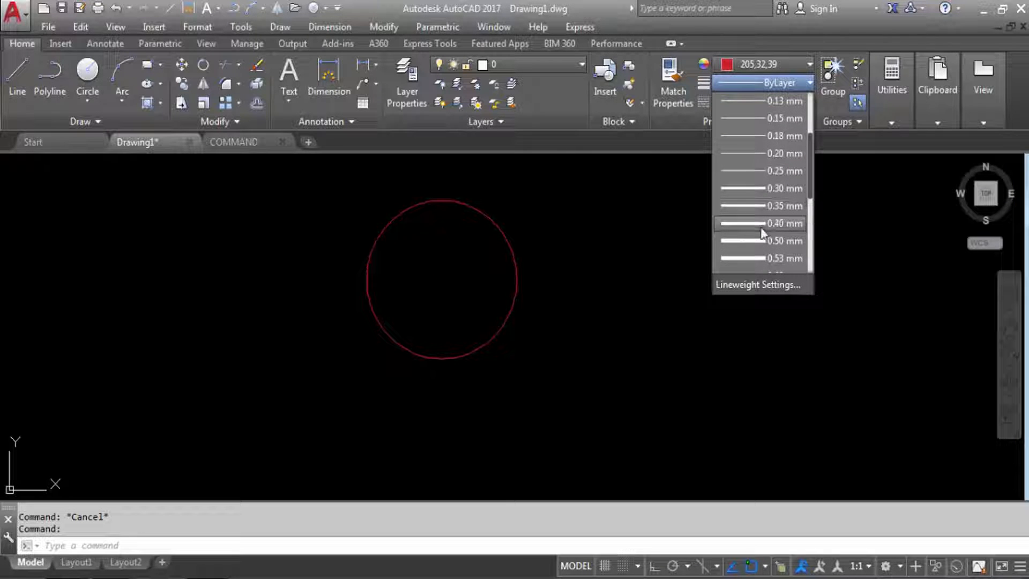
pyautogui.click(758, 241)
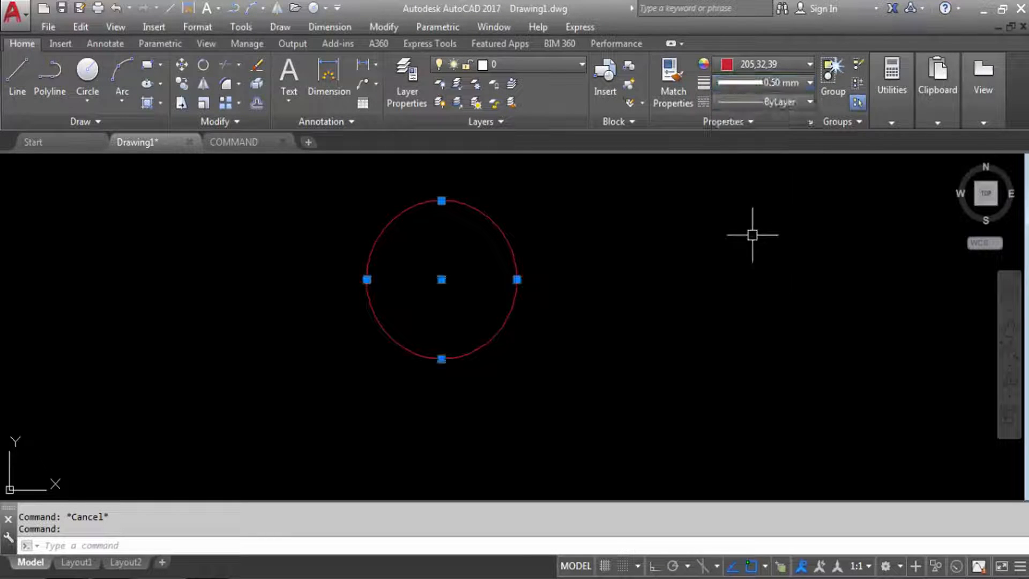
pyautogui.click(719, 269)
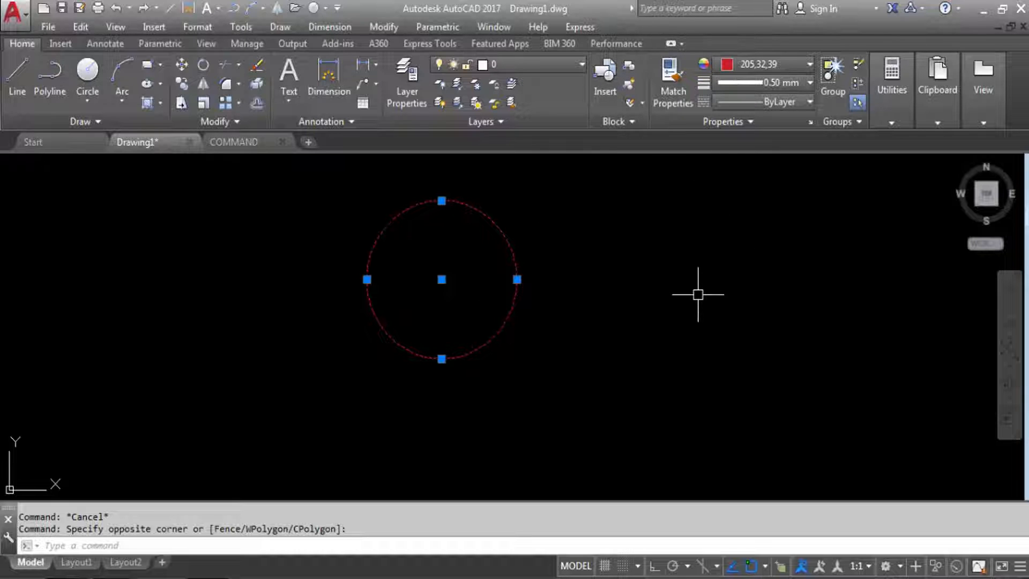
# Step: Turn on the display of lineweights in the drawing by setting LWDISPLAY to ON
pyautogui.write('LWD')
pyautogui.press('Return')
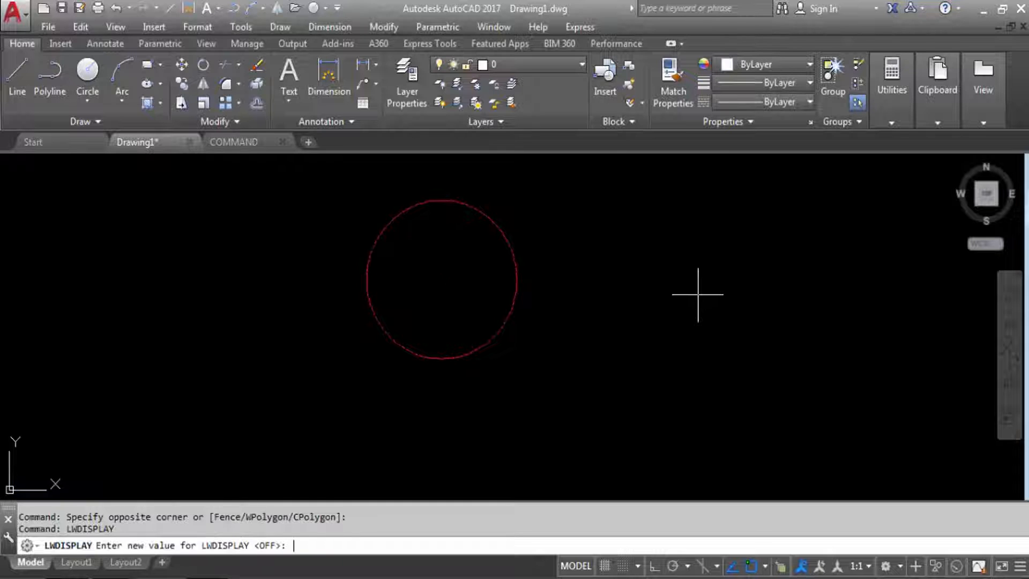
pyautogui.press('Return')
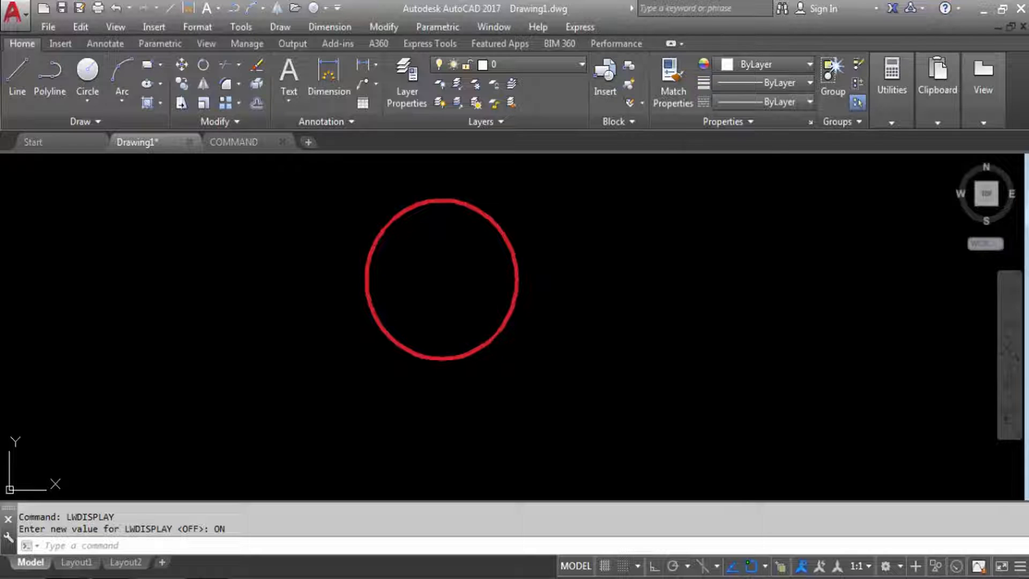
pyautogui.press('Escape')
# Step: With the circle selected, load the ISO dash space linetype ACAD_ISO03W100 from acad.lin into the drawing
pyautogui.click(776, 102)
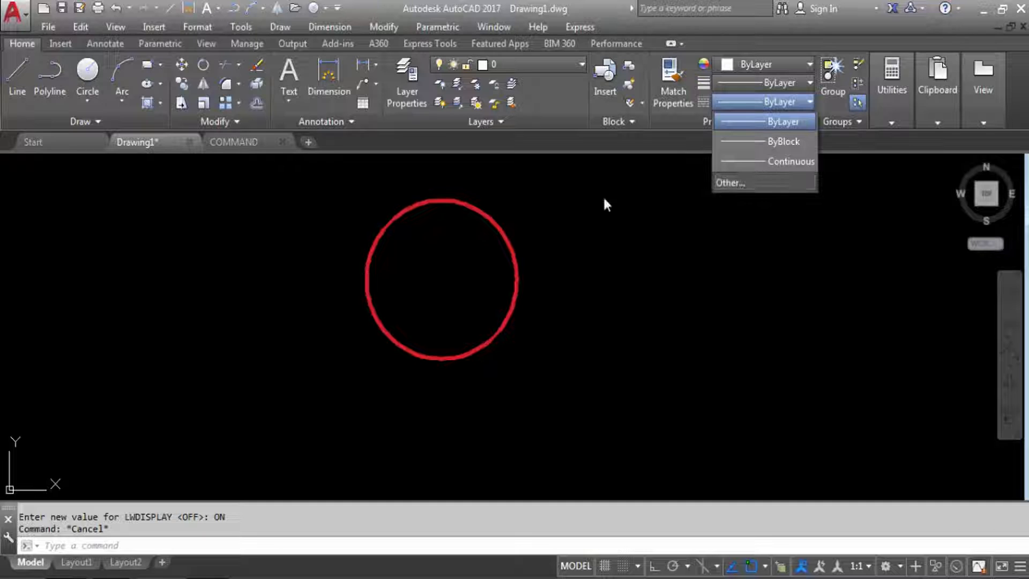
pyautogui.click(478, 244)
pyautogui.click(443, 180)
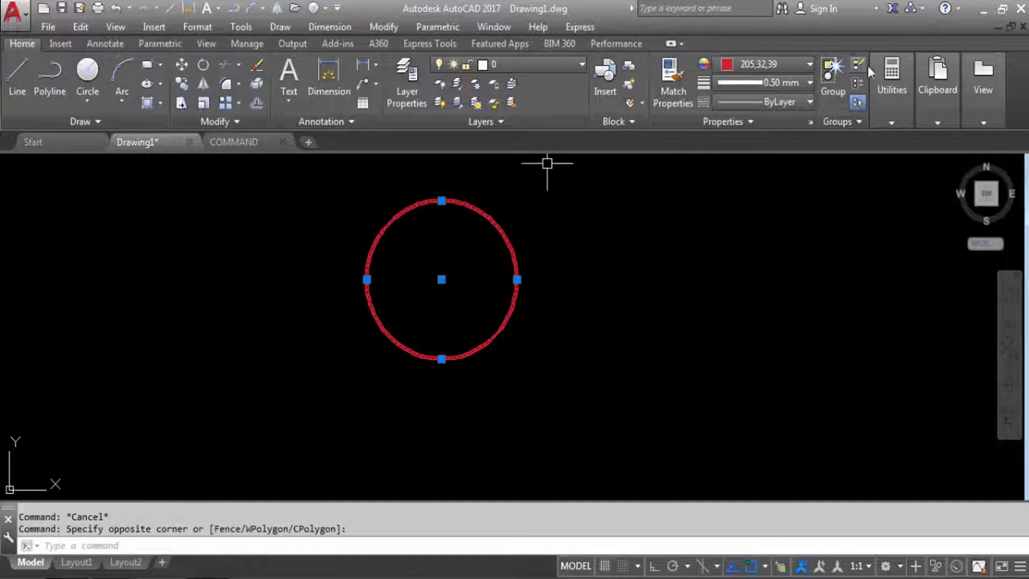
pyautogui.click(790, 101)
pyautogui.click(731, 184)
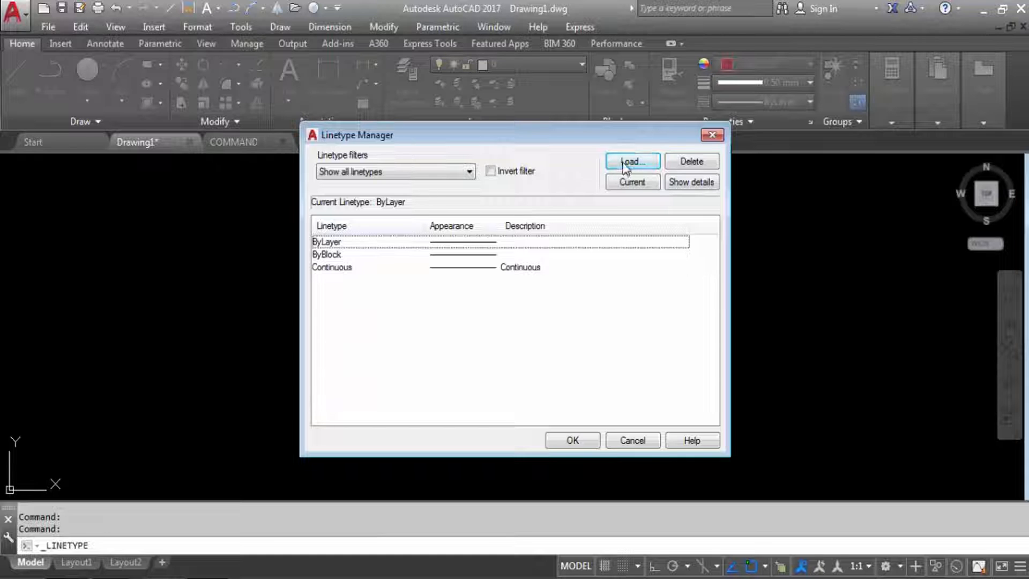
pyautogui.click(626, 163)
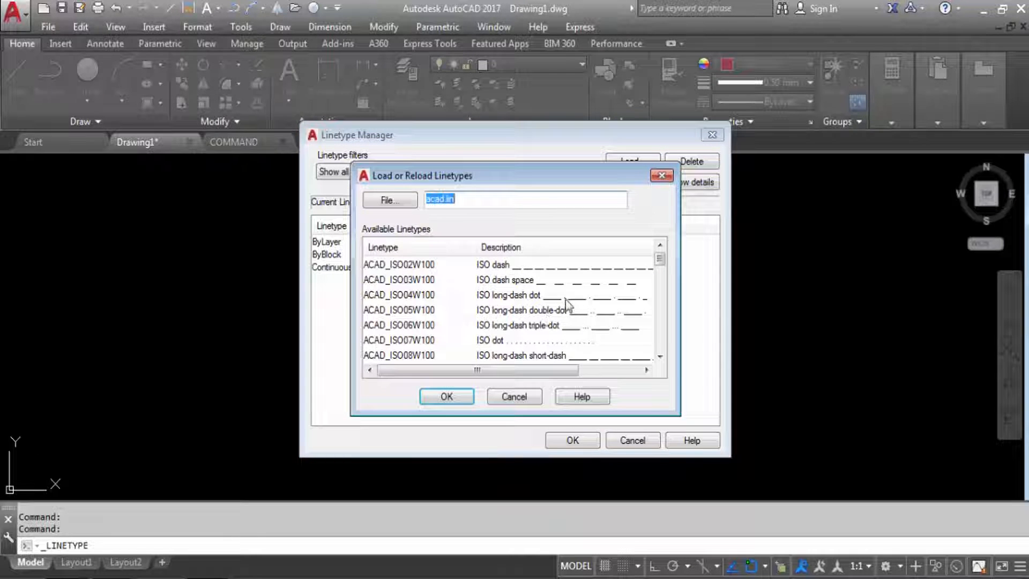
pyautogui.click(559, 313)
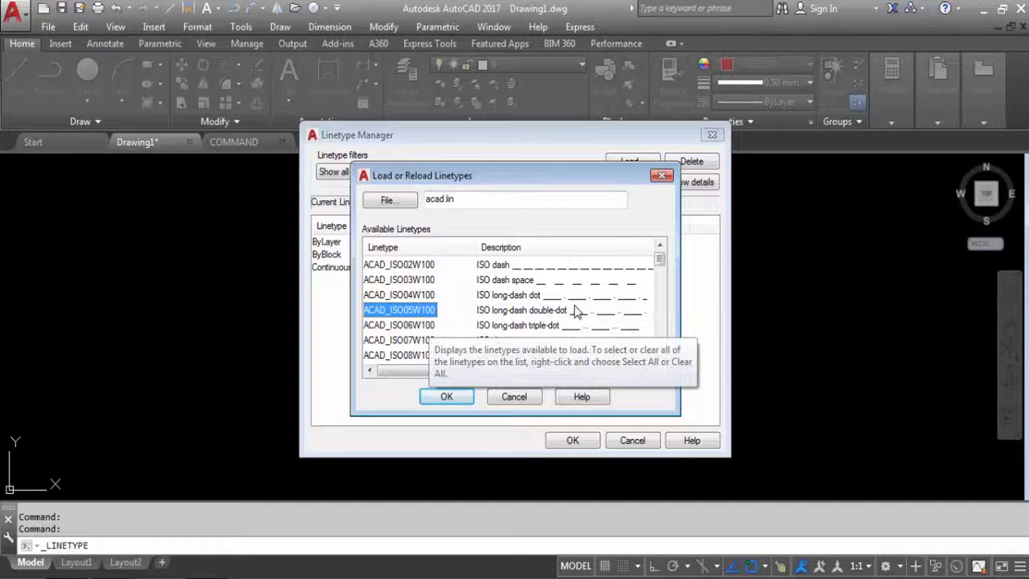
pyautogui.click(564, 270)
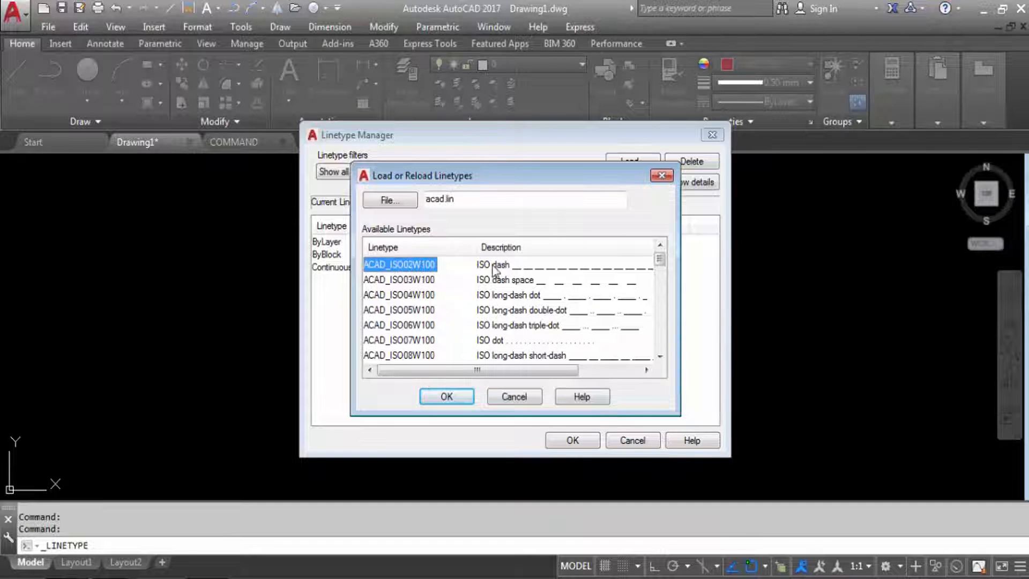
pyautogui.click(539, 281)
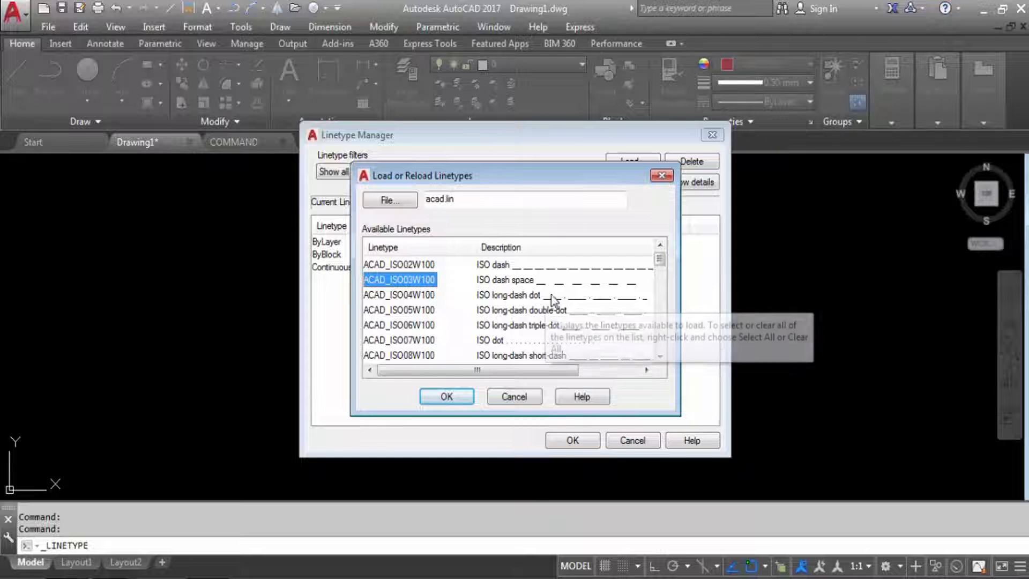
pyautogui.click(457, 400)
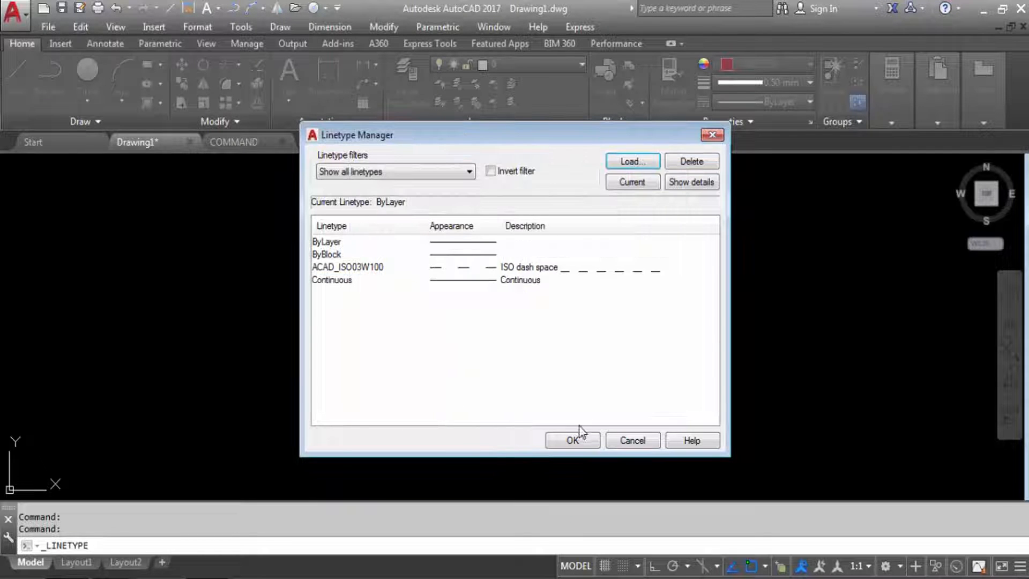
pyautogui.click(571, 440)
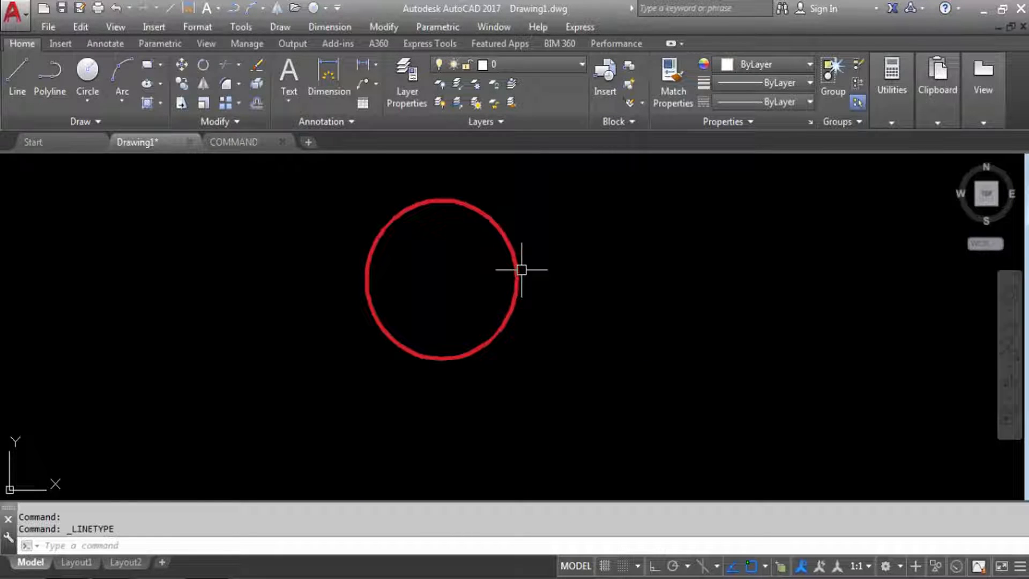
# Step: Regenerate the drawing with the REGEN command
pyautogui.write('RE')
pyautogui.press('Return')
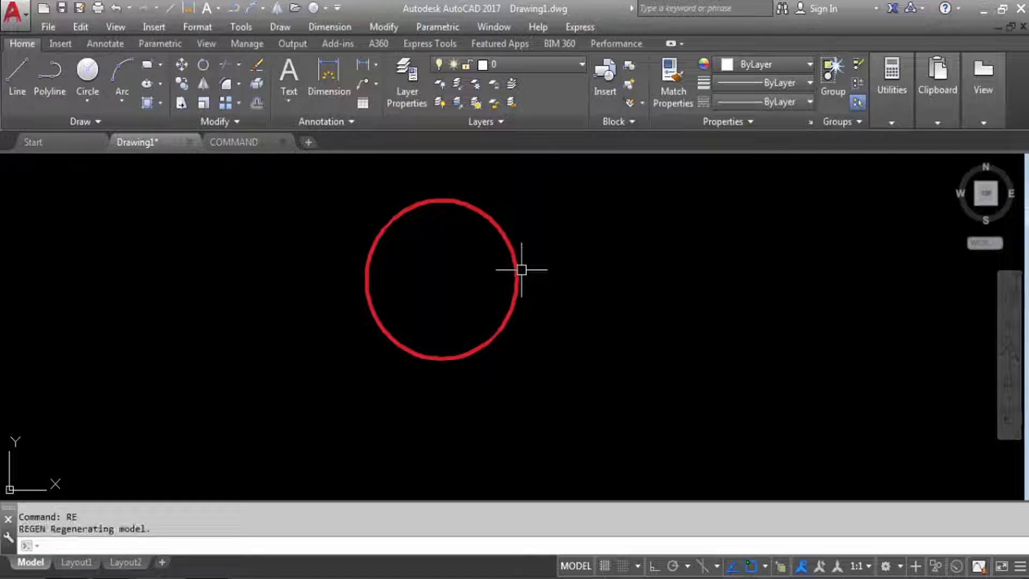
pyautogui.press('Escape')
# Step: Apply the loaded ACAD_ISO03W100 linetype to the red circle
pyautogui.click(517, 250)
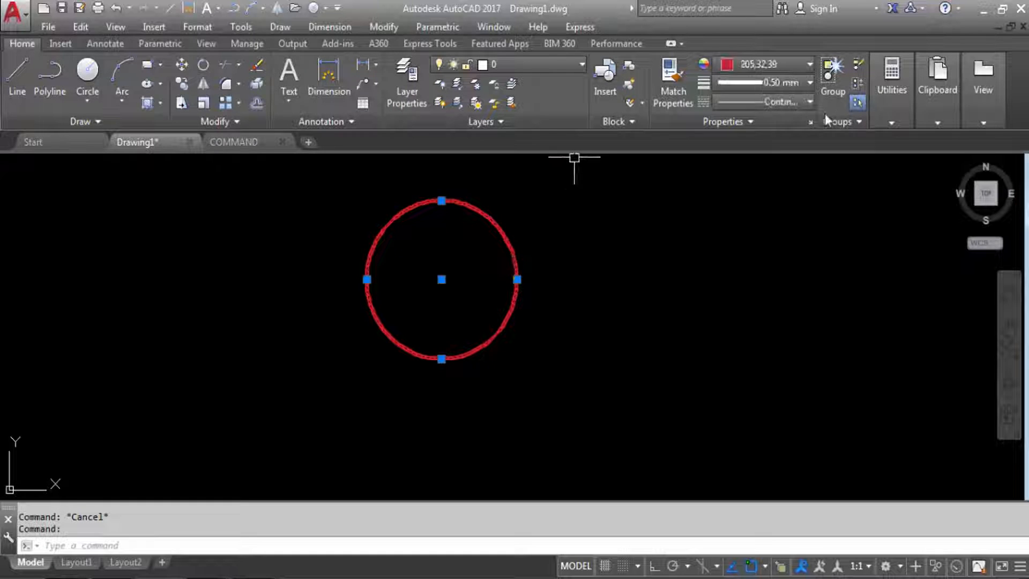
pyautogui.click(771, 101)
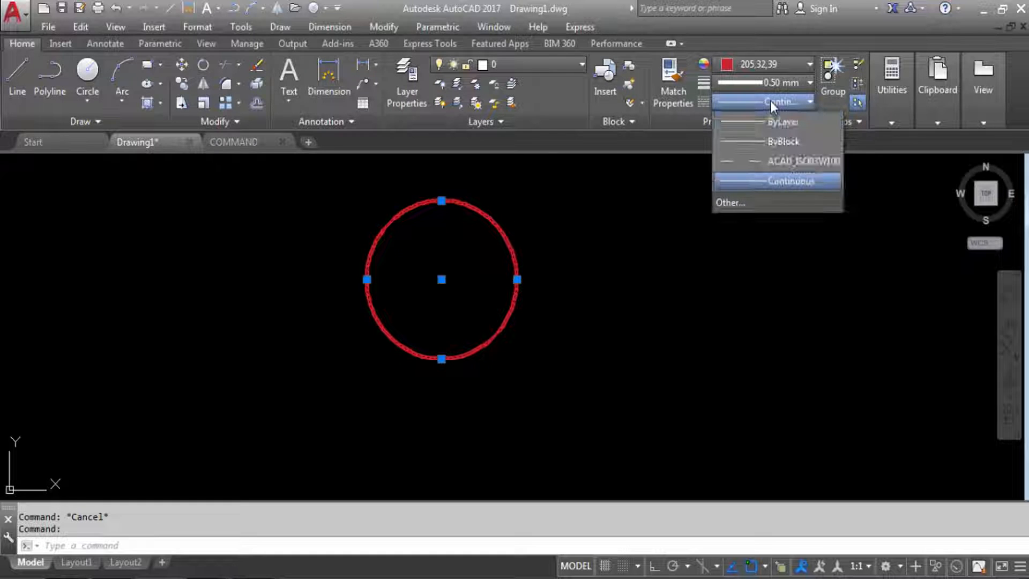
pyautogui.click(777, 160)
# Step: Set the circle's linetype scale to 0.08 in its object properties and deselect the circle
pyautogui.rightClick(500, 237)
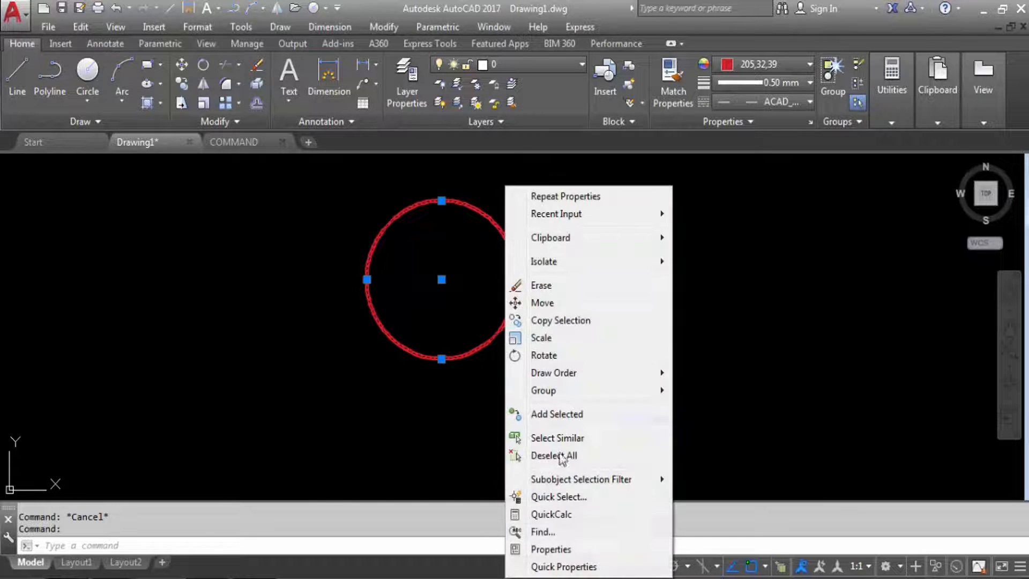
pyautogui.click(554, 548)
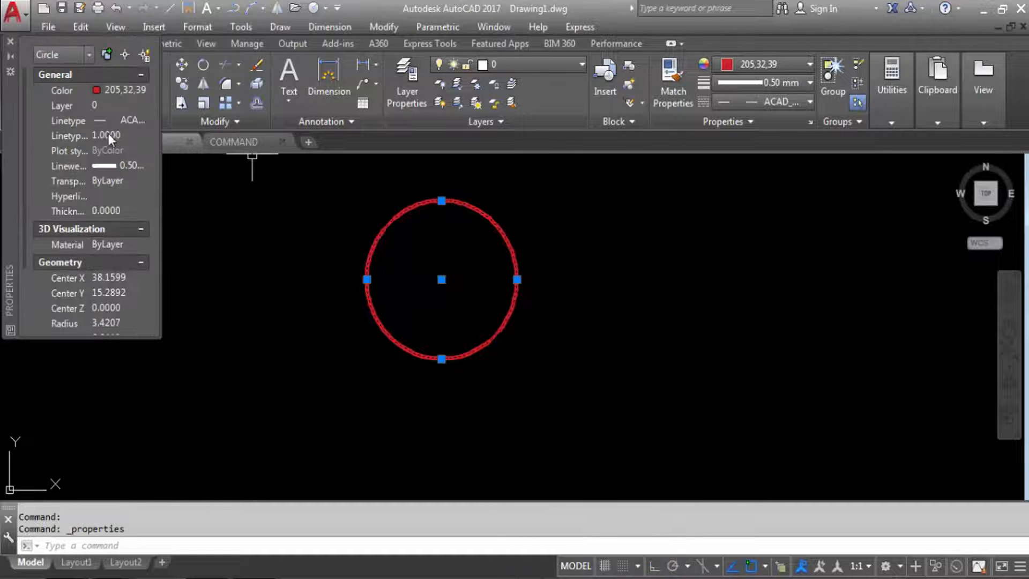
pyautogui.click(108, 134)
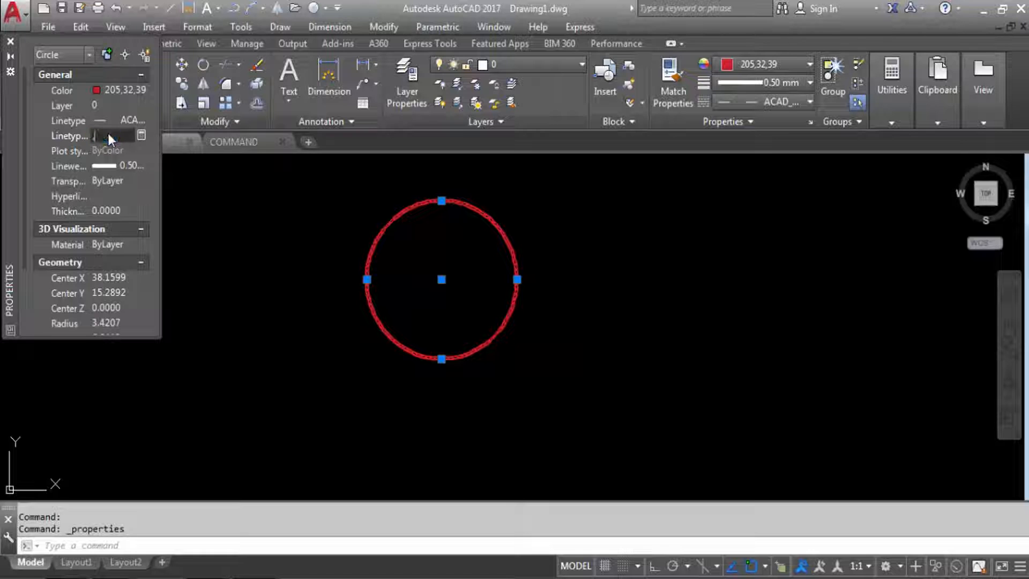
pyautogui.write('.08')
pyautogui.press('Return')
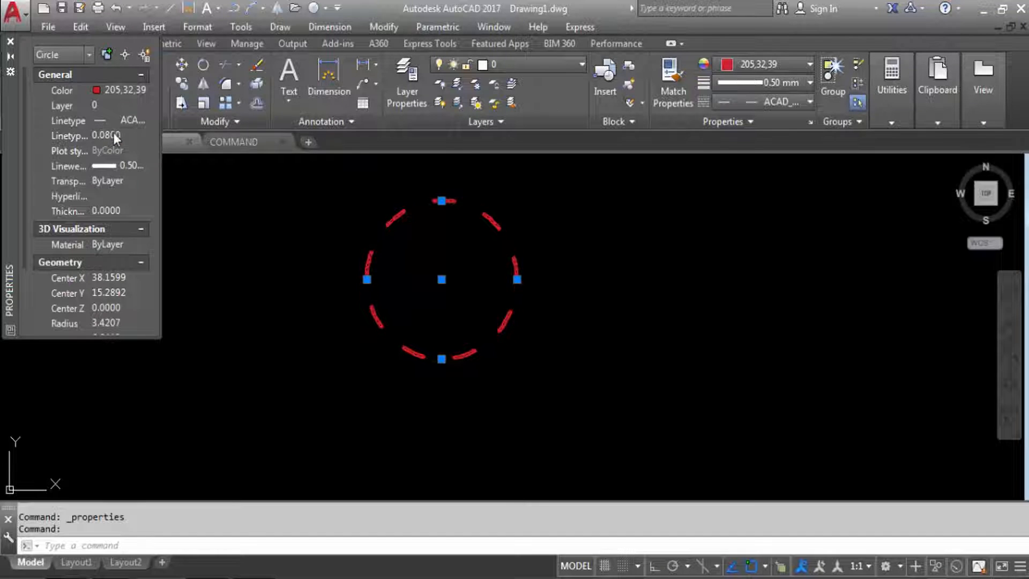
pyautogui.click(11, 45)
pyautogui.press('Escape')
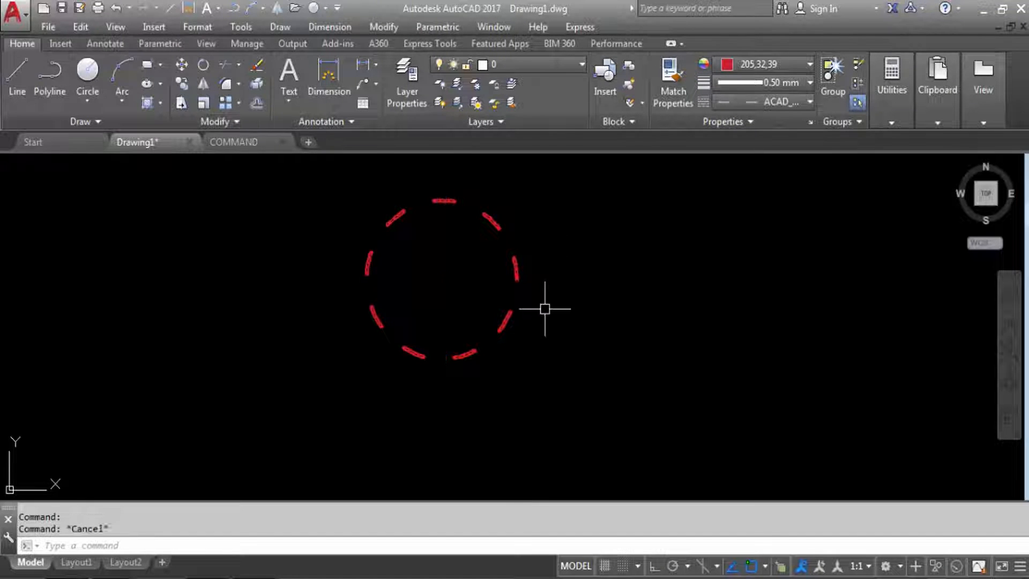
pyautogui.click(490, 219)
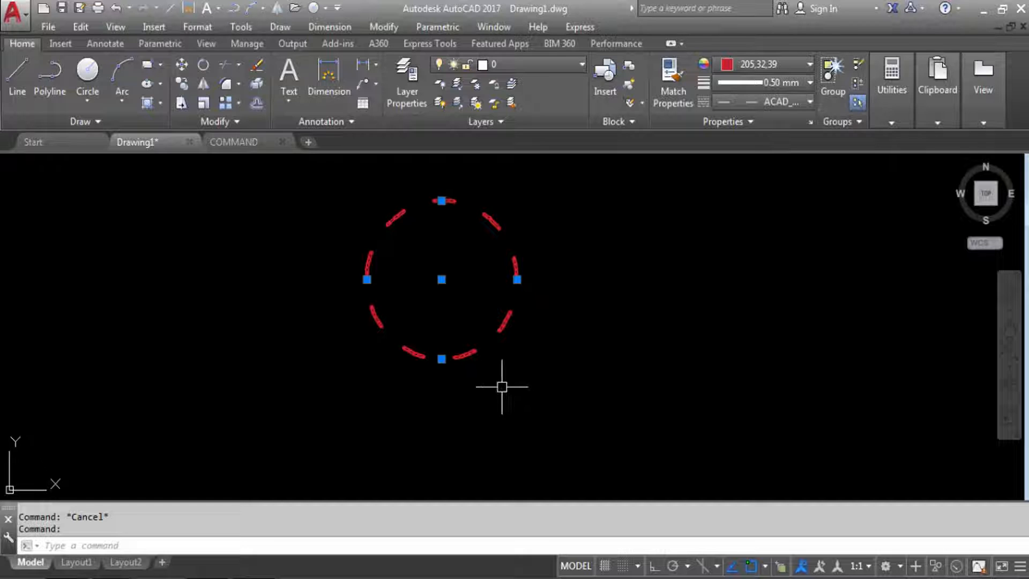
pyautogui.press('Escape')
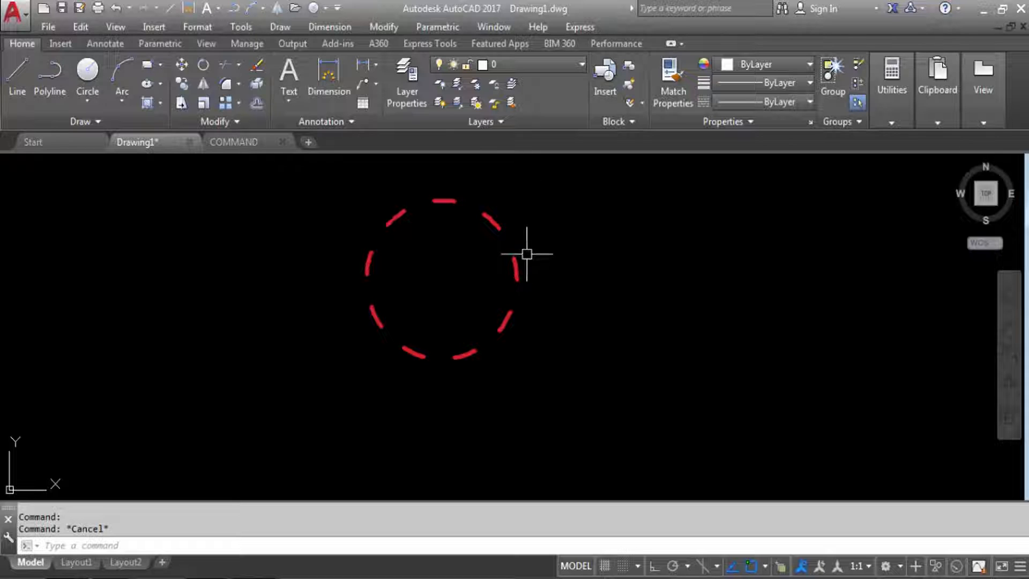
pyautogui.click(517, 69)
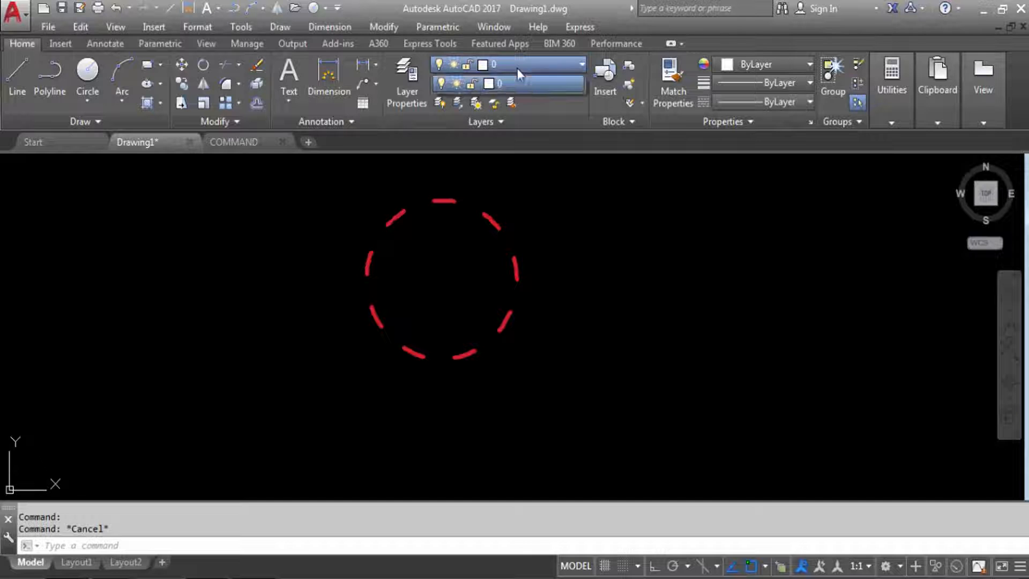
pyautogui.click(583, 217)
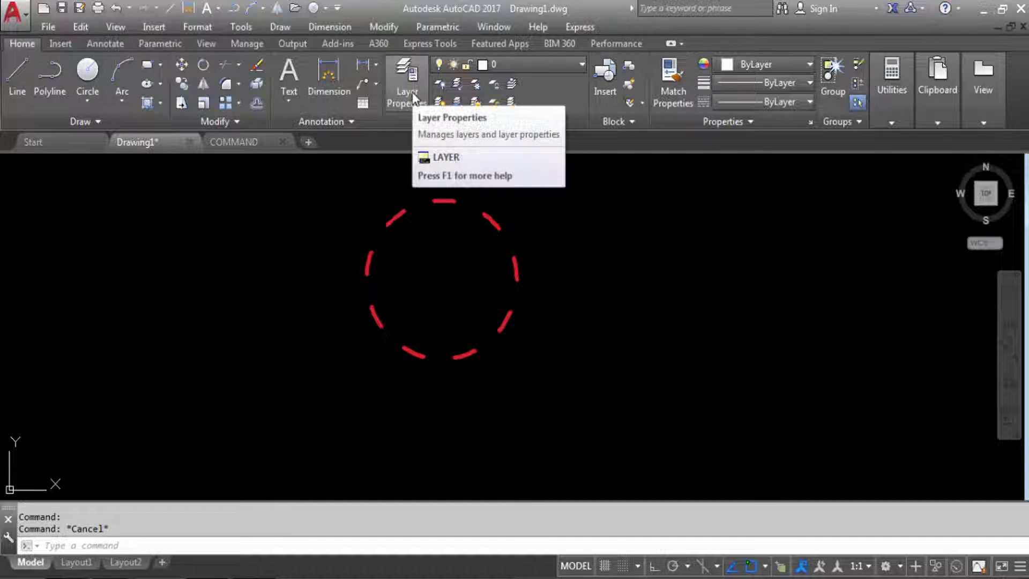
pyautogui.write('LA')
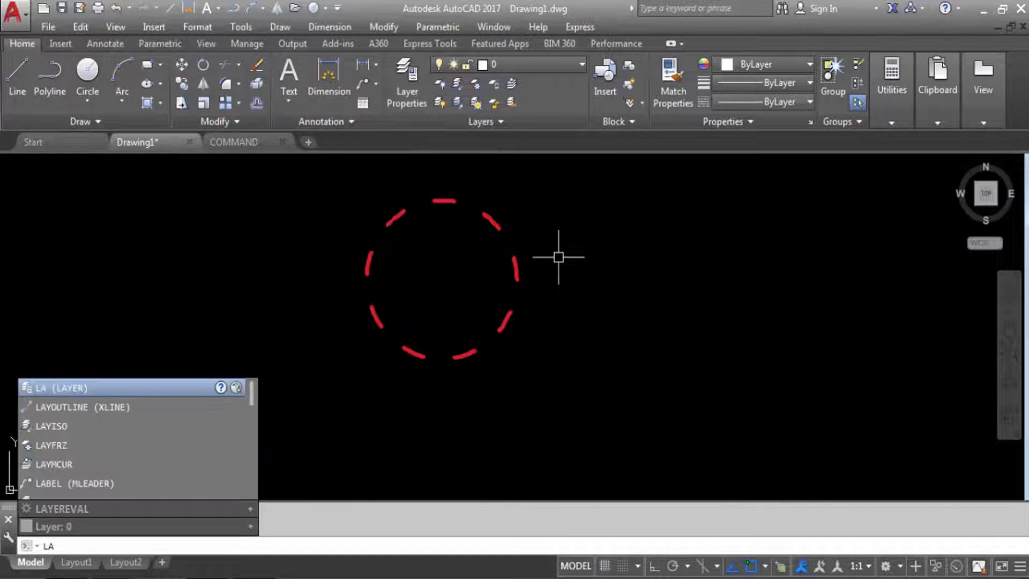
pyautogui.press('Return')
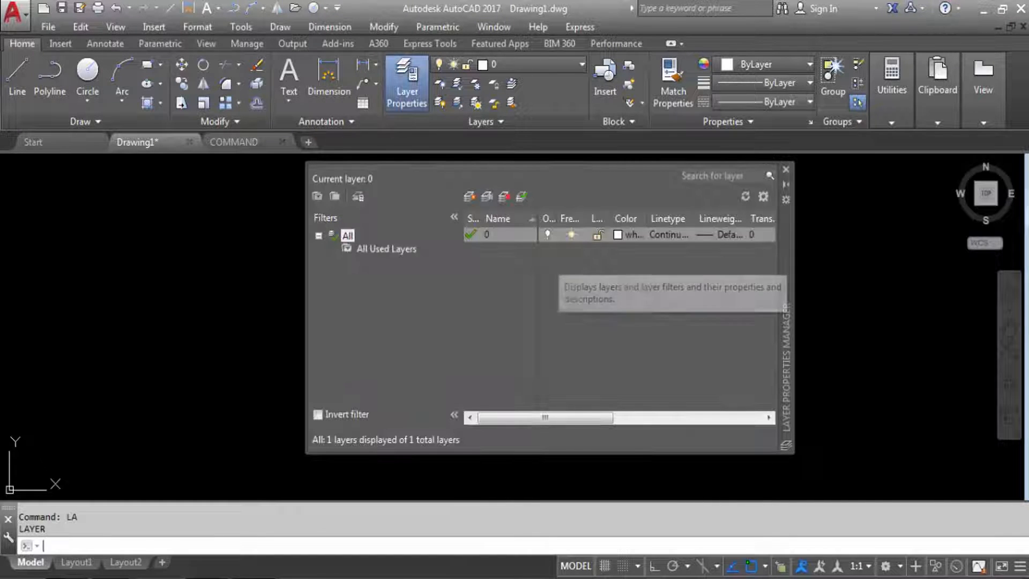
pyautogui.press('Escape')
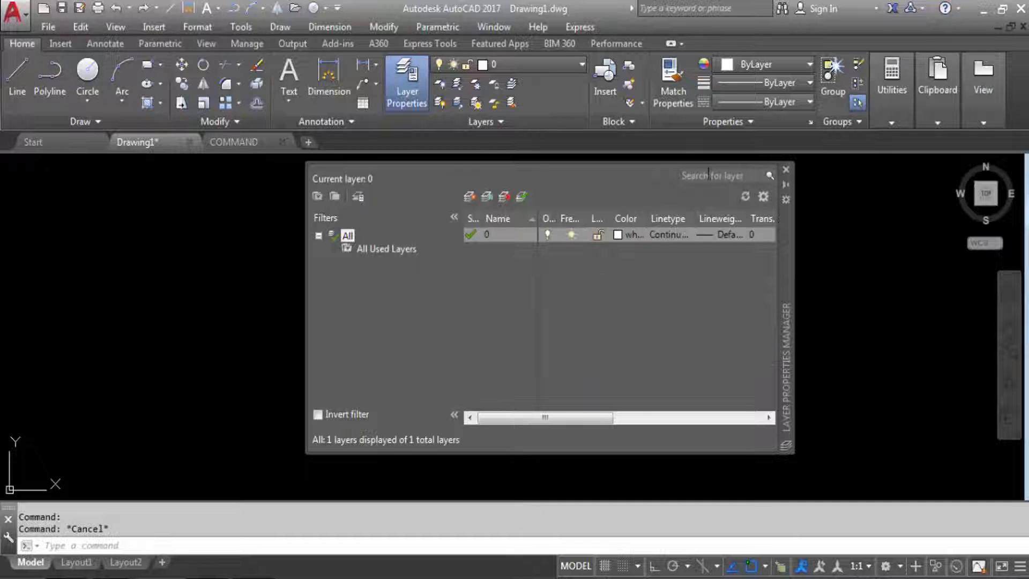
pyautogui.click(786, 169)
# Step: Open the layer manager and create a layer named 1 with the index color red
pyautogui.click(200, 27)
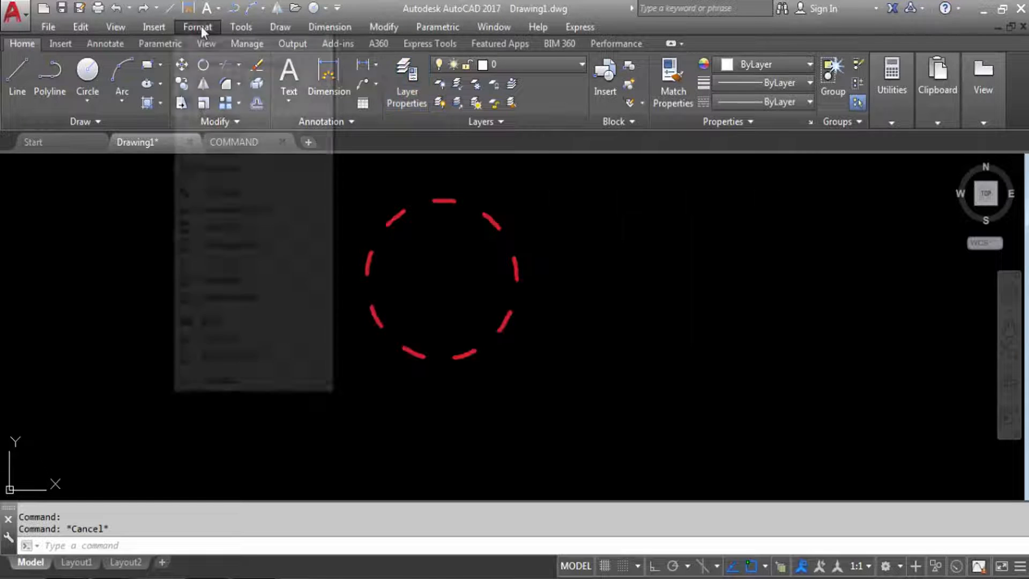
pyautogui.click(220, 47)
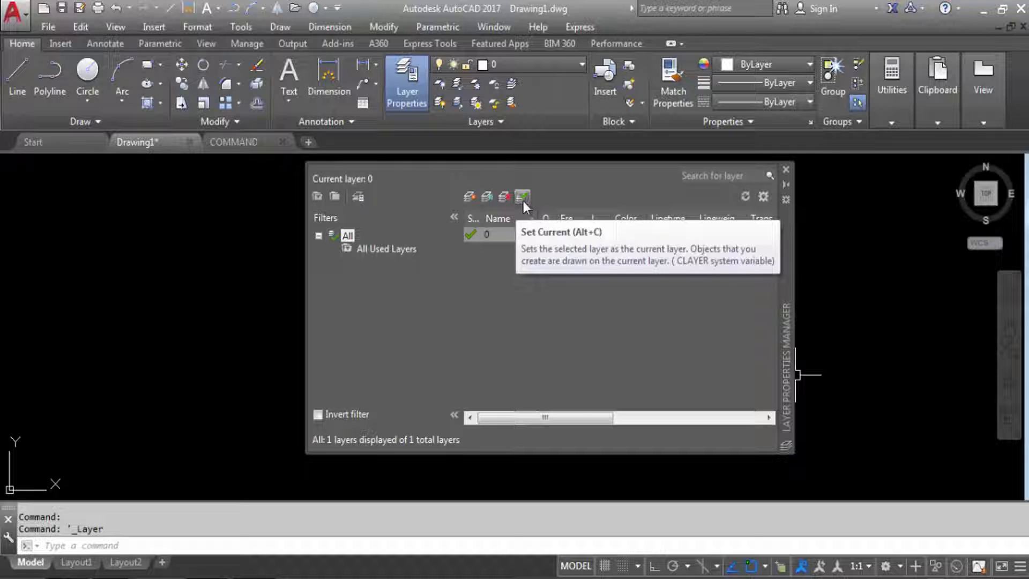
pyautogui.click(470, 197)
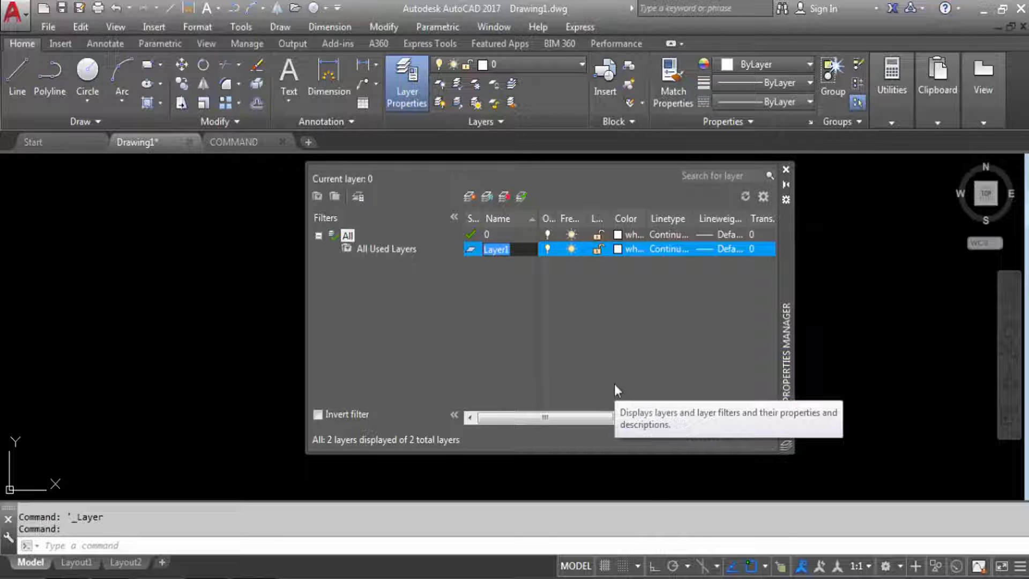
pyautogui.write('1')
pyautogui.click(618, 249)
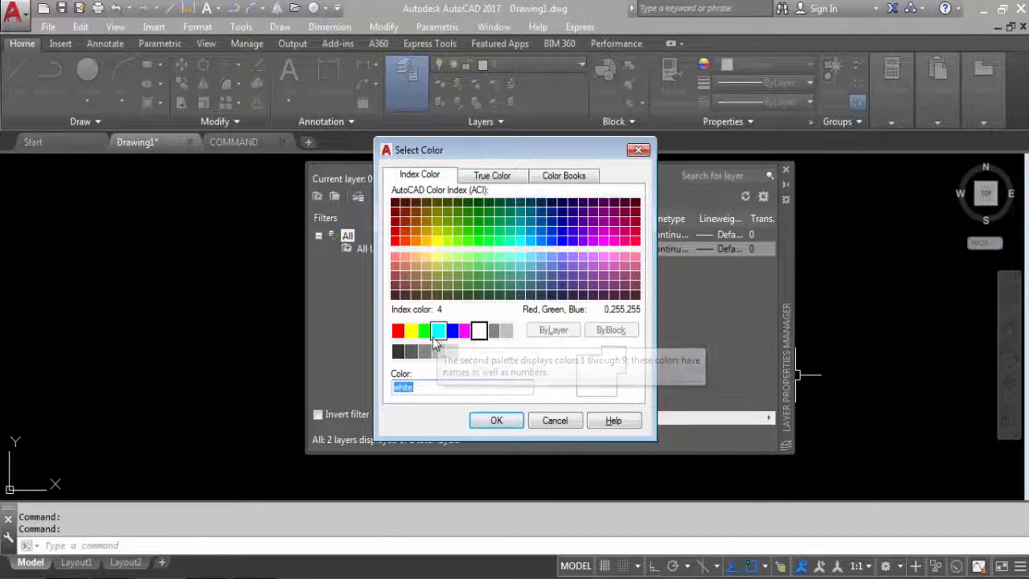
pyautogui.click(398, 331)
pyautogui.click(498, 420)
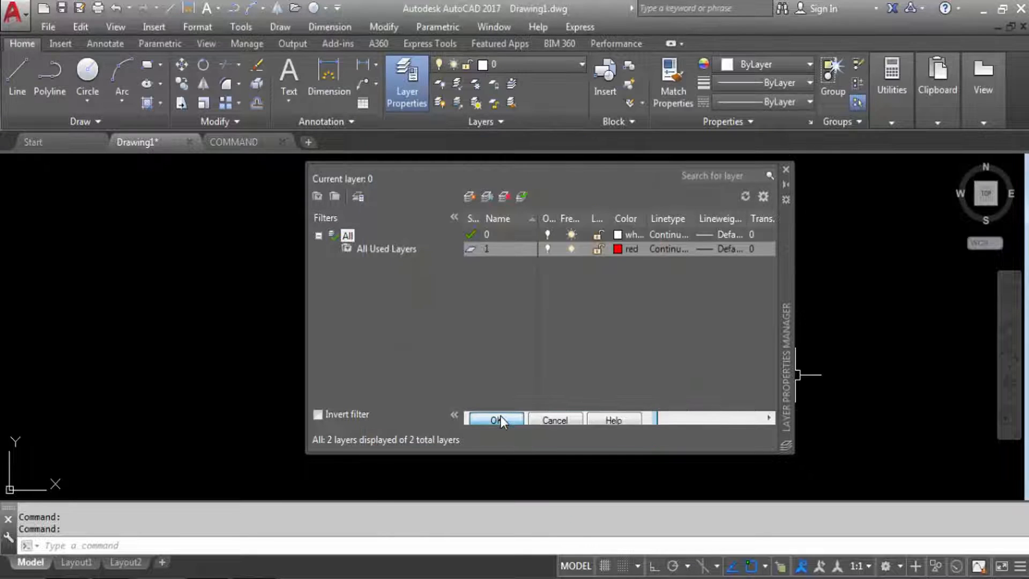
# Step: Assign layer 1 the Continuous linetype and the Default lineweight
pyautogui.click(671, 250)
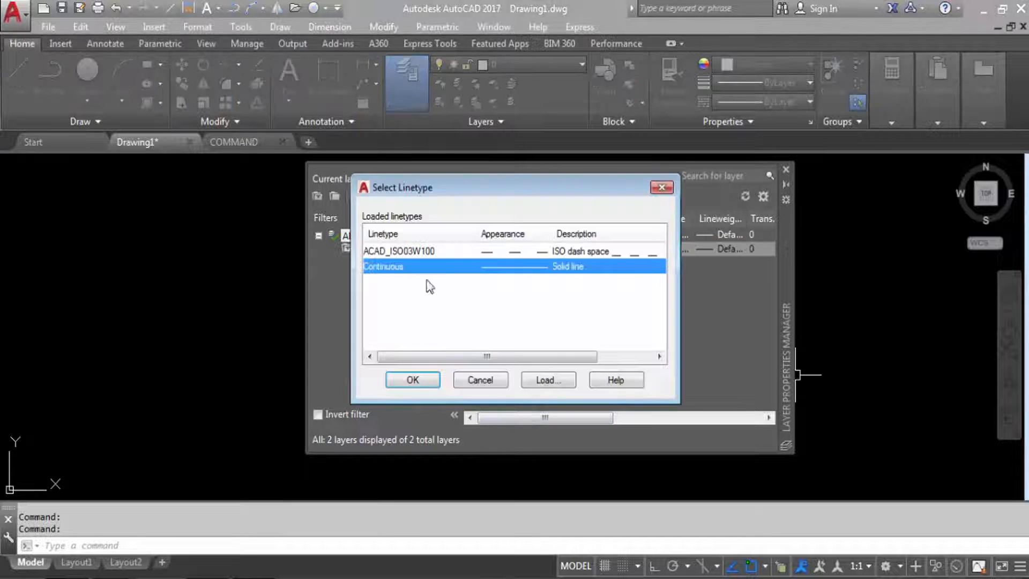
pyautogui.click(413, 379)
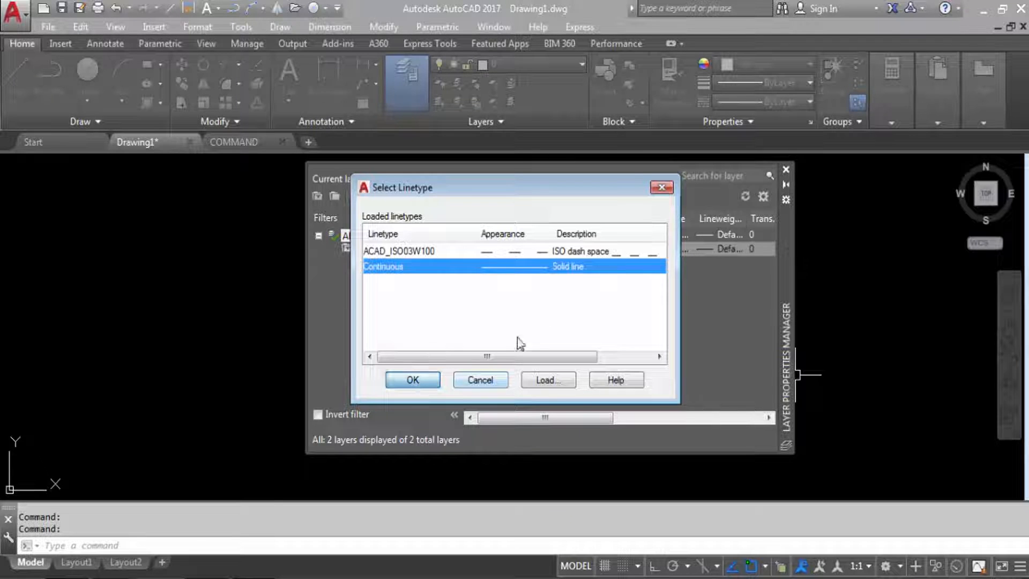
pyautogui.click(719, 249)
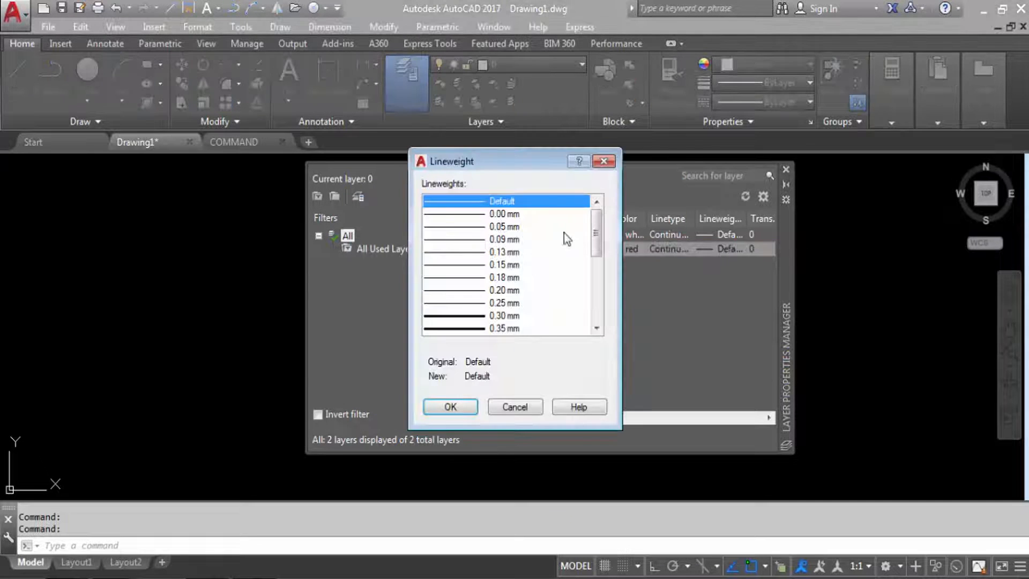
pyautogui.moveTo(596, 225); pyautogui.dragTo(592, 200)
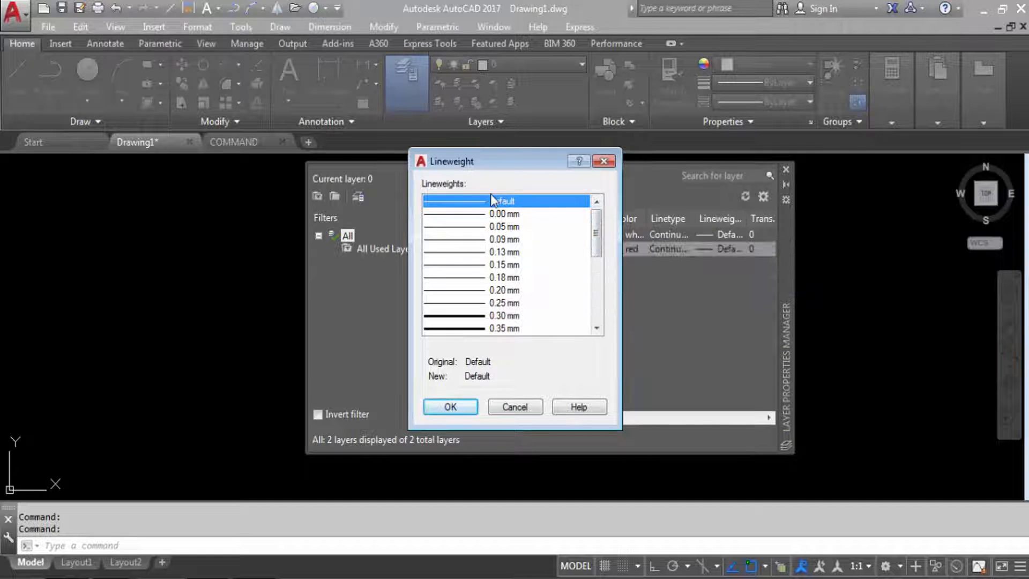
pyautogui.click(451, 406)
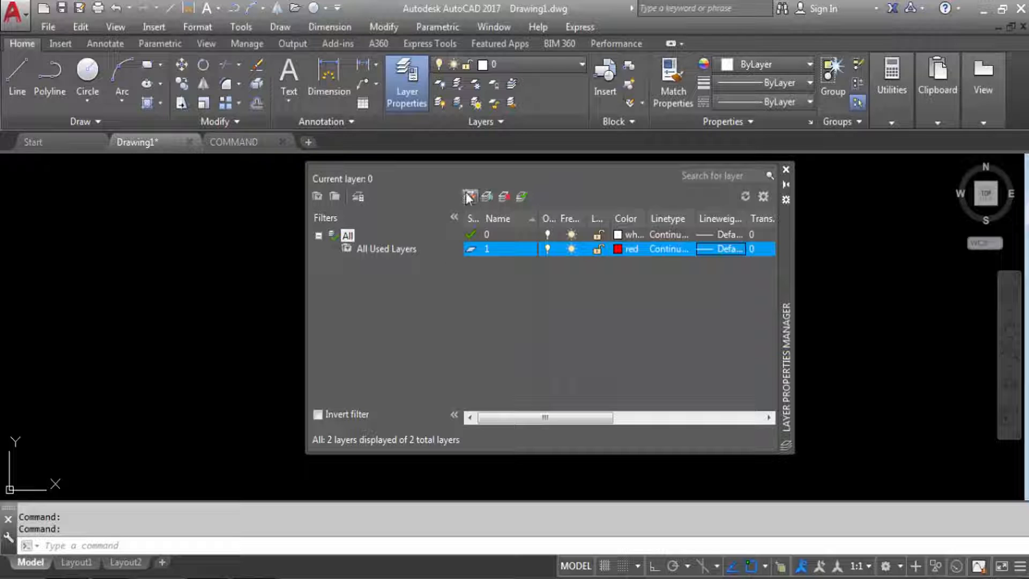
# Step: Create a second layer named 2 and set its color to blue
pyautogui.click(468, 196)
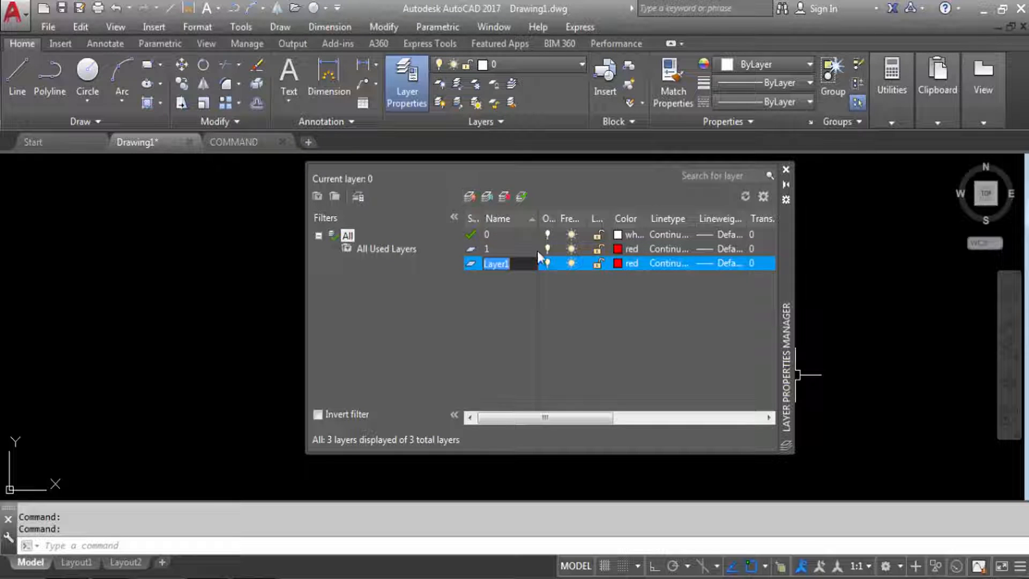
pyautogui.write('2')
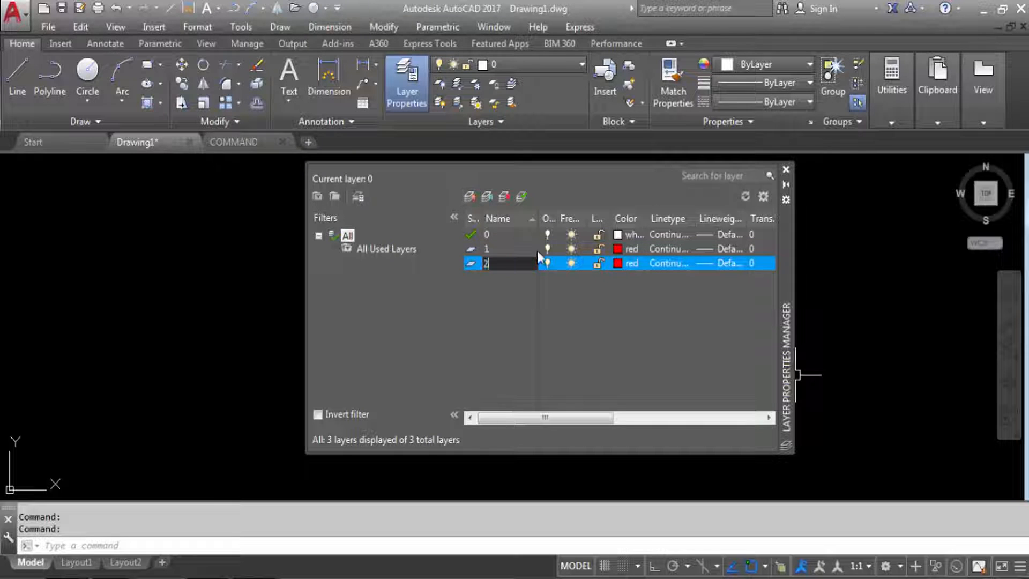
pyautogui.click(617, 264)
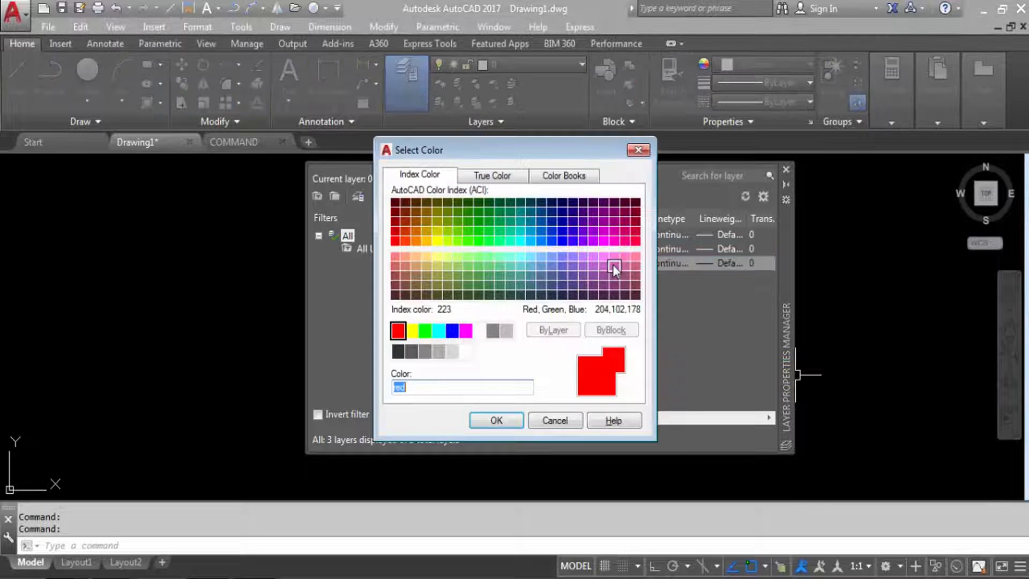
pyautogui.click(453, 332)
pyautogui.click(503, 420)
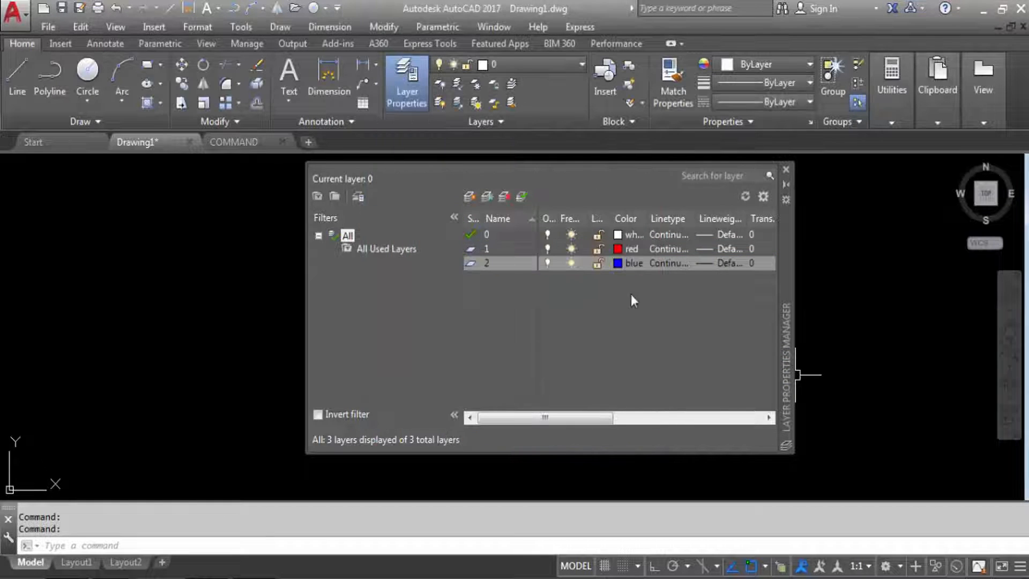
# Step: Load the ISO dash linetype ACAD_ISO02W100 from acad.lin and assign the ISO dash space linetype ACAD_ISO03W100 to layer 2
pyautogui.click(665, 264)
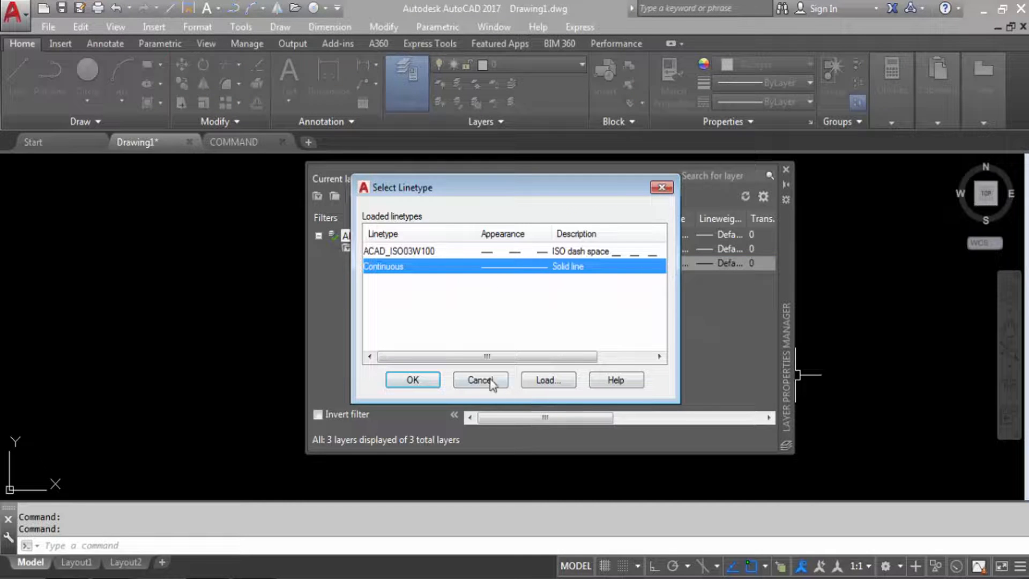
pyautogui.click(557, 383)
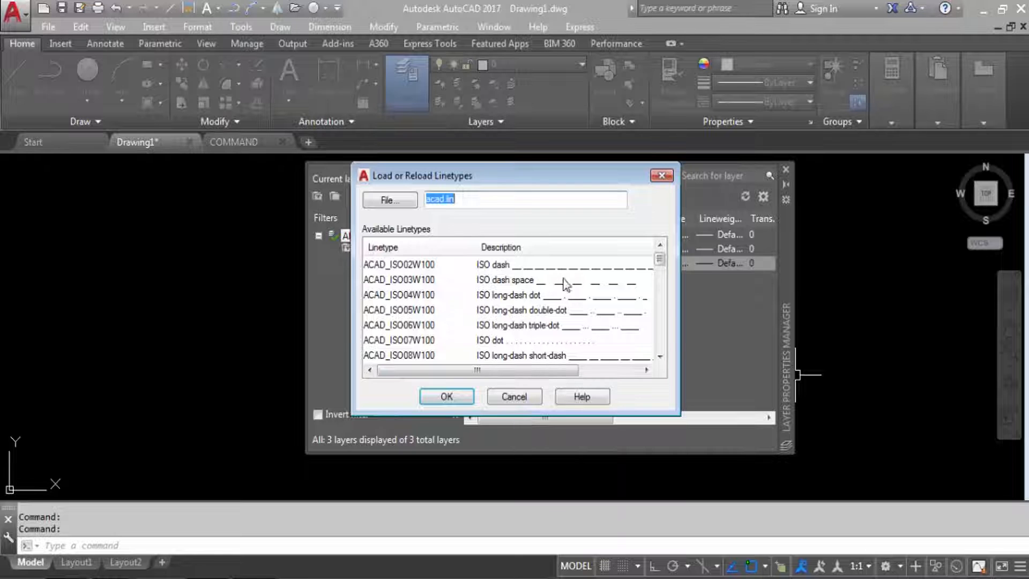
pyautogui.click(551, 279)
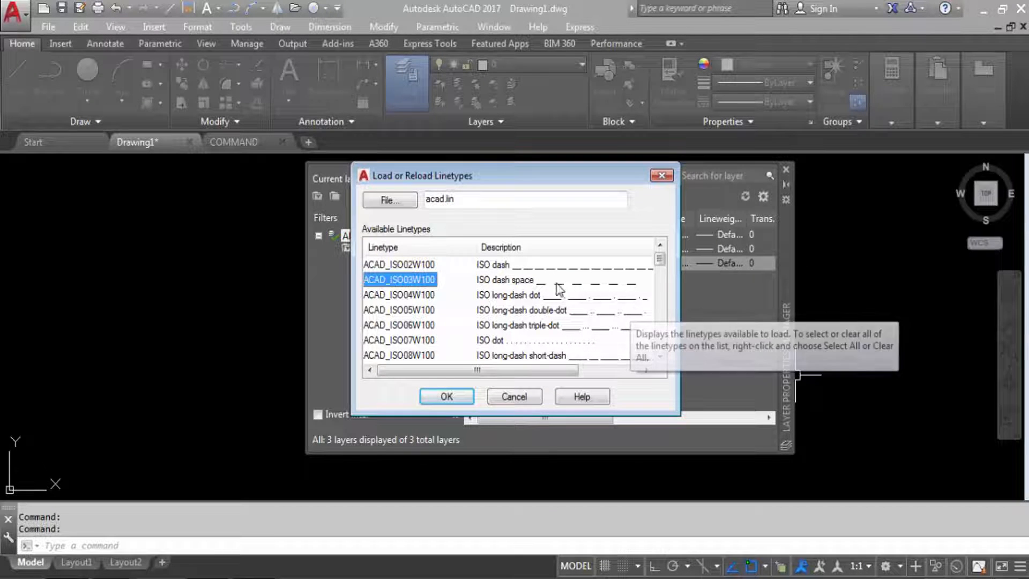
pyautogui.click(526, 265)
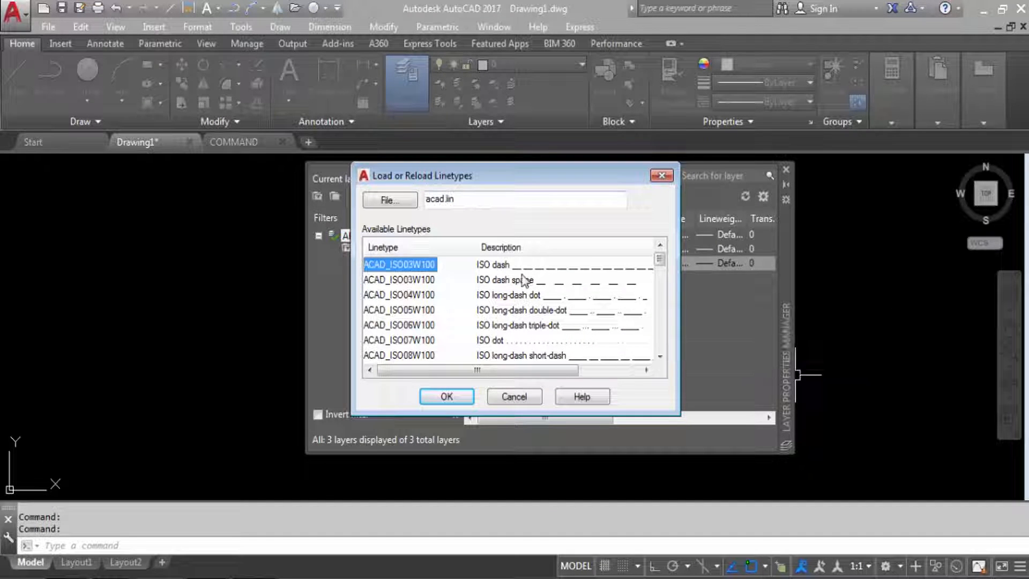
pyautogui.click(445, 397)
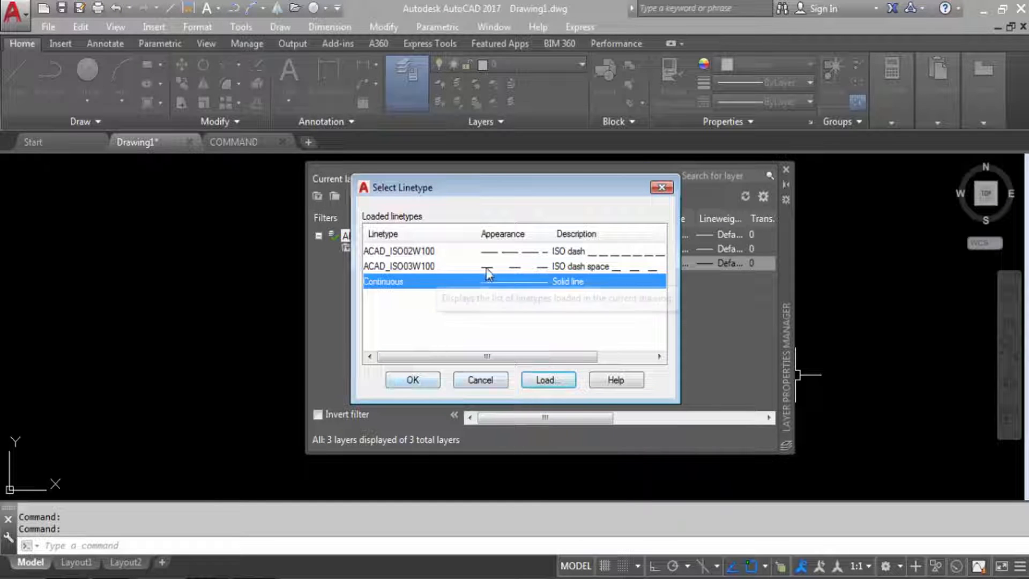
pyautogui.click(527, 266)
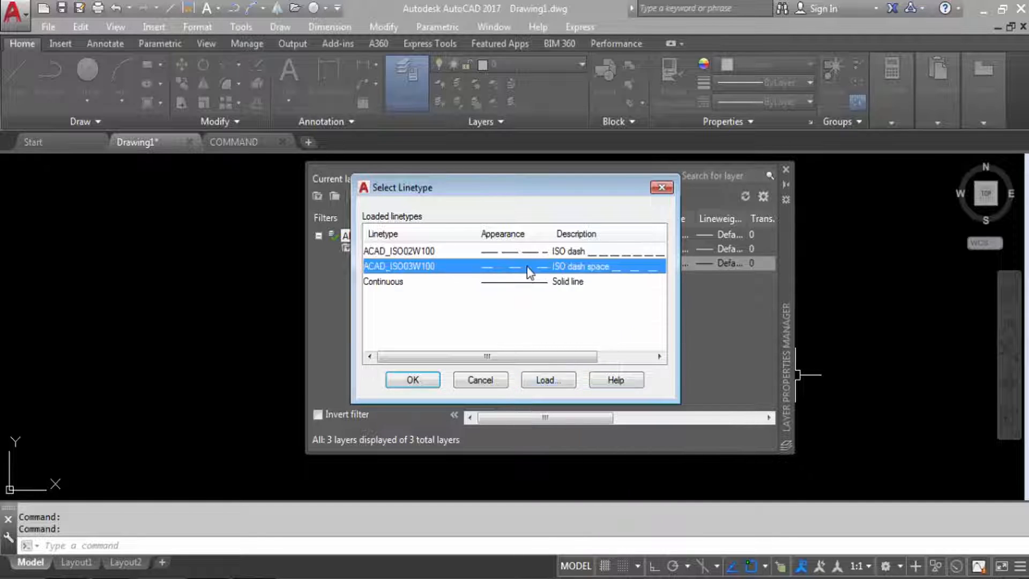
pyautogui.click(413, 379)
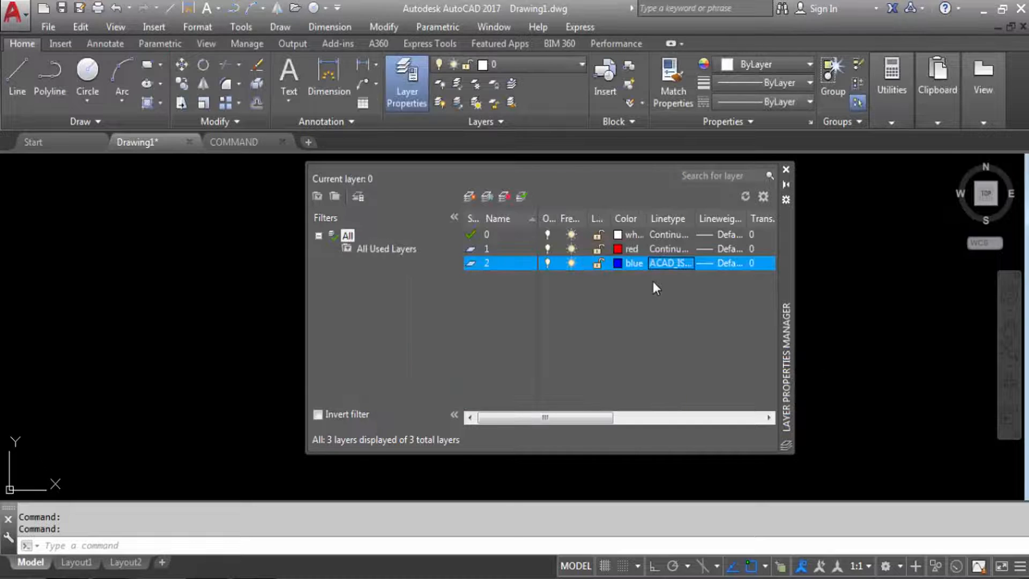
# Step: Set the lineweight of layer 2 to 0.30 mm
pyautogui.click(718, 261)
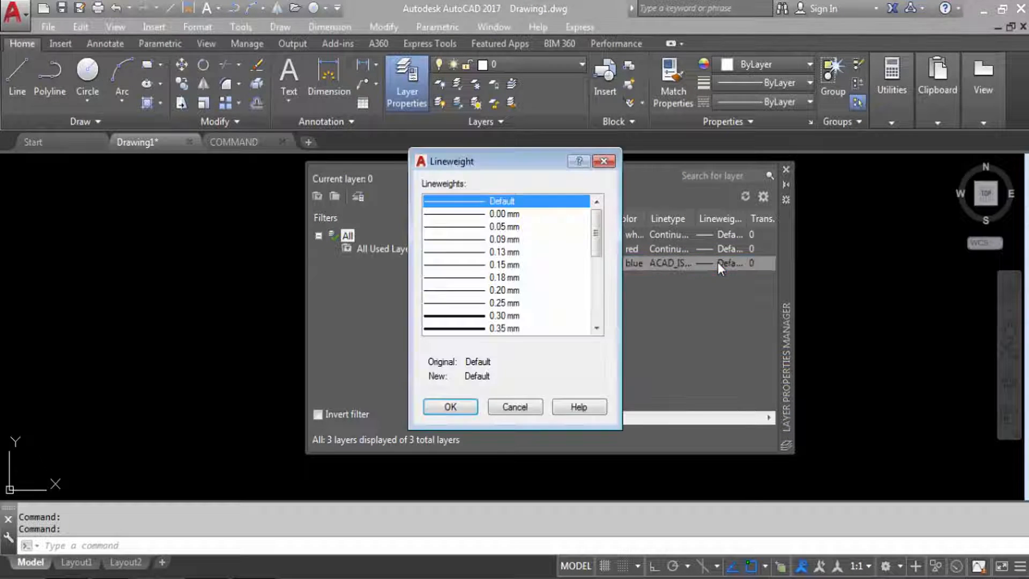
pyautogui.click(478, 316)
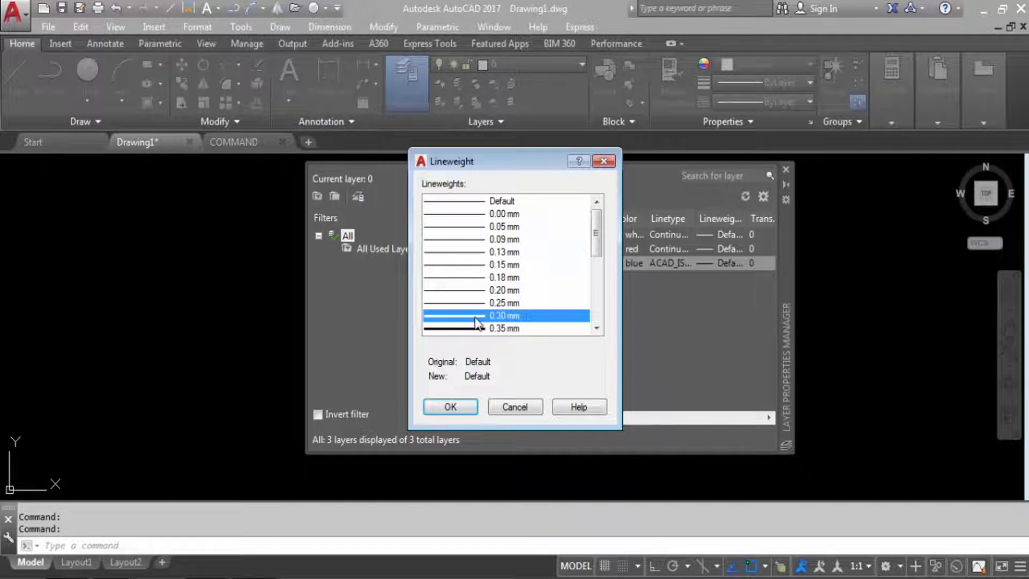
pyautogui.click(451, 407)
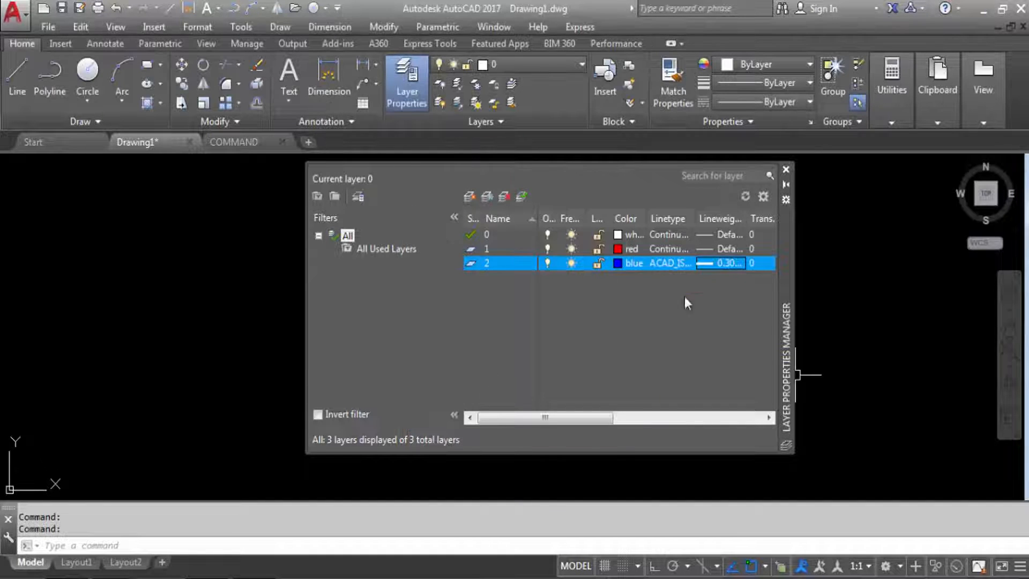
# Step: Create a layer named WALL and set its color to white
pyautogui.click(468, 197)
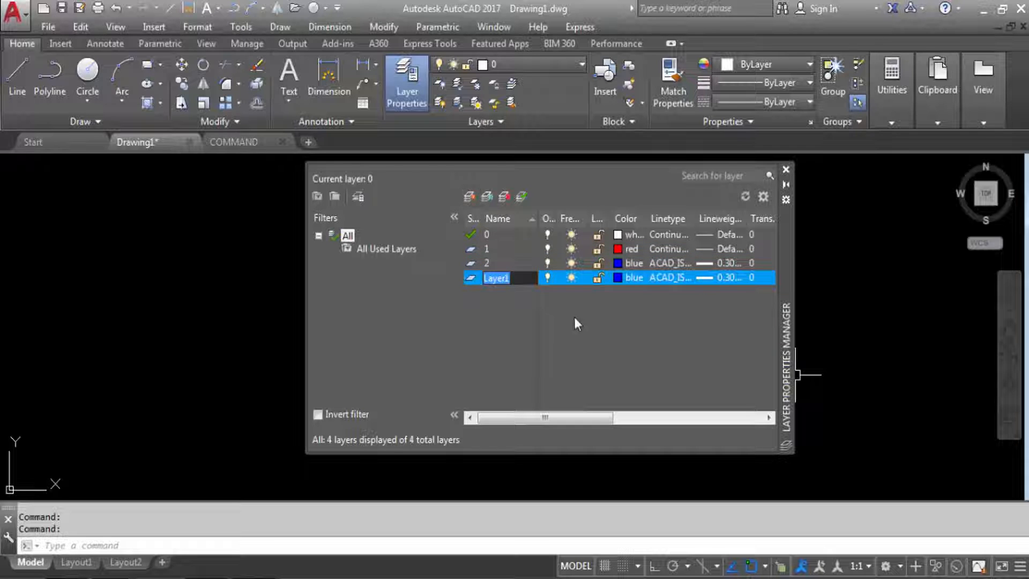
pyautogui.write('WALL')
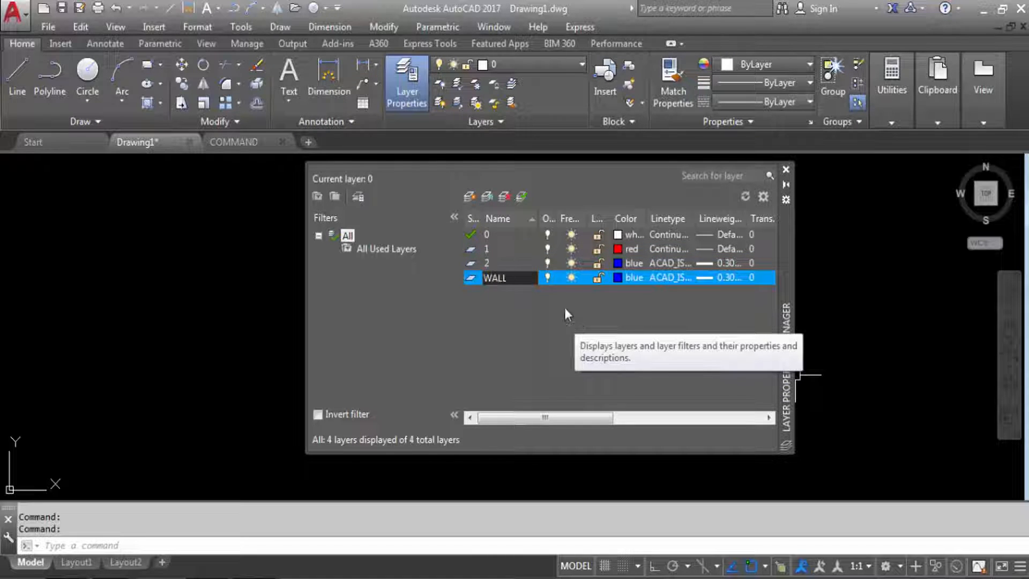
pyautogui.click(620, 276)
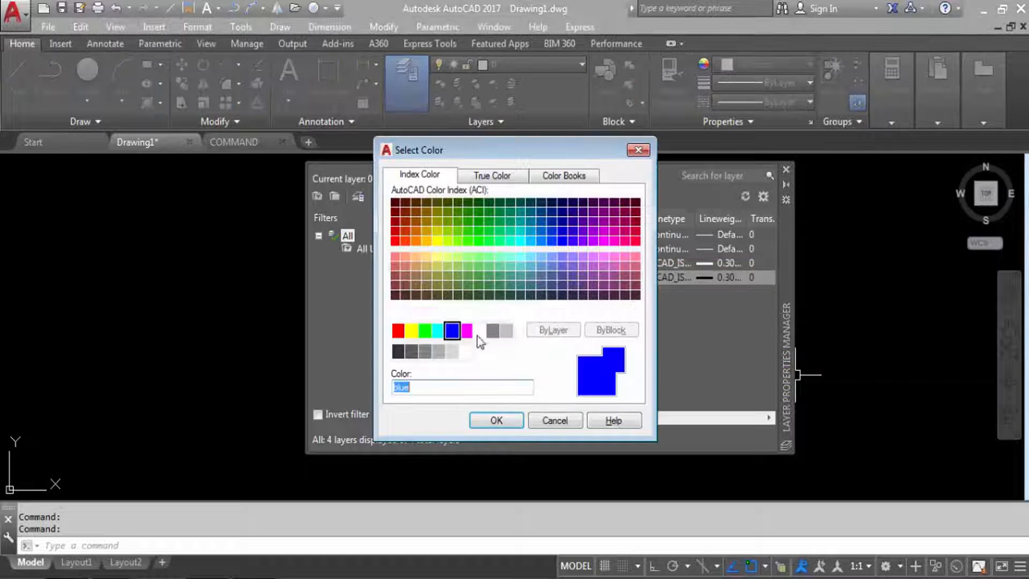
pyautogui.click(479, 330)
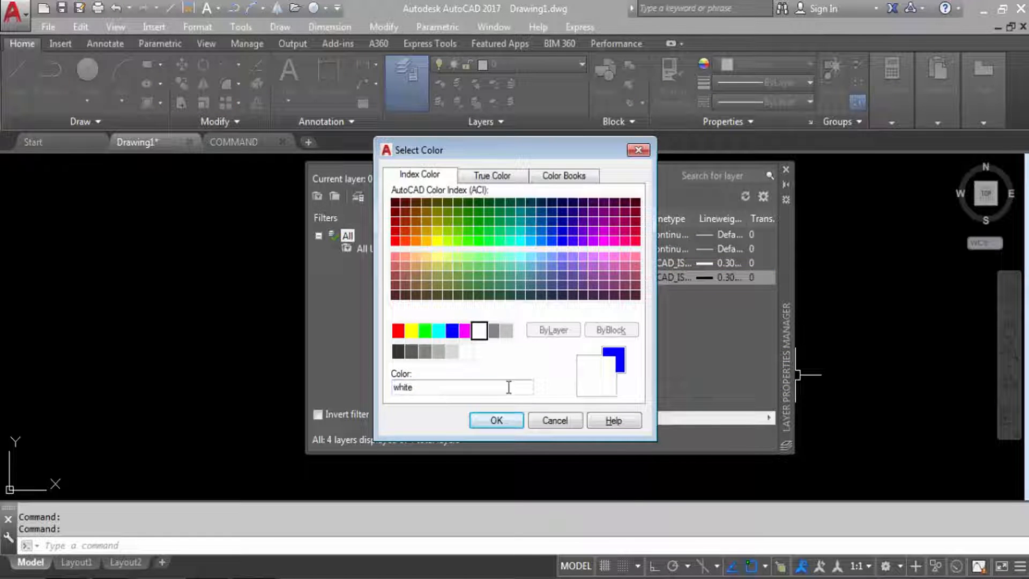
pyautogui.click(496, 420)
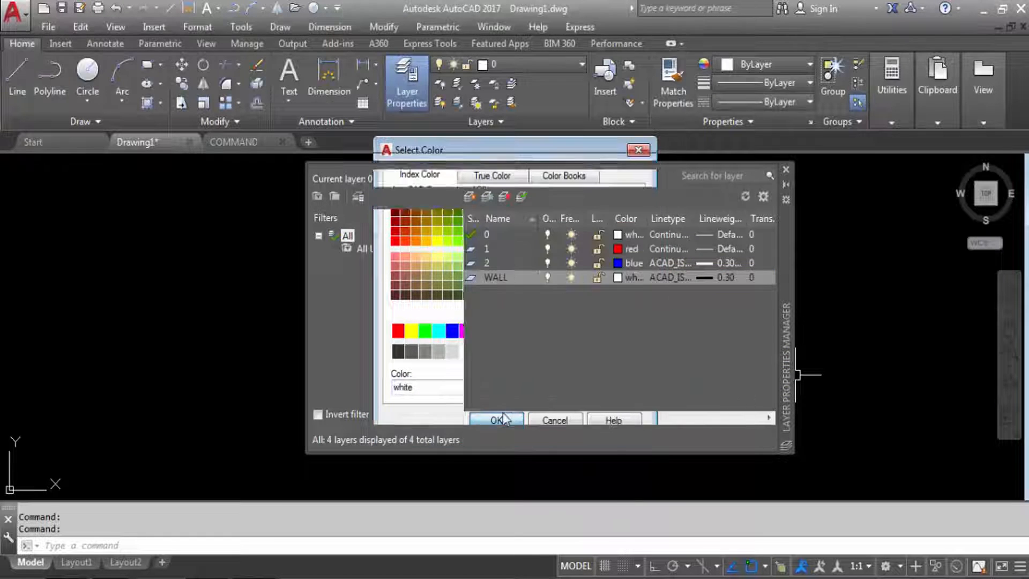
# Step: Assign the WALL layer the Continuous linetype and the Default lineweight
pyautogui.click(672, 279)
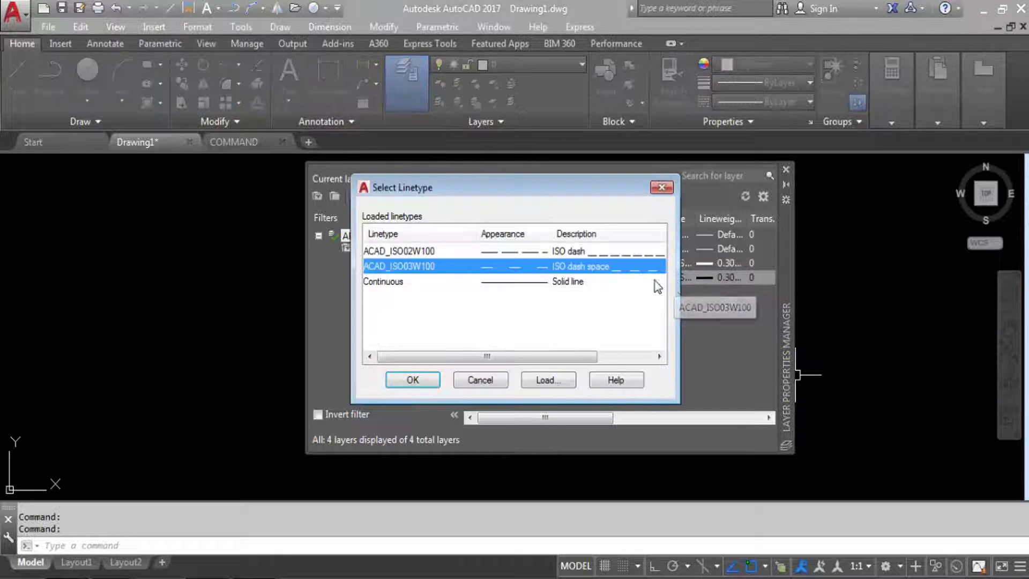
pyautogui.click(509, 282)
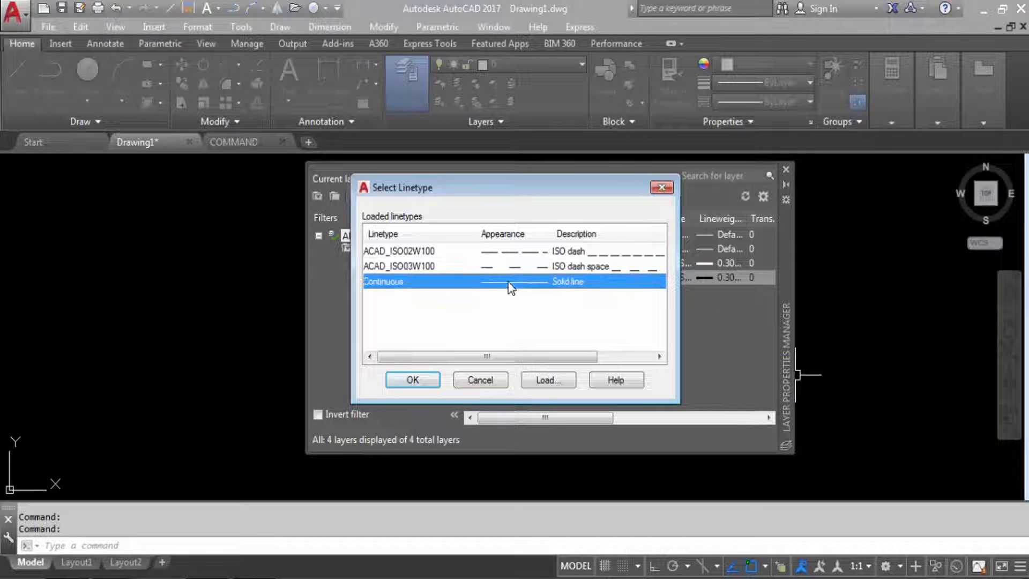
pyautogui.click(413, 380)
pyautogui.click(732, 279)
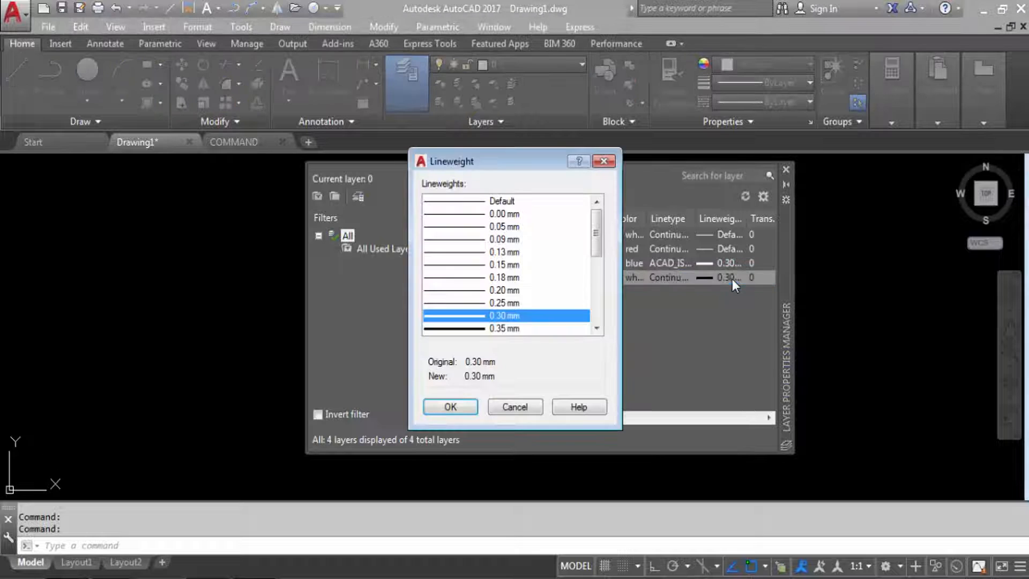
pyautogui.click(496, 201)
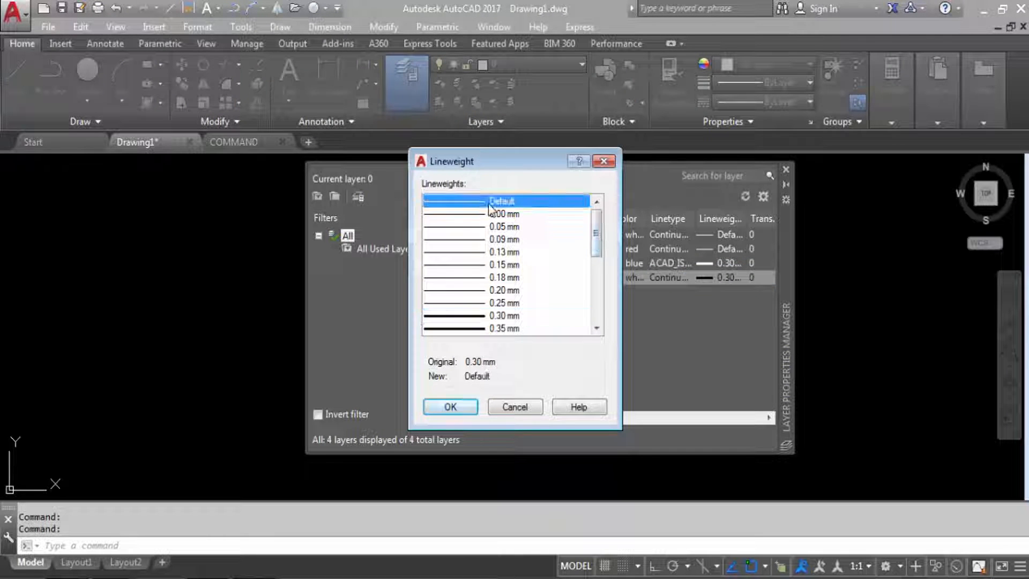
pyautogui.click(448, 408)
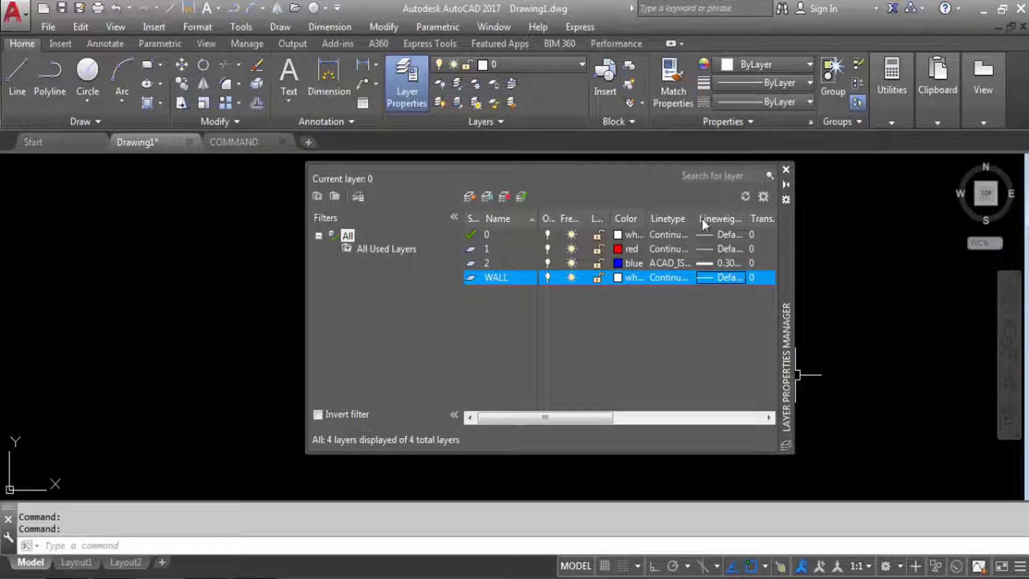
# Step: Delete layers 1 and 2 from the layer list
pyautogui.doubleClick(487, 248)
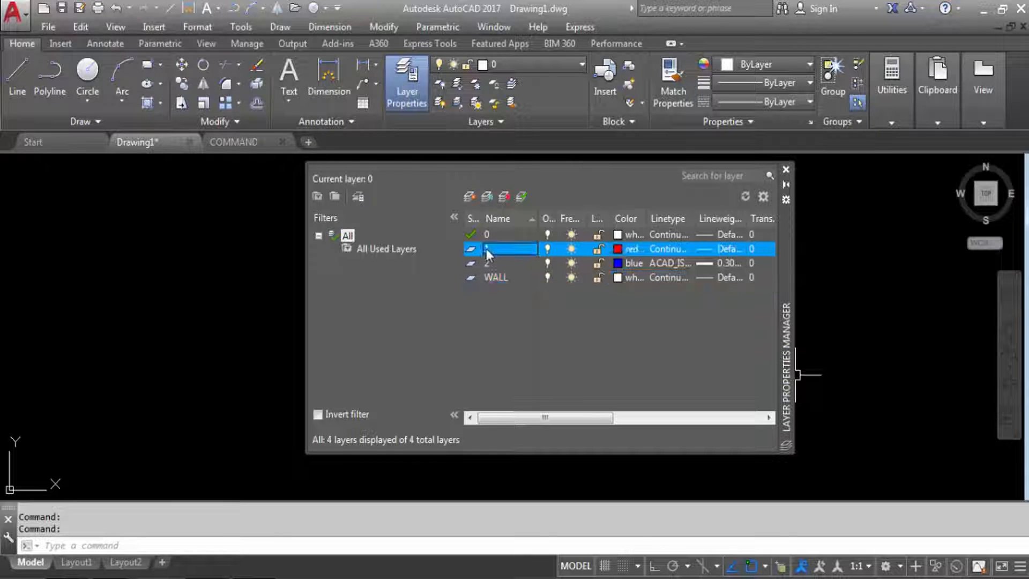
pyautogui.click(508, 196)
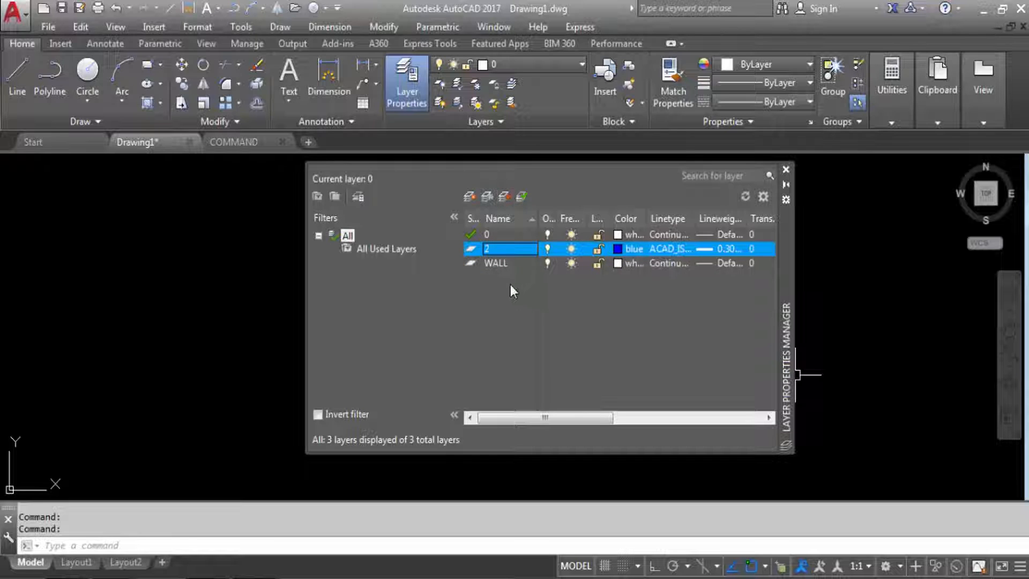
pyautogui.click(506, 198)
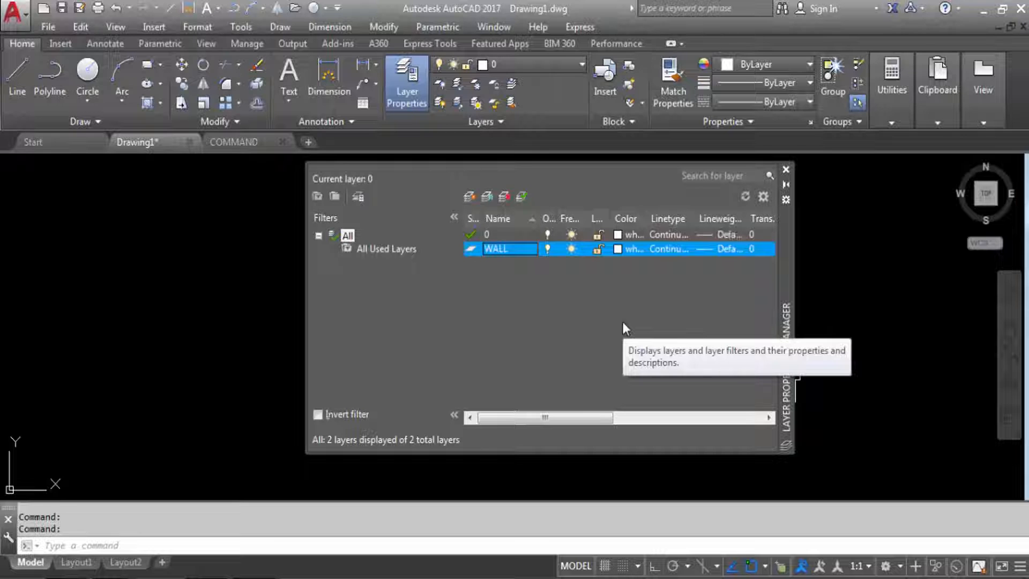
# Step: Create a new layer named 1 with the color red and the Continuous linetype
pyautogui.hotkey('alt', 'n')
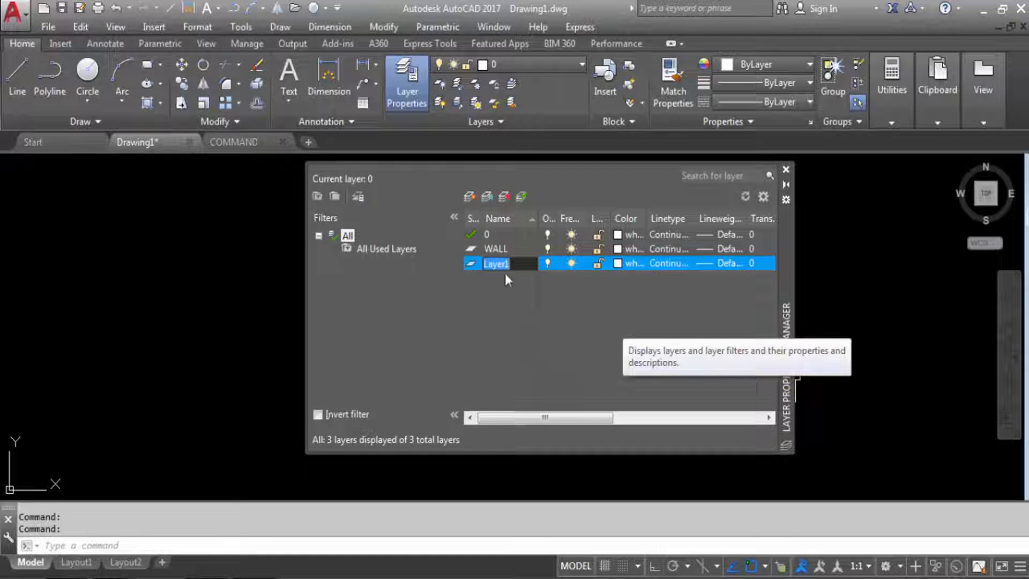
pyautogui.write('1')
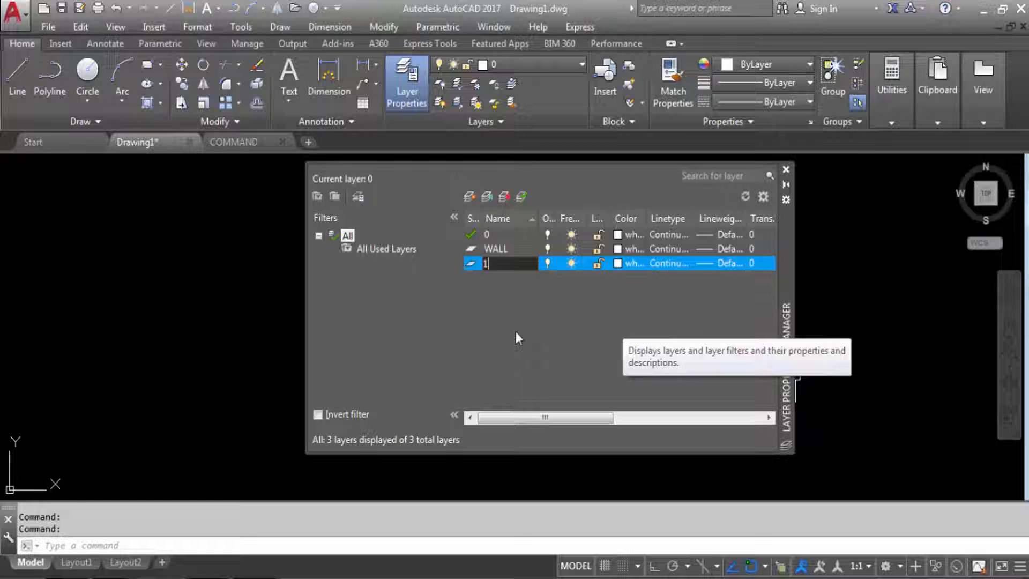
pyautogui.click(626, 267)
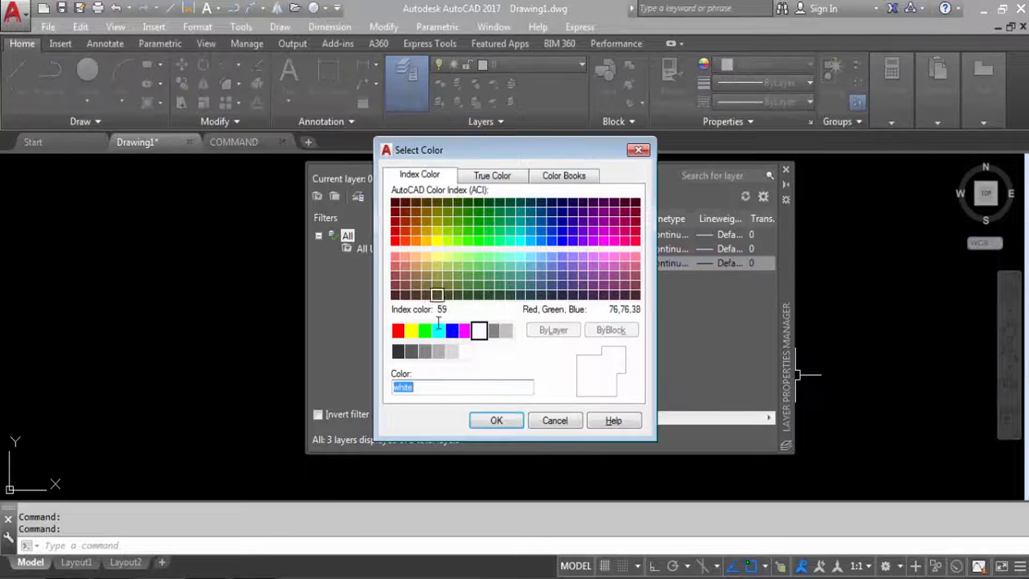
pyautogui.click(395, 336)
pyautogui.click(497, 421)
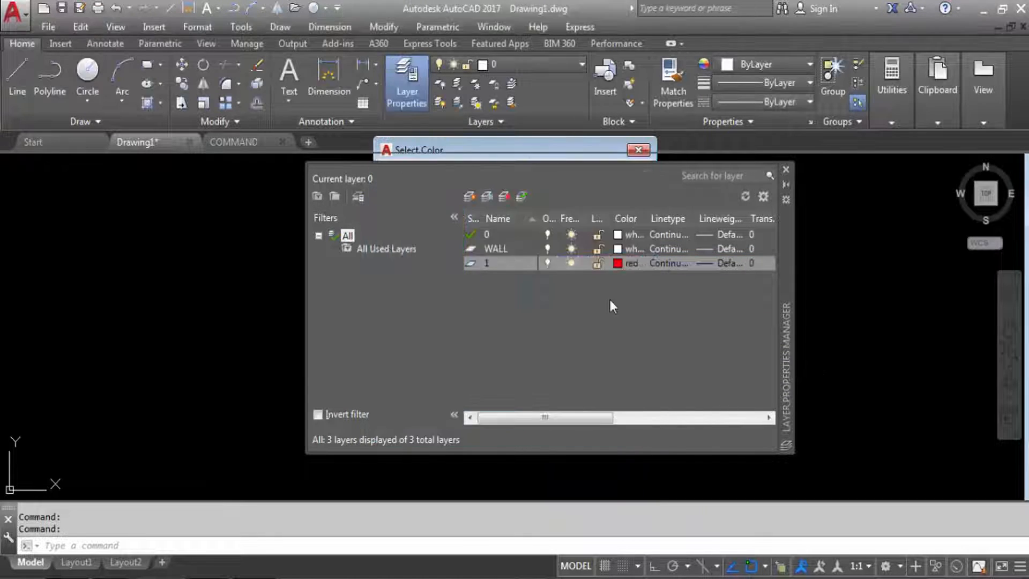
pyautogui.click(670, 265)
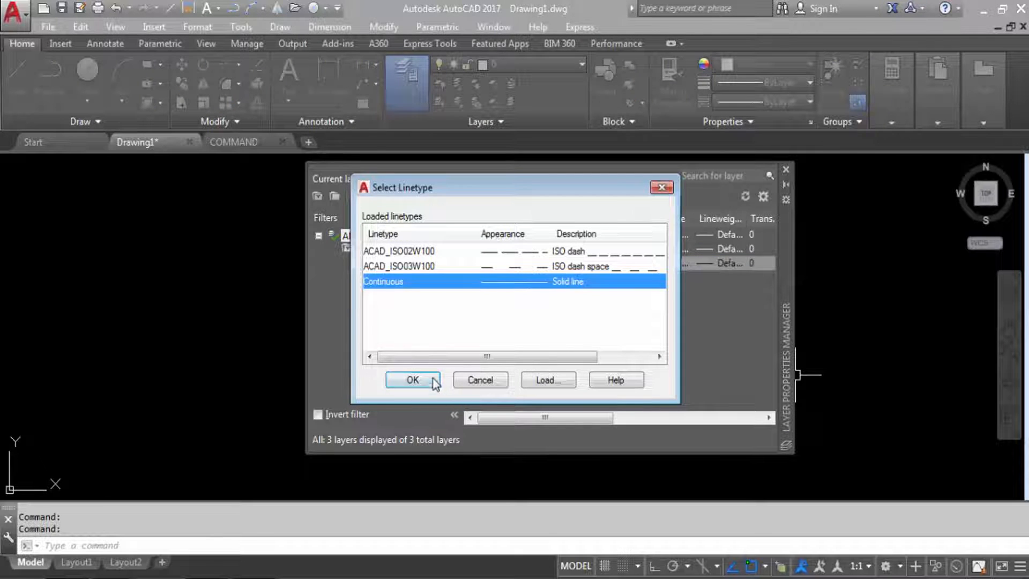
pyautogui.click(434, 381)
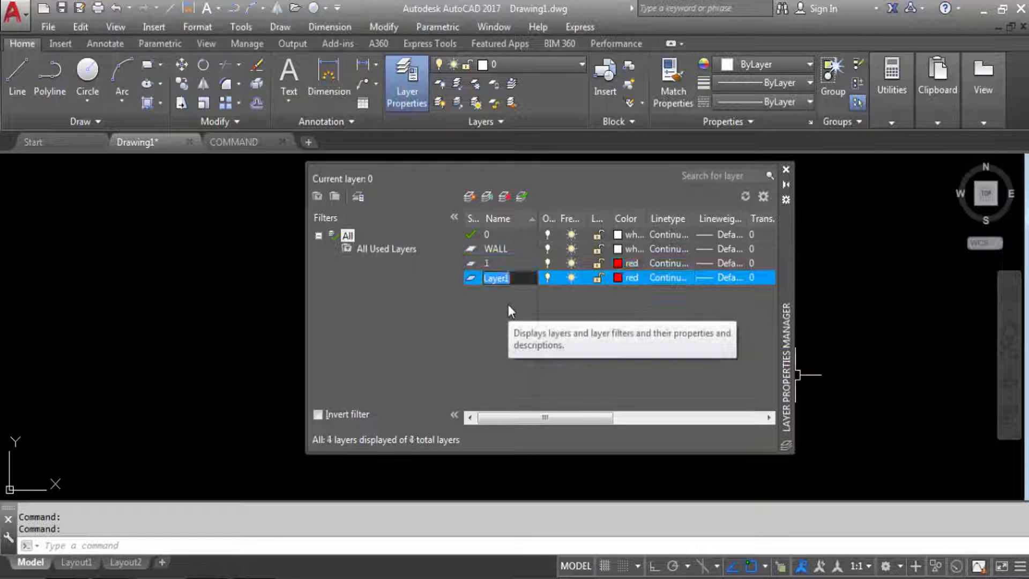
# Step: Create a new layer named 2 and set its color to green
pyautogui.click(619, 277)
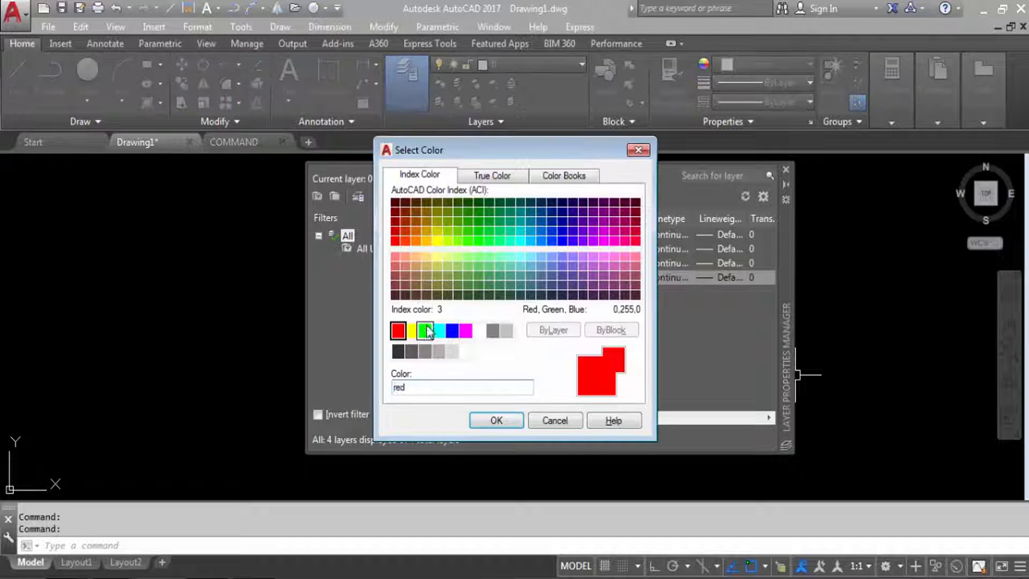
pyautogui.click(425, 330)
pyautogui.click(501, 423)
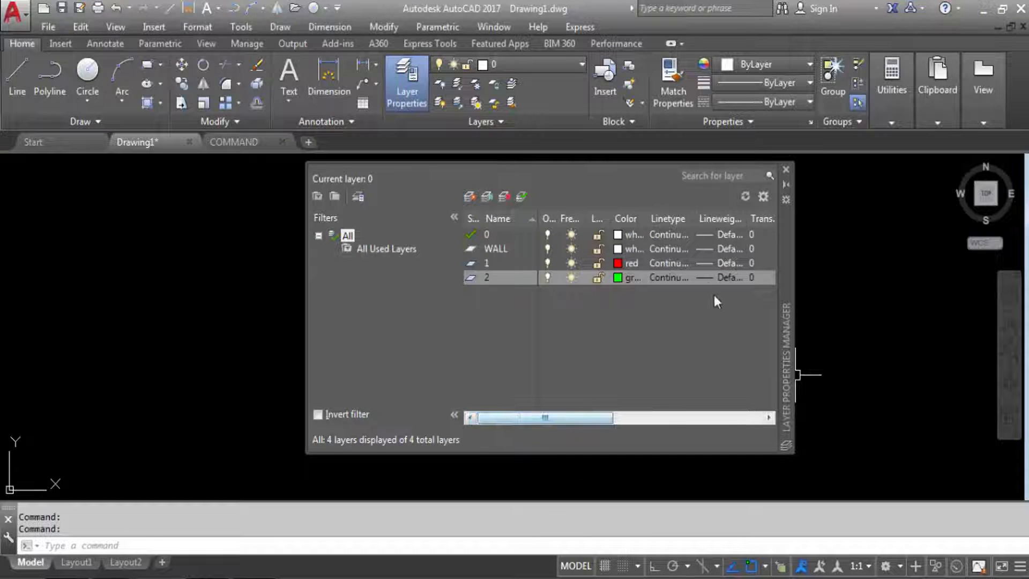
# Step: Assign the green layer 2 the ISO dash space linetype ACAD_ISO03W100 and a 0.30 mm lineweight
pyautogui.click(667, 278)
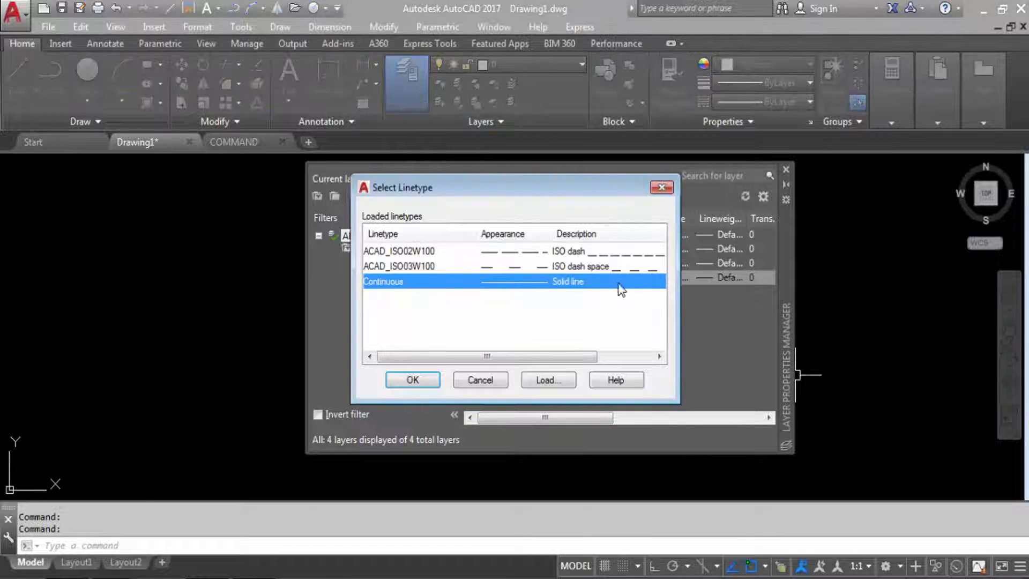
pyautogui.click(546, 268)
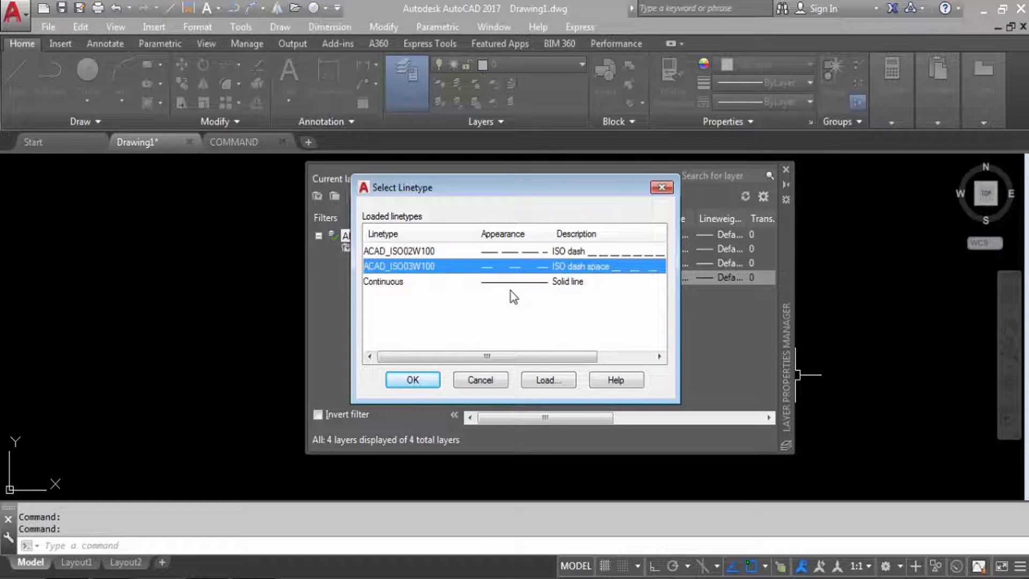
pyautogui.click(415, 379)
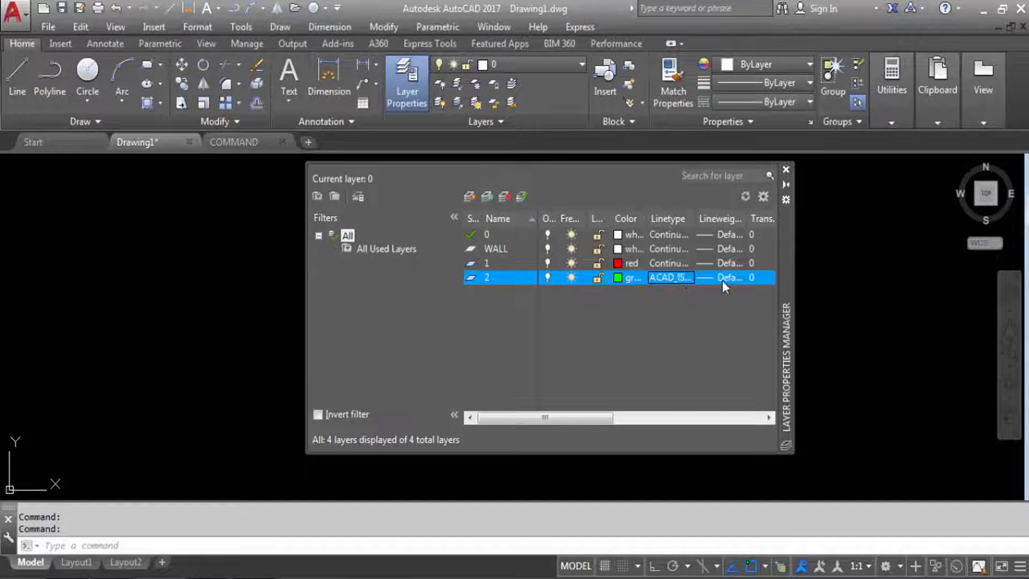
pyautogui.click(722, 281)
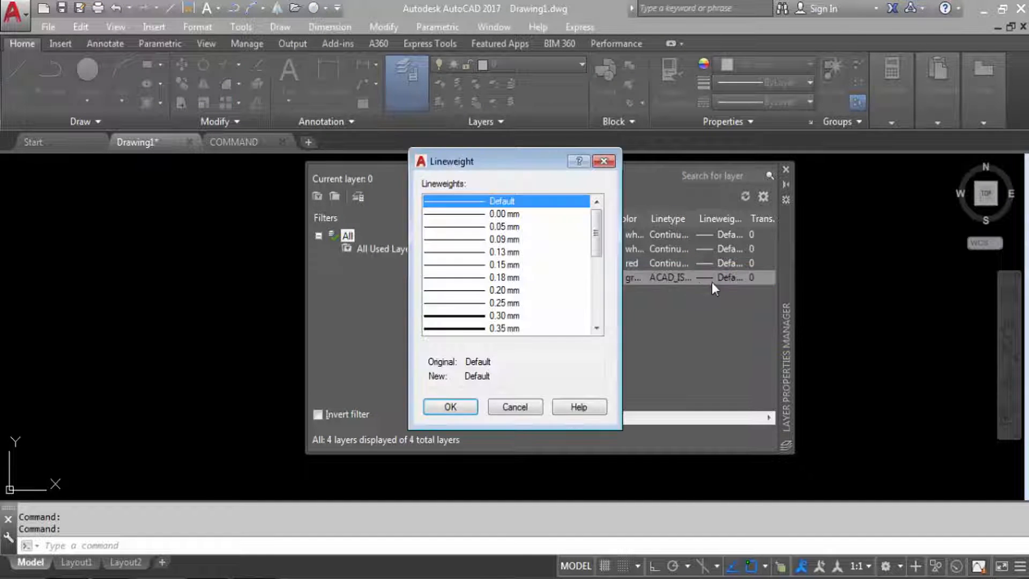
pyautogui.click(449, 407)
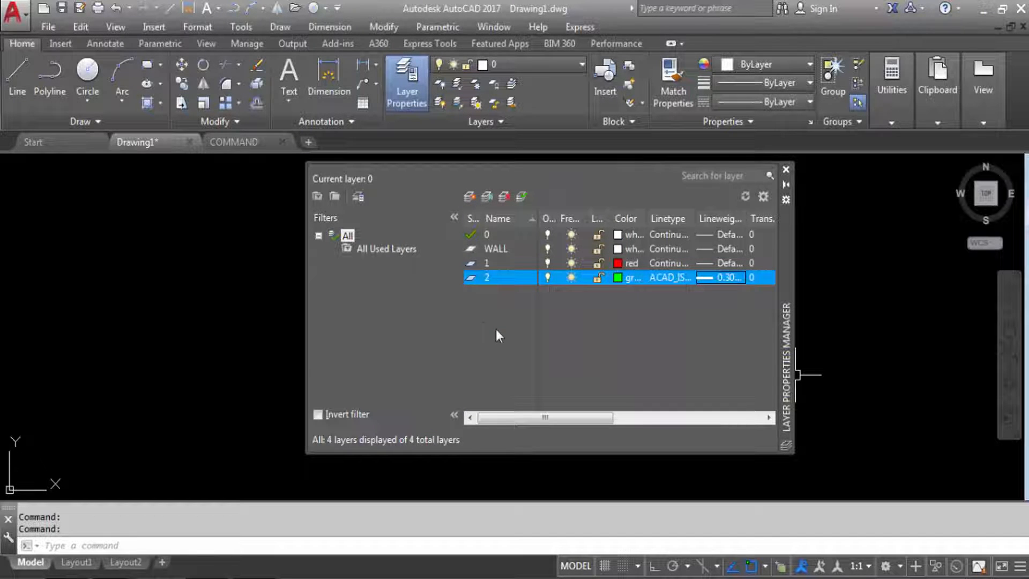
# Step: Create a layer named WINDOW and set its color to blue
pyautogui.hotkey('alt', 'n')
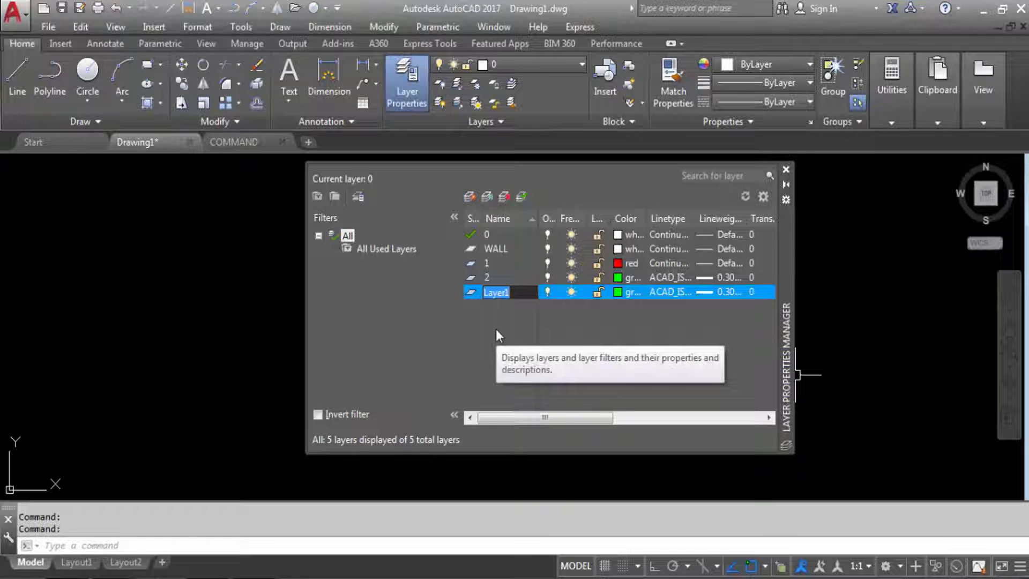
pyautogui.write('WINDOW')
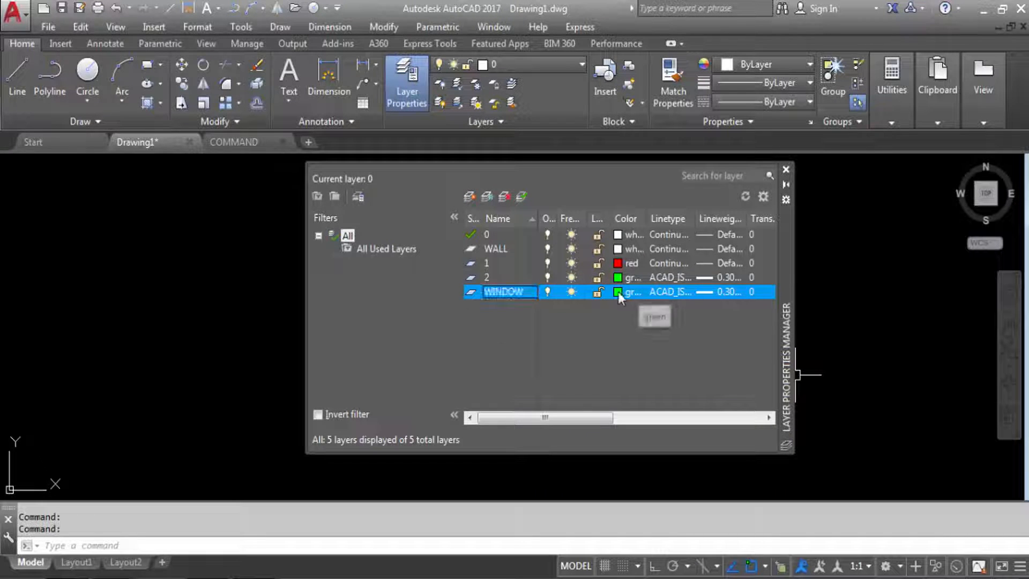
pyautogui.click(619, 292)
pyautogui.click(478, 334)
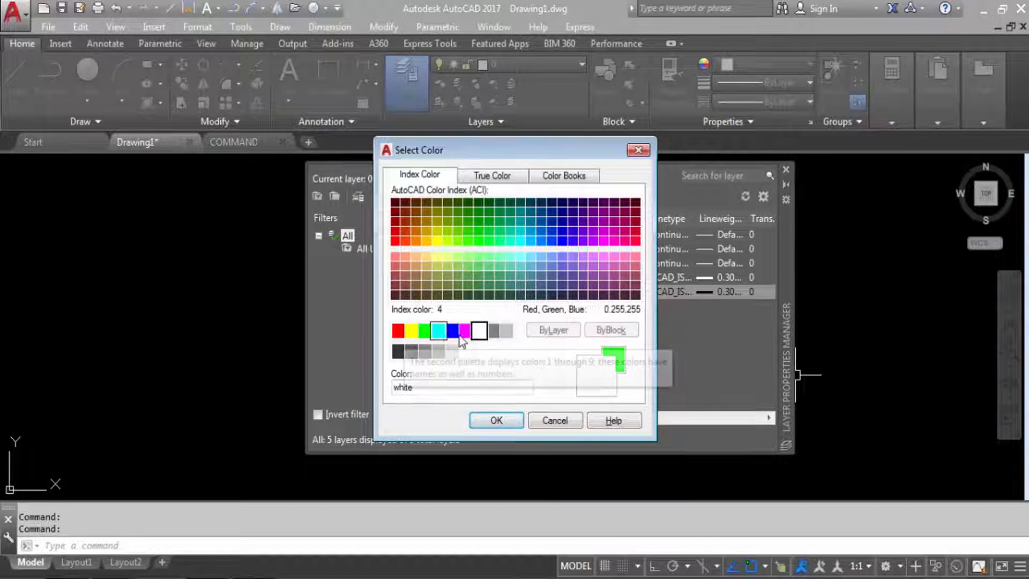
pyautogui.click(453, 330)
pyautogui.click(500, 420)
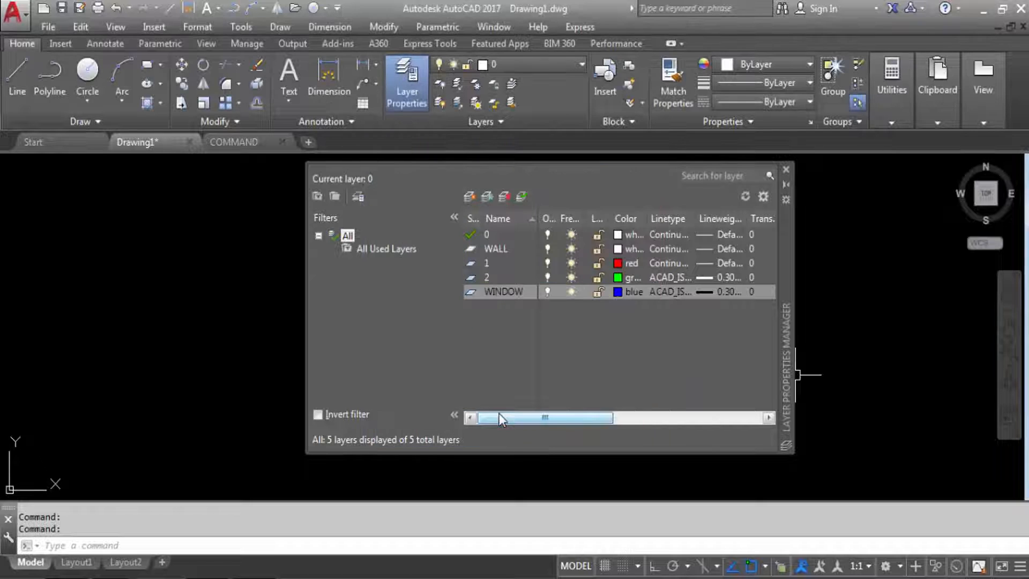
# Step: Assign the Continuous linetype to the WINDOW layer
pyautogui.click(664, 295)
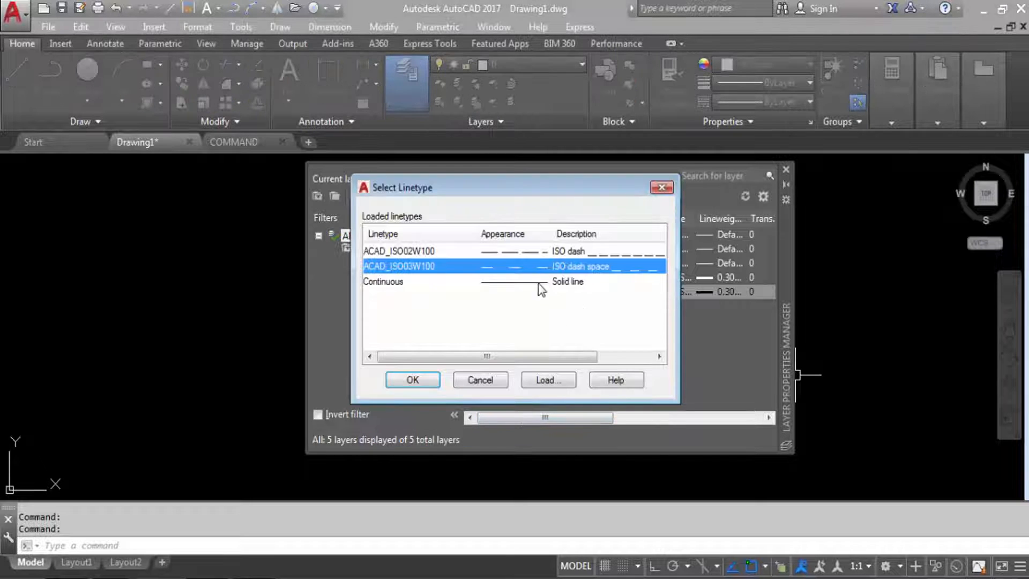
pyautogui.click(417, 283)
pyautogui.click(412, 379)
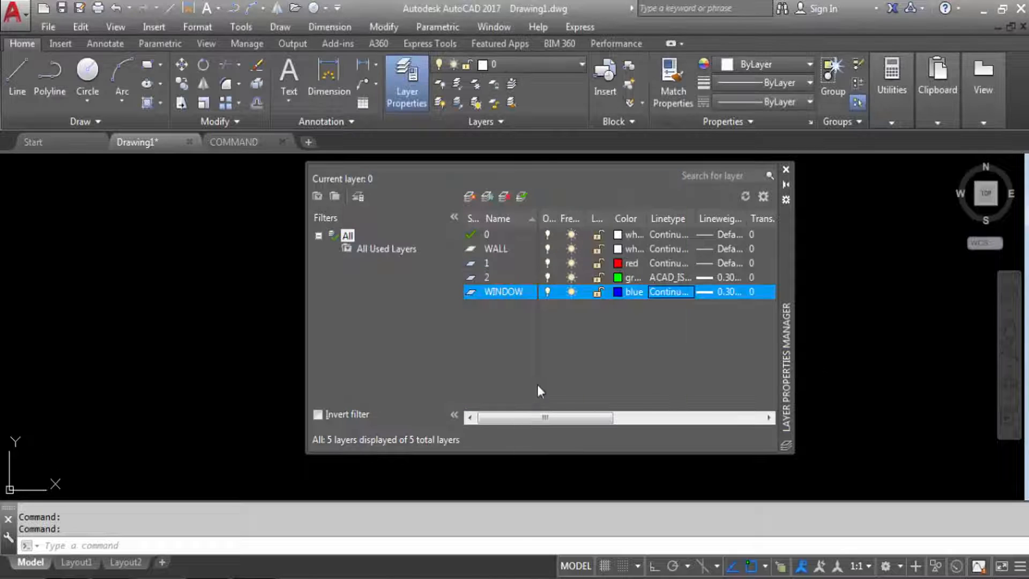
# Step: Set the WINDOW layer's lineweight to Default
pyautogui.click(716, 292)
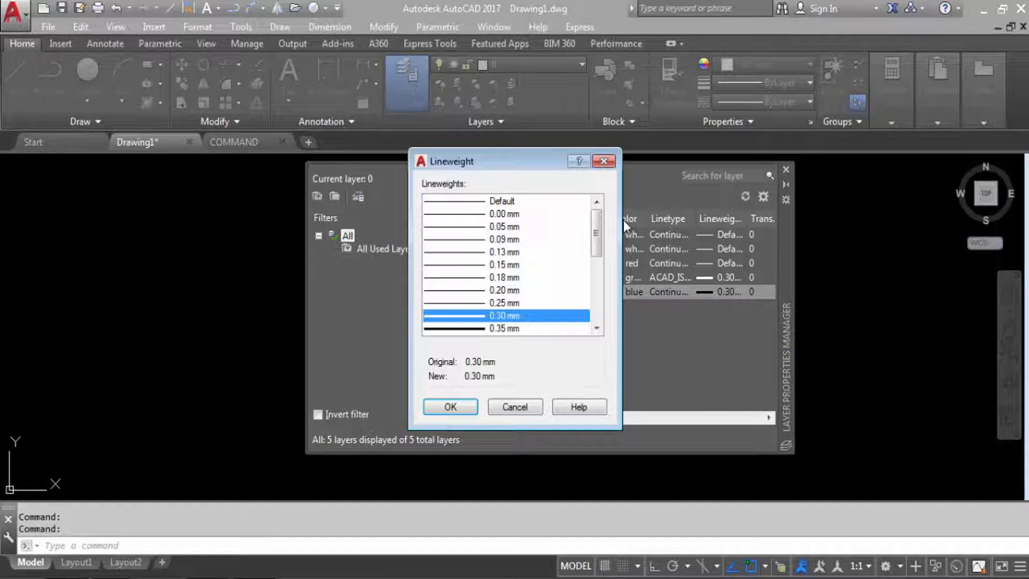
pyautogui.click(495, 201)
pyautogui.click(462, 408)
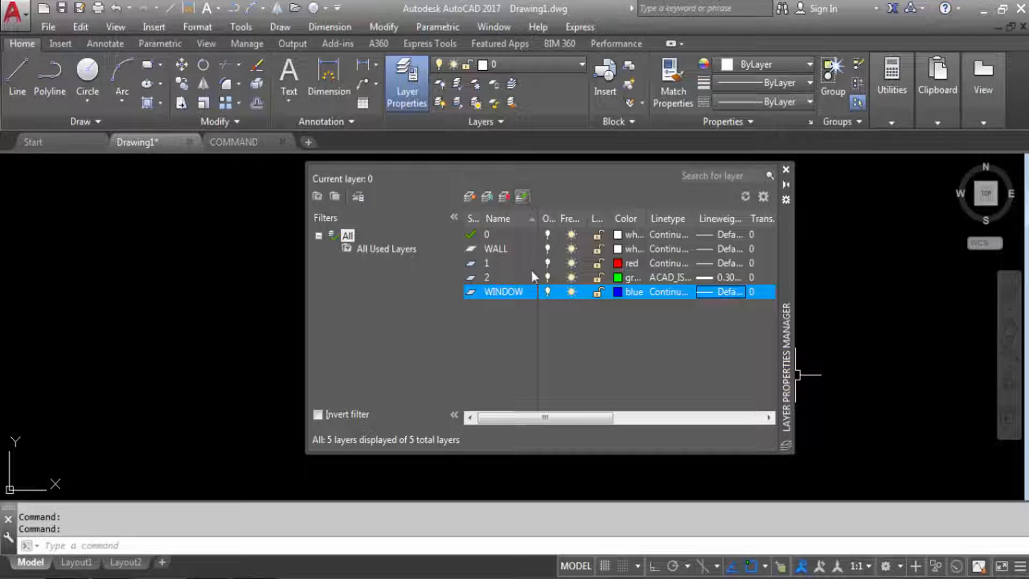
# Step: Make the WALL layer current and switch the current layer to layer 1
pyautogui.doubleClick(500, 250)
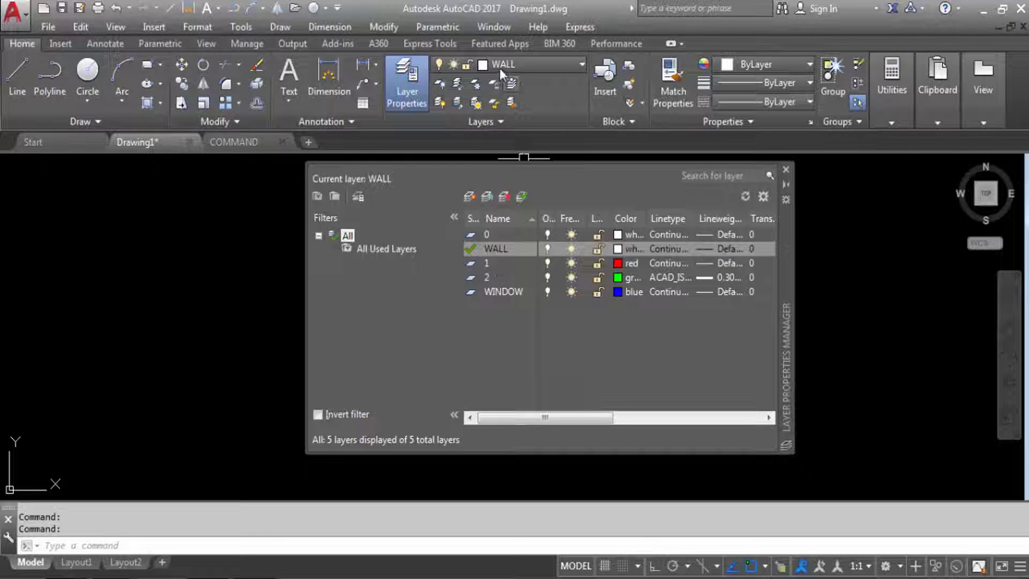
pyautogui.click(490, 264)
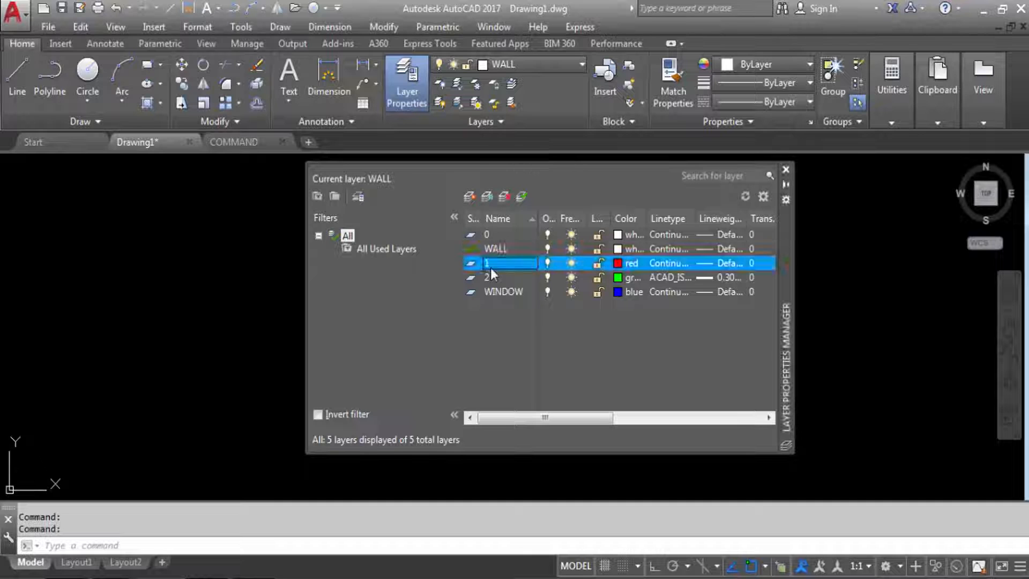
pyautogui.click(522, 197)
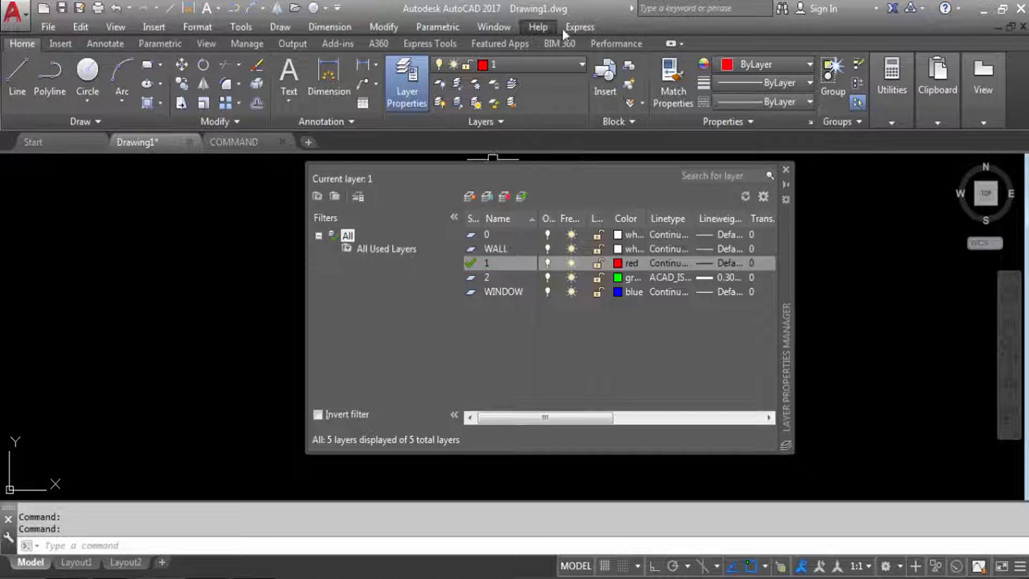
# Step: Make WALL the current layer and draw a rectangle beside the red dashed circle, on its right side
pyautogui.click(513, 249)
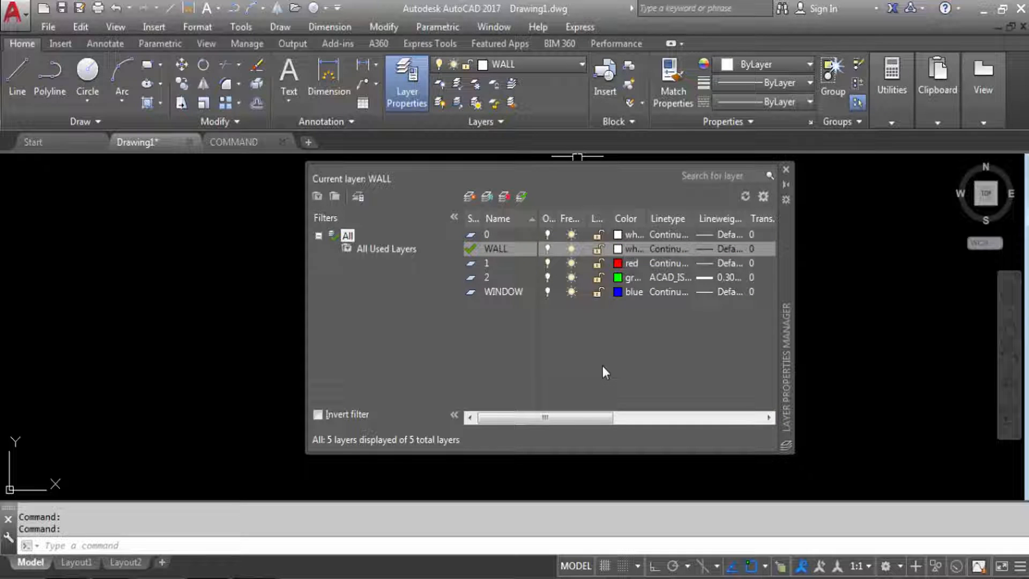
pyautogui.click(786, 170)
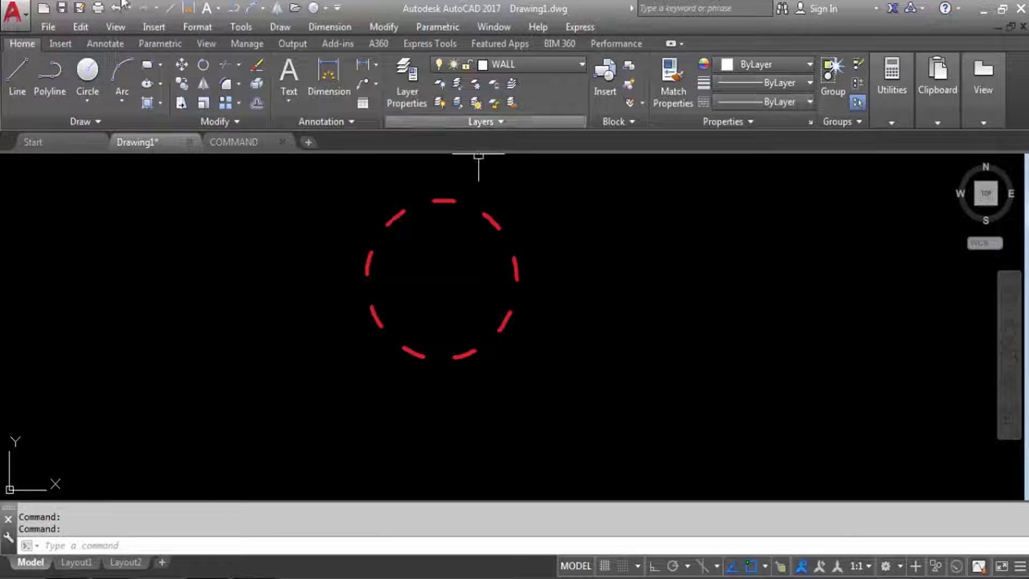
pyautogui.click(615, 256)
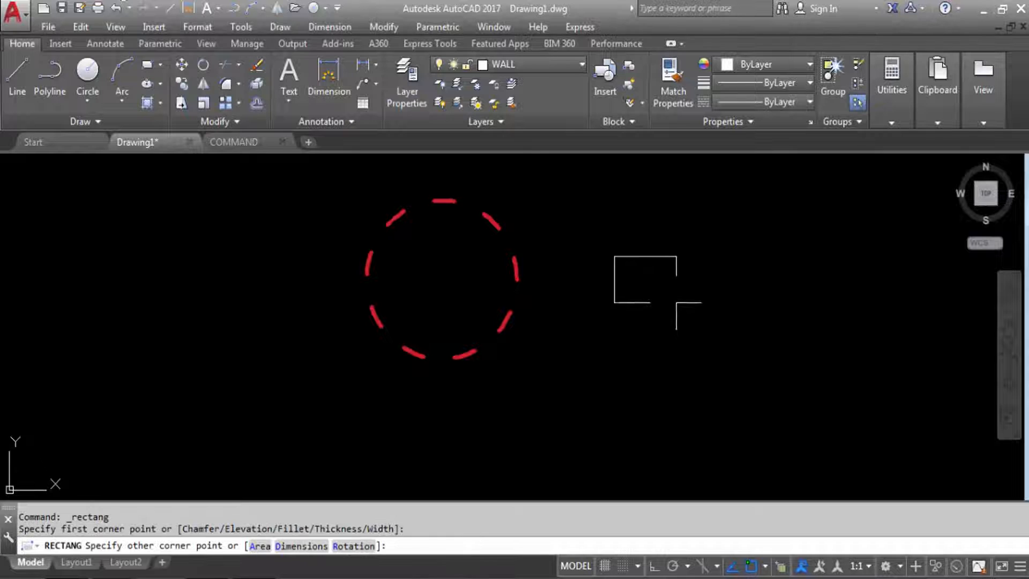
pyautogui.click(751, 375)
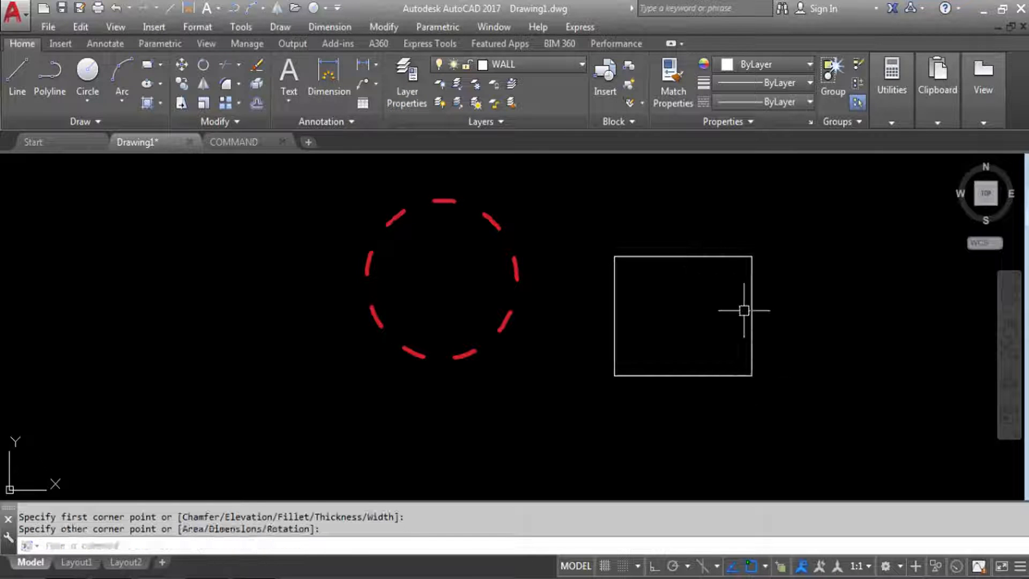
# Step: Make layer 1 current and draw a larger rectangle enclosing the white WALL rectangle
pyautogui.click(536, 62)
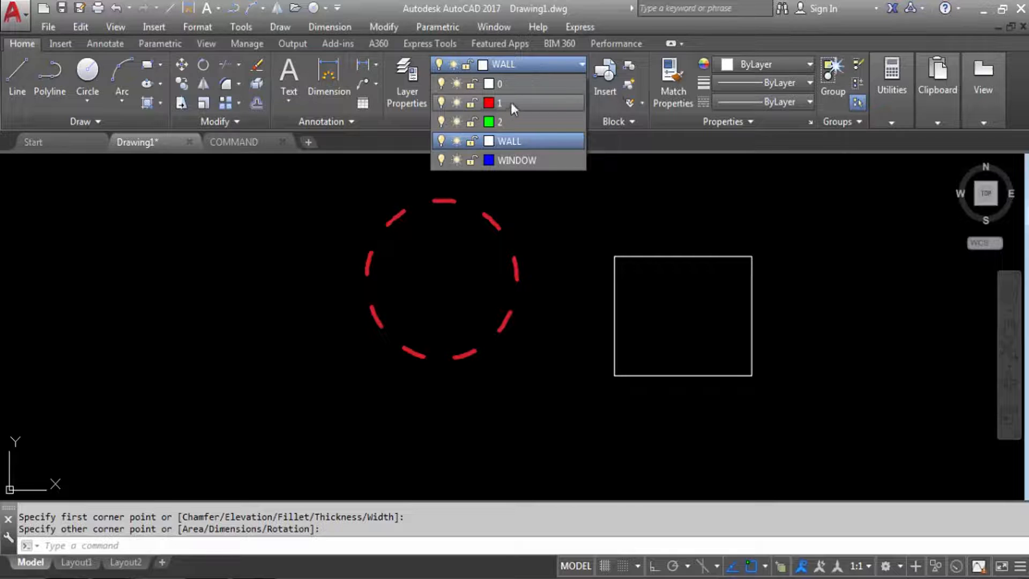
pyautogui.click(513, 102)
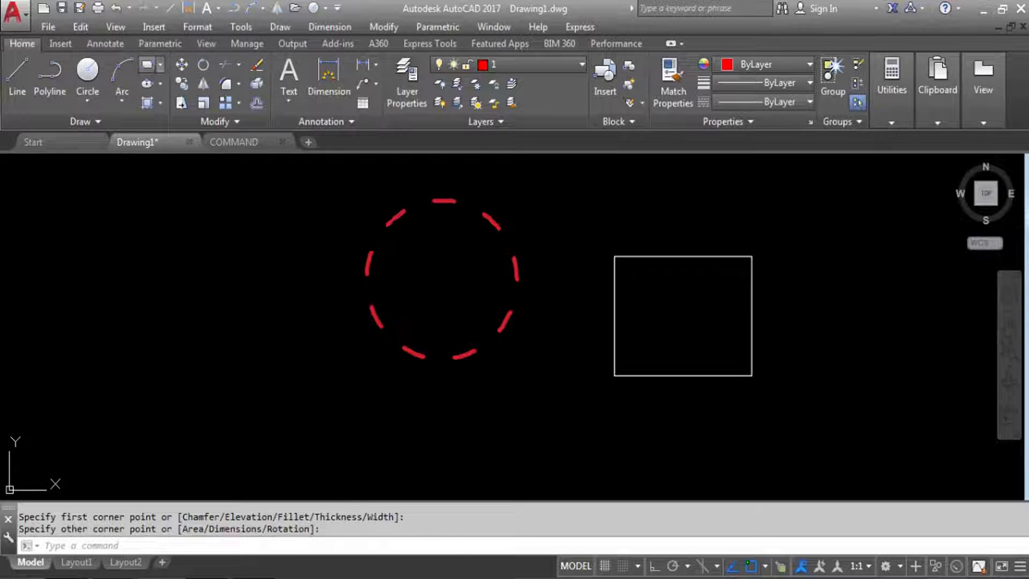
pyautogui.click(152, 66)
pyautogui.click(609, 224)
pyautogui.click(774, 400)
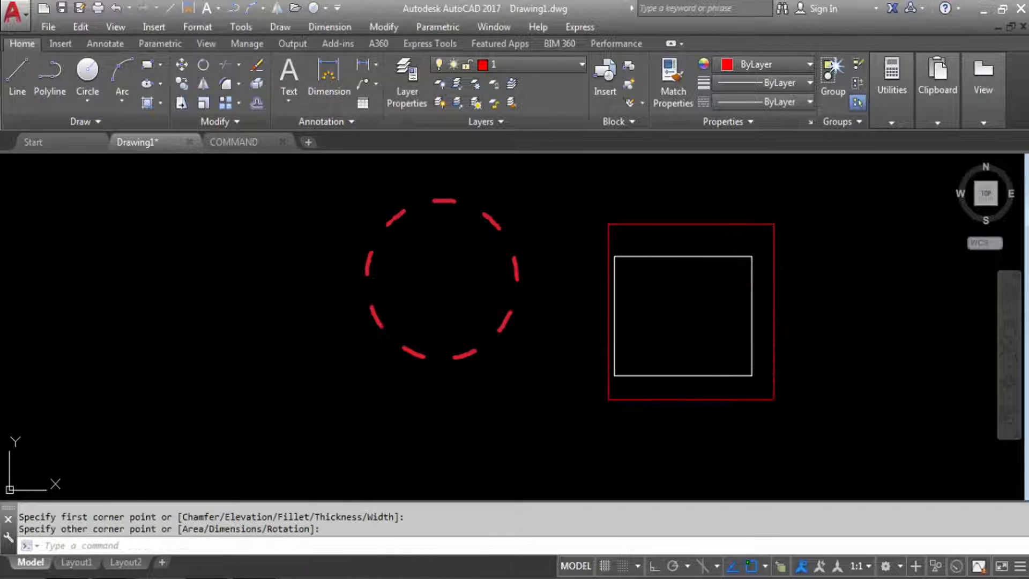
# Step: Make layer 2 current and draw a circle centered on the upper-left corner of the white rectangle
pyautogui.click(549, 63)
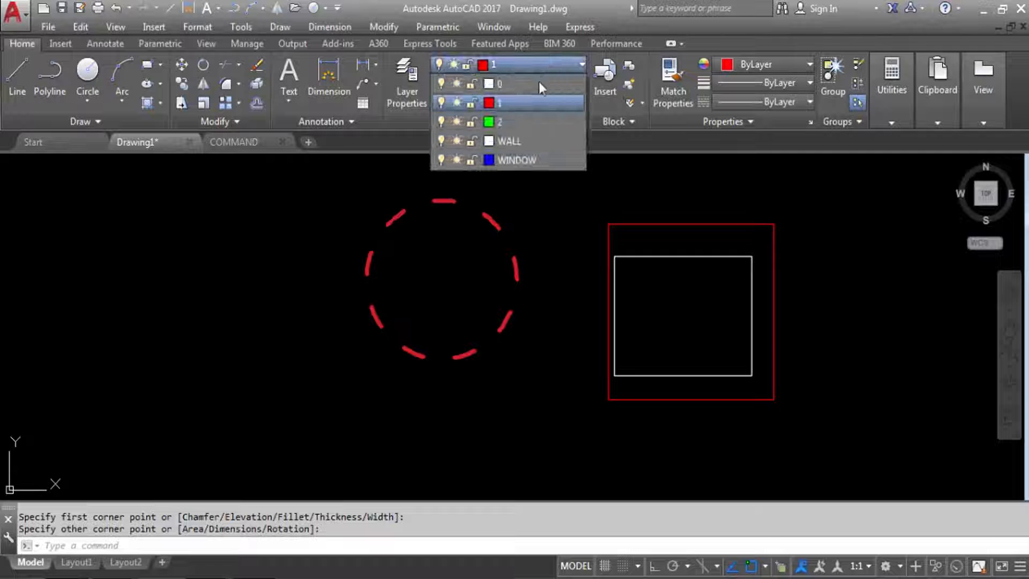
pyautogui.click(503, 127)
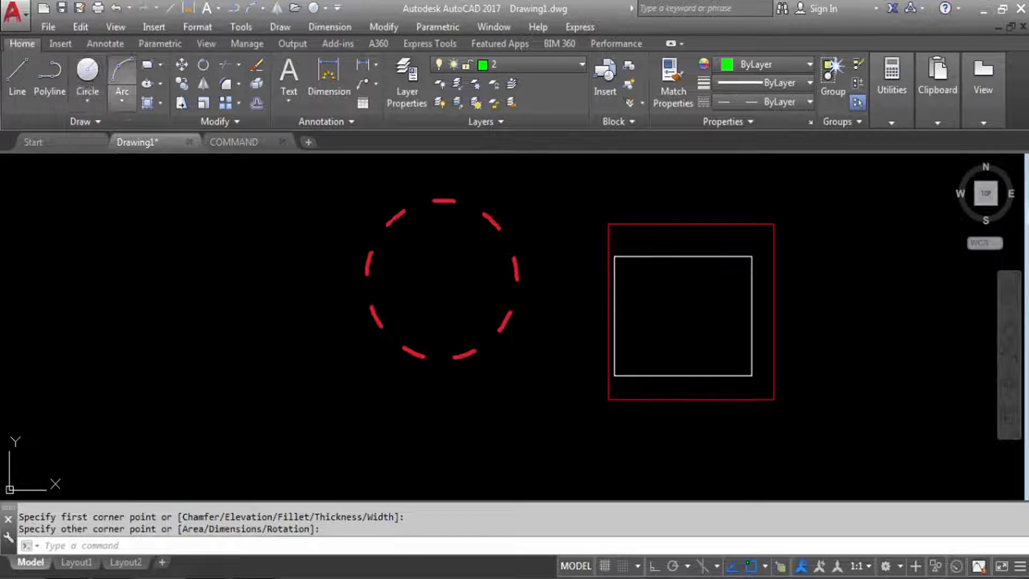
pyautogui.click(87, 70)
pyautogui.click(616, 258)
pyautogui.click(685, 306)
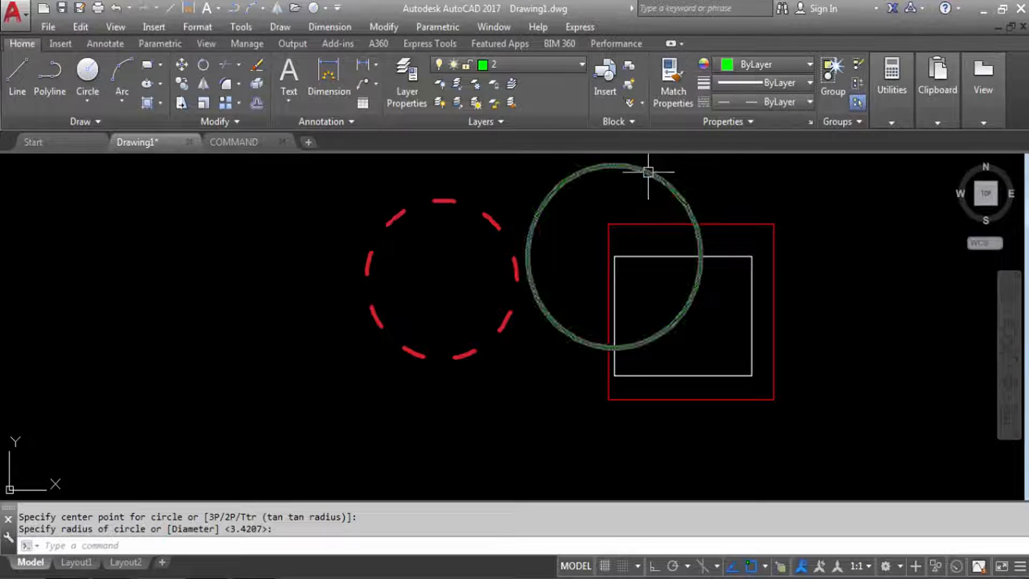
# Step: Inspect the layer, color, linetype and lineweight properties of the green circle and the red rectangle
pyautogui.click(674, 186)
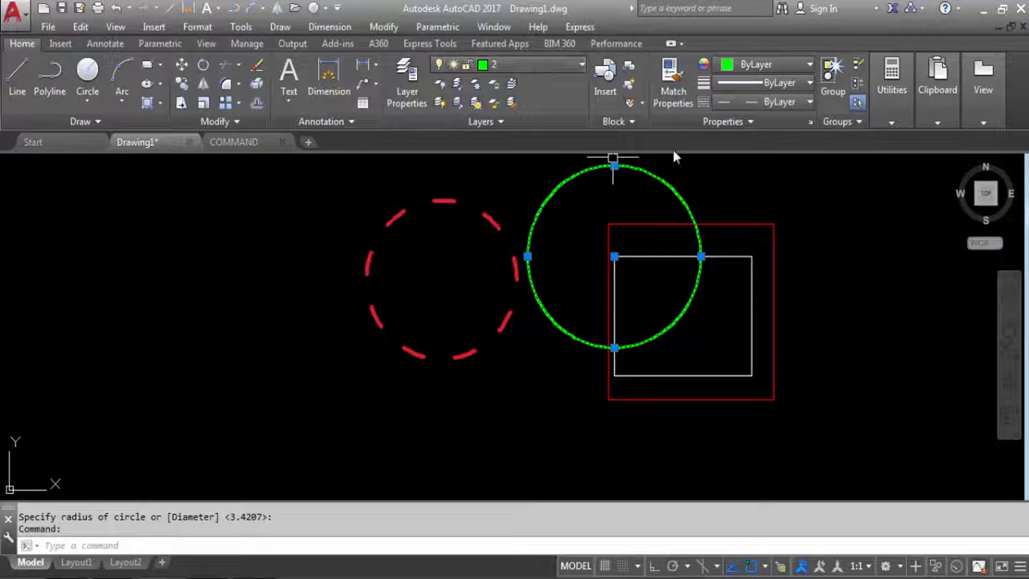
pyautogui.press('Escape')
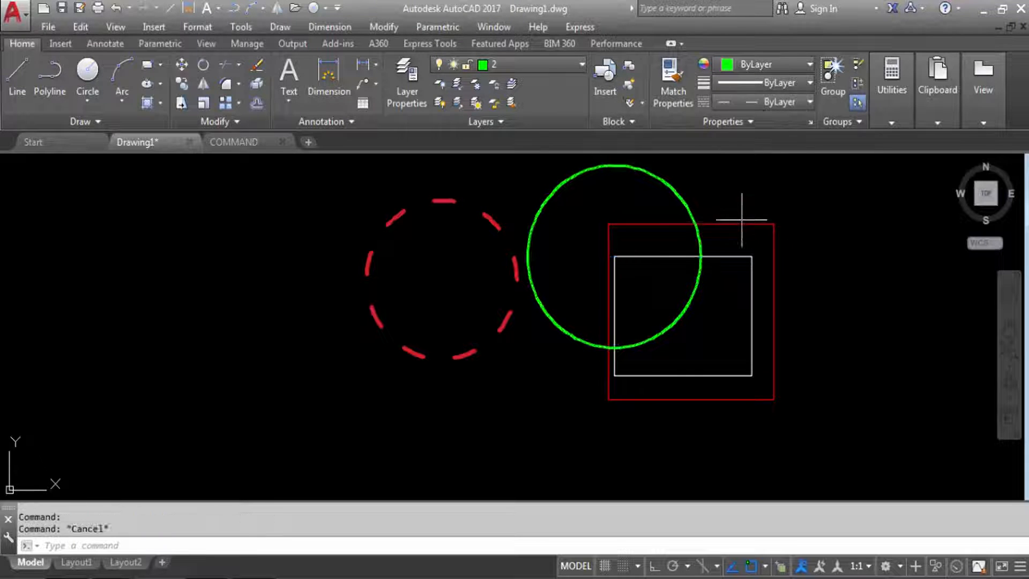
pyautogui.click(743, 224)
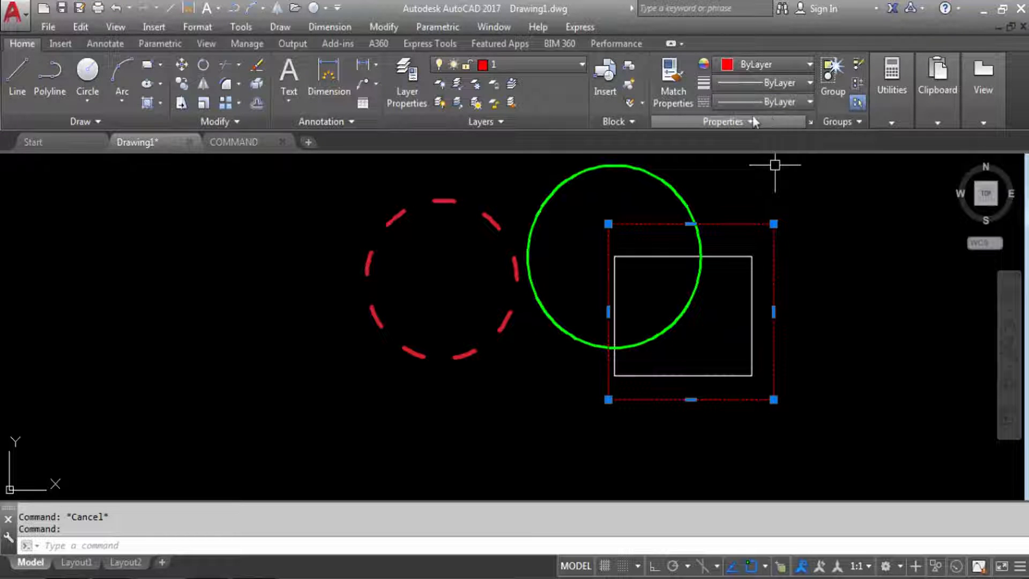
pyautogui.press('Escape')
pyautogui.click(681, 195)
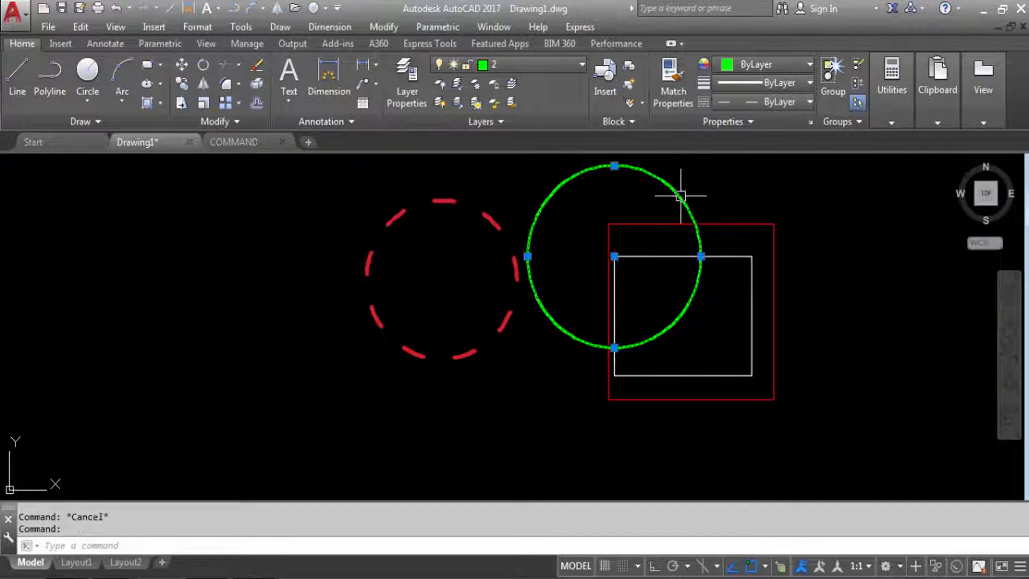
pyautogui.click(794, 84)
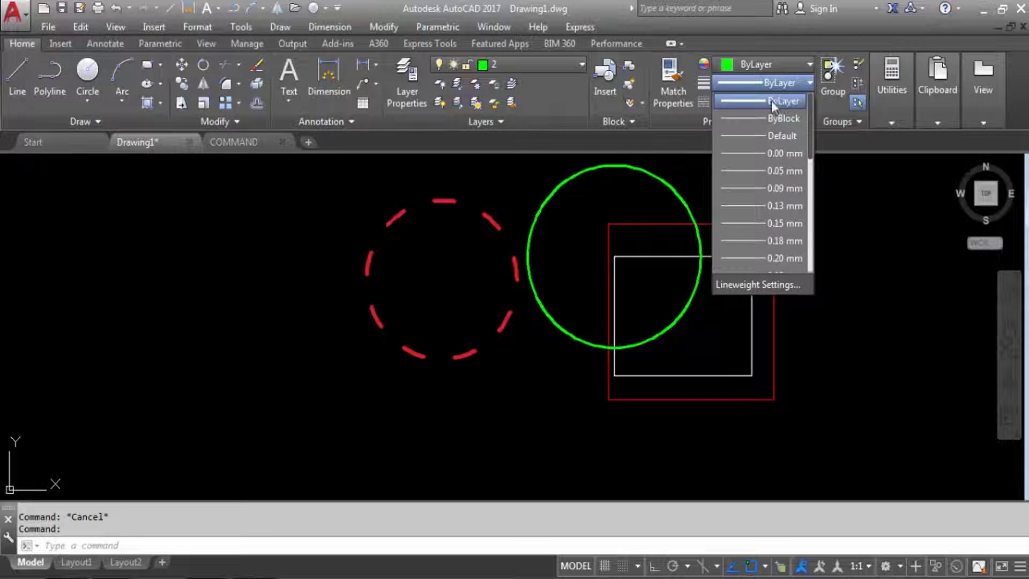
pyautogui.click(660, 179)
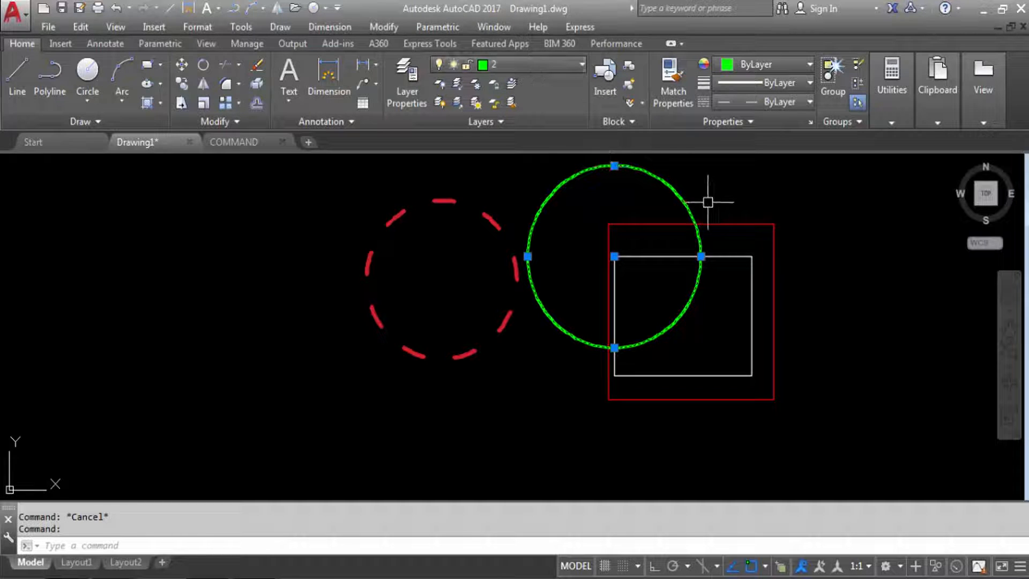
pyautogui.press('Escape')
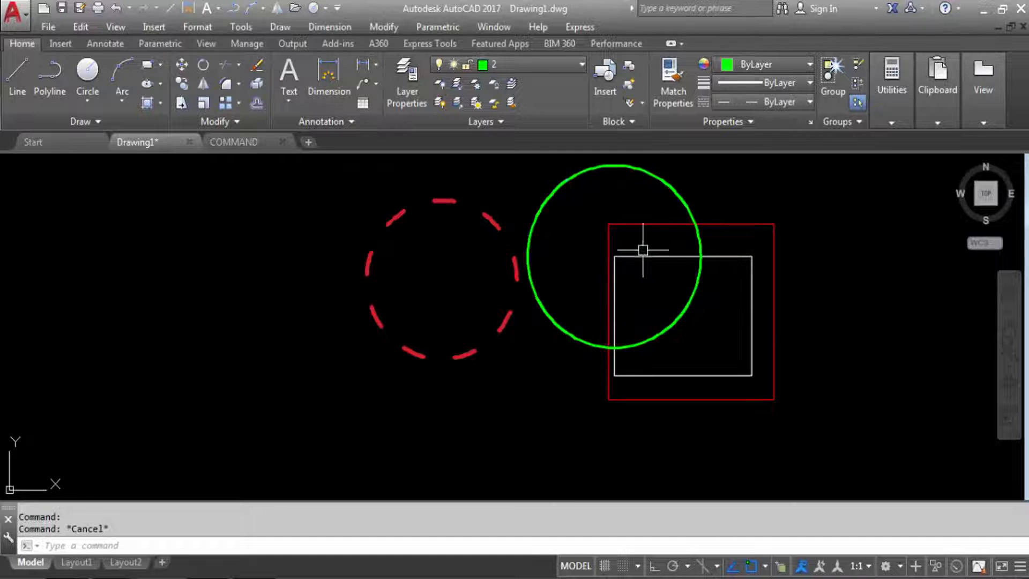
# Step: Make WINDOW the current layer, draw a rectangle overlapping the green circle and both rectangles, and check its properties
pyautogui.click(522, 67)
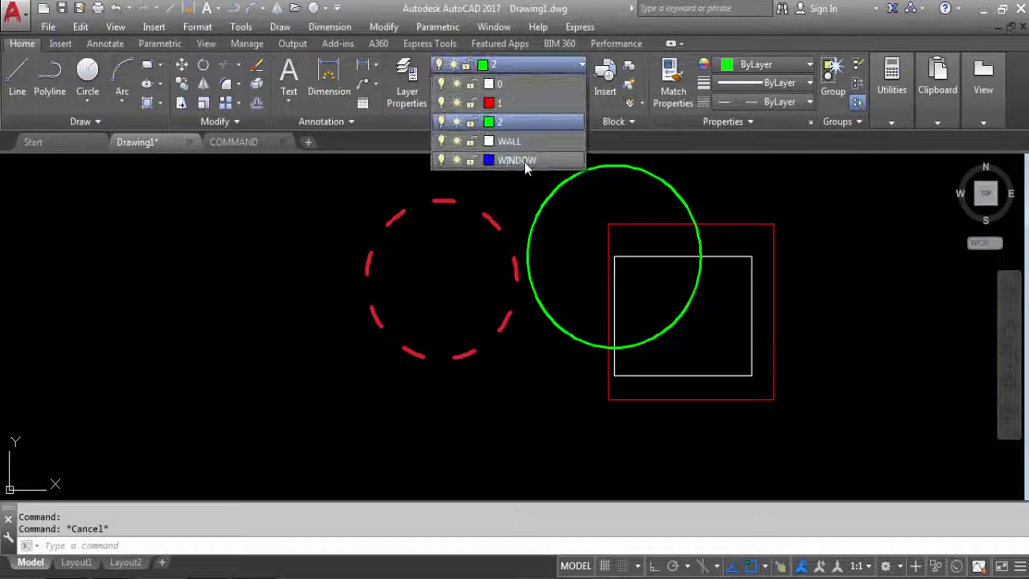
pyautogui.click(525, 161)
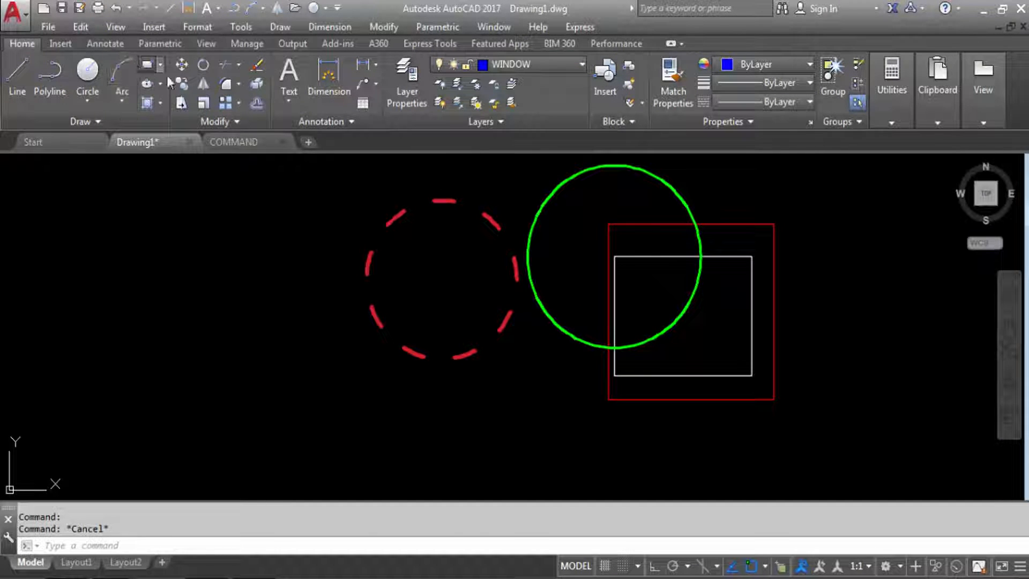
pyautogui.click(146, 65)
pyautogui.click(590, 197)
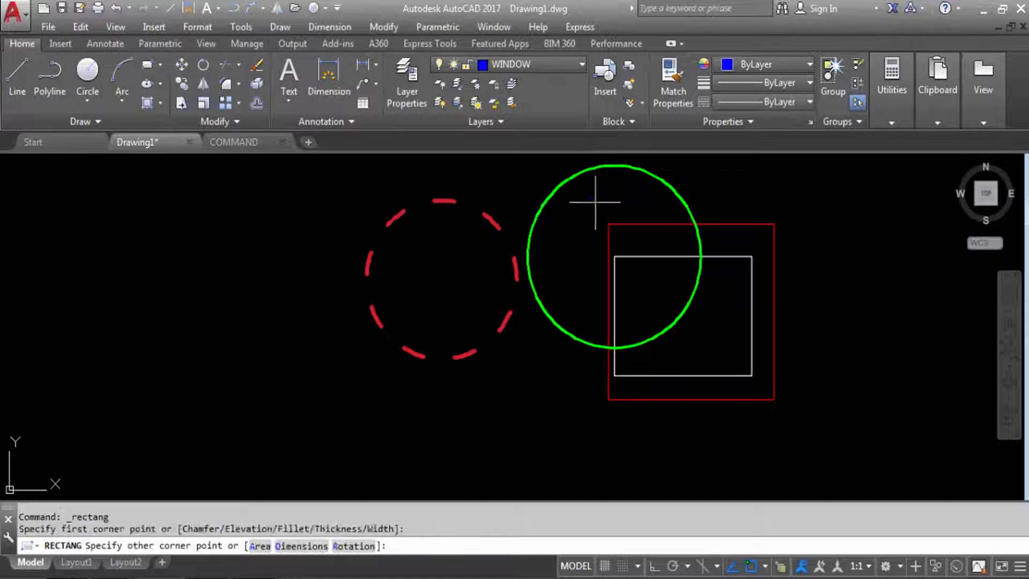
pyautogui.click(724, 314)
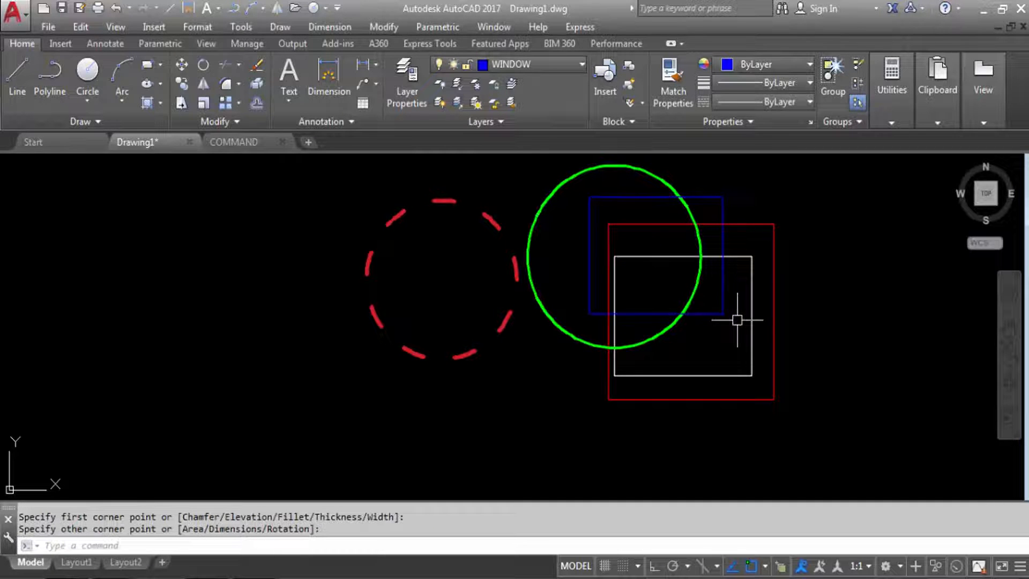
pyautogui.click(712, 201)
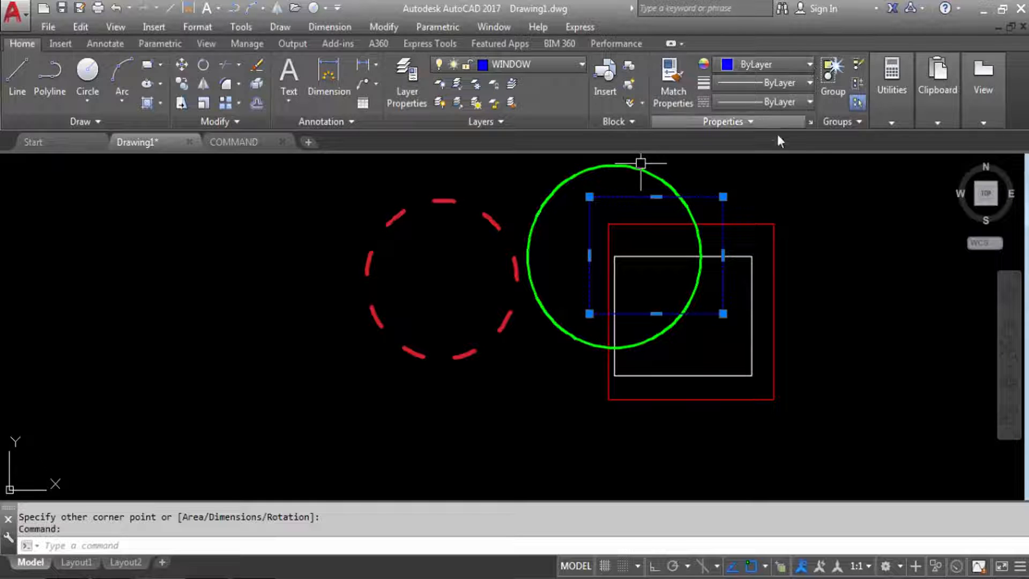
pyautogui.press('Escape')
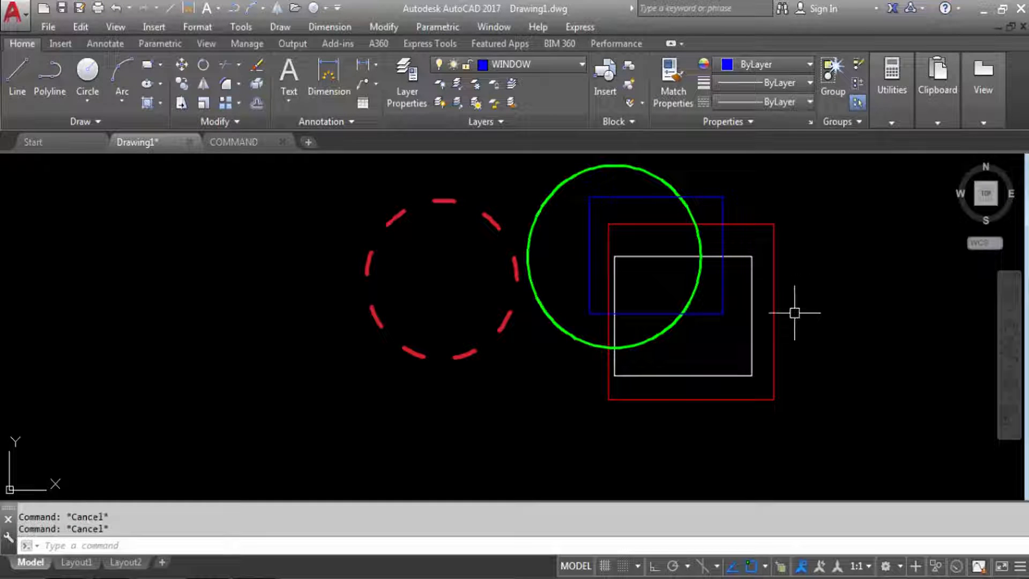
# Step: Turn off the current WINDOW layer, accepting that it is the current layer
pyautogui.scroll(-3, 613, 214)
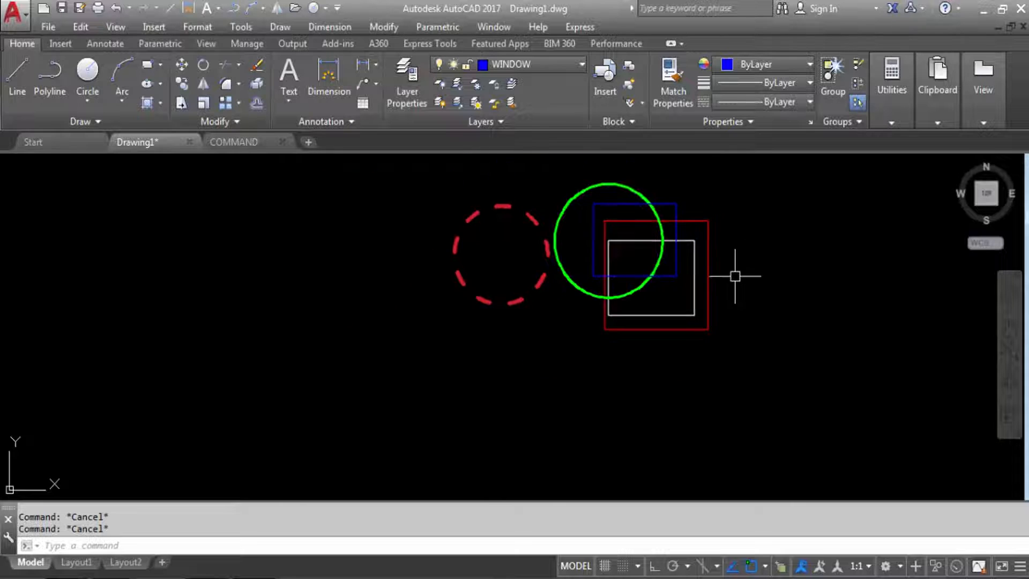
pyautogui.scroll(3, 692, 182)
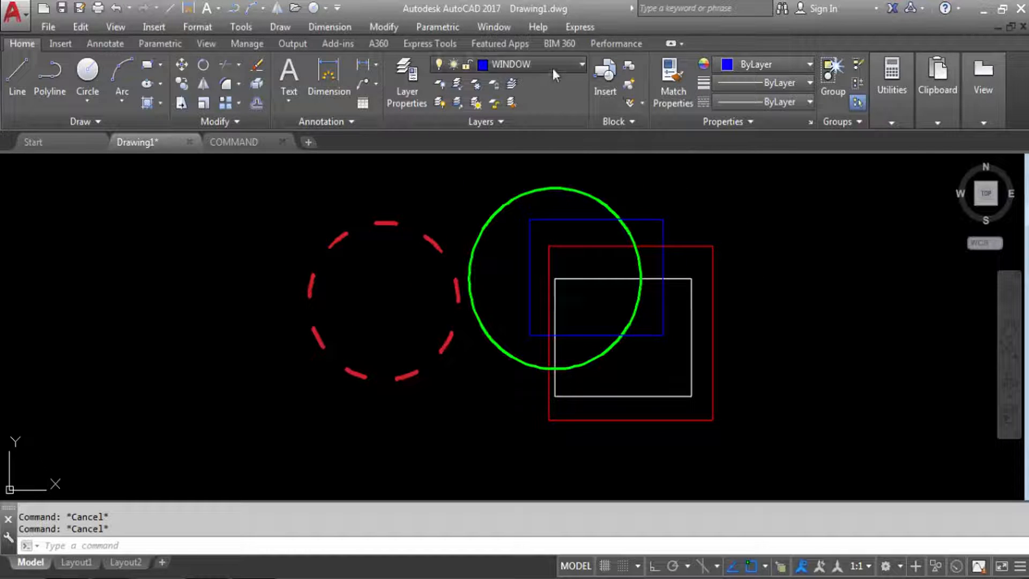
pyautogui.click(554, 70)
pyautogui.click(441, 160)
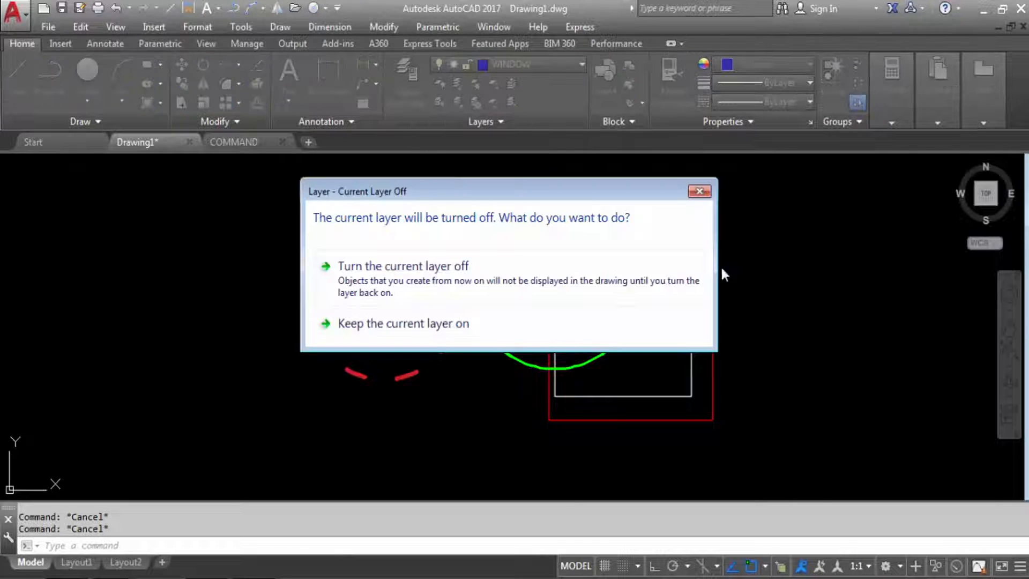
pyautogui.press('Return')
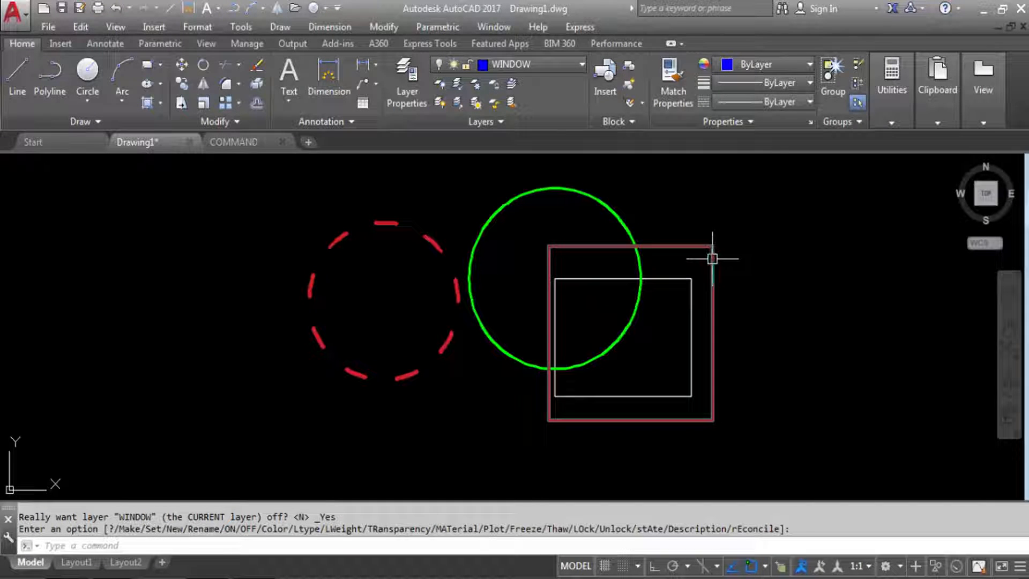
# Step: Turn off layer 1 to hide the red rectangle
pyautogui.click(506, 65)
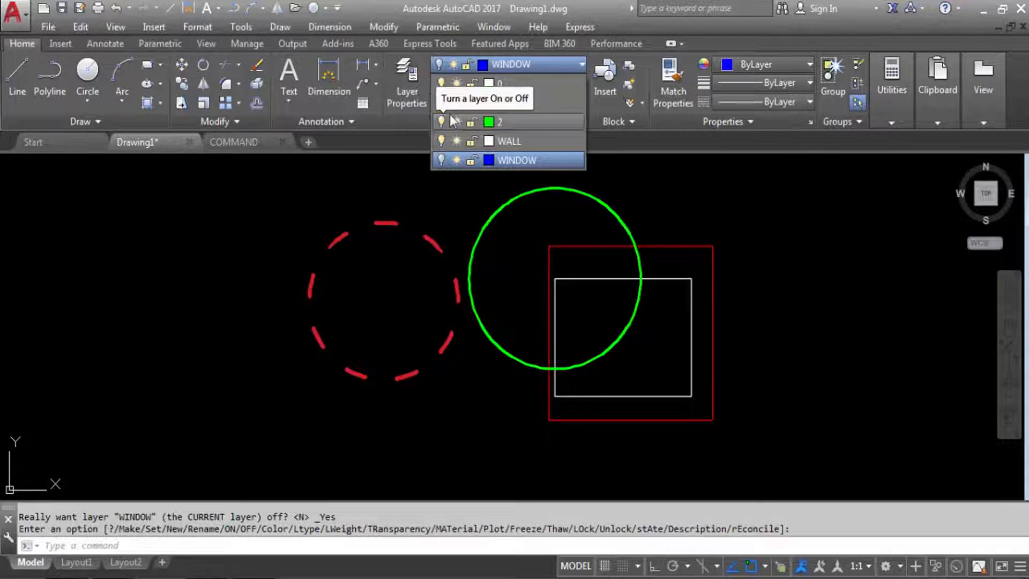
pyautogui.click(441, 103)
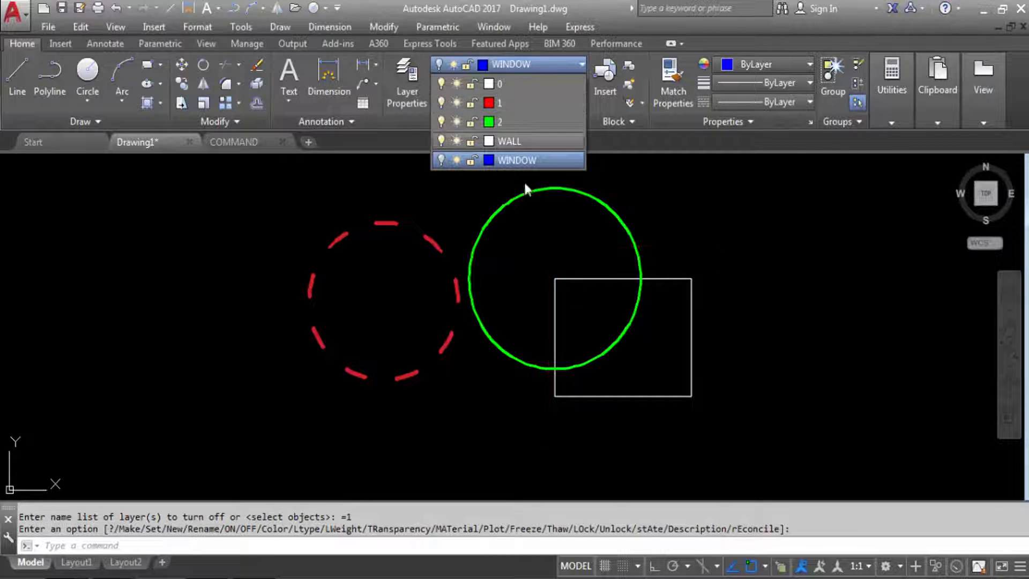
pyautogui.click(688, 239)
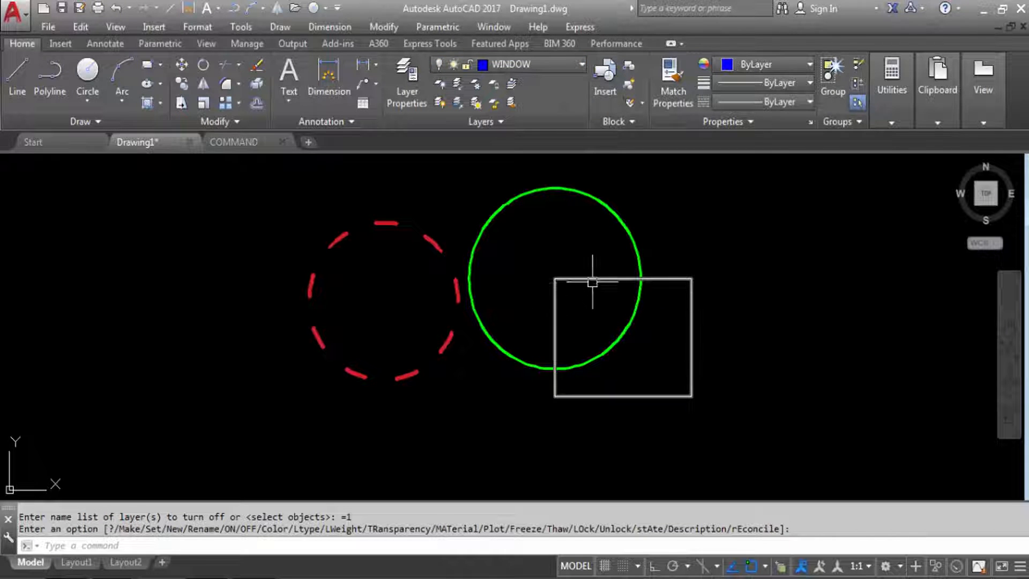
# Step: Turn layers 1 and WINDOW back on to restore the red and blue rectangles
pyautogui.click(536, 64)
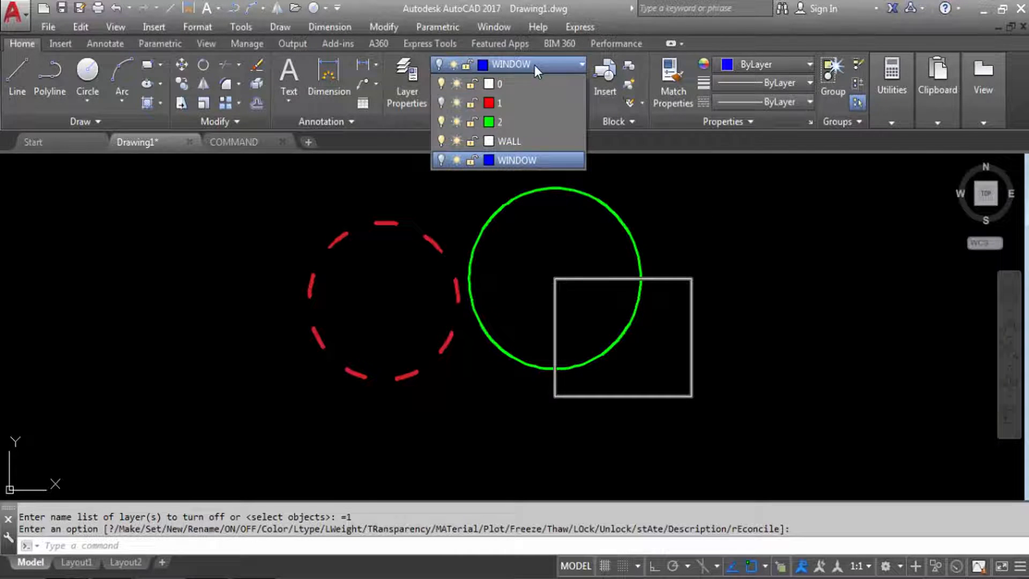
pyautogui.click(440, 102)
pyautogui.click(441, 160)
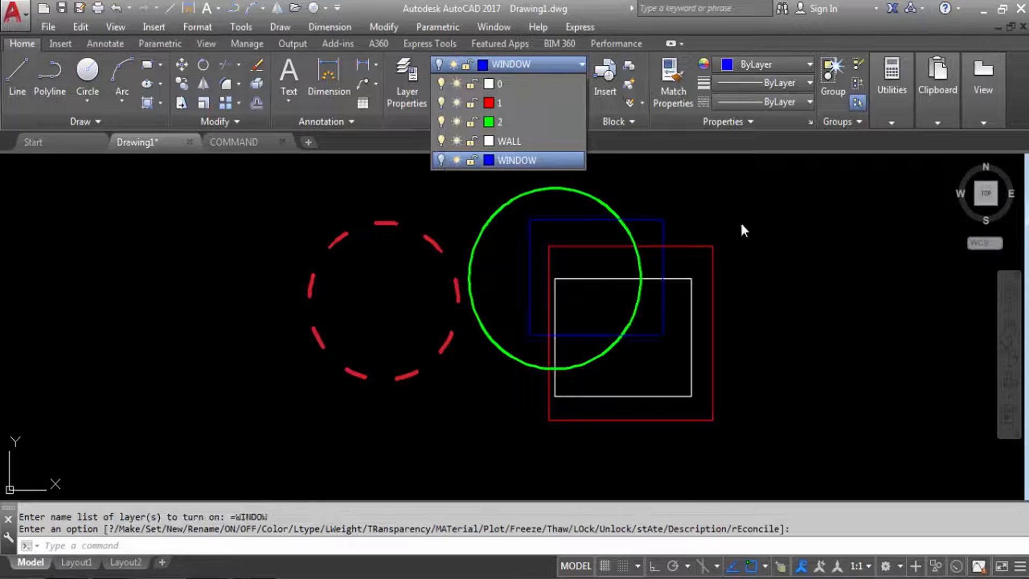
pyautogui.click(847, 255)
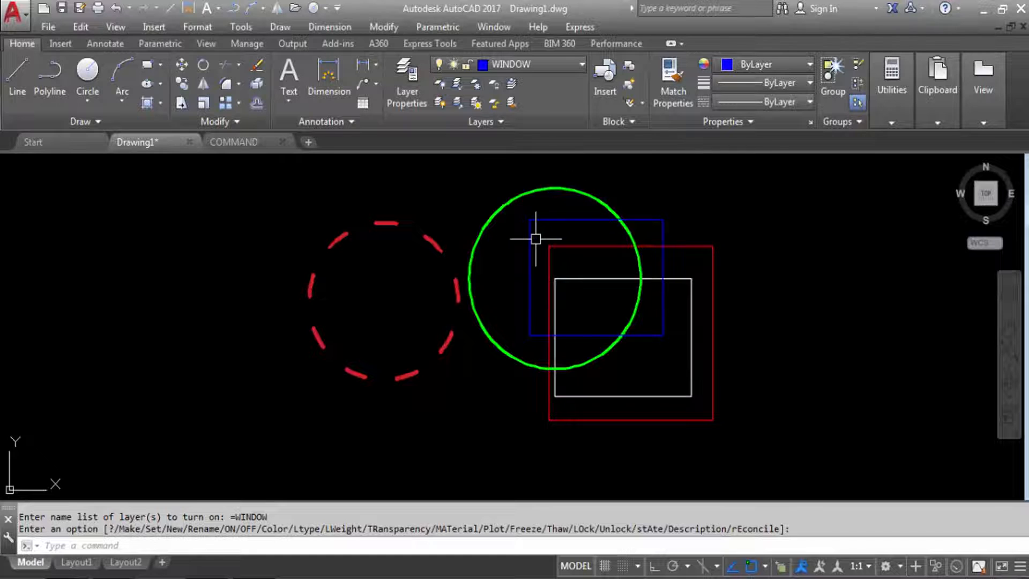
pyautogui.press('Return')
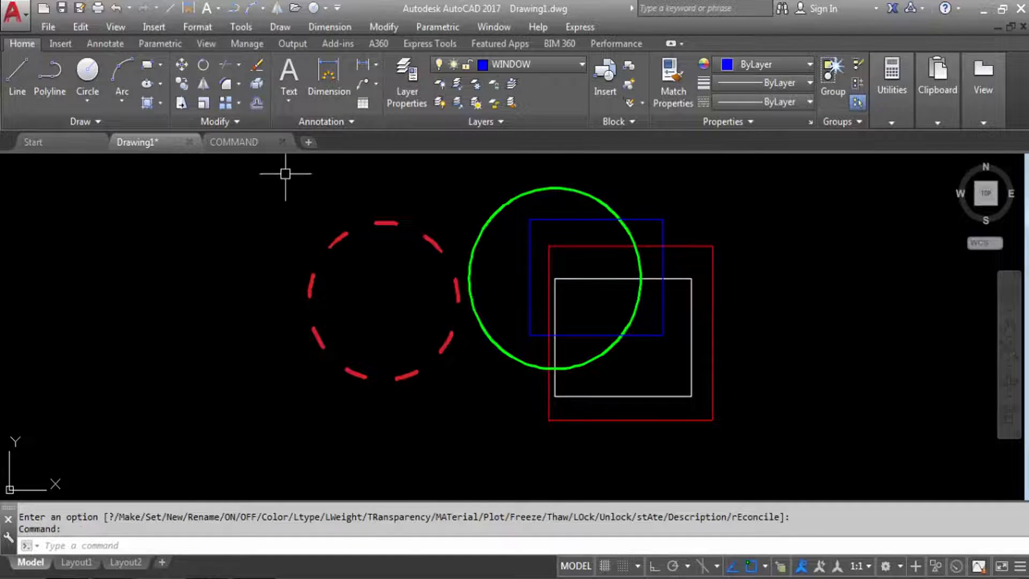
# Step: Switch to the COMMAND drawing and look over the Second Floor Plan
pyautogui.click(249, 144)
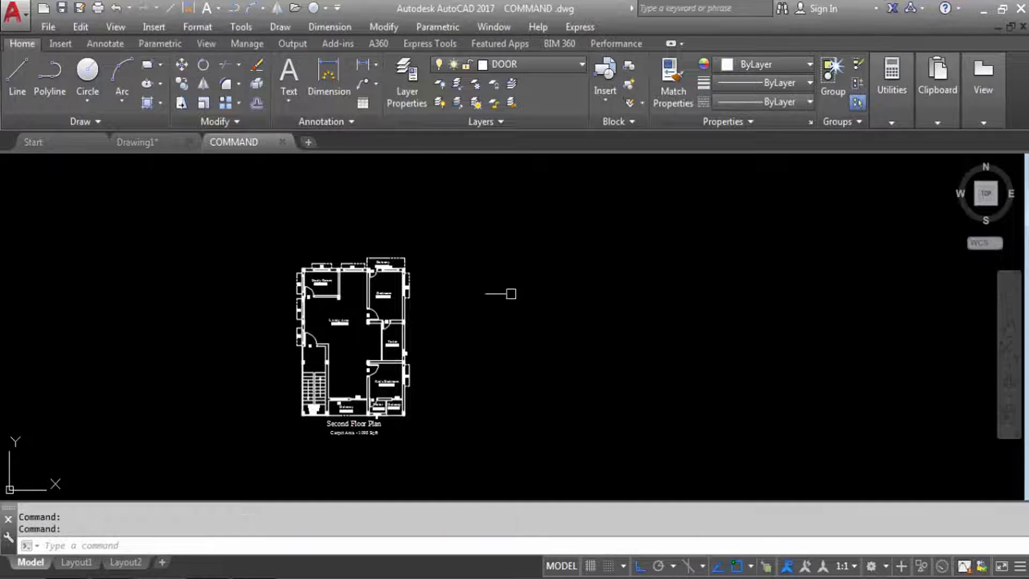
pyautogui.scroll(-2, 634, 327)
pyautogui.scroll(4, 438, 320)
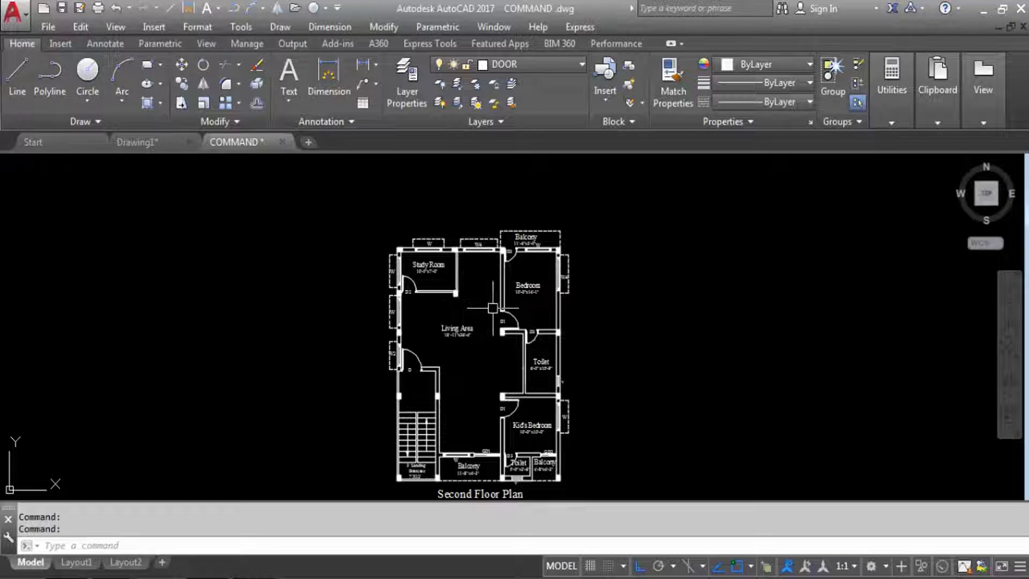
pyautogui.scroll(-2, 558, 200)
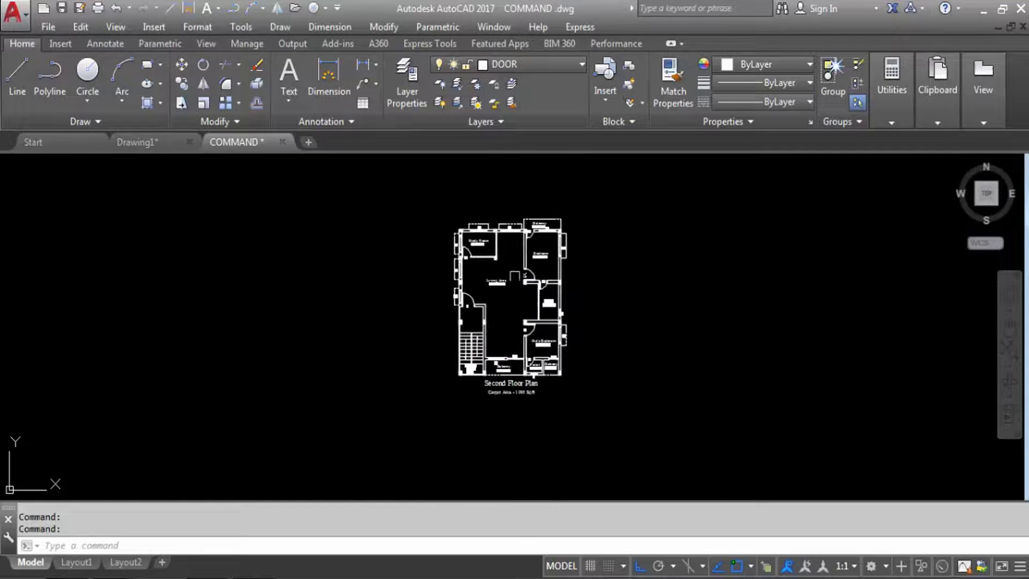
pyautogui.press('Escape')
pyautogui.press('Escape')
pyautogui.scroll(3, 558, 290)
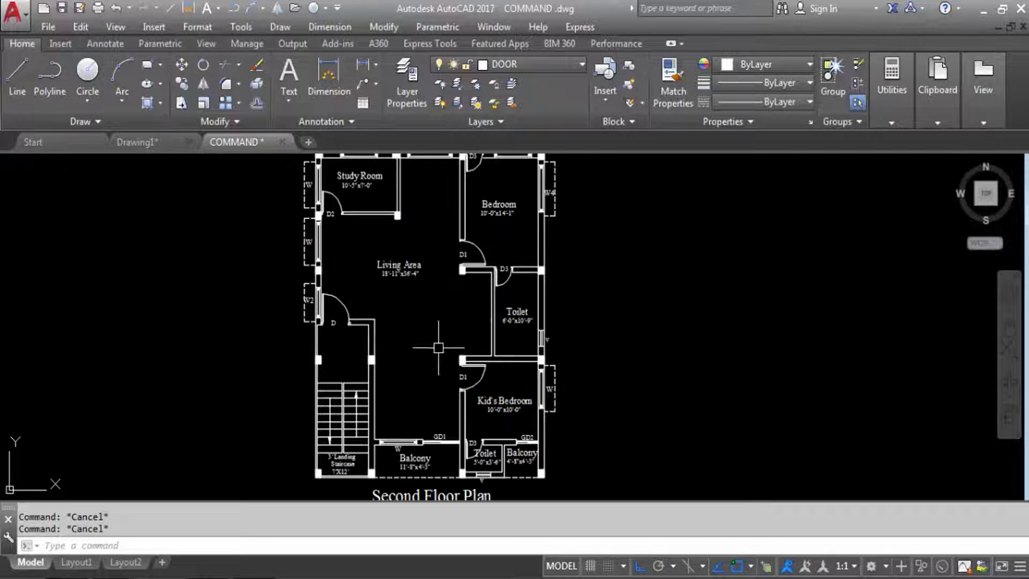
pyautogui.scroll(-2, 431, 351)
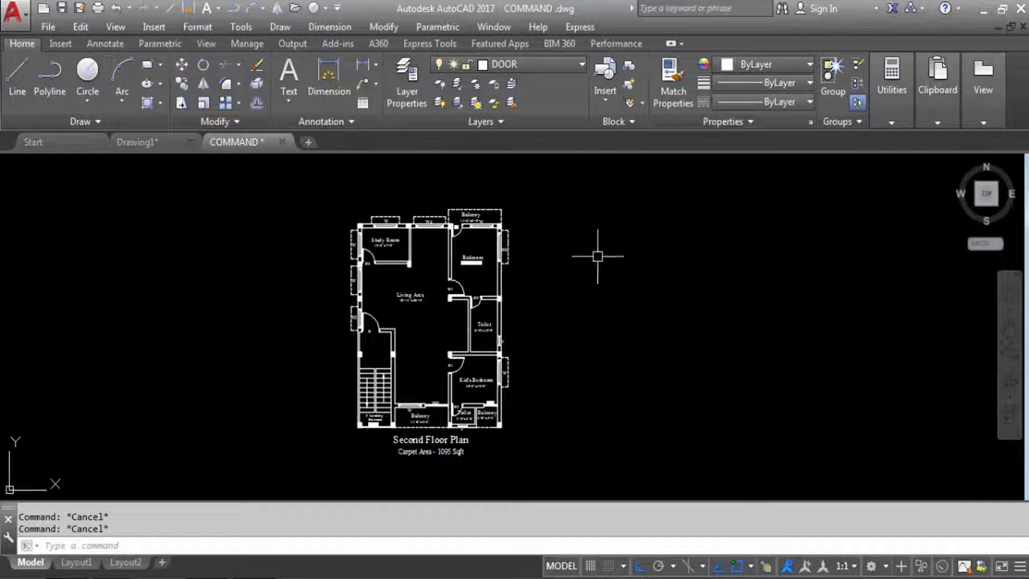
# Step: Check which layers hold the bedroom's outer wall lines and the dashed outline beside its W4 window
pyautogui.scroll(4, 505, 267)
pyautogui.click(513, 272)
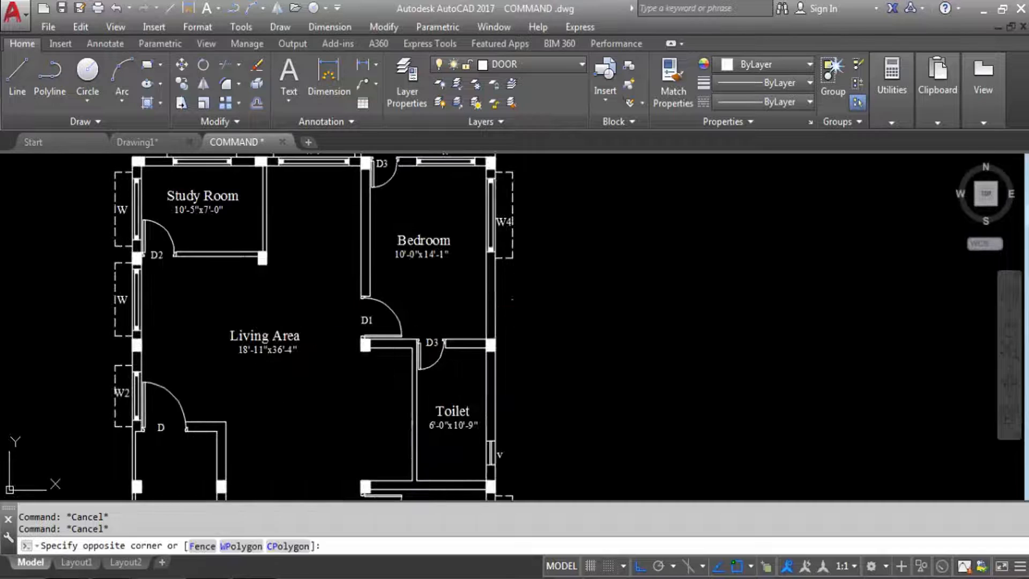
pyautogui.click(468, 296)
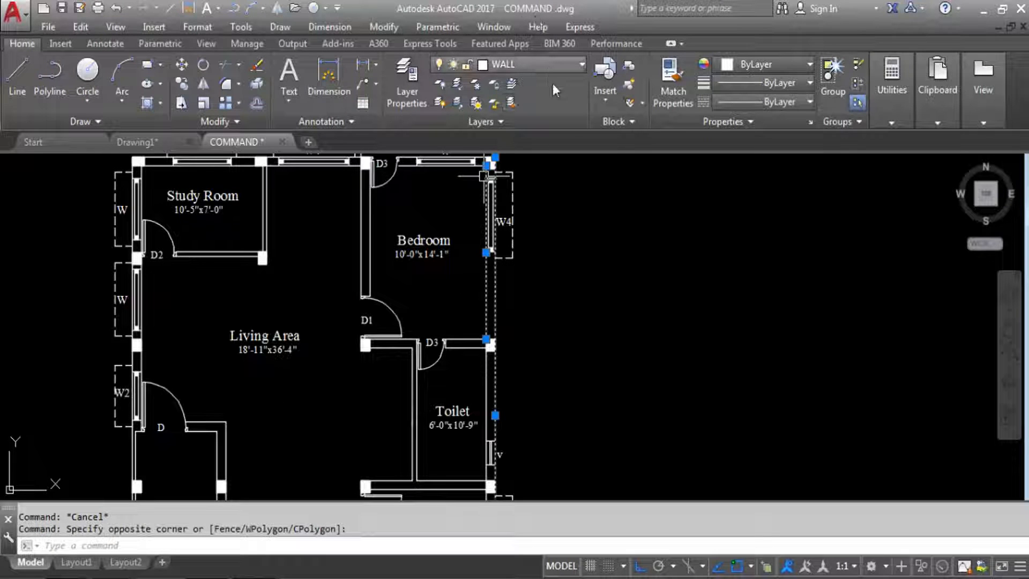
pyautogui.press('Escape')
pyautogui.click(514, 258)
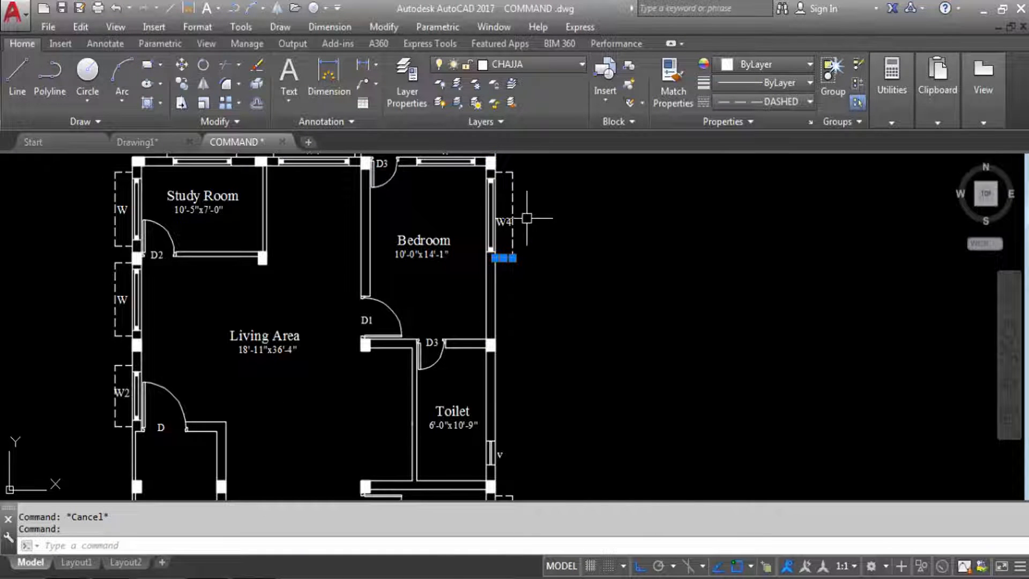
pyautogui.scroll(-1, 590, 236)
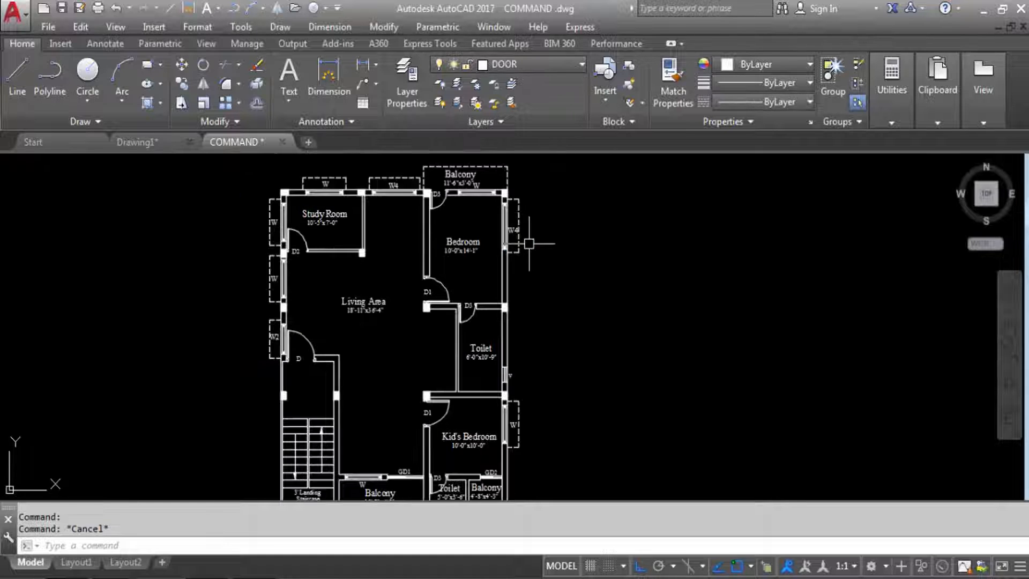
pyautogui.scroll(1, 461, 226)
pyautogui.press('Escape')
# Step: Check the layers of the Bedroom room label, the W4 window beside the study room, and that window's label
pyautogui.click(453, 244)
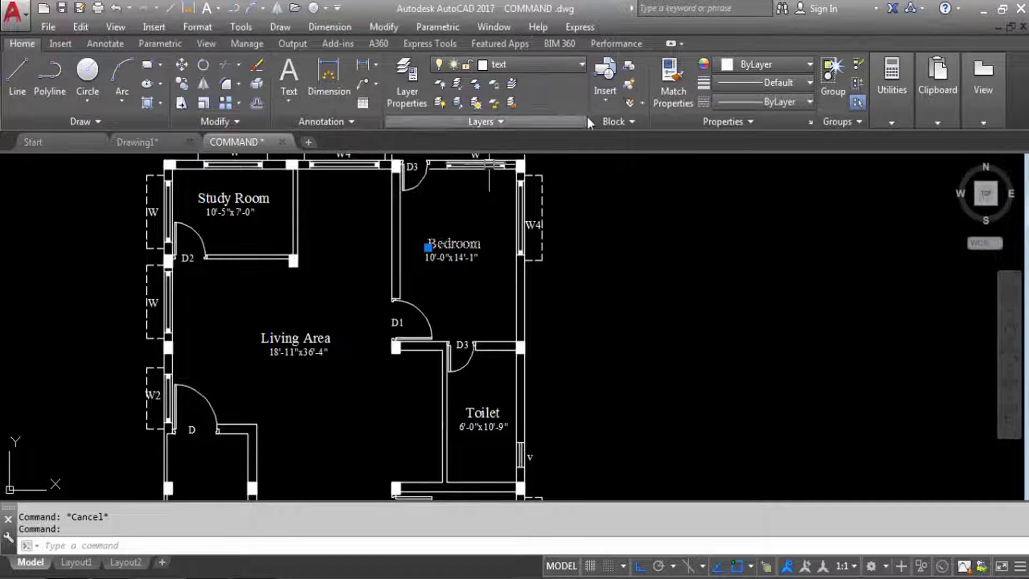
pyautogui.press('Escape')
pyautogui.scroll(-2, 614, 205)
pyautogui.scroll(5, 453, 167)
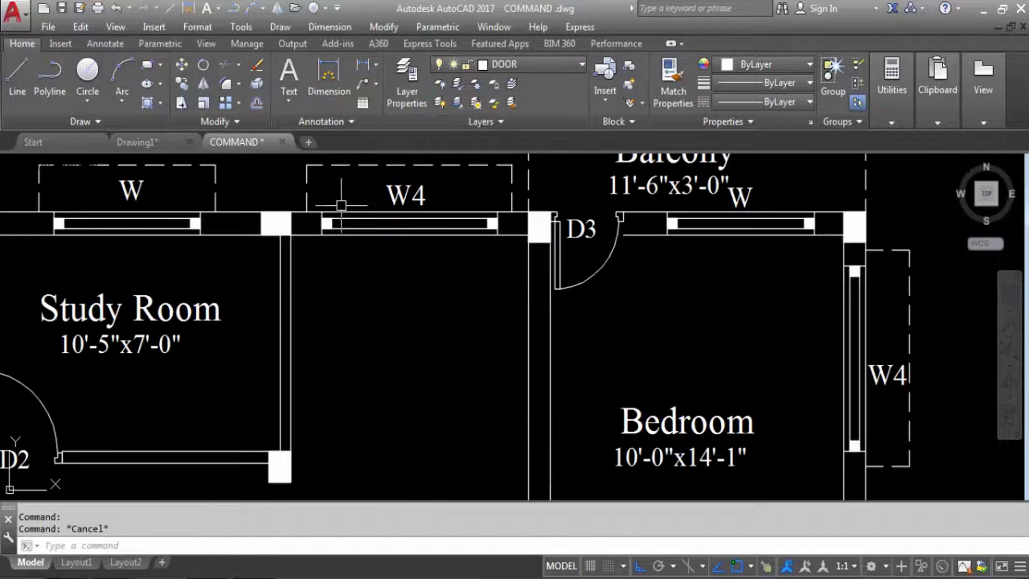
pyautogui.click(314, 200)
pyautogui.click(519, 263)
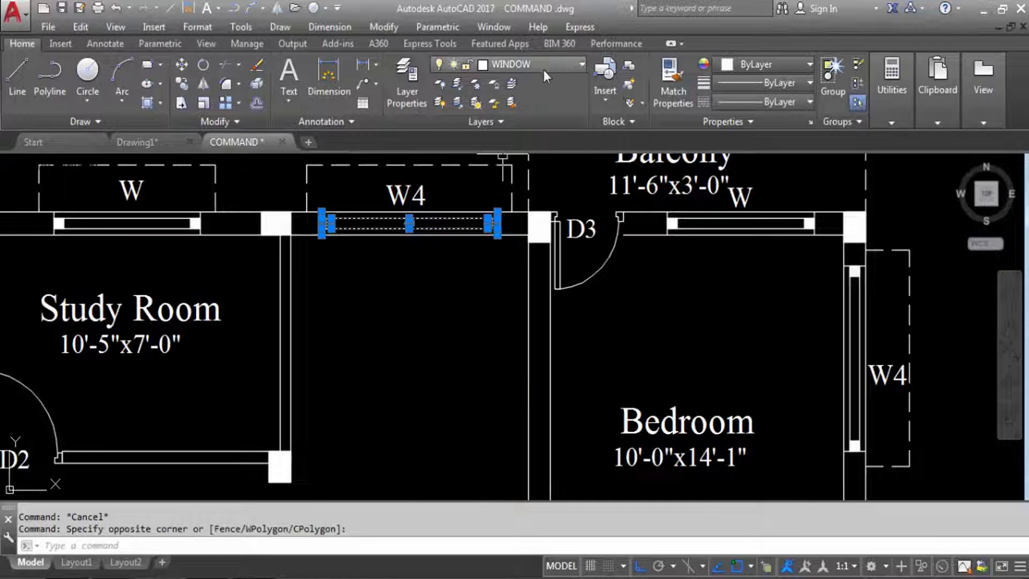
pyautogui.press('Escape')
pyautogui.click(402, 196)
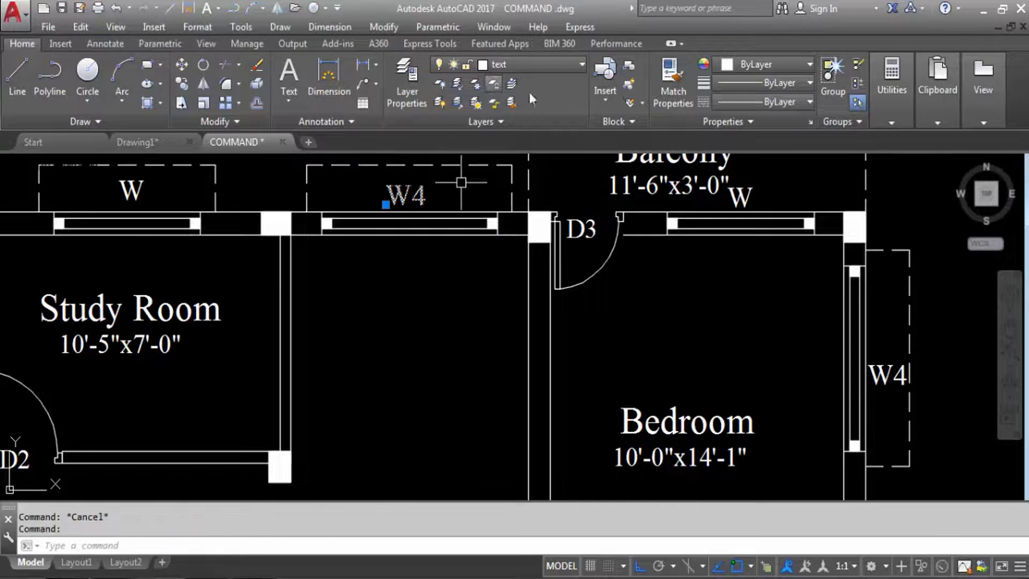
pyautogui.press('Escape')
# Step: Check the layers of the column at the study room's corner and a line of the staircase
pyautogui.scroll(-3, 461, 167)
pyautogui.scroll(2, 394, 285)
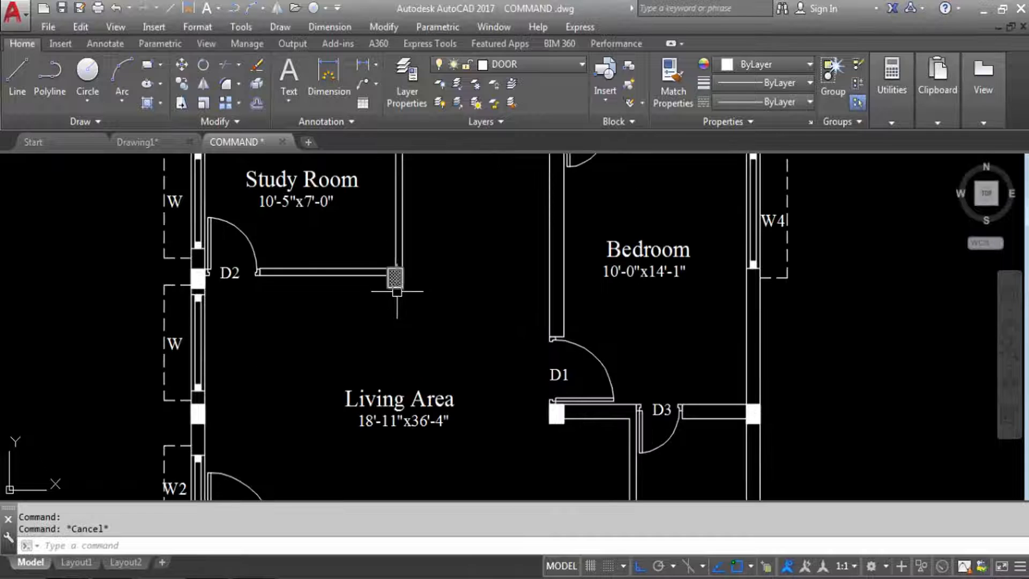
pyautogui.click(395, 278)
pyautogui.press('Escape')
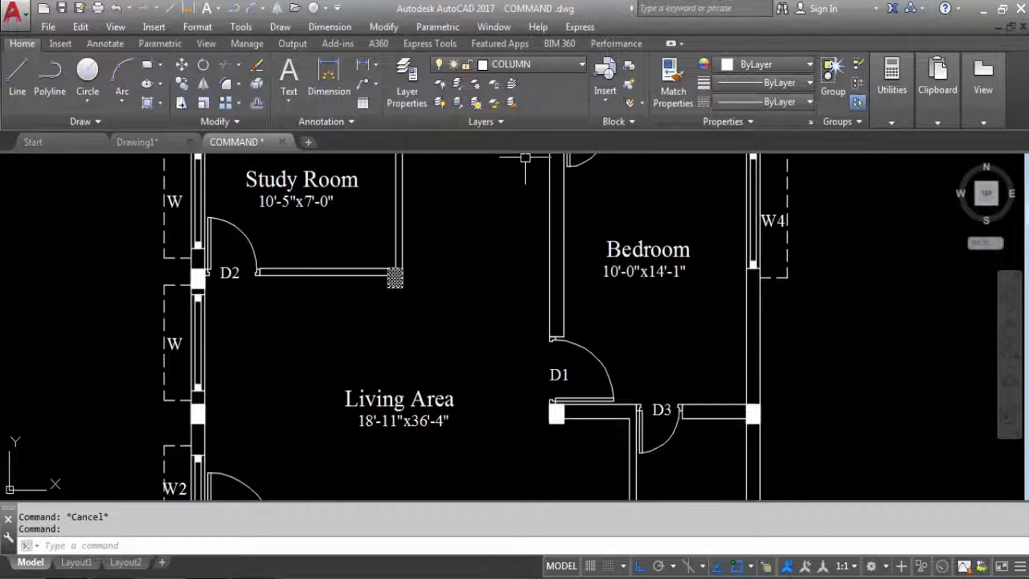
pyautogui.scroll(-6, 424, 230)
pyautogui.scroll(5, 376, 358)
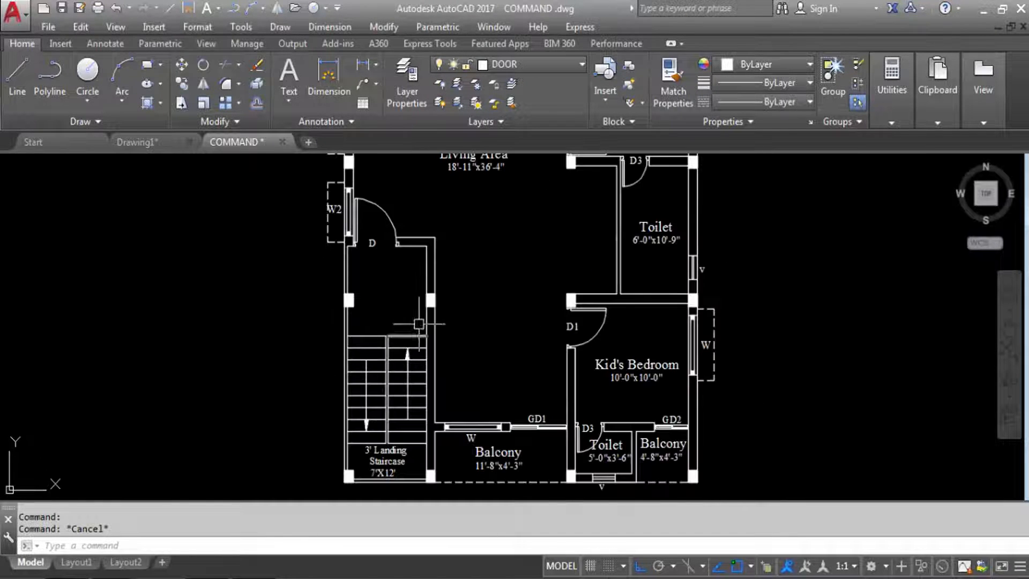
pyautogui.click(407, 337)
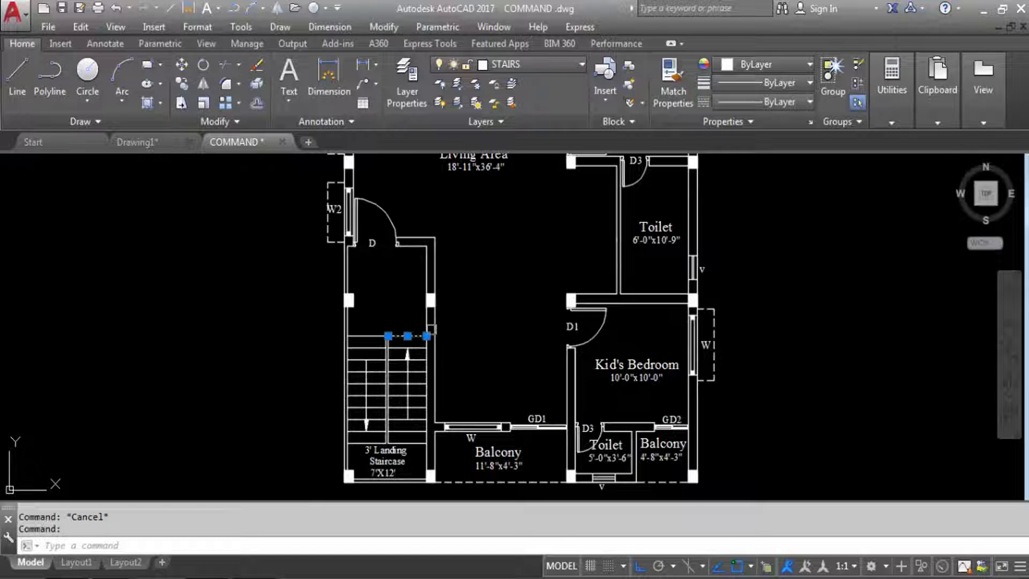
pyautogui.press('Escape')
# Step: Review the floor plan drawing's full list of layers against the objects in the plan
pyautogui.scroll(-5, 392, 370)
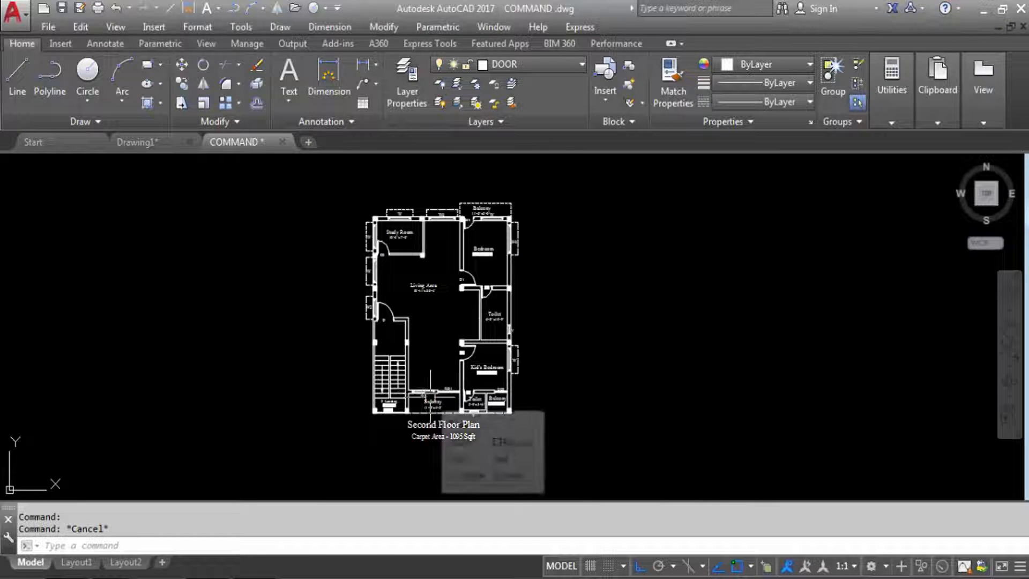
pyautogui.scroll(2, 345, 300)
pyautogui.scroll(-2, 360, 301)
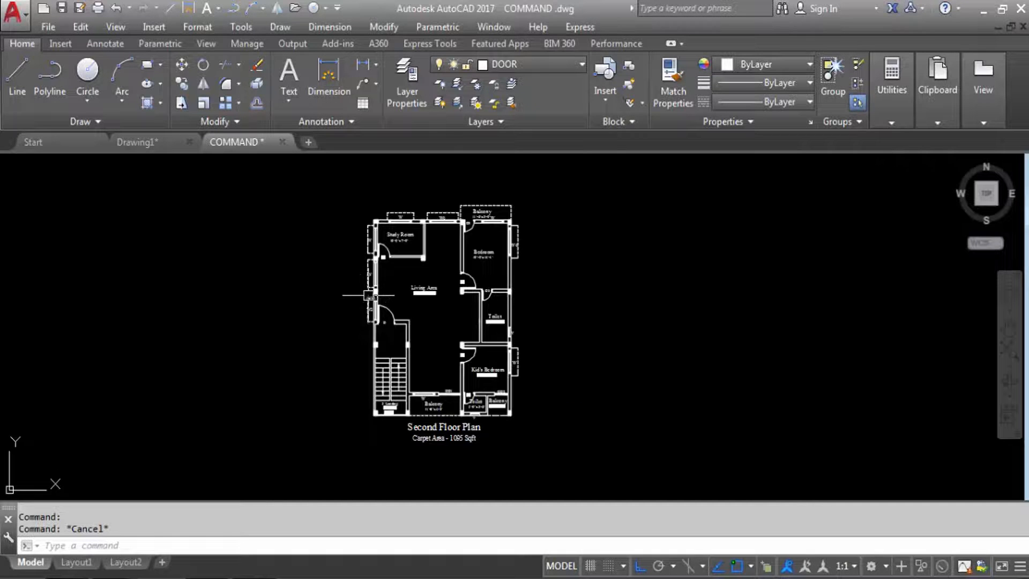
pyautogui.click(525, 65)
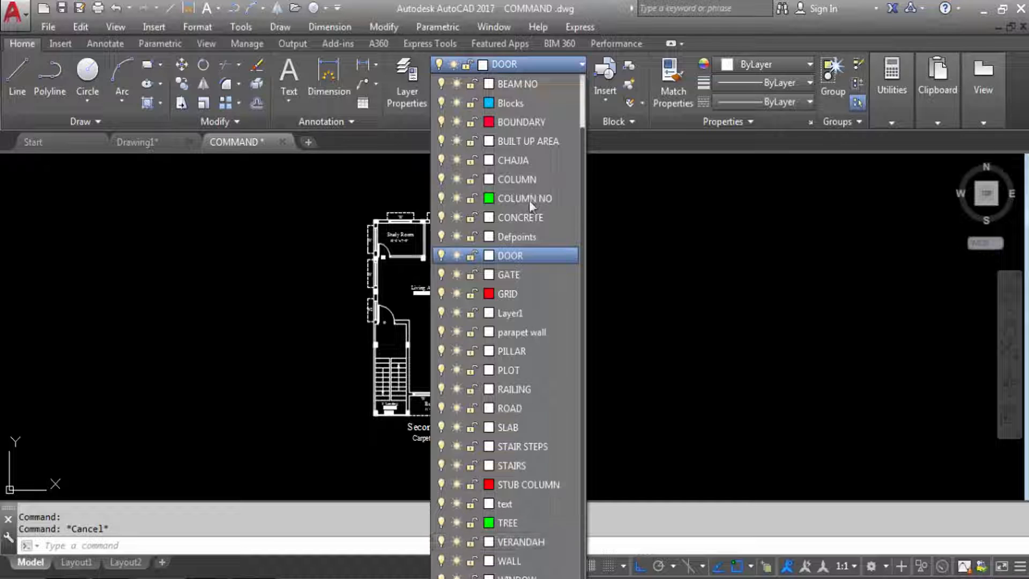
pyautogui.press('Escape')
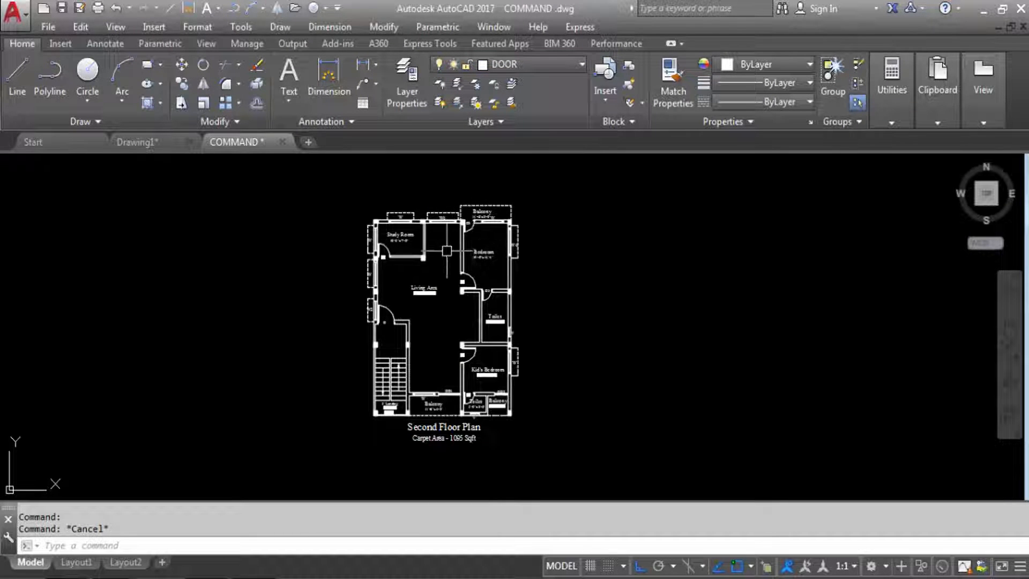
pyautogui.scroll(2, 456, 247)
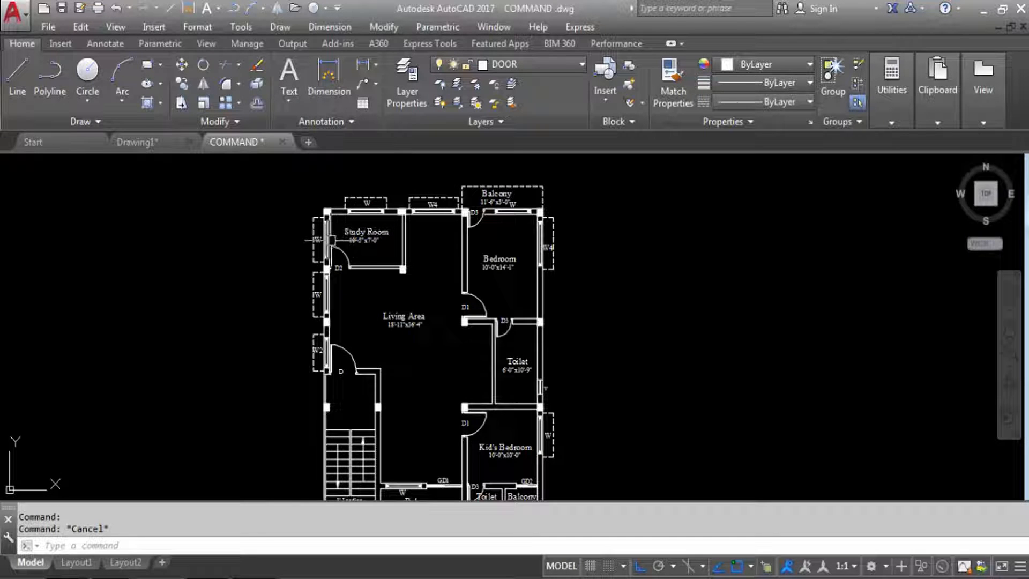
pyautogui.scroll(-2, 333, 217)
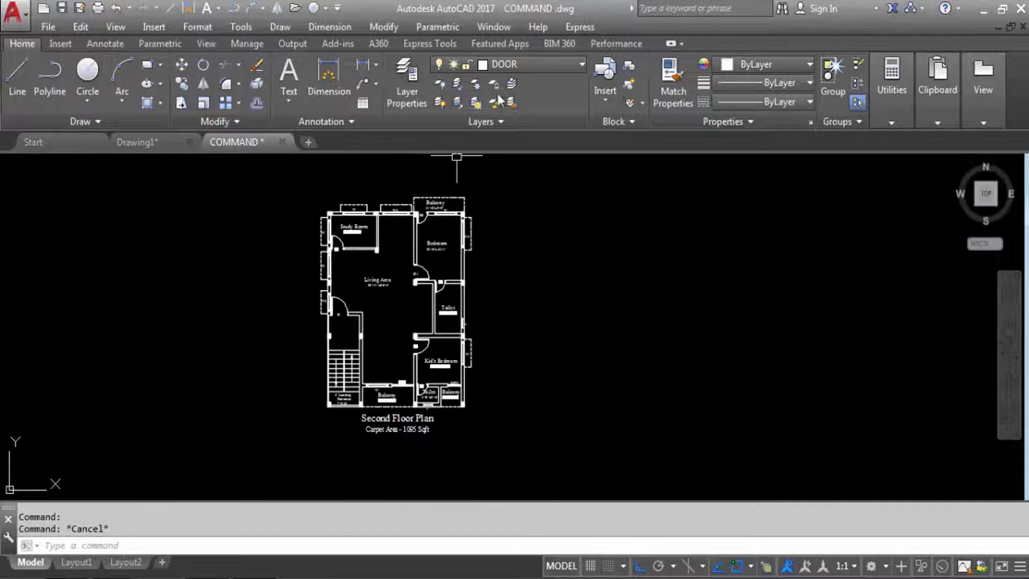
# Step: Turn off the WINDOW layer to hide the windows in the floor plan
pyautogui.click(510, 64)
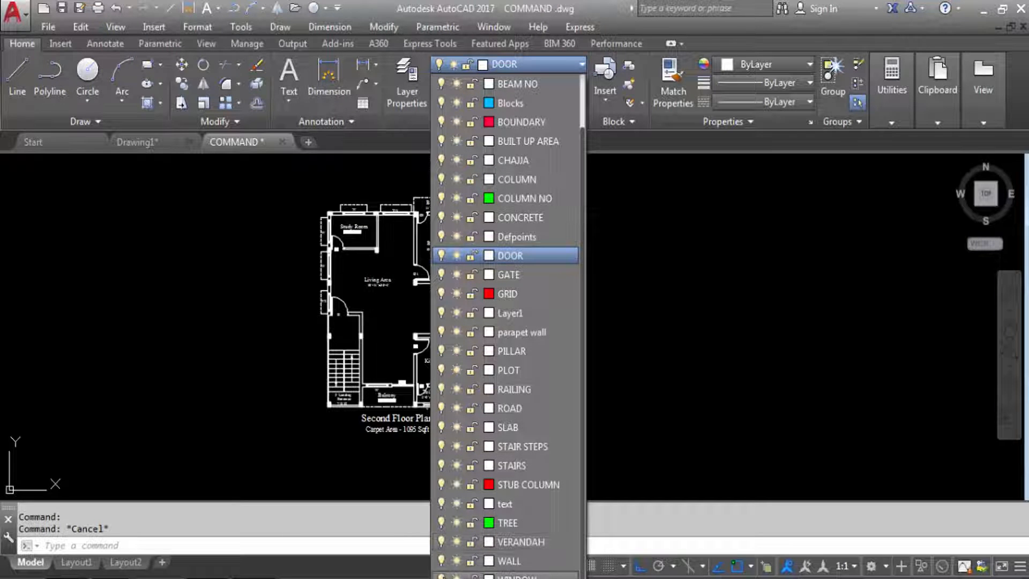
pyautogui.click(442, 576)
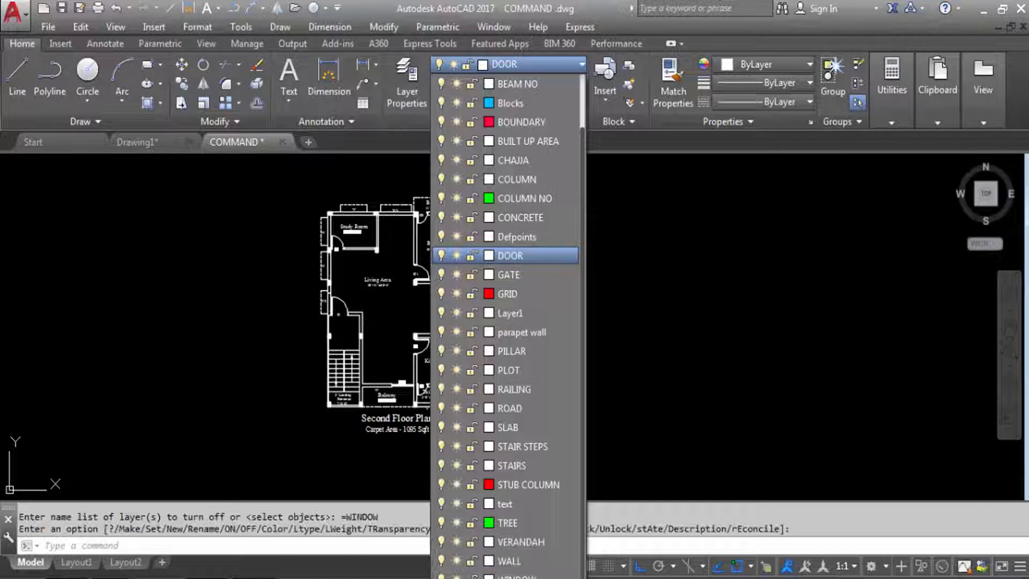
pyautogui.click(625, 421)
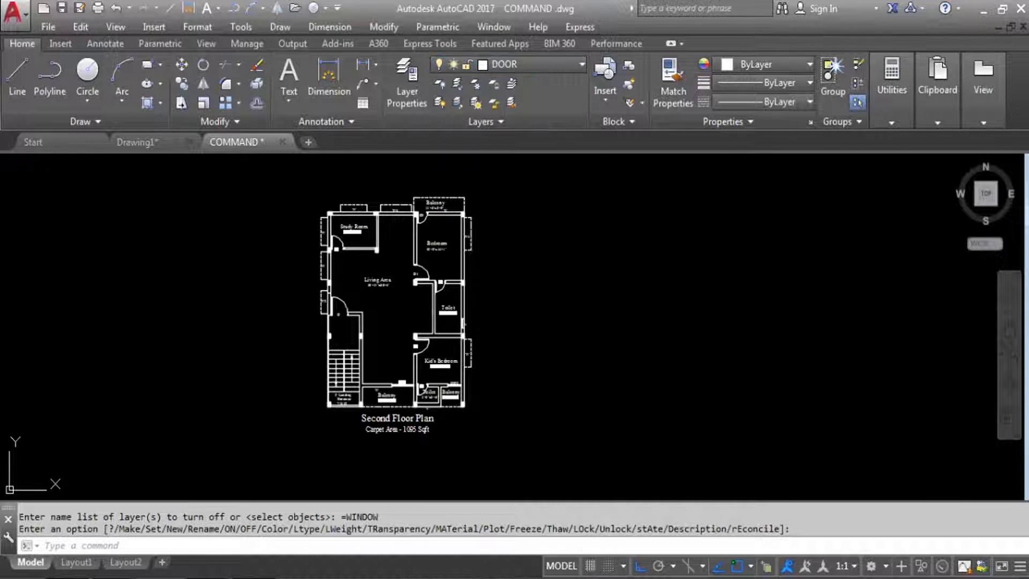
pyautogui.scroll(4, 358, 217)
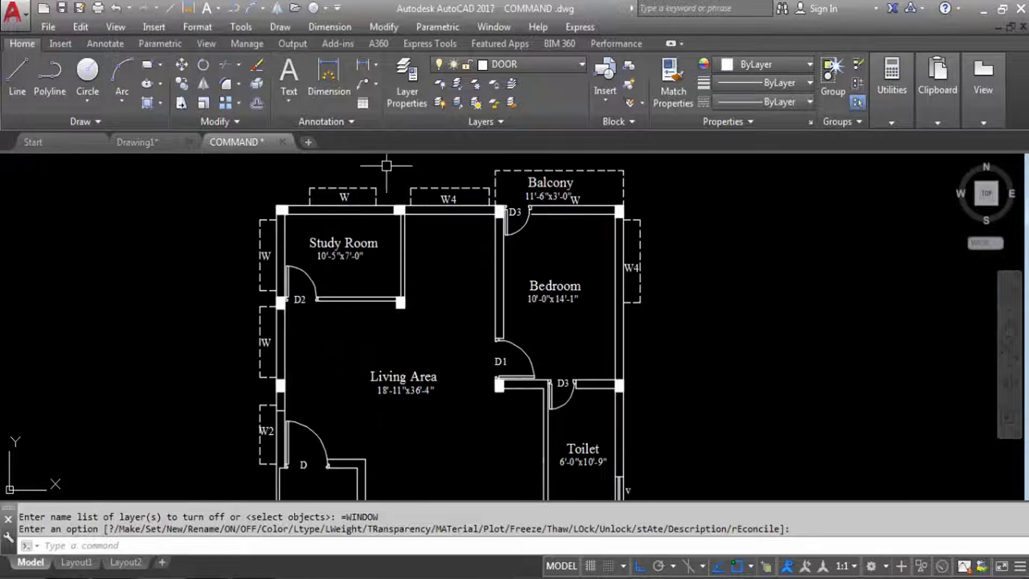
# Step: Turn off the CHAJJA layer to hide the dashed outlines around the windows
pyautogui.click(551, 65)
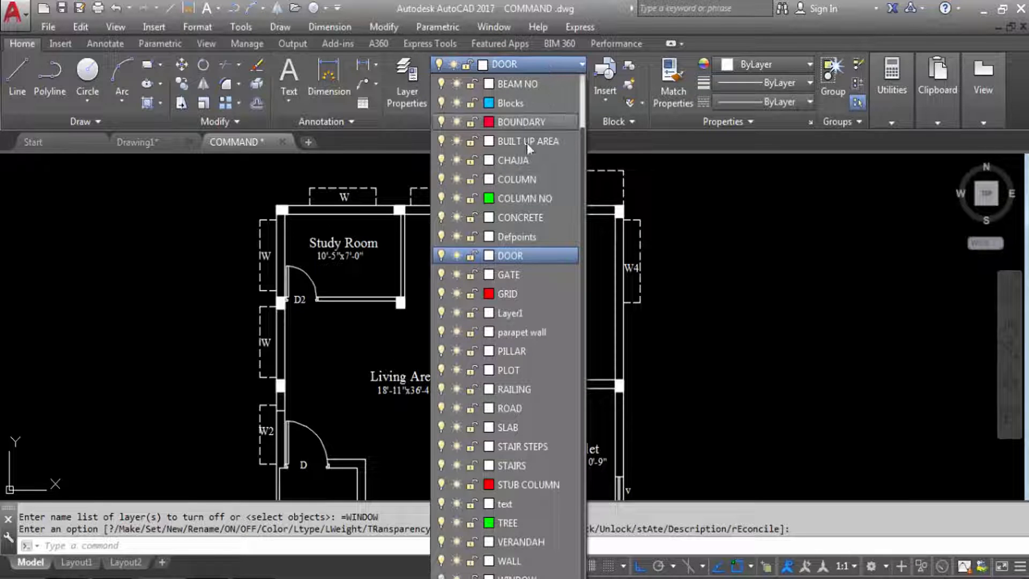
pyautogui.click(442, 160)
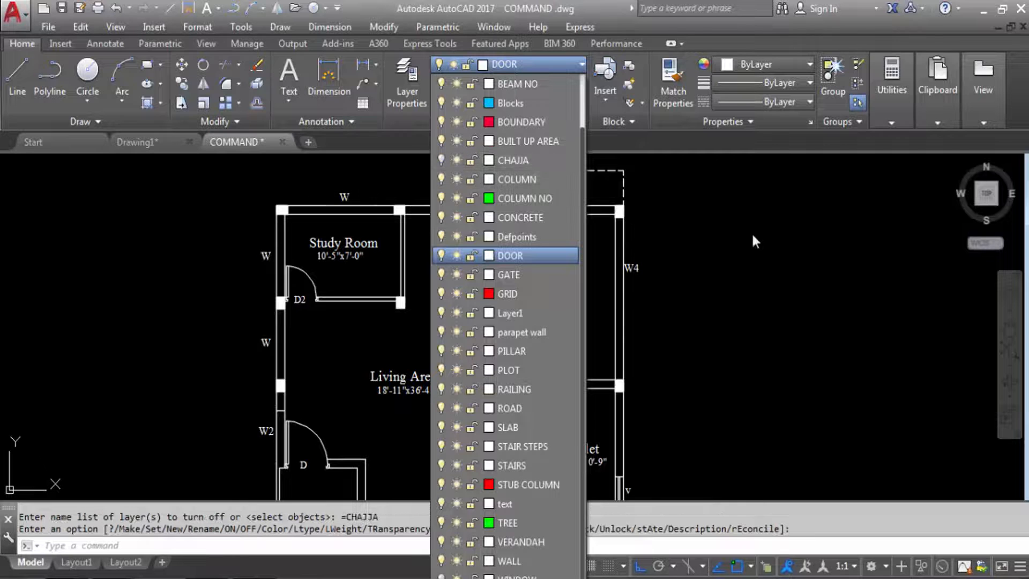
pyautogui.click(752, 233)
# Step: Turn off the text layer to hide the plan's labels and inspect the remaining geometry
pyautogui.click(523, 67)
pyautogui.click(442, 503)
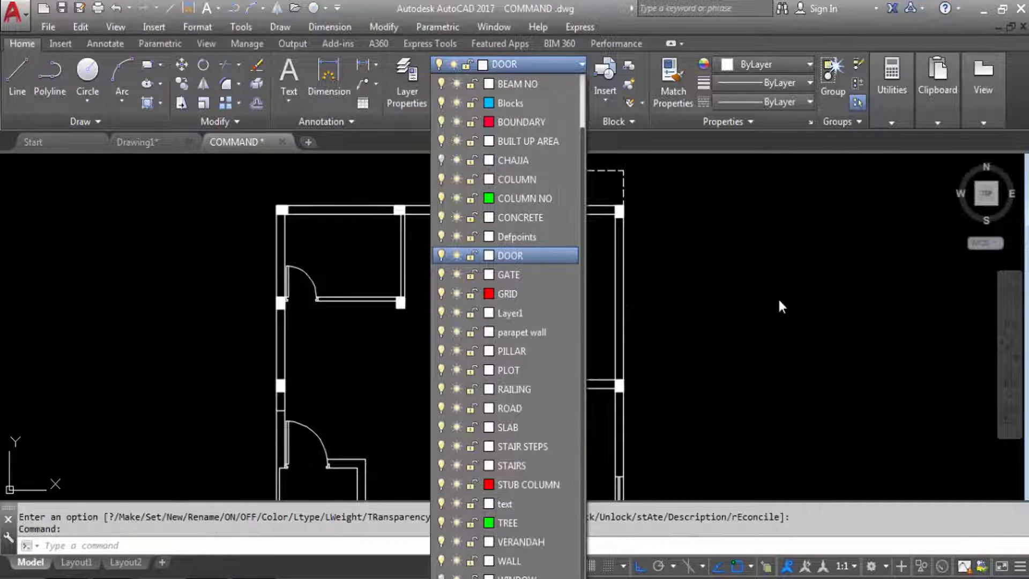
pyautogui.click(780, 301)
pyautogui.scroll(-2, 461, 233)
pyautogui.scroll(1, 448, 325)
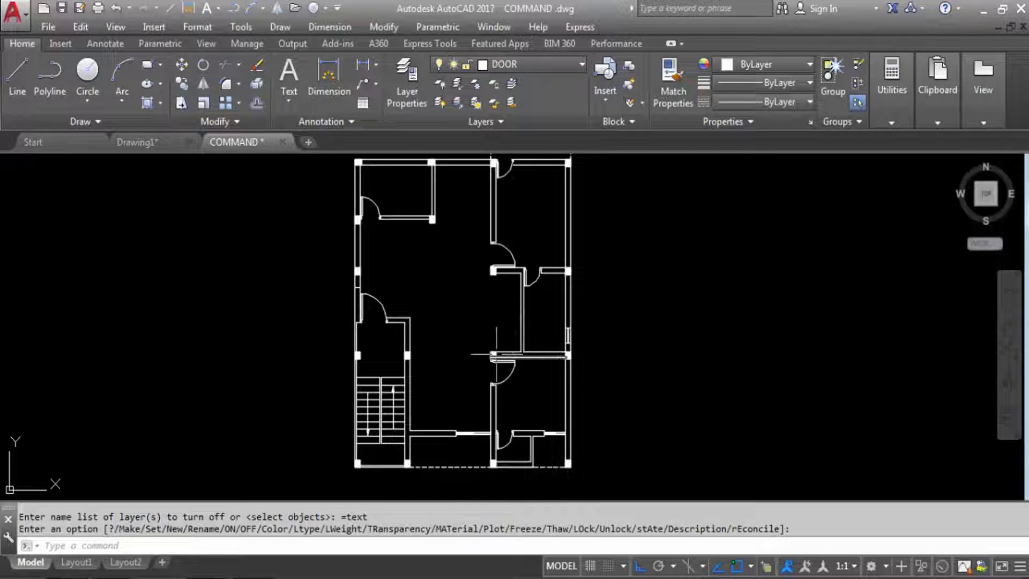
# Step: Turn off the COLUMN layer to hide the columns in the floor plan and inspect the remaining walls
pyautogui.scroll(-1, 450, 412)
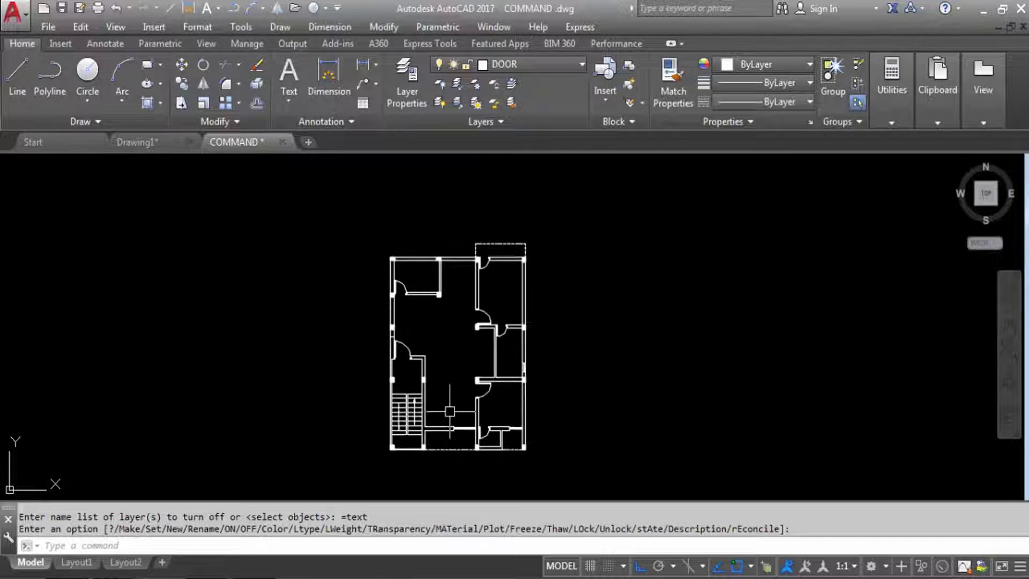
pyautogui.click(515, 63)
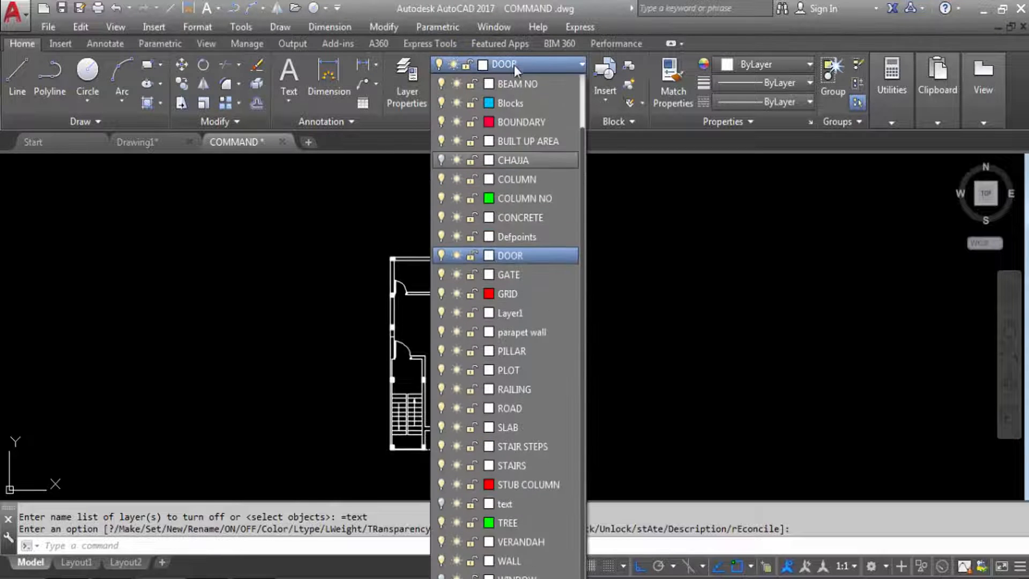
pyautogui.click(441, 179)
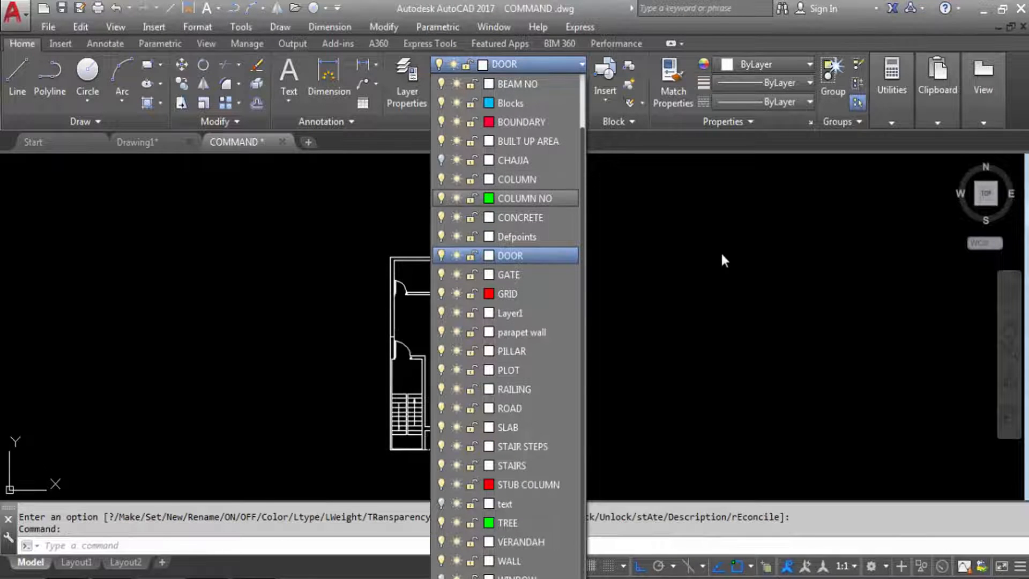
pyautogui.click(724, 251)
pyautogui.scroll(2, 459, 322)
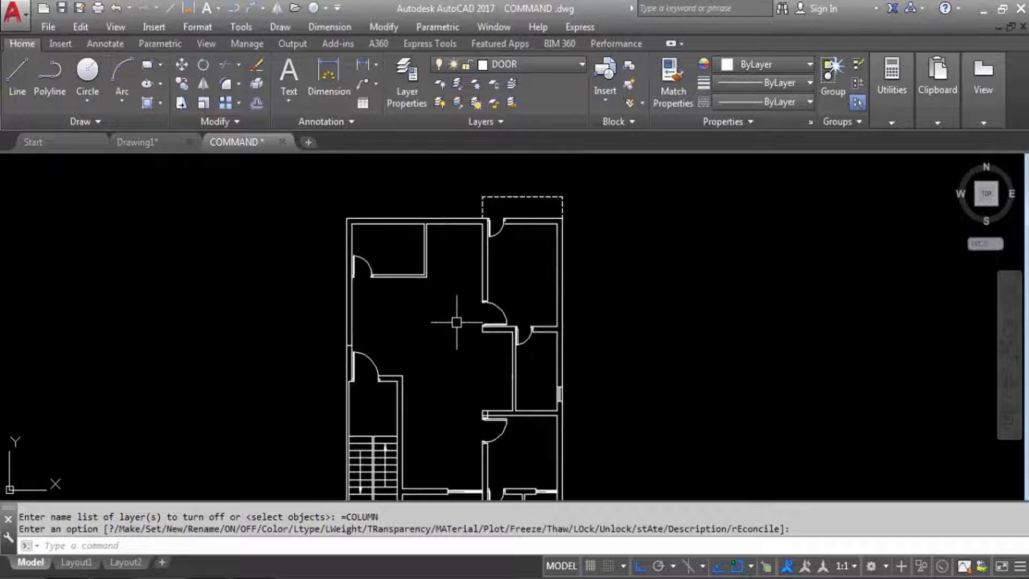
pyautogui.scroll(-2, 388, 227)
pyautogui.scroll(2, 389, 272)
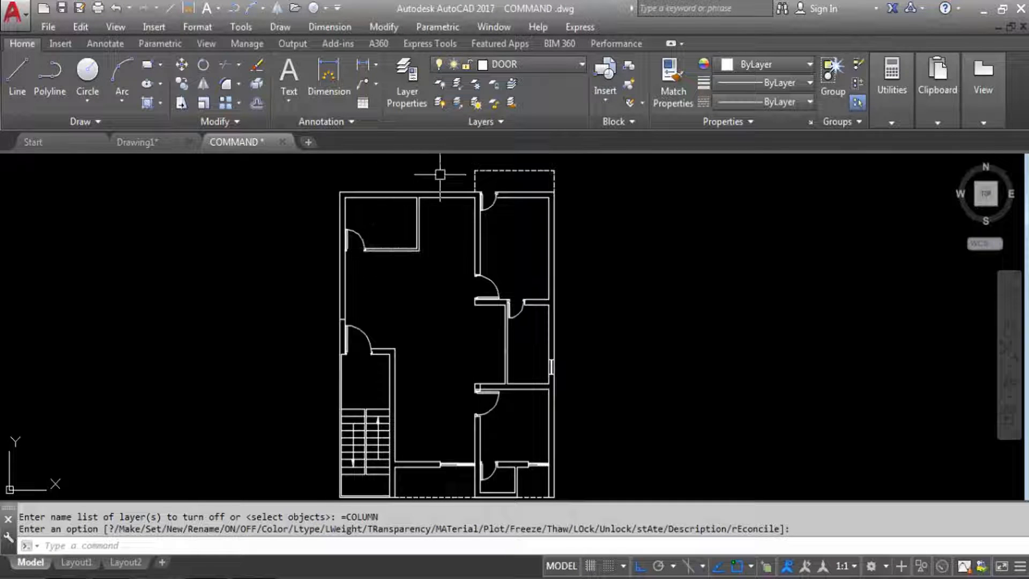
pyautogui.scroll(-2, 461, 193)
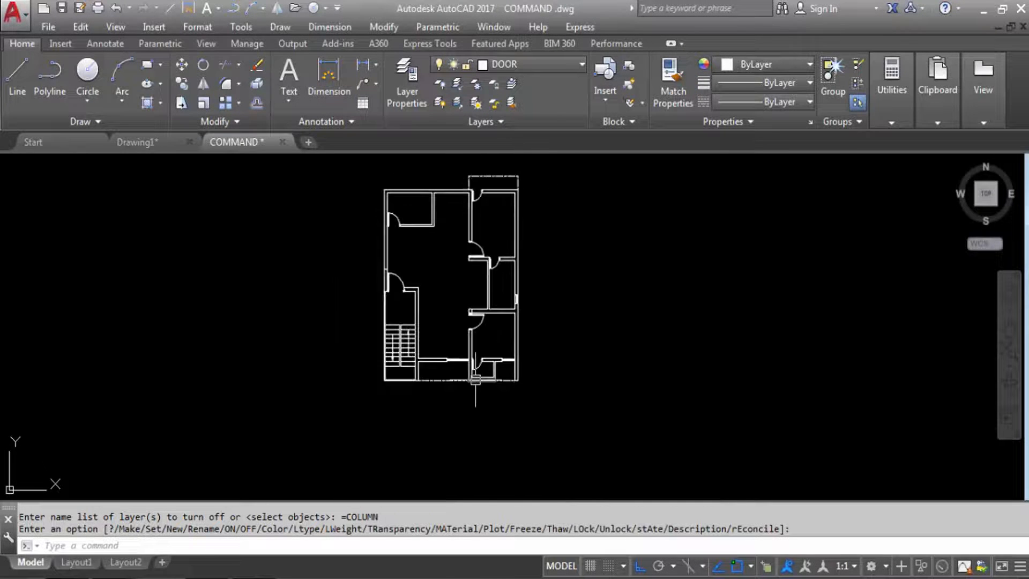
# Step: Copy the whole visible floor plan horizontally to the empty area on the right of the original
pyautogui.click(558, 407)
pyautogui.scroll(-3, 424, 330)
pyautogui.scroll(3, 394, 244)
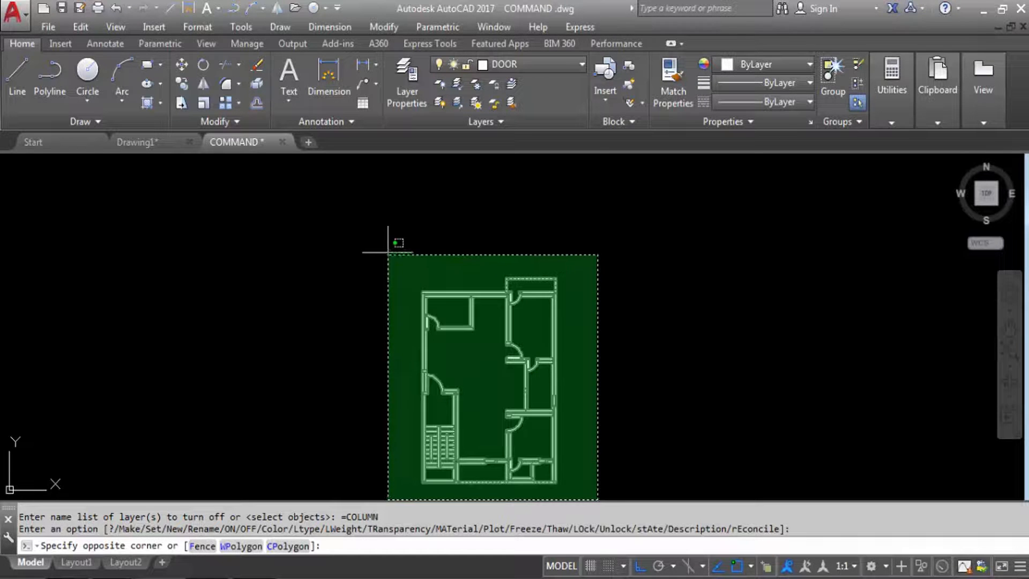
pyautogui.click(392, 248)
pyautogui.scroll(-2, 372, 211)
pyautogui.write('C')
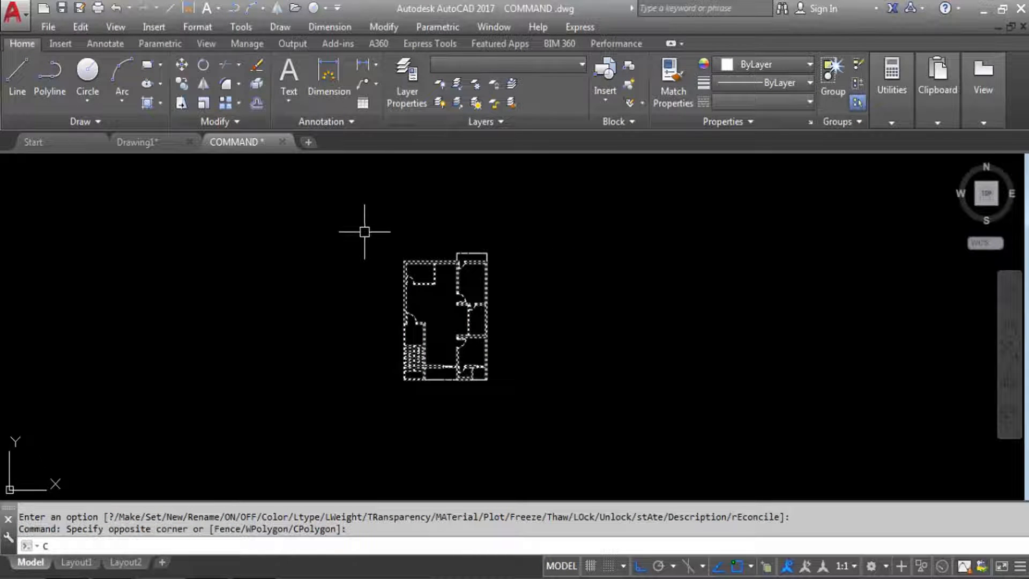
pyautogui.write('O')
pyautogui.press('Return')
pyautogui.click(439, 309)
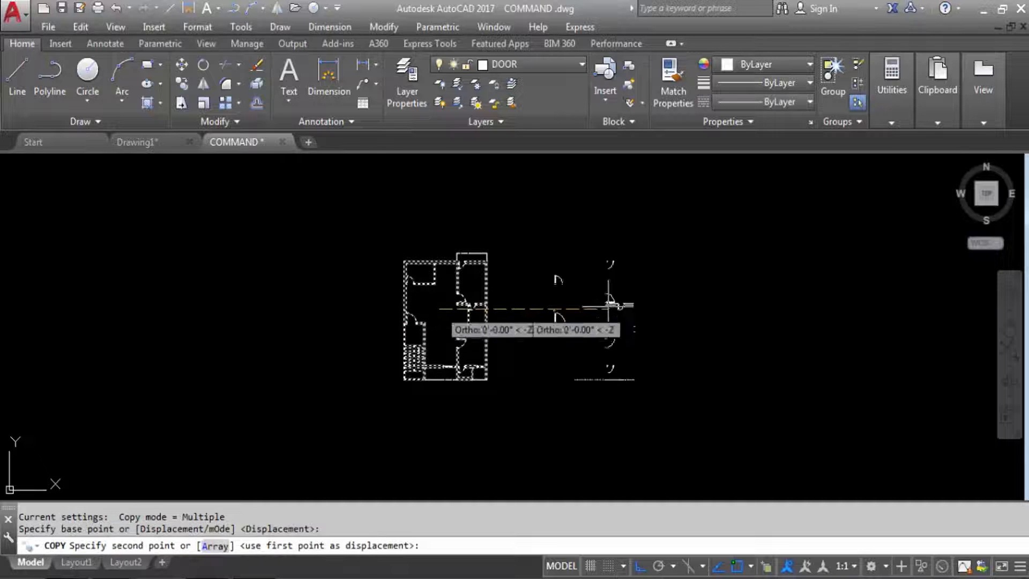
pyautogui.click(650, 292)
pyautogui.press('Escape')
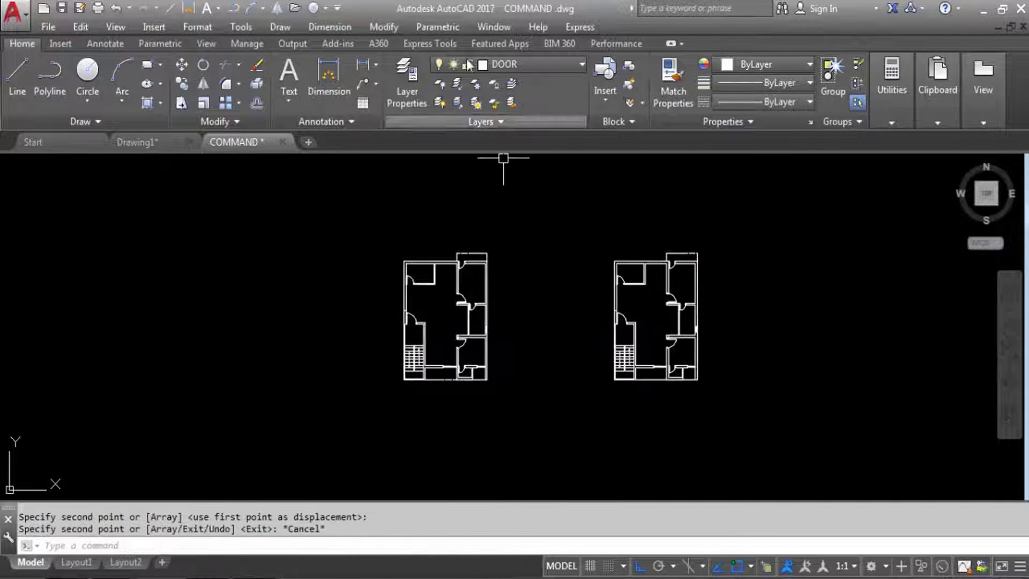
# Step: Turn all layers of the drawing back on and compare the original floor plan with its copy
pyautogui.click(407, 81)
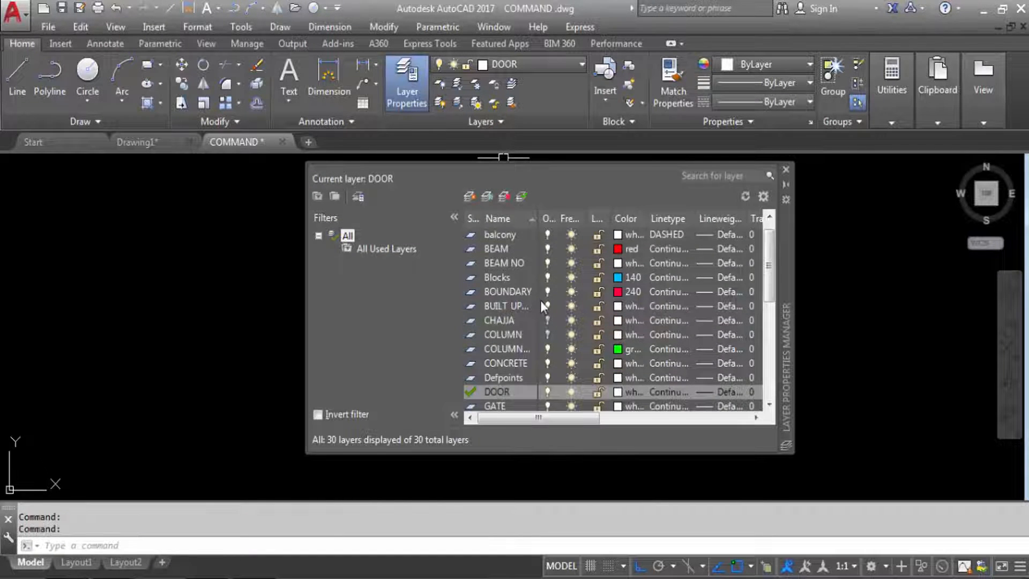
pyautogui.rightClick(540, 304)
pyautogui.click(585, 433)
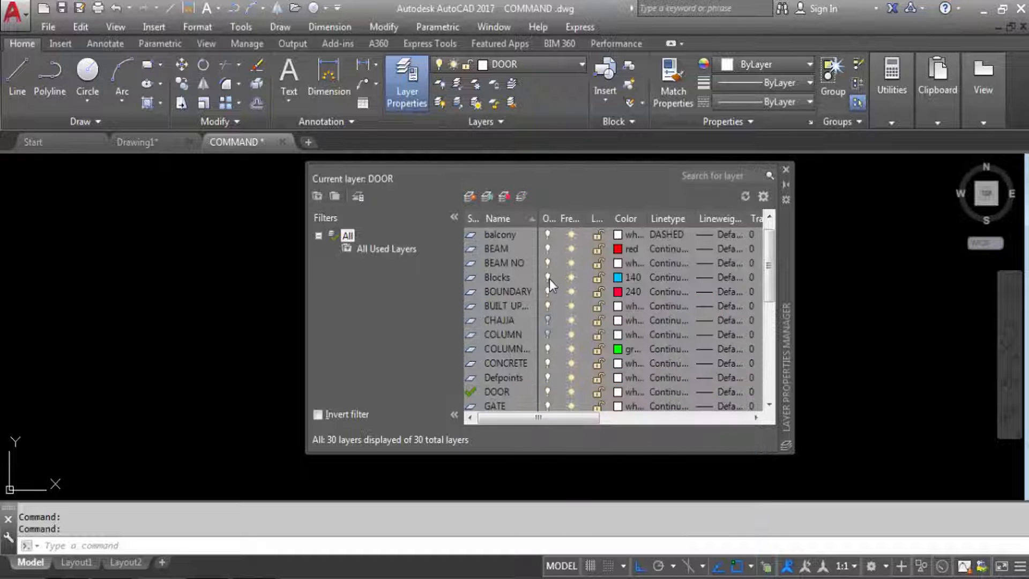
pyautogui.click(548, 334)
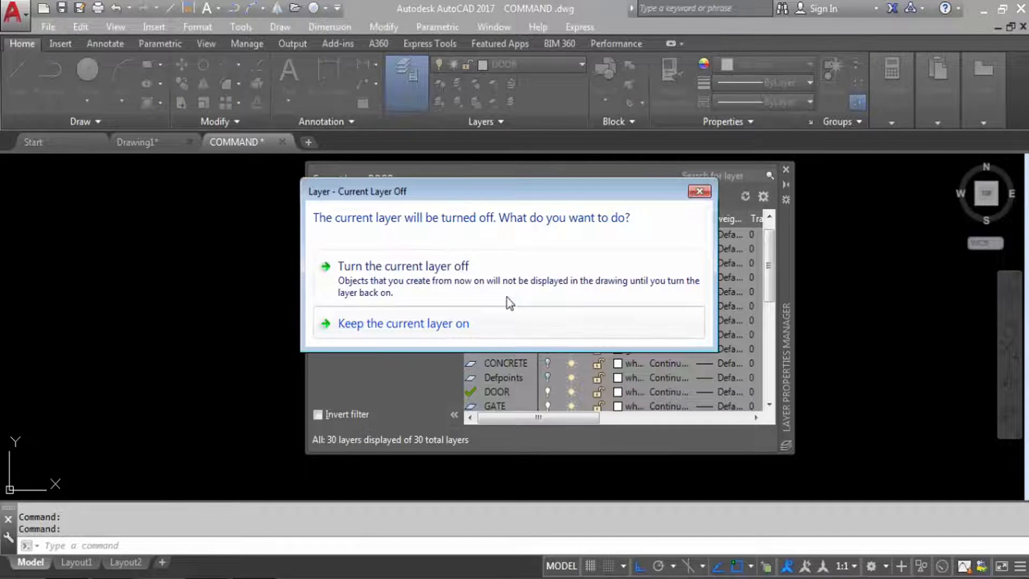
pyautogui.click(536, 282)
pyautogui.click(555, 305)
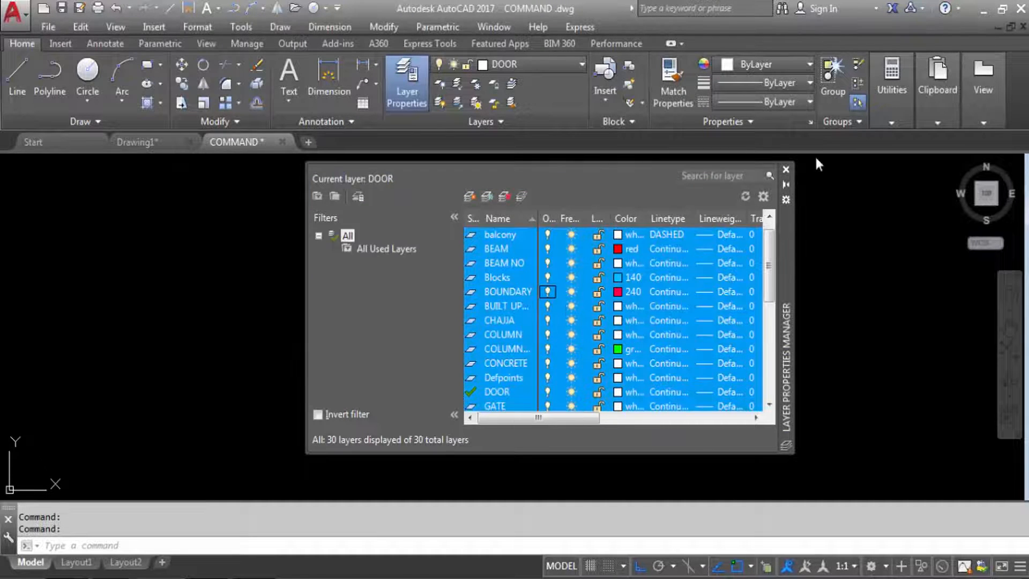
pyautogui.click(786, 170)
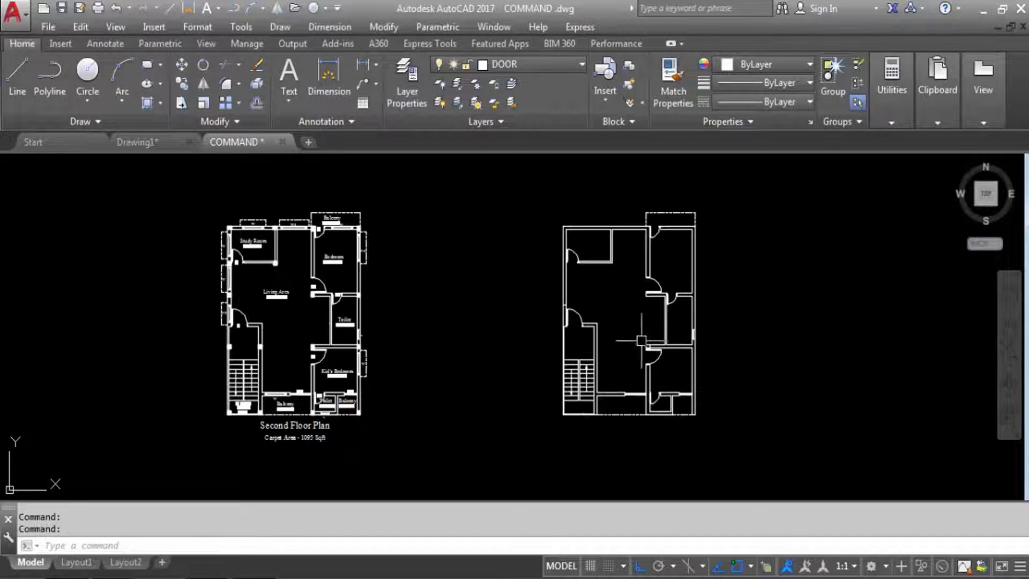
pyautogui.scroll(2, 684, 386)
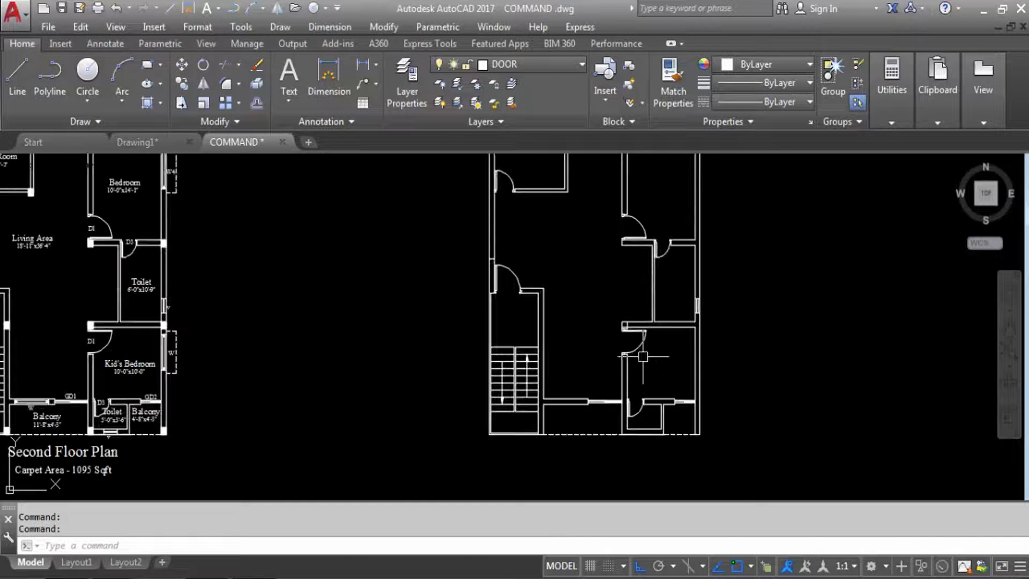
pyautogui.scroll(-3, 653, 331)
pyautogui.scroll(6, 349, 228)
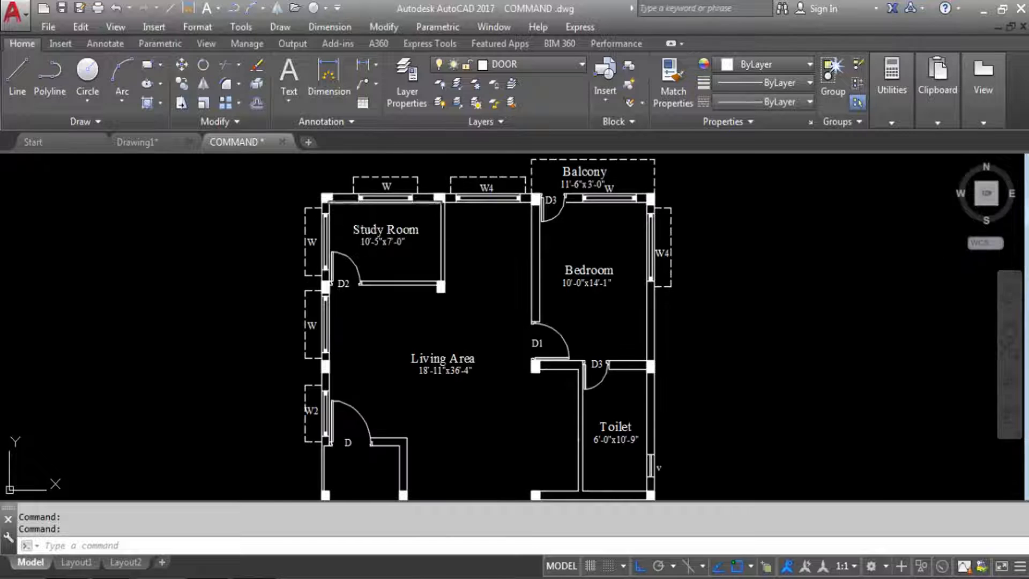
# Step: Turn off all layers of the drawing at once, including the current DOOR layer
pyautogui.click(413, 79)
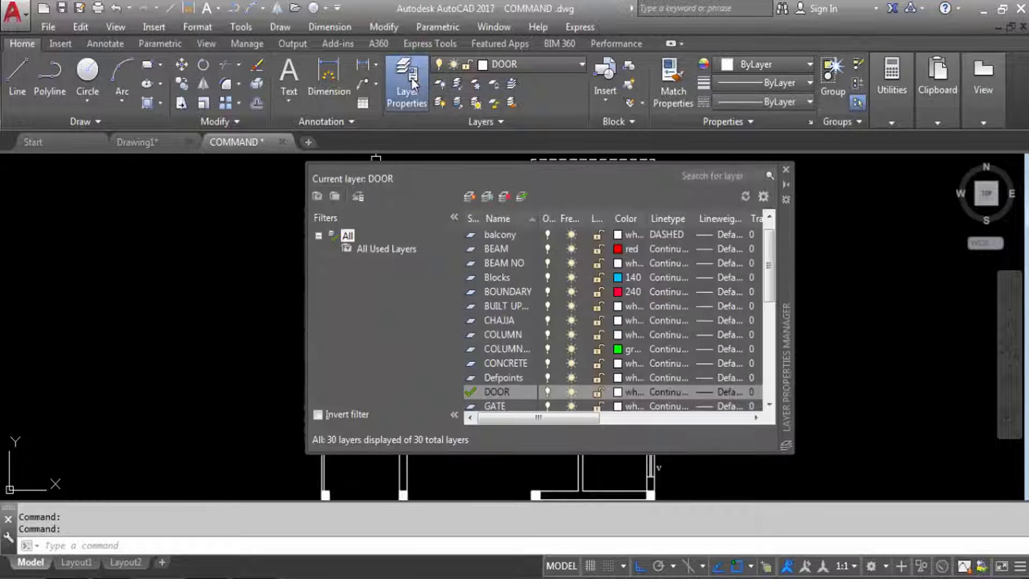
pyautogui.rightClick(553, 310)
pyautogui.click(583, 430)
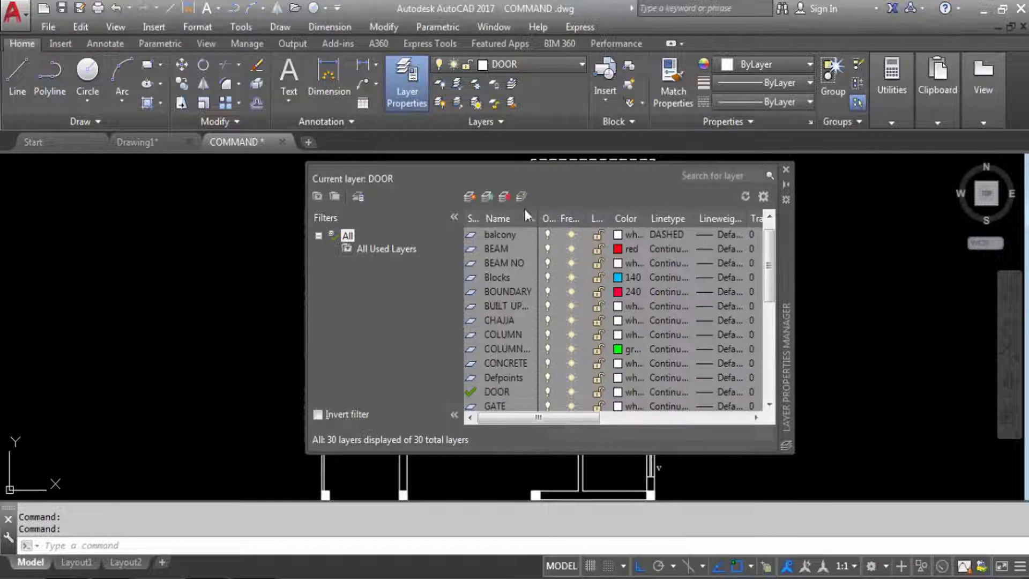
pyautogui.click(548, 263)
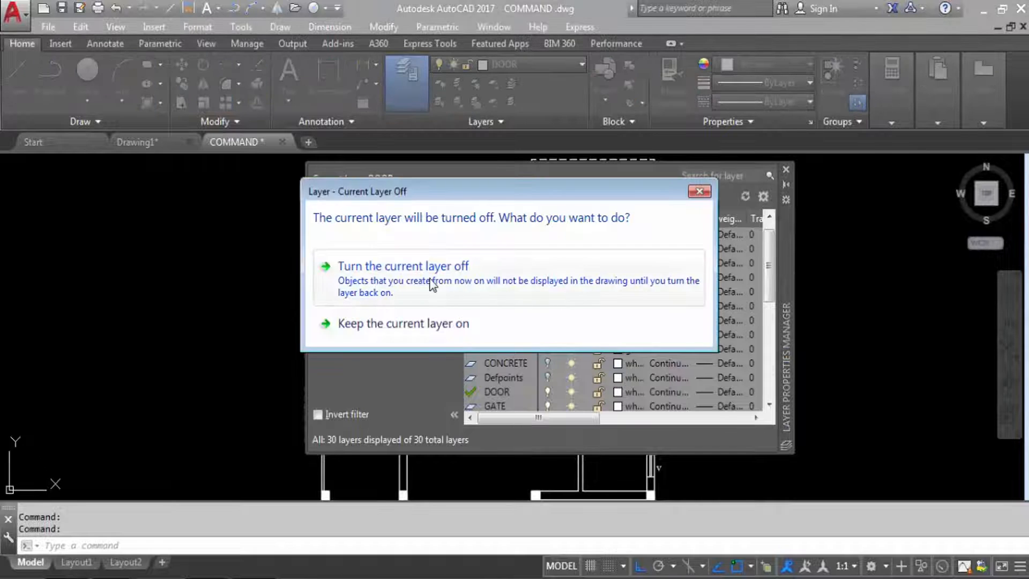
pyautogui.click(434, 285)
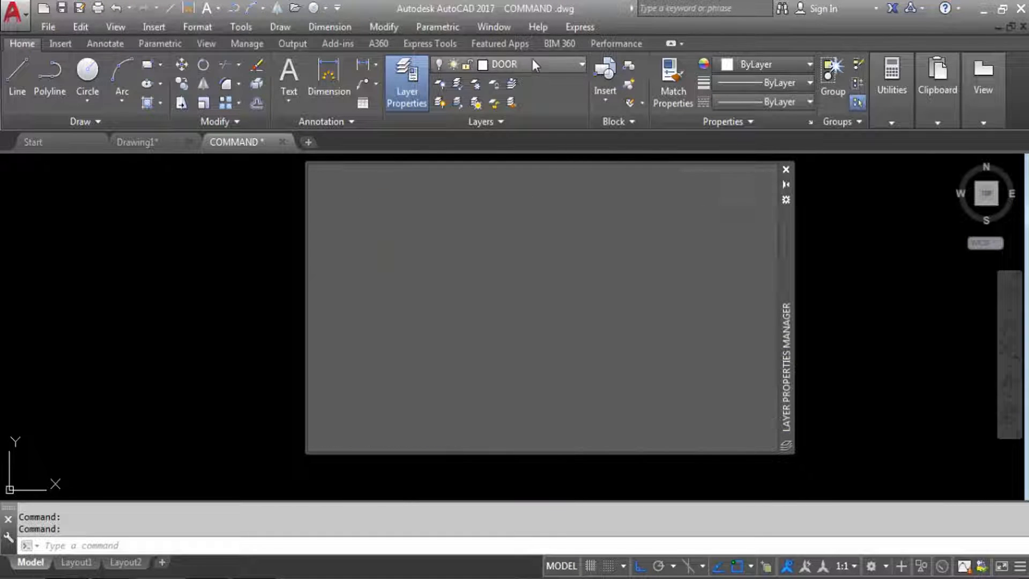
# Step: Turn on only the COLUMN and WALL layers and inspect both floor plans
pyautogui.click(520, 63)
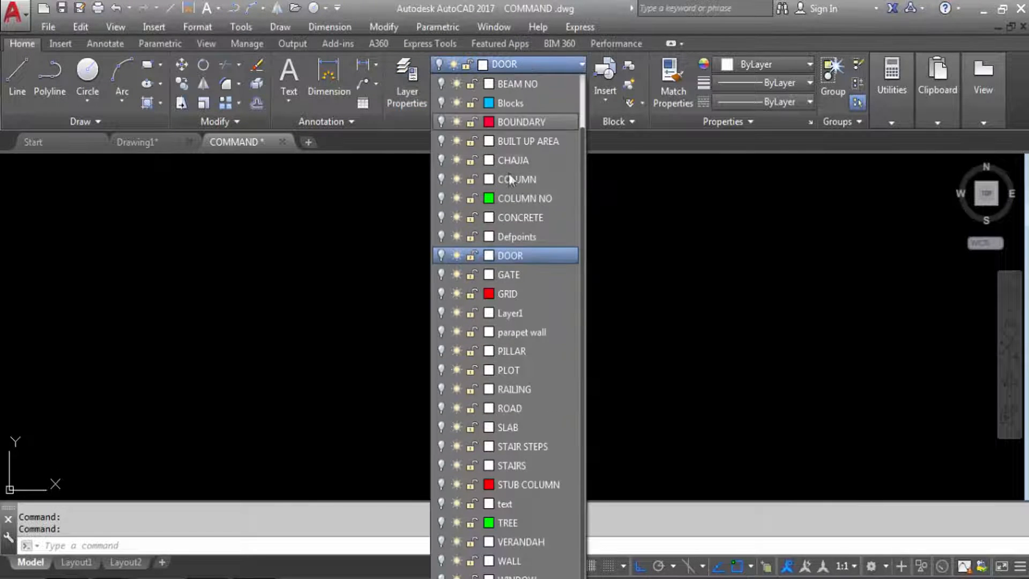
pyautogui.click(441, 179)
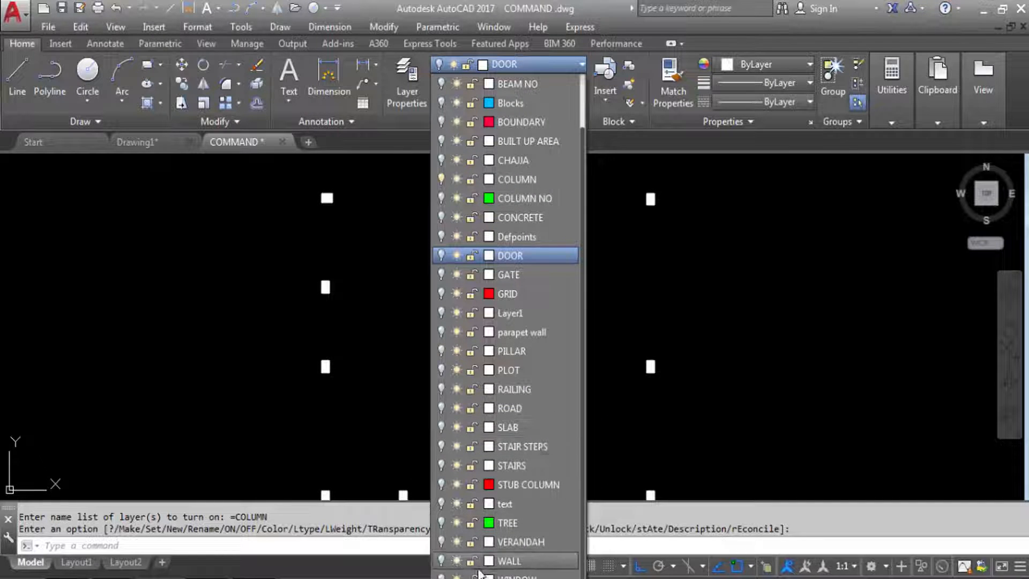
pyautogui.click(441, 560)
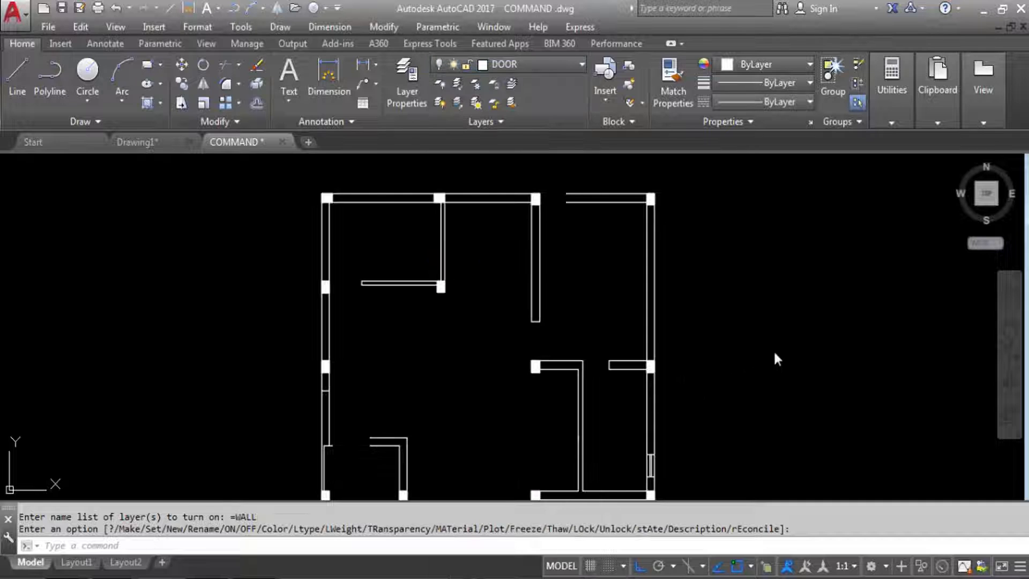
pyautogui.scroll(-2, 478, 250)
pyautogui.scroll(-2, 478, 250)
pyautogui.scroll(3, 421, 295)
pyautogui.scroll(-3, 420, 294)
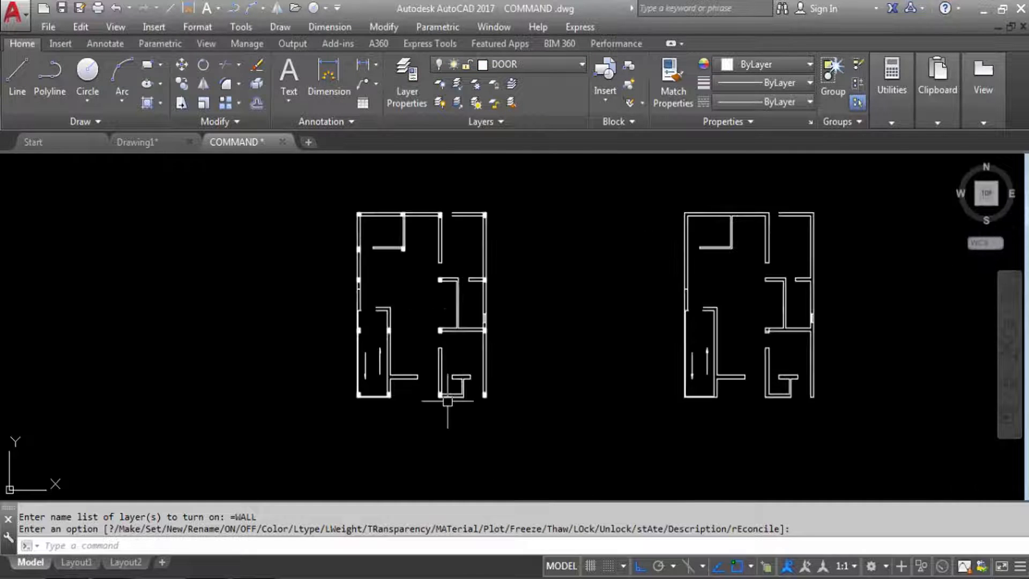
pyautogui.scroll(2, 443, 408)
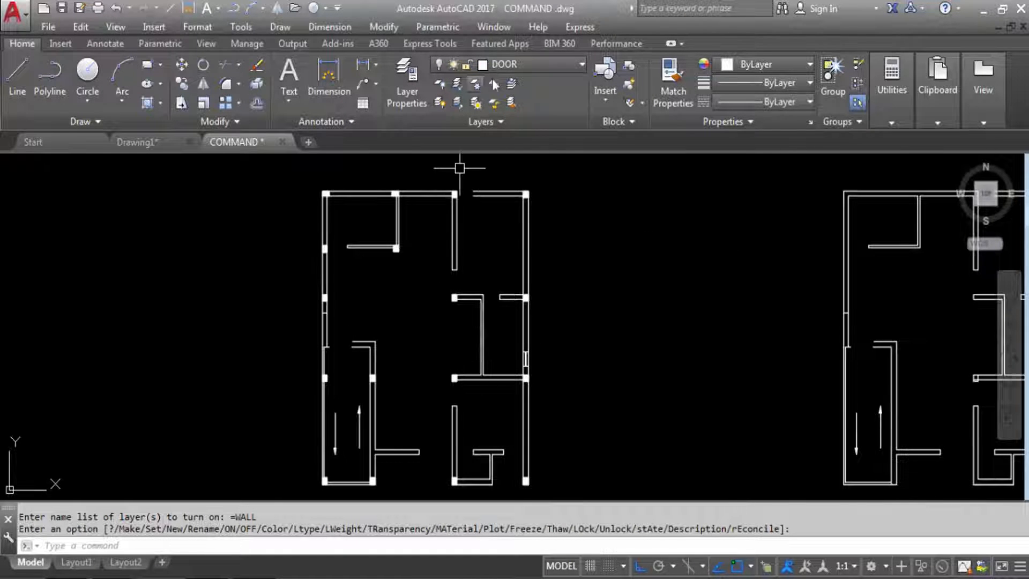
# Step: Turn off the WALL layer to isolate the columns of the floor plan
pyautogui.click(504, 64)
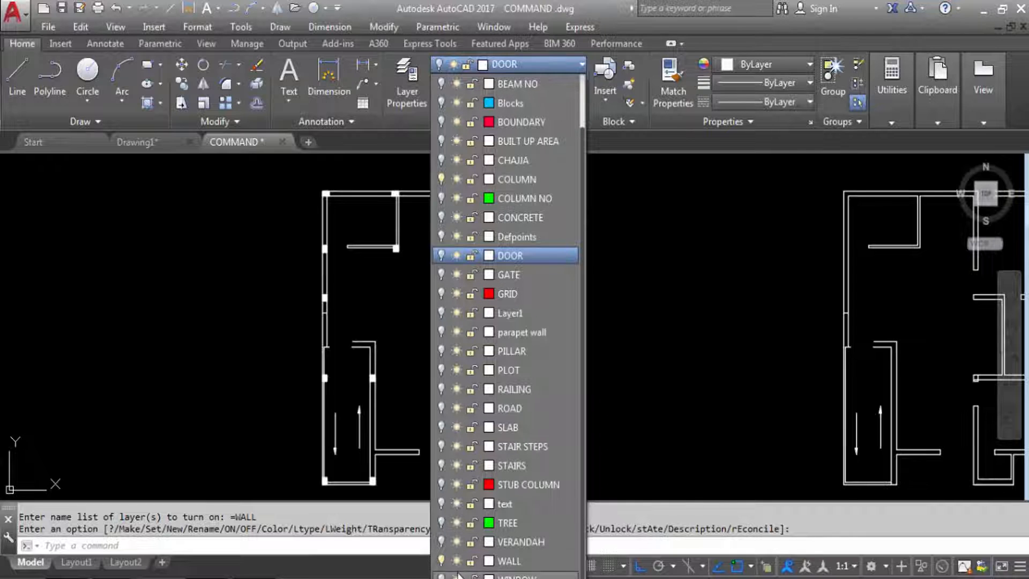
pyautogui.click(441, 560)
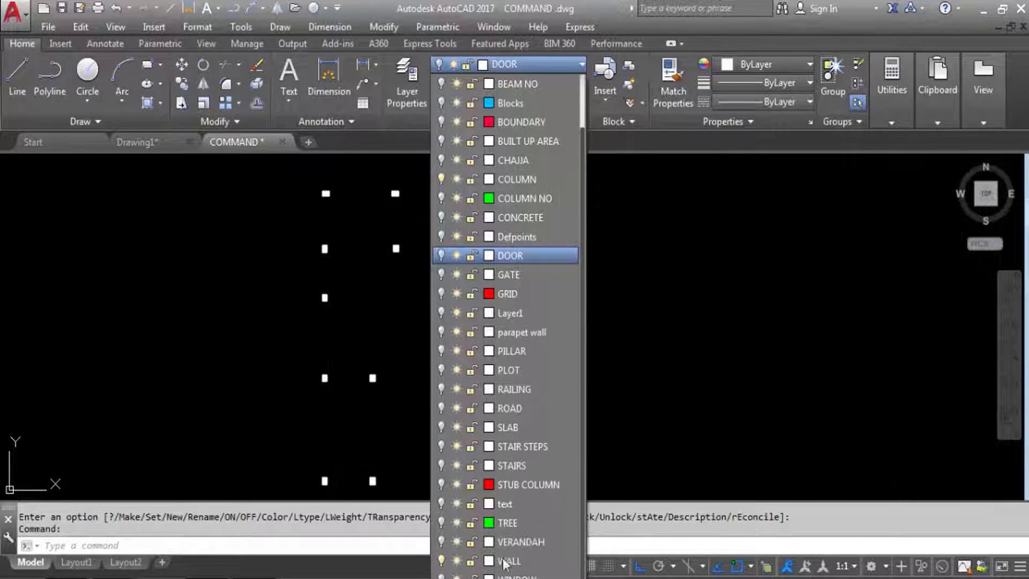
pyautogui.click(762, 304)
pyautogui.scroll(-2, 521, 255)
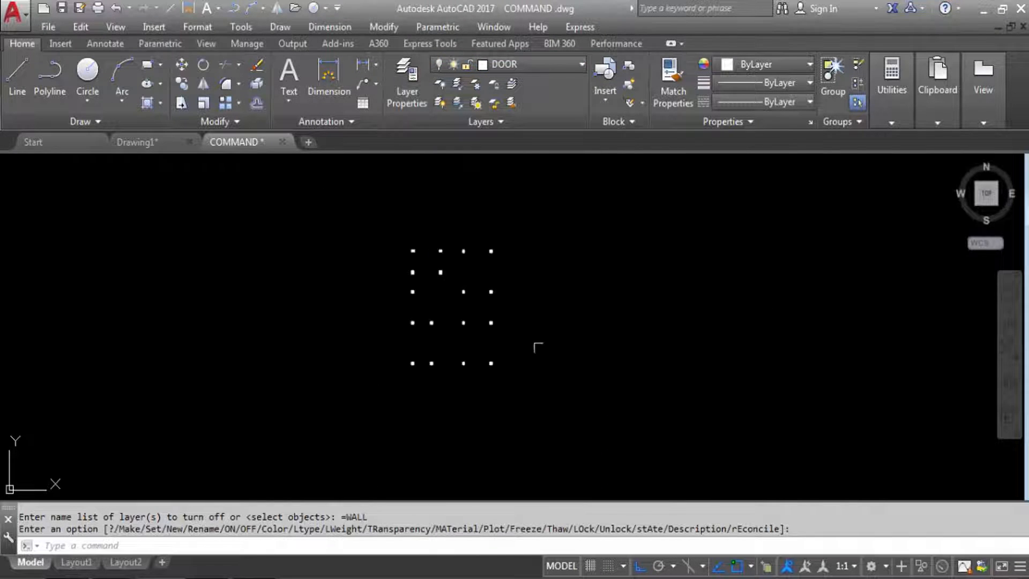
pyautogui.scroll(2, 443, 330)
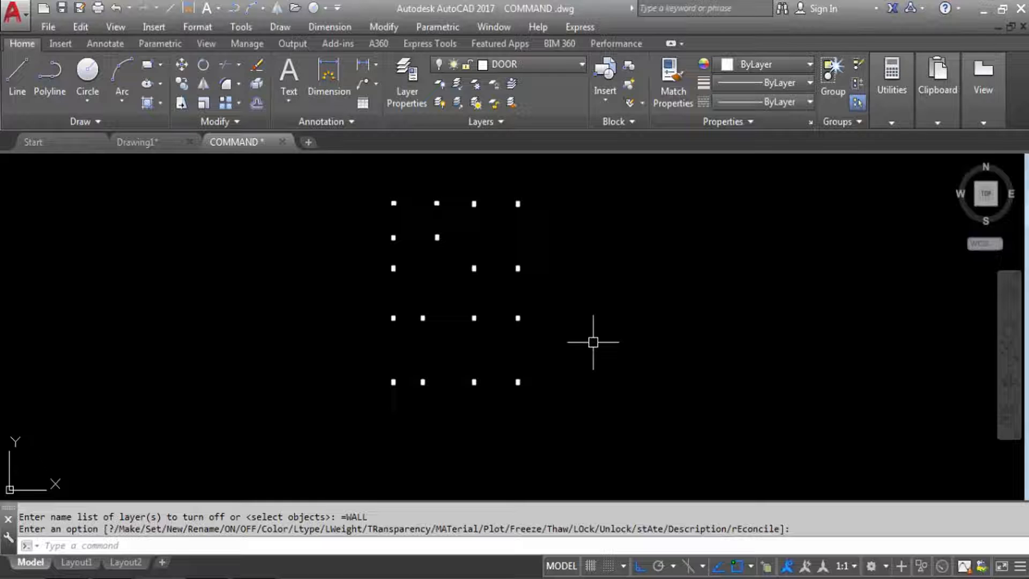
# Step: Select every layer in the layer manager, switch them all on again and review the complete plan beside the copy
pyautogui.click(407, 86)
pyautogui.rightClick(511, 279)
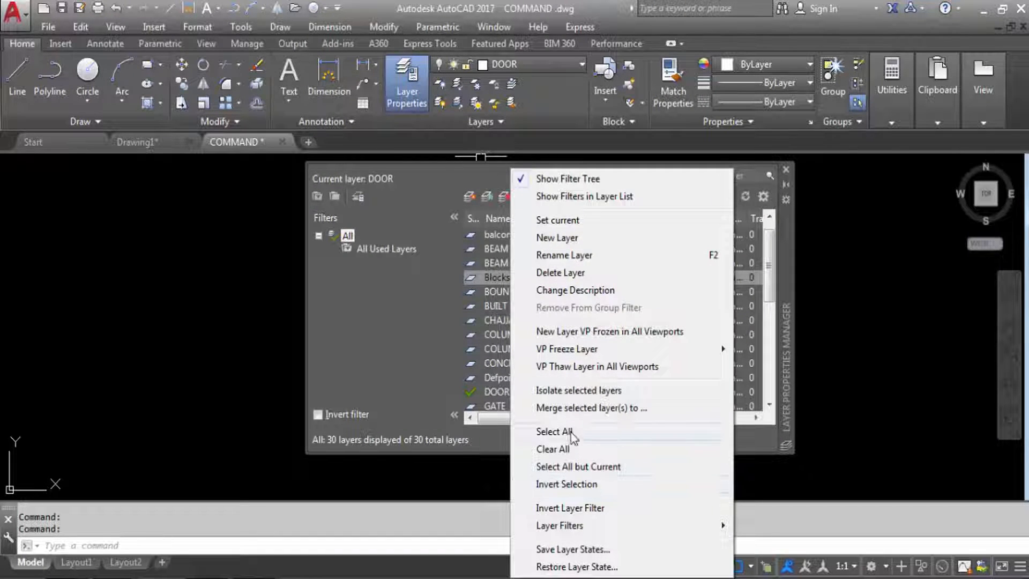
pyautogui.click(571, 431)
pyautogui.click(547, 292)
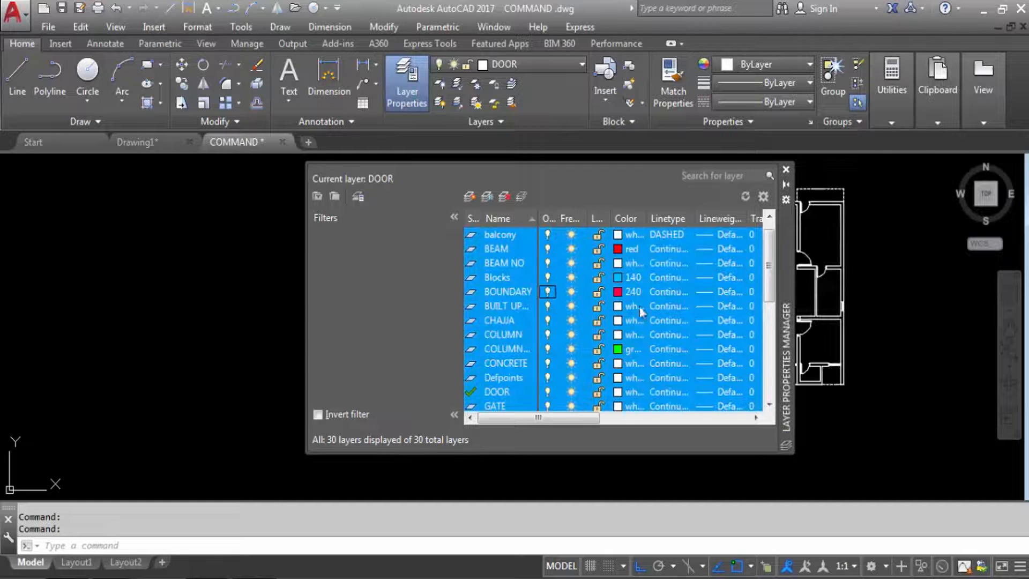
pyautogui.click(786, 170)
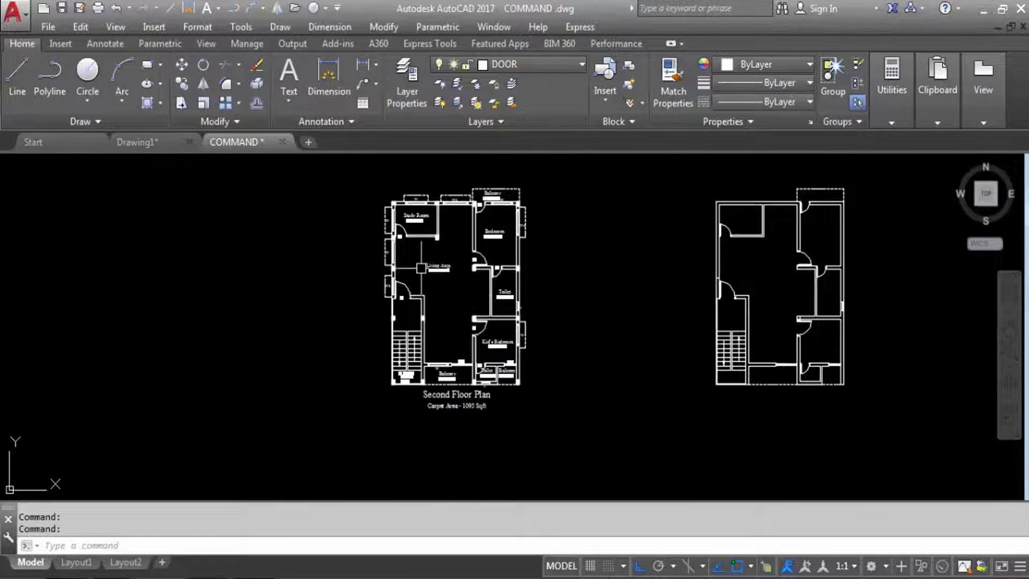
pyautogui.scroll(5, 413, 268)
pyautogui.scroll(-4, 487, 239)
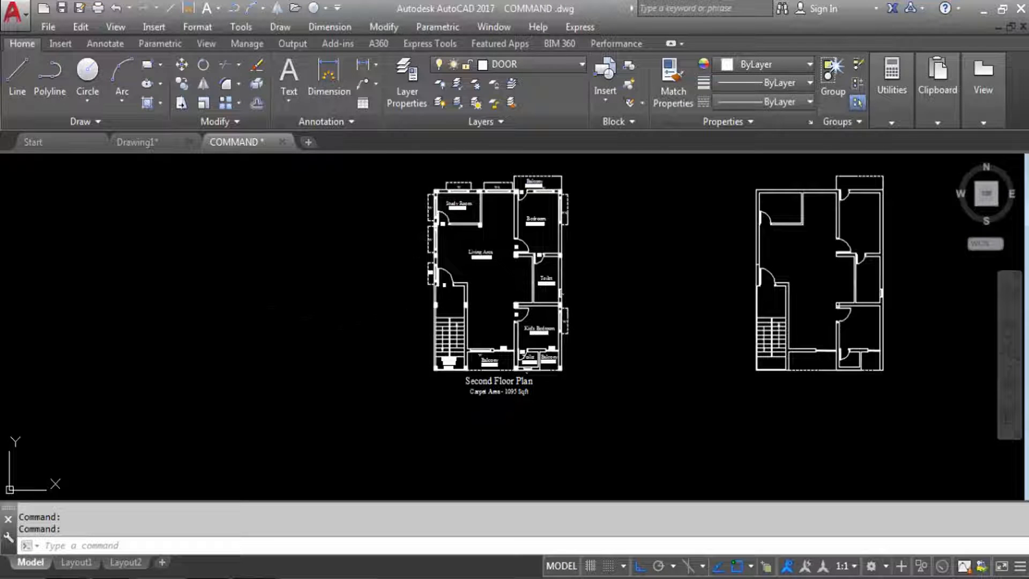
pyautogui.scroll(-2, 375, 311)
pyautogui.scroll(2, 647, 270)
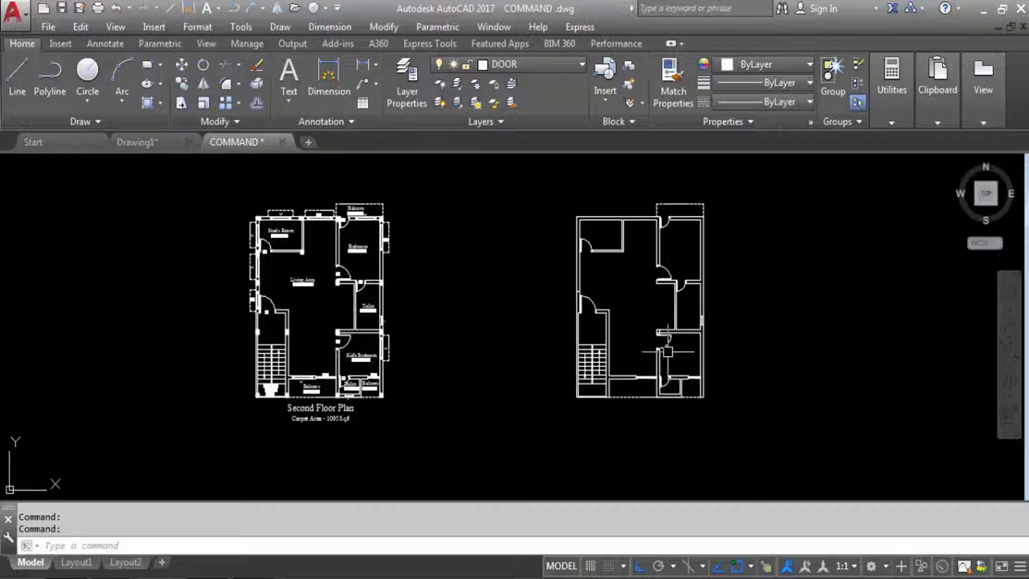
# Step: Examine the room labels, staircase and title of the second floor plan and compare it with the copied plan
pyautogui.scroll(2, 257, 391)
pyautogui.scroll(-2, 321, 386)
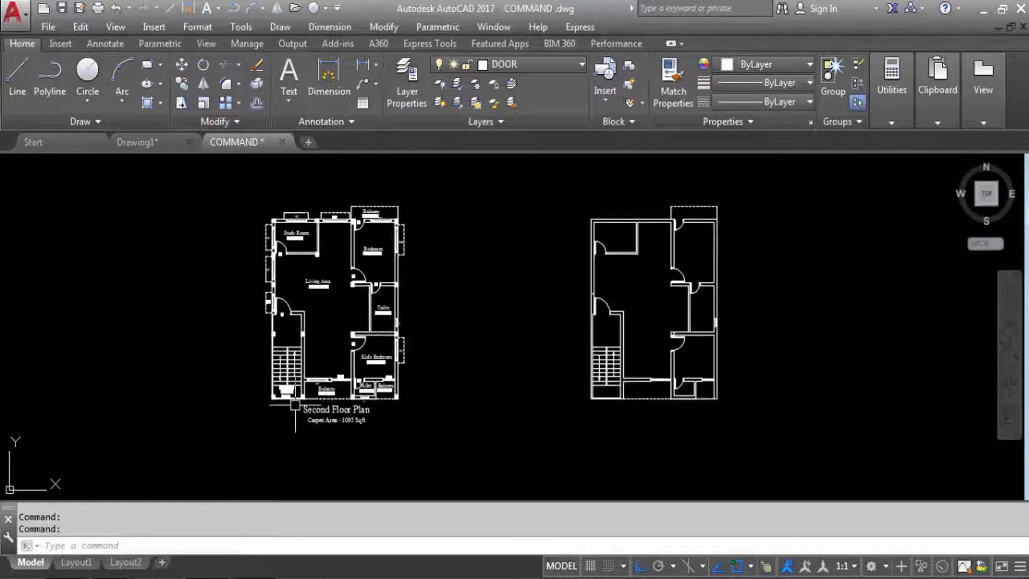
pyautogui.scroll(2, 308, 252)
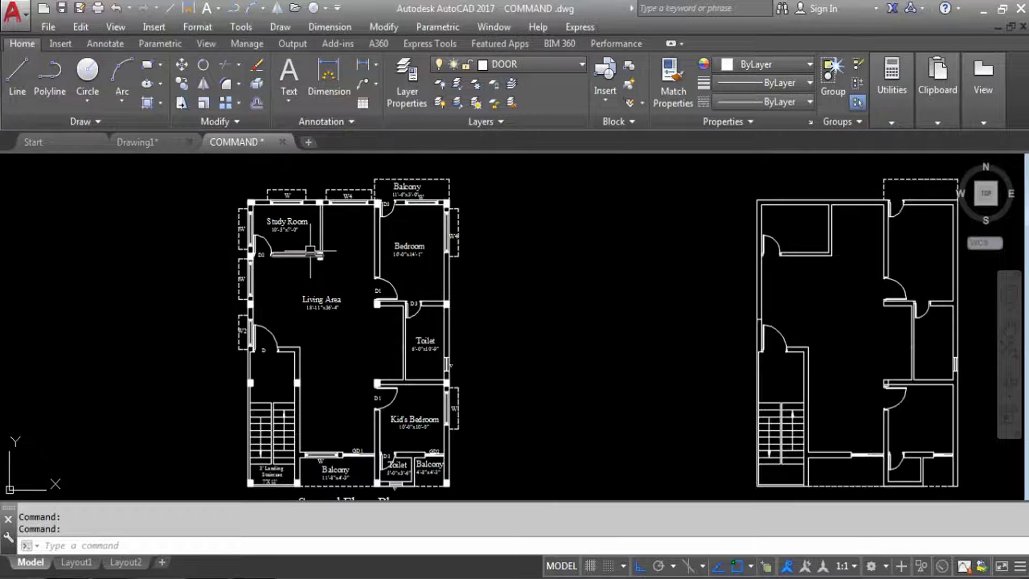
pyautogui.scroll(-2, 308, 252)
pyautogui.scroll(5, 281, 408)
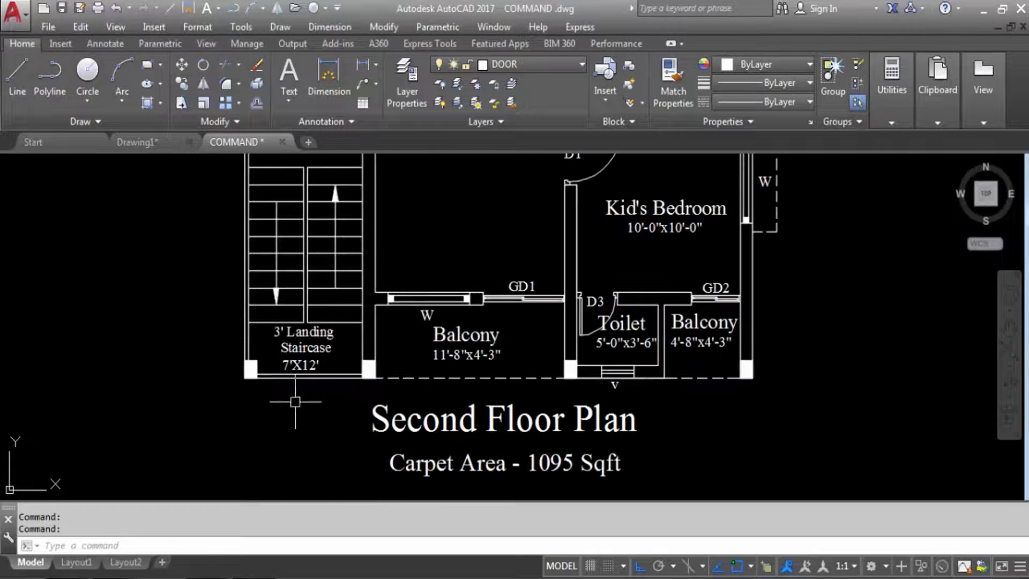
pyautogui.scroll(-4, 429, 396)
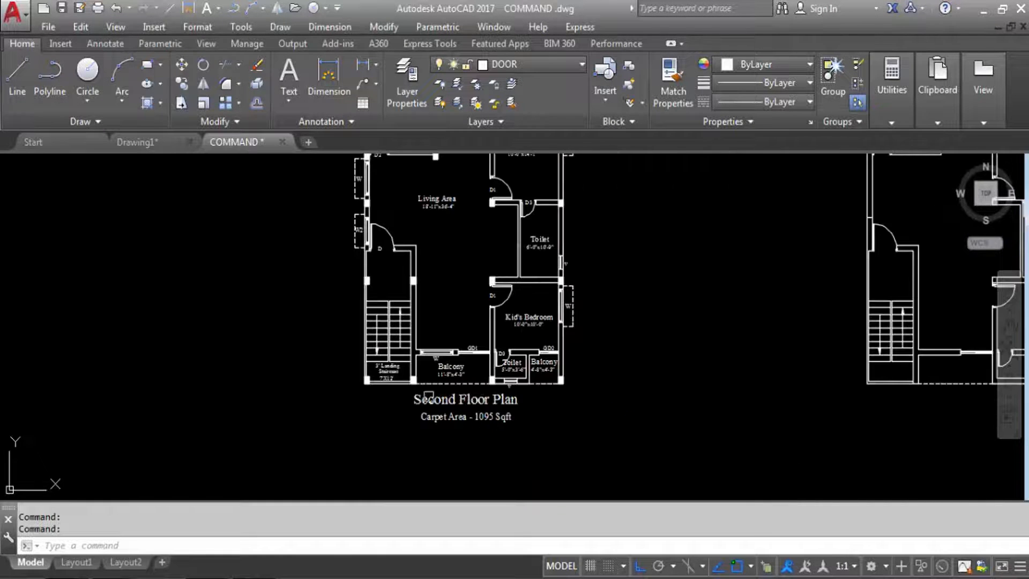
pyautogui.scroll(-2, 429, 395)
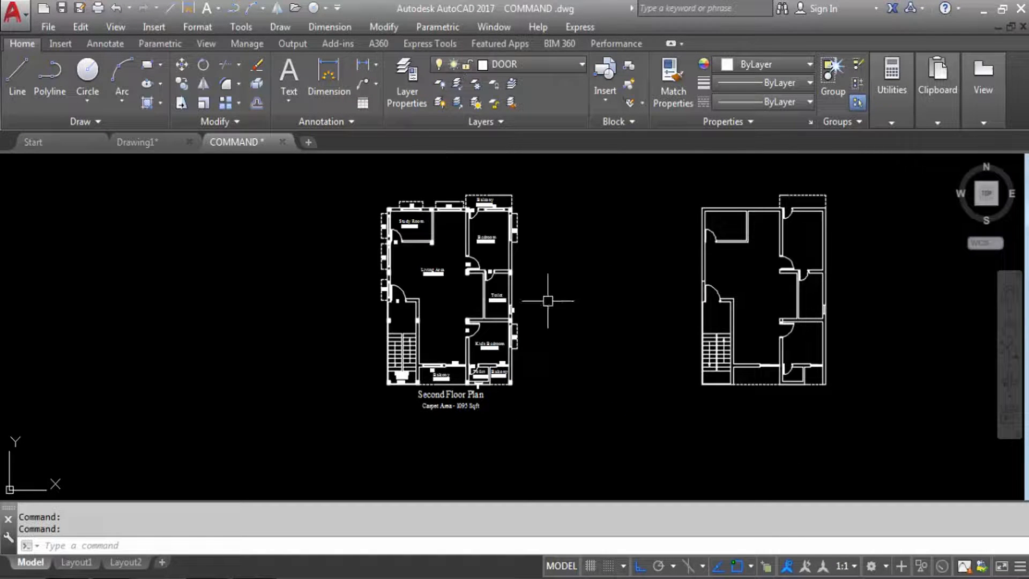
pyautogui.scroll(2, 404, 384)
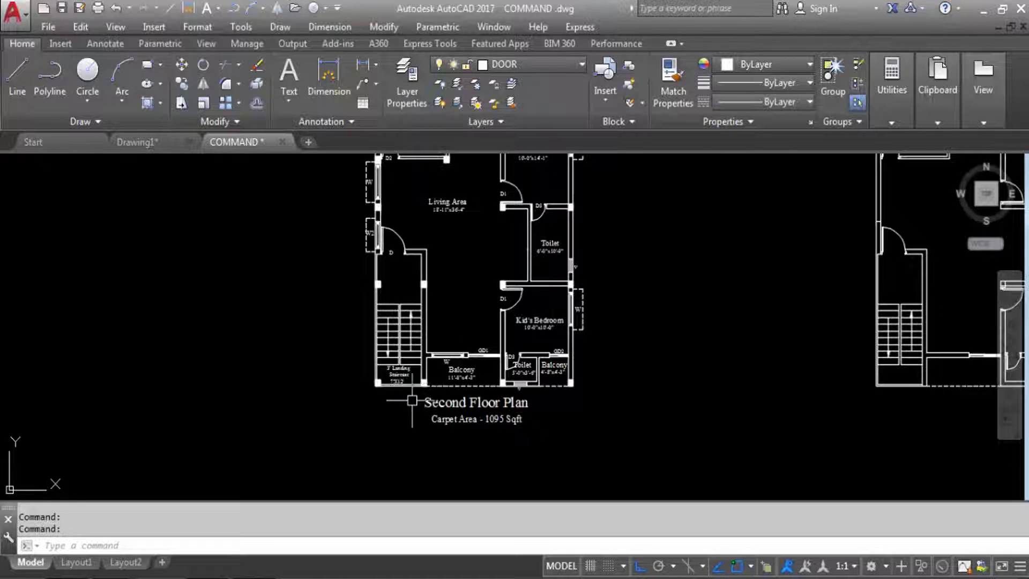
pyautogui.scroll(-2, 412, 401)
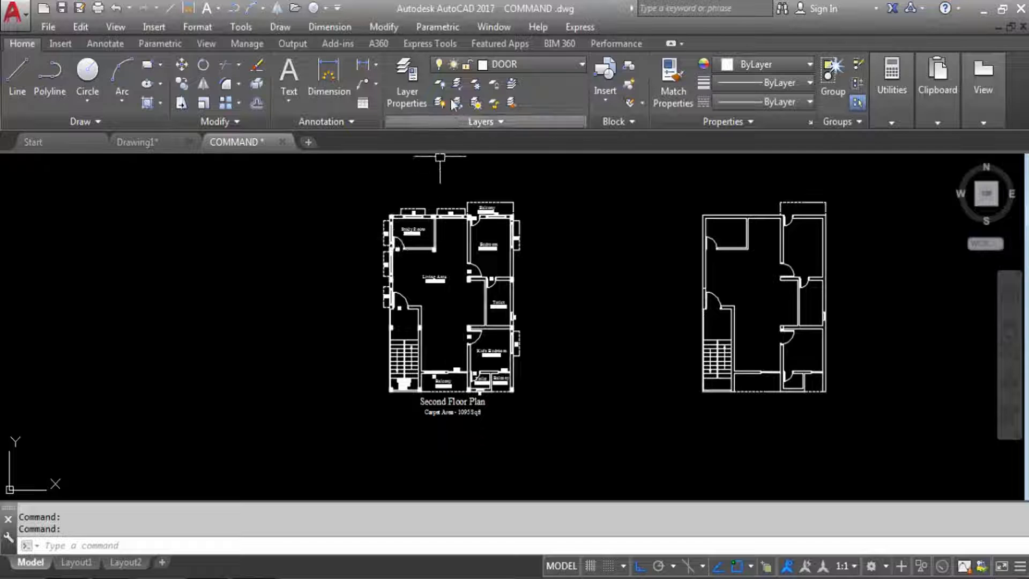
# Step: Select every layer in the layer manager and turn them all off, including the current DOOR layer
pyautogui.click(413, 77)
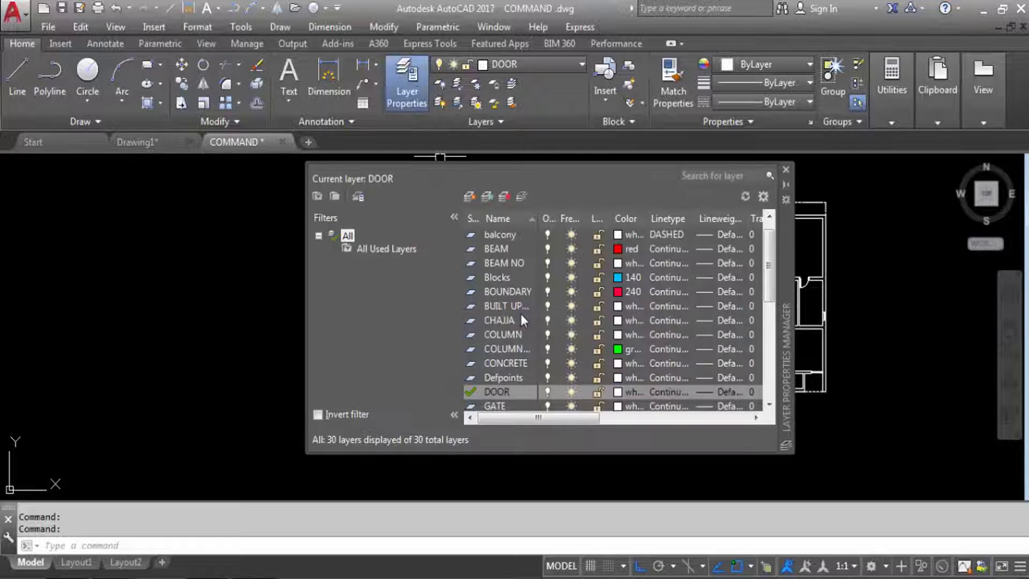
pyautogui.rightClick(552, 305)
pyautogui.click(598, 432)
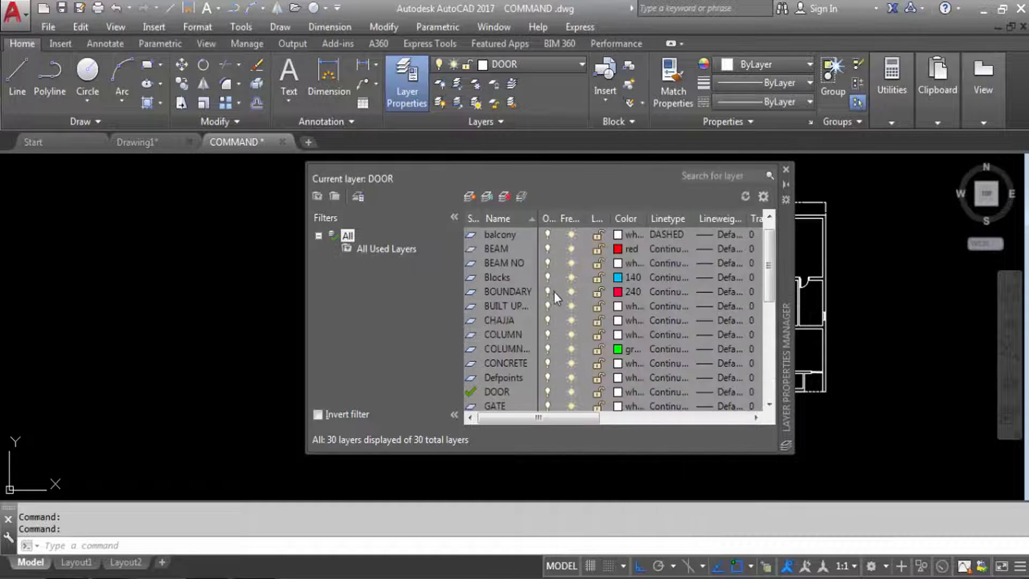
pyautogui.click(545, 292)
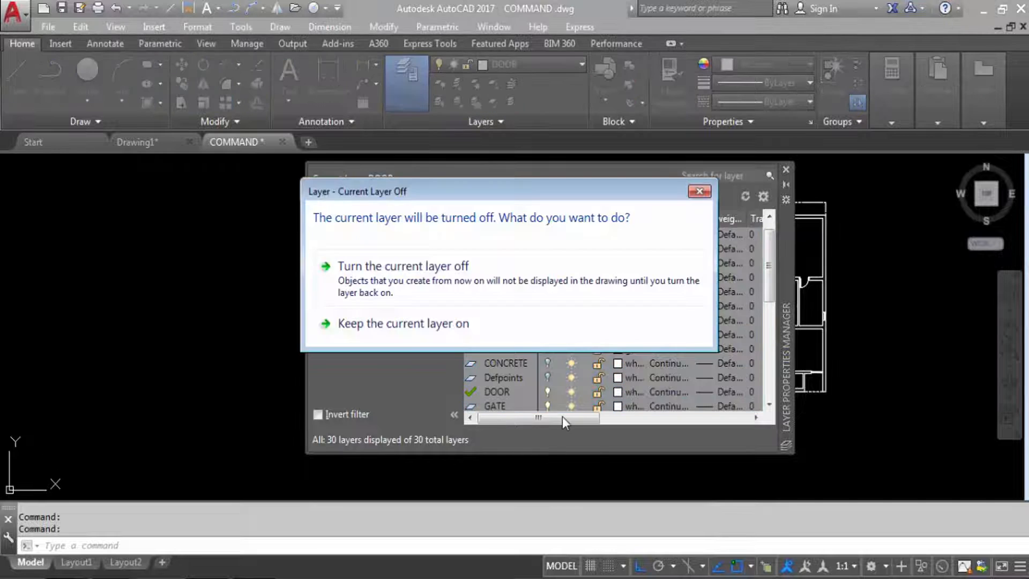
pyautogui.click(435, 268)
pyautogui.click(785, 170)
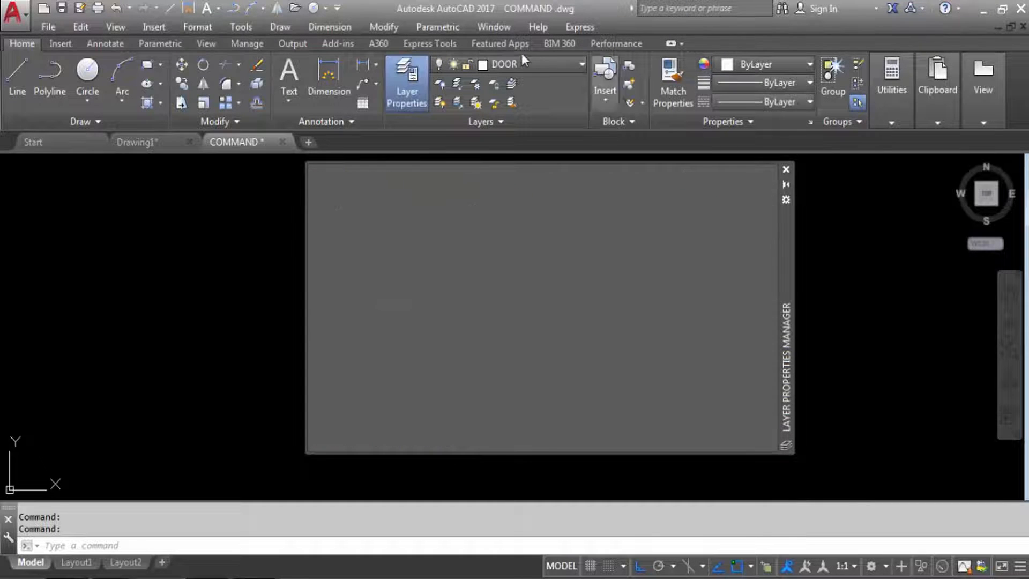
# Step: Turn on only the COLUMN and WALL layers
pyautogui.click(513, 63)
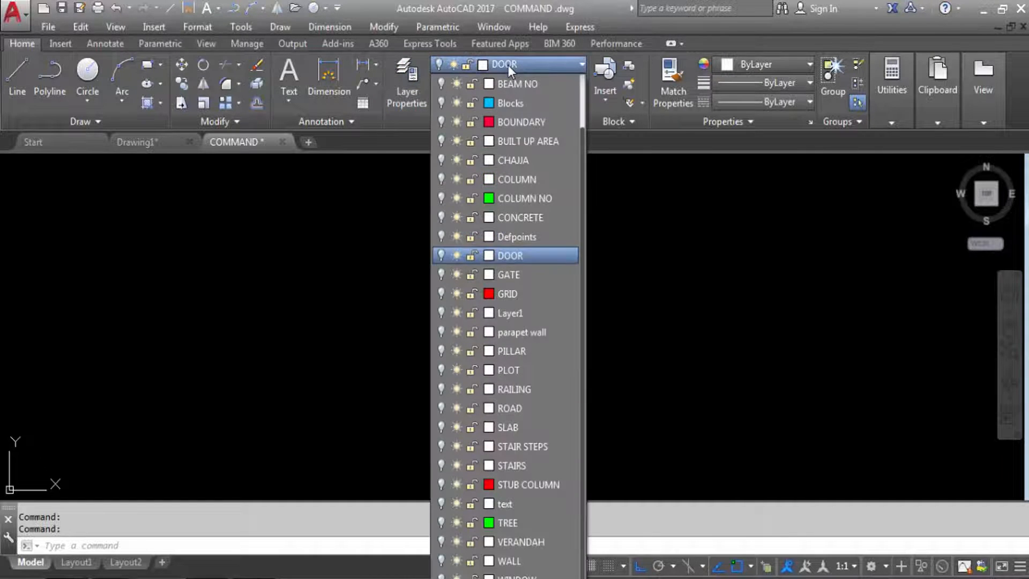
pyautogui.click(441, 179)
pyautogui.click(716, 264)
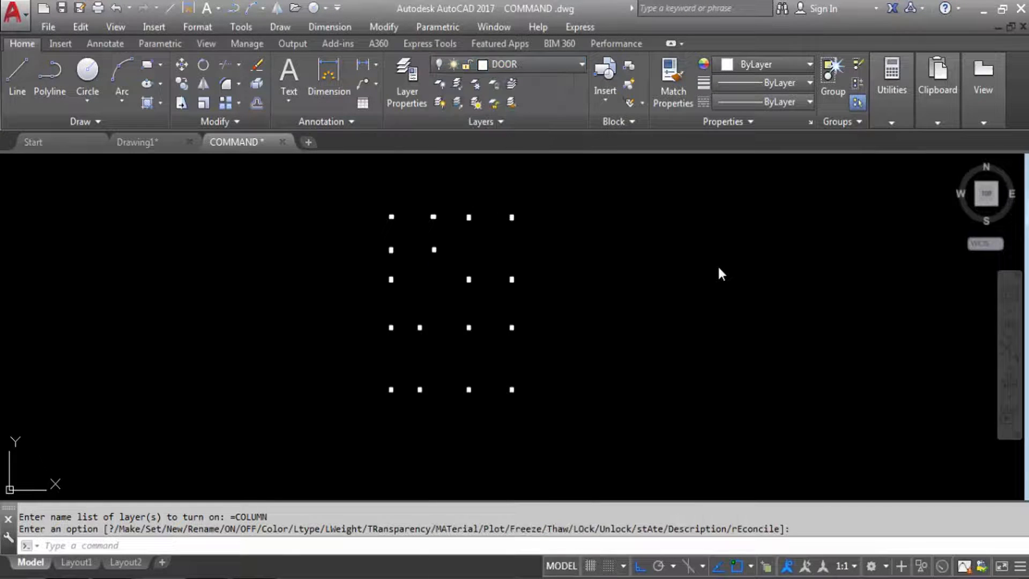
pyautogui.click(536, 64)
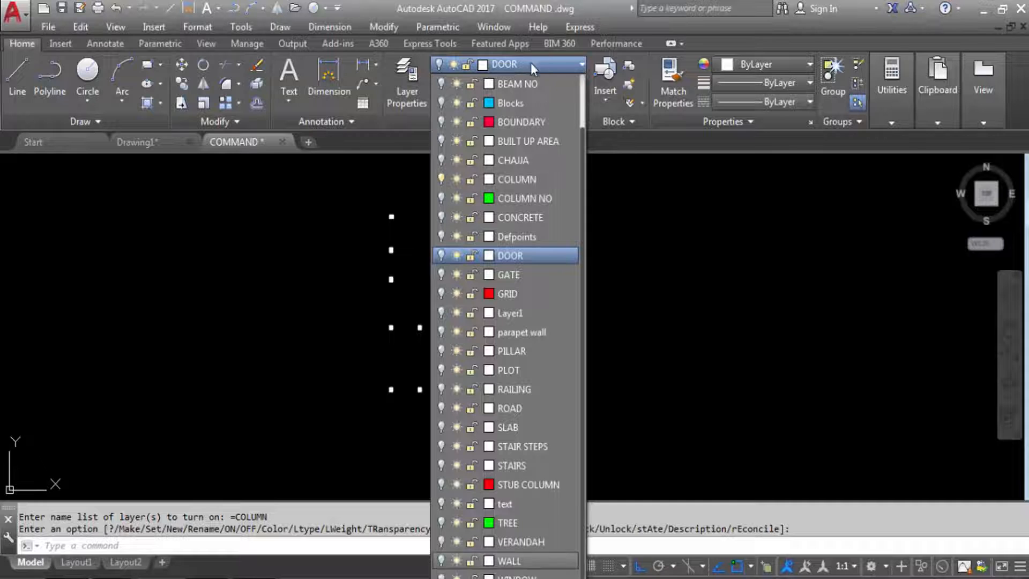
pyautogui.click(440, 561)
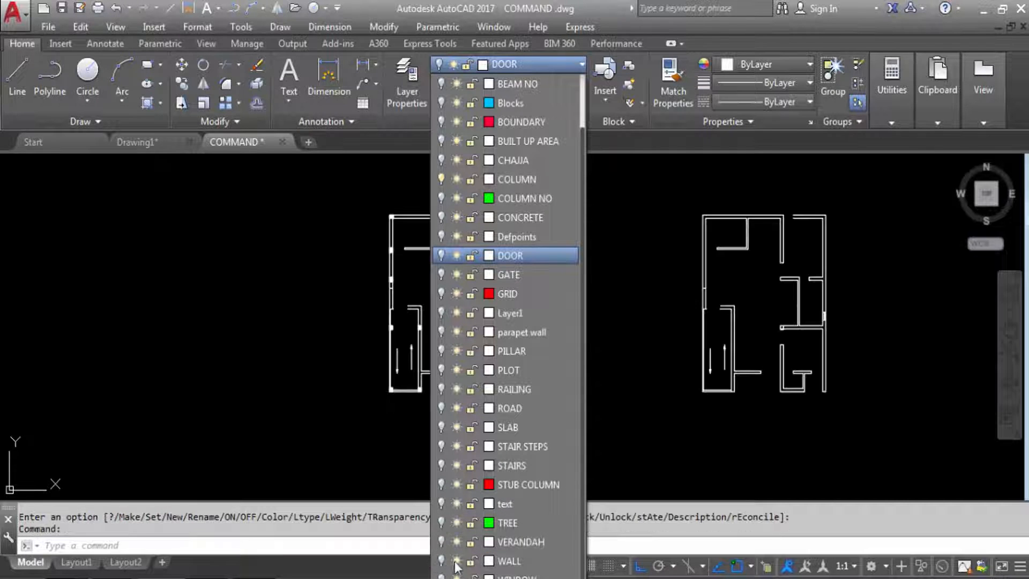
pyautogui.click(624, 288)
# Step: Move the original plan's top outer wall line, along the first three columns, from the WALL layer to the COLUMN layer
pyautogui.scroll(5, 406, 217)
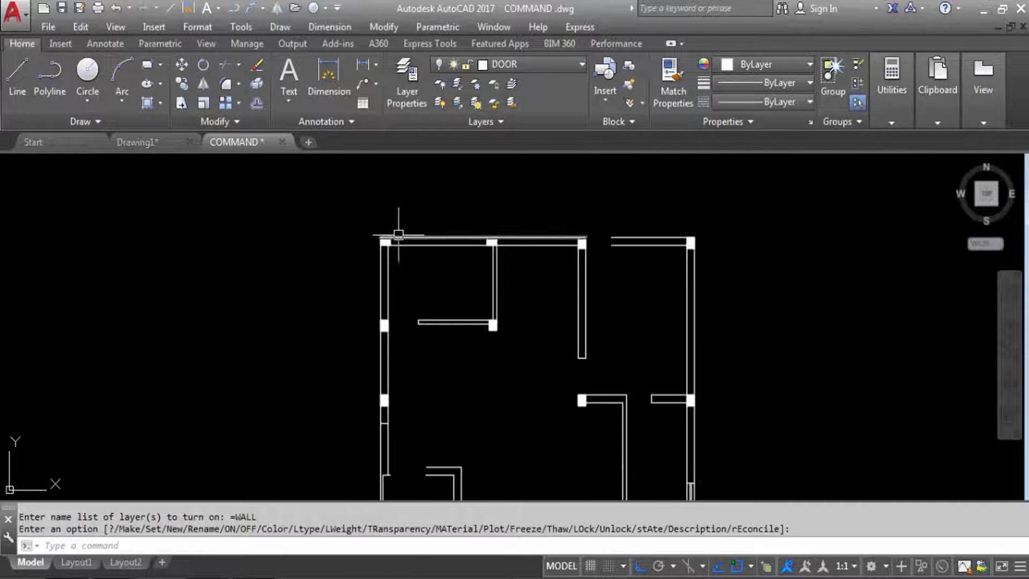
pyautogui.click(400, 239)
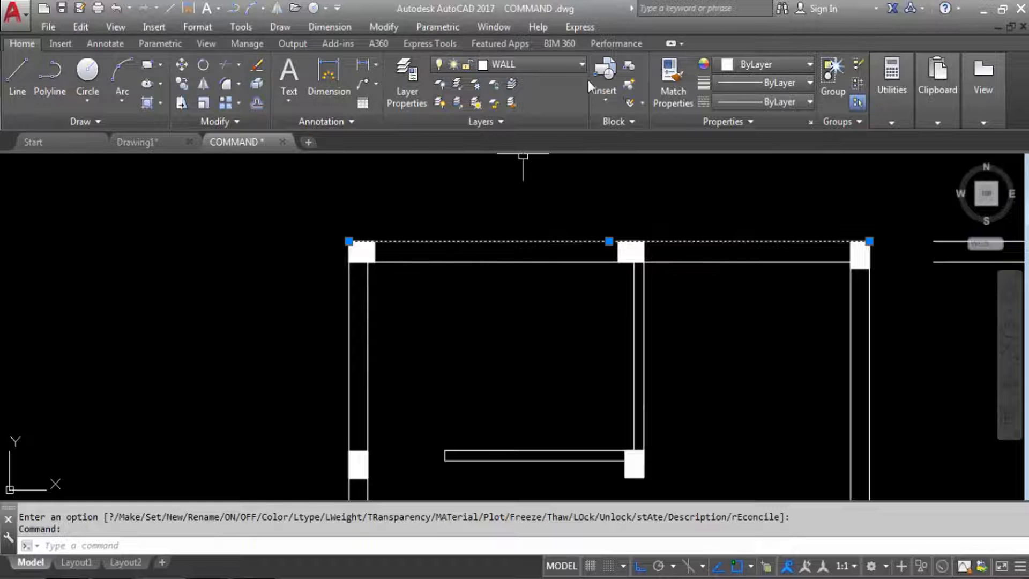
pyautogui.click(530, 72)
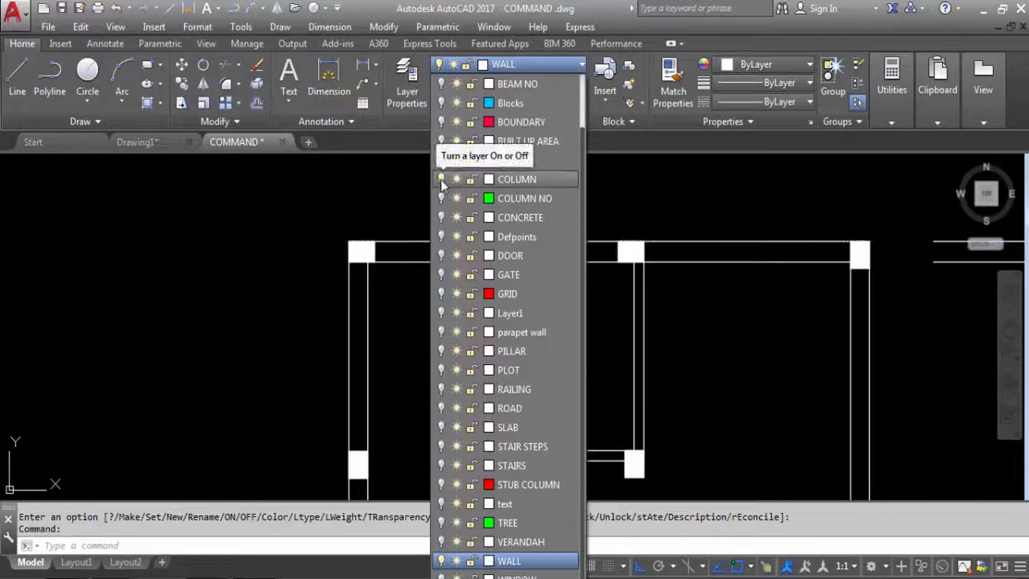
pyautogui.click(519, 180)
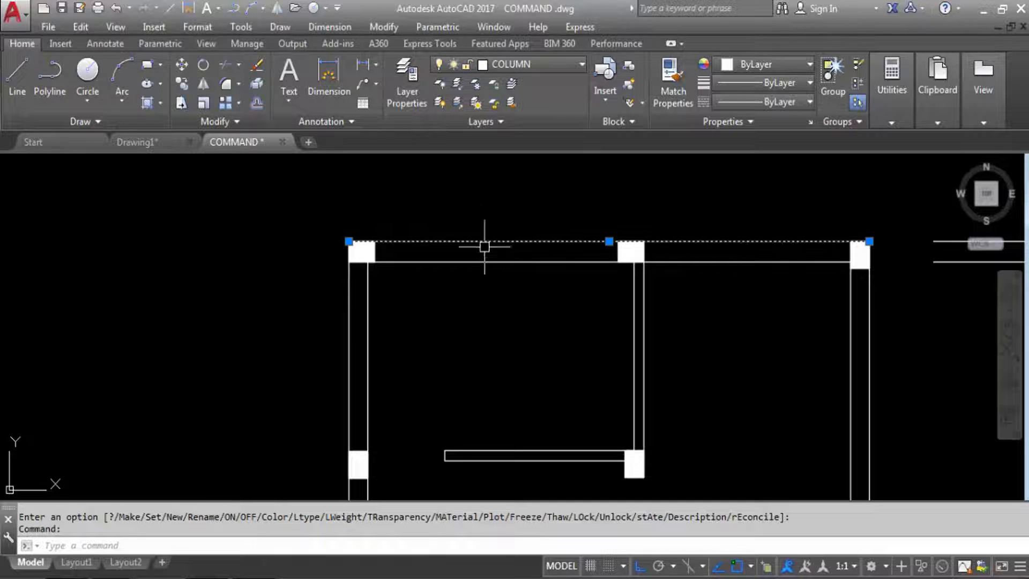
pyautogui.press('Escape')
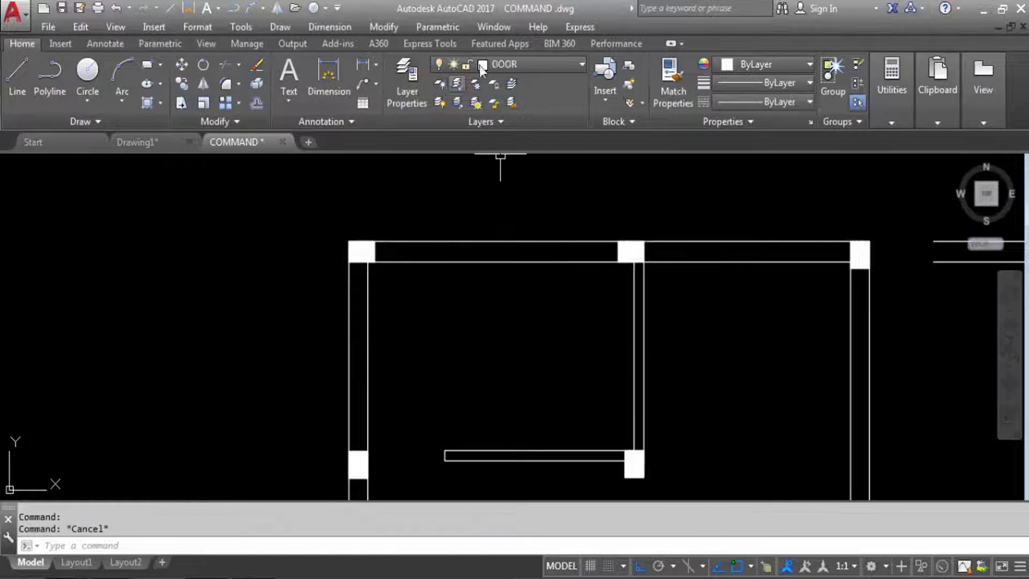
# Step: Turn off the WALL layer and inspect the objects on the COLUMN layer, including the reassigned wall line
pyautogui.click(526, 67)
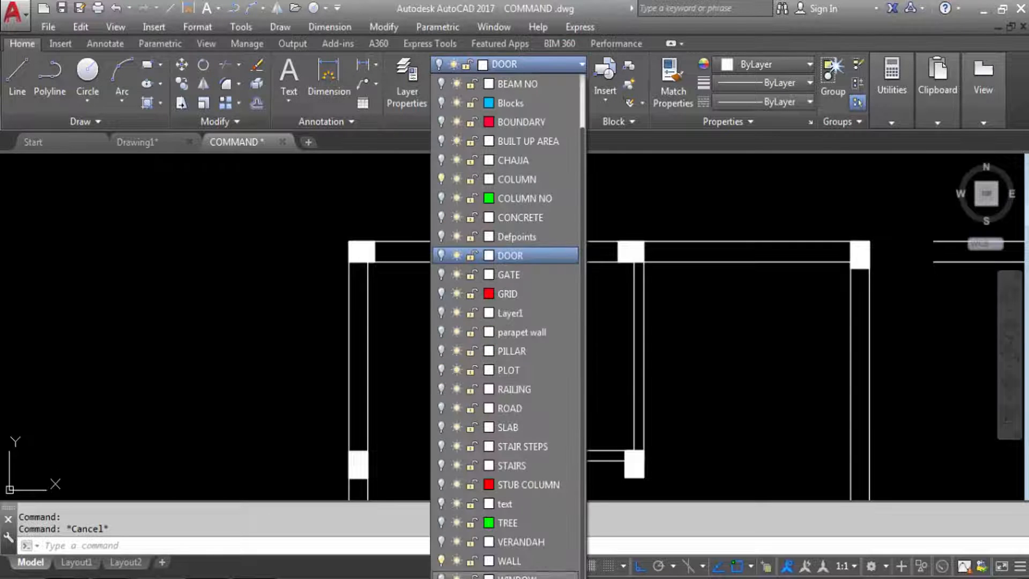
pyautogui.click(441, 561)
pyautogui.click(748, 371)
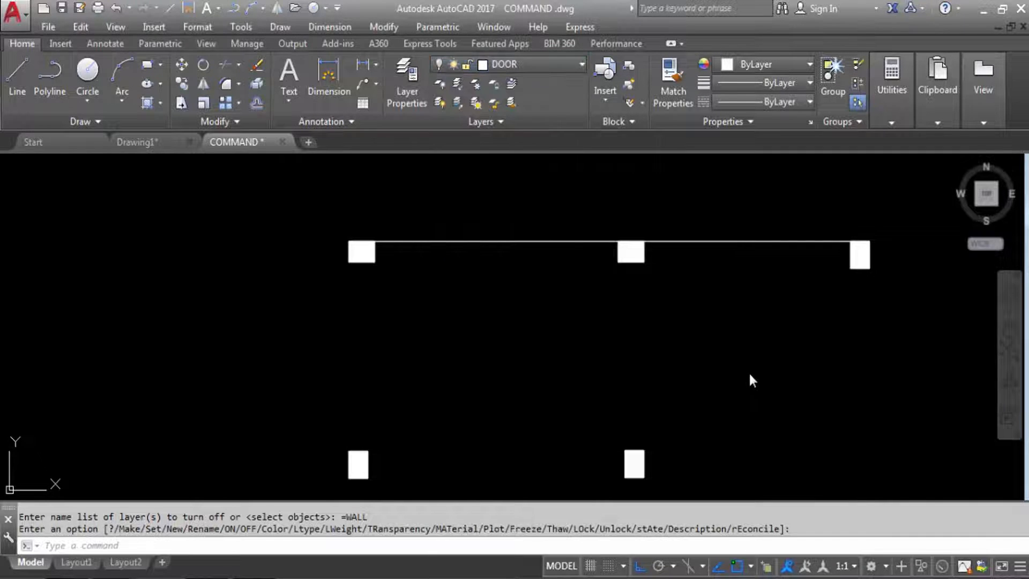
pyautogui.scroll(-6, 563, 233)
pyautogui.scroll(4, 568, 264)
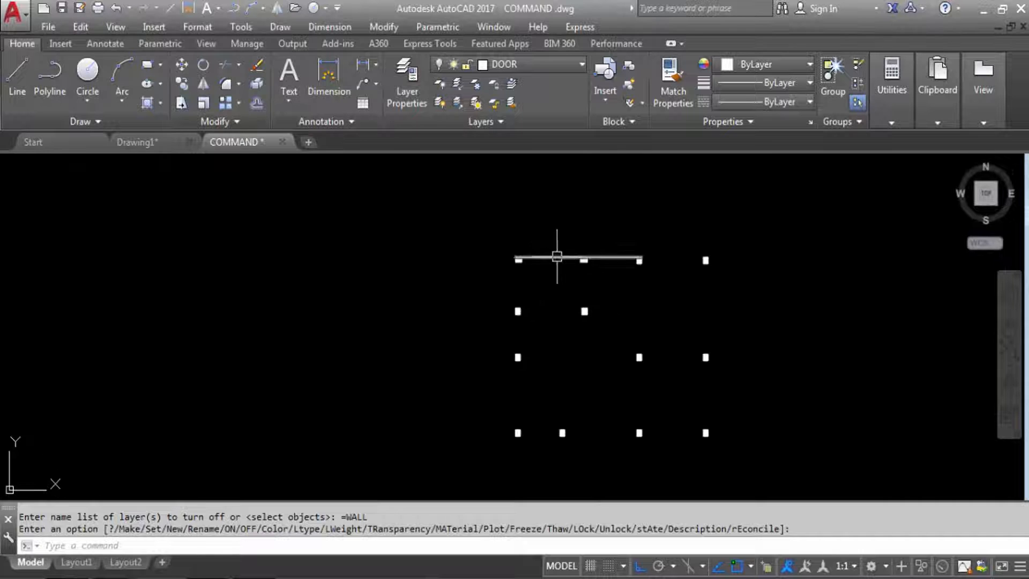
pyautogui.scroll(-6, 592, 344)
pyautogui.click(623, 399)
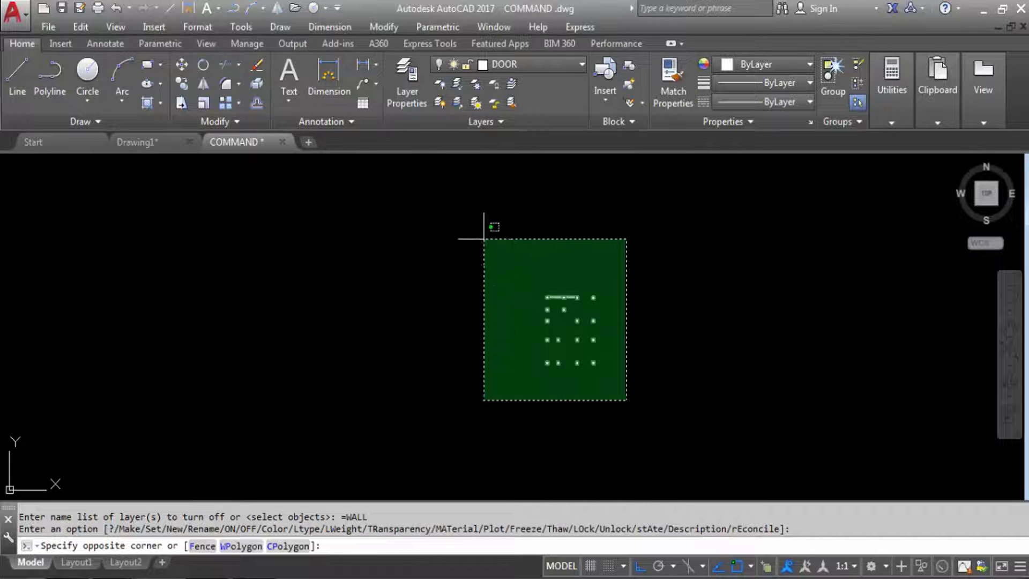
pyautogui.click(459, 213)
pyautogui.click(637, 386)
pyautogui.click(488, 245)
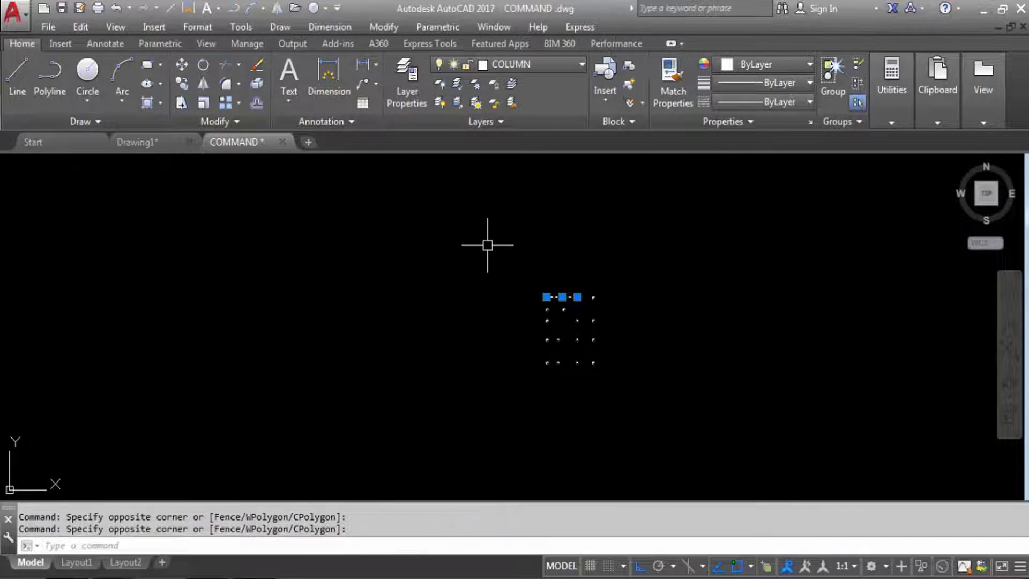
pyautogui.press('Return')
pyautogui.scroll(6, 558, 294)
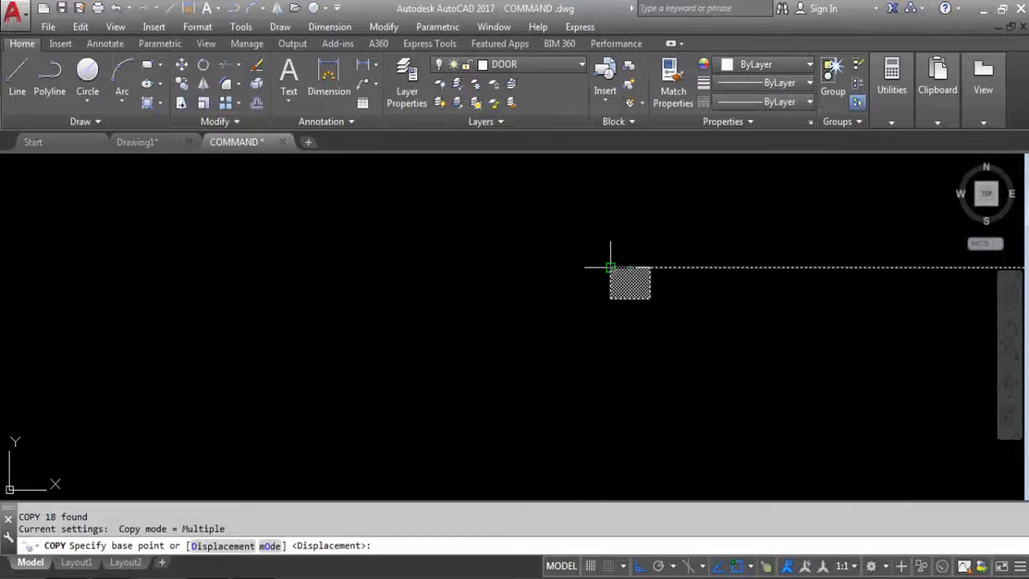
pyautogui.click(610, 267)
pyautogui.scroll(-5, 157, 220)
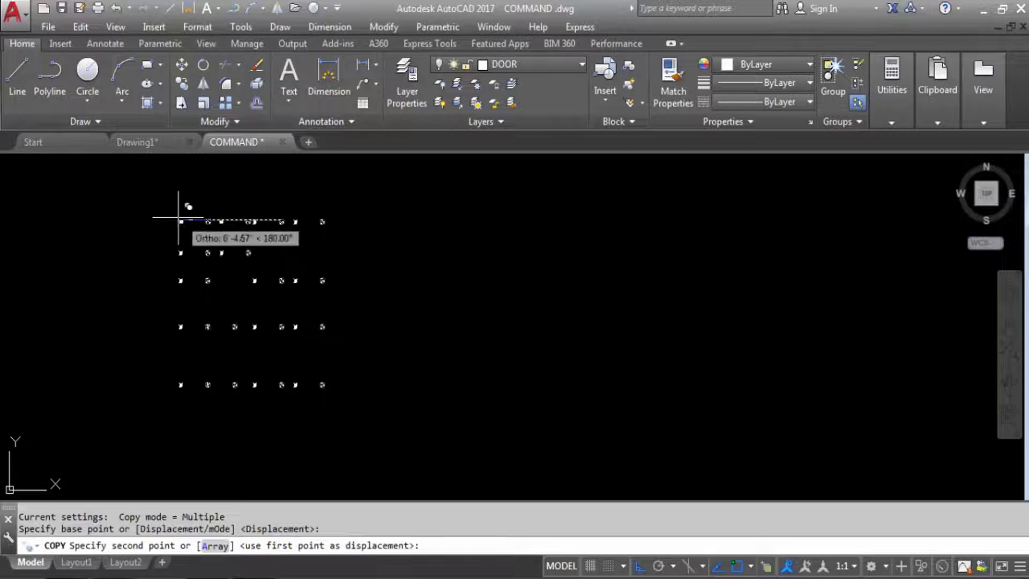
pyautogui.press('Escape')
# Step: Copy all visible columns and the top wall line to the clipboard, with the top-left column's outer corner as base point
pyautogui.scroll(-2, 409, 247)
pyautogui.click(453, 386)
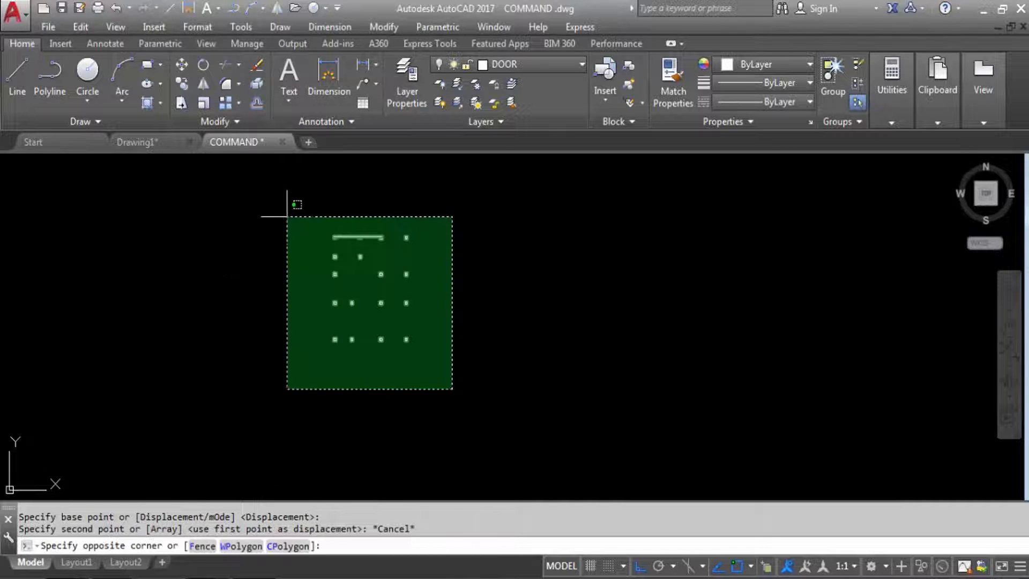
pyautogui.click(287, 207)
pyautogui.click(81, 27)
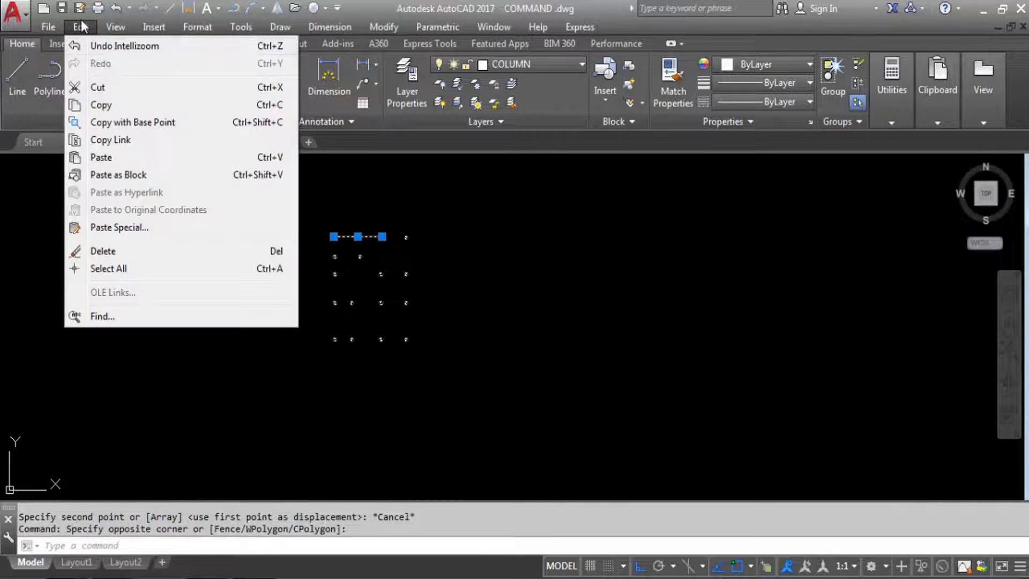
pyautogui.click(134, 123)
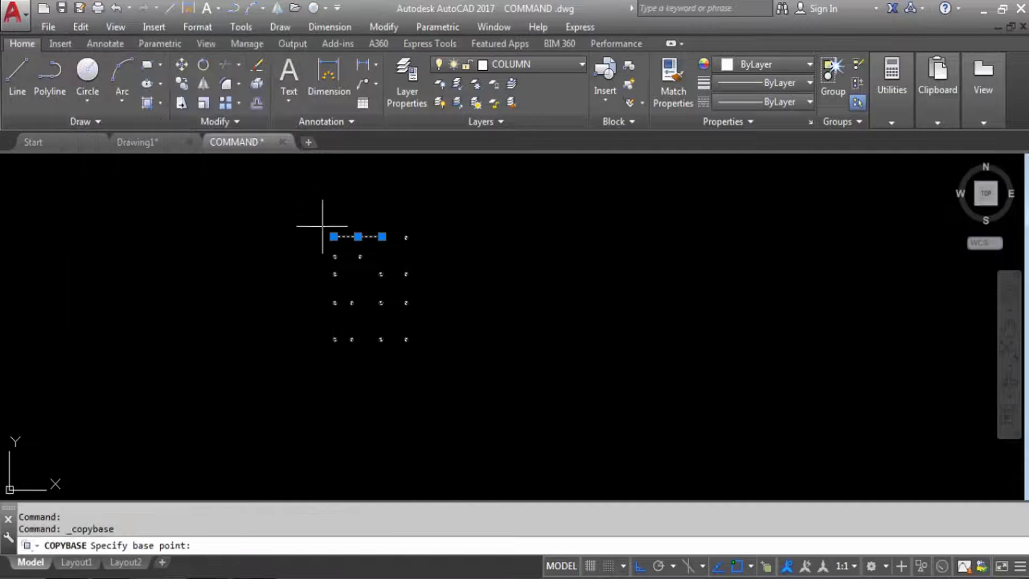
pyautogui.scroll(4, 332, 230)
pyautogui.click(309, 236)
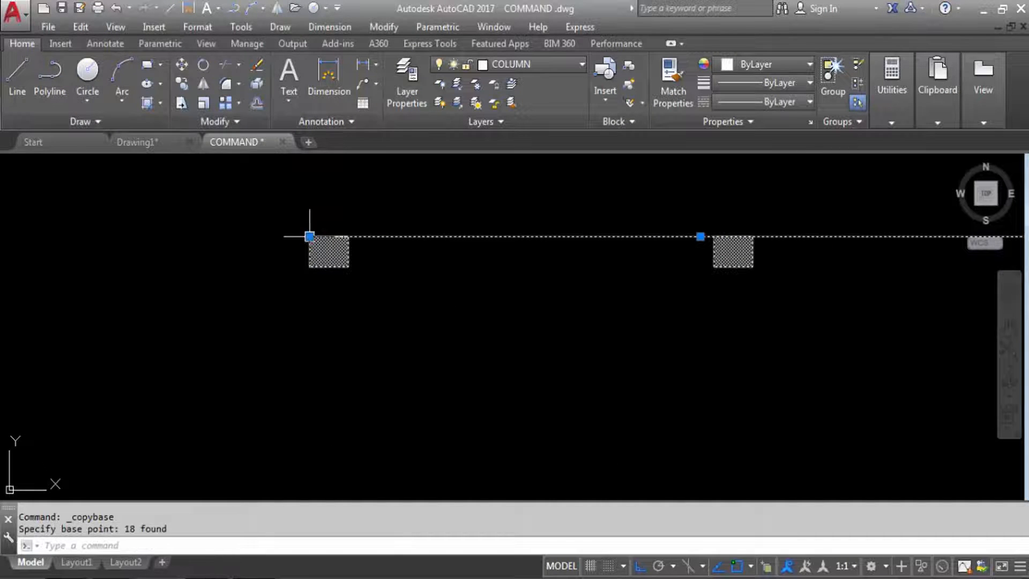
pyautogui.scroll(-5, 310, 234)
pyautogui.press('Escape')
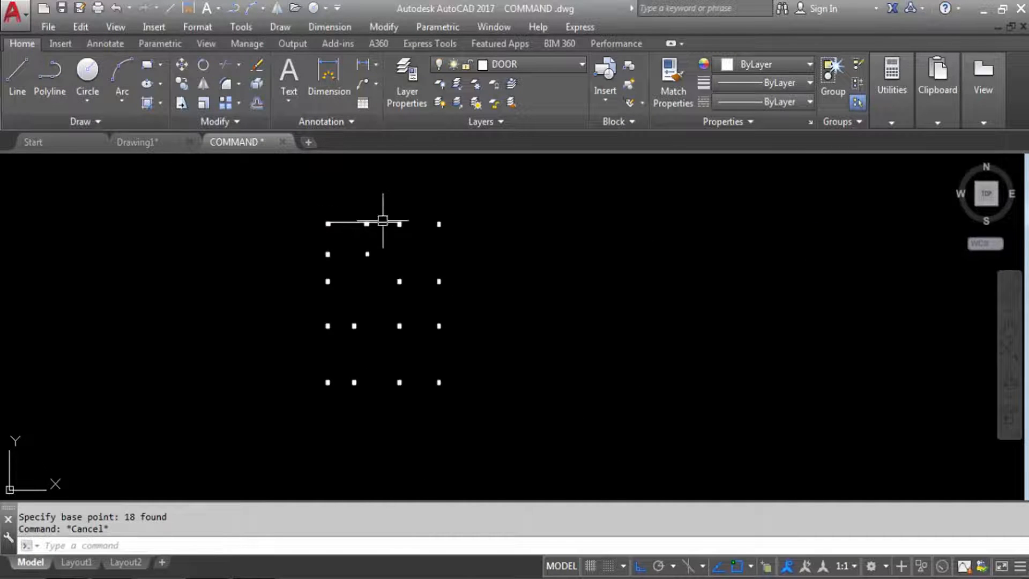
# Step: Select all layers in the layer manager, turn them back on and close the manager
pyautogui.click(412, 80)
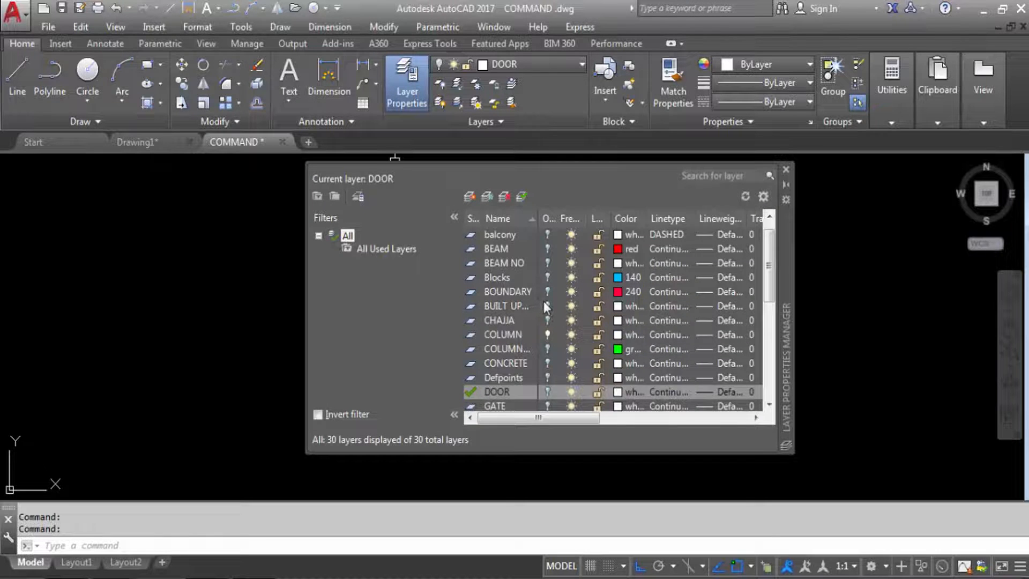
pyautogui.rightClick(544, 301)
pyautogui.click(594, 429)
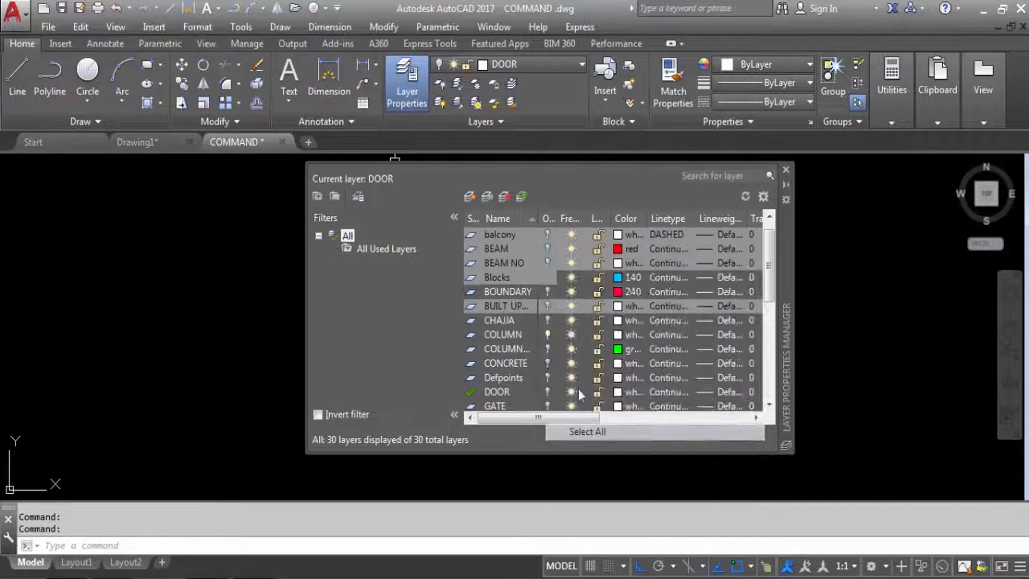
pyautogui.click(548, 290)
pyautogui.click(785, 170)
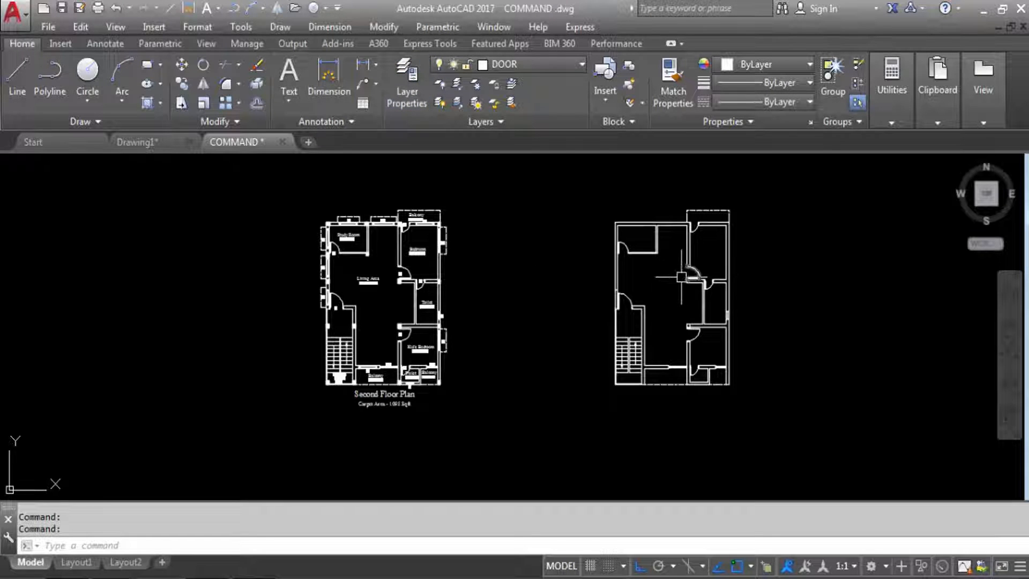
# Step: Paste the copied columns onto the second plan at its top-left outer corner and erase the pasted duplicate wall line
pyautogui.hotkey('ctrl', 'v')
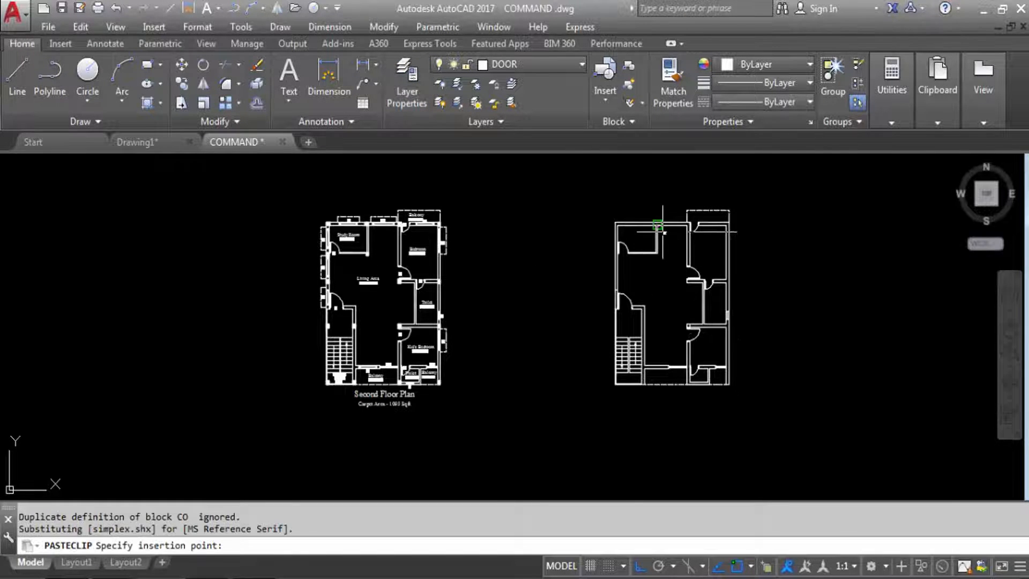
pyautogui.scroll(5, 667, 220)
pyautogui.scroll(-5, 595, 229)
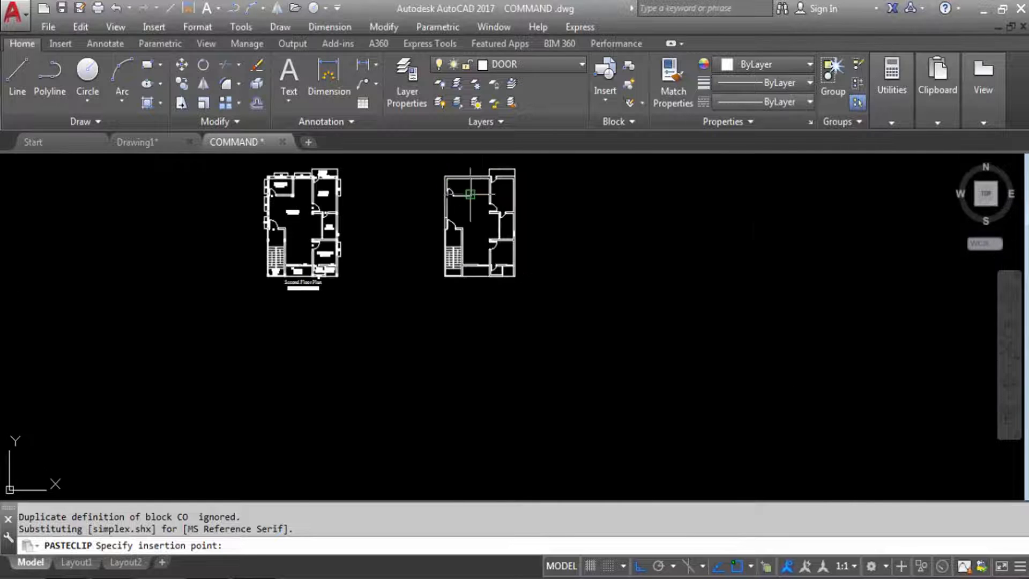
pyautogui.scroll(10, 418, 176)
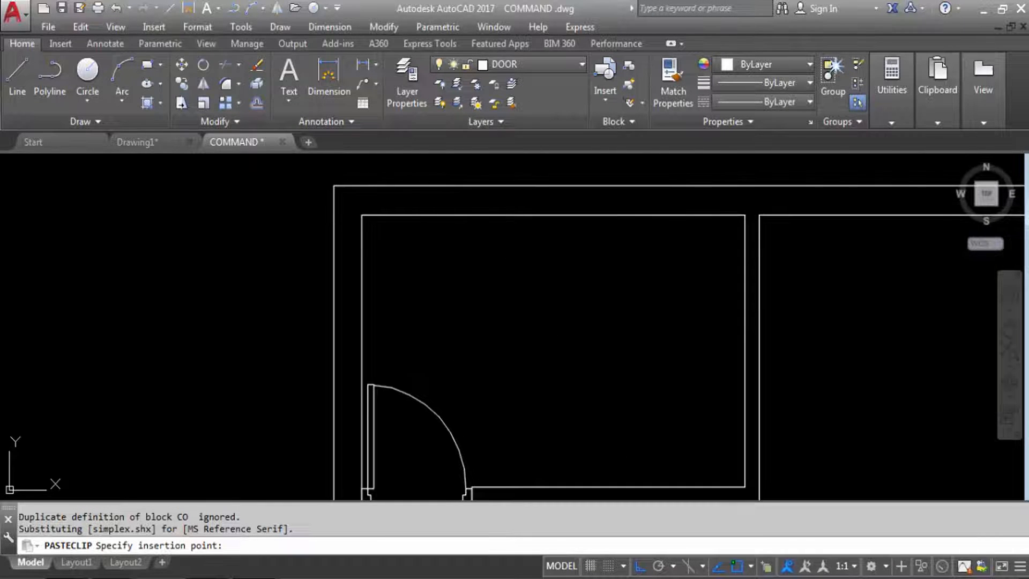
pyautogui.click(335, 185)
pyautogui.press('Delete')
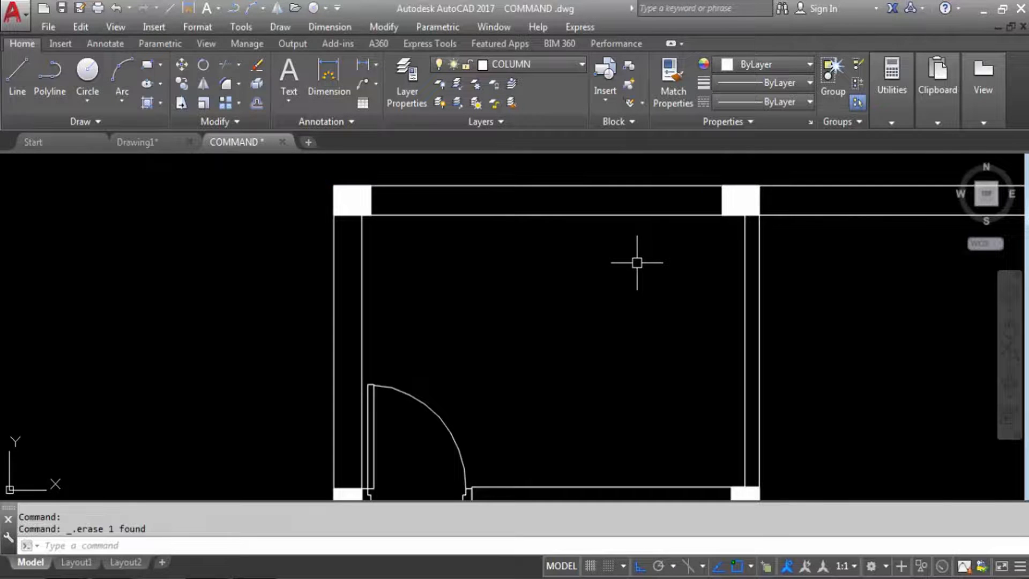
# Step: Match the original plan's top outer wall line to the Study Room's inner top wall line, returning it to the WALL layer
pyautogui.scroll(-6, 634, 260)
pyautogui.scroll(8, 517, 245)
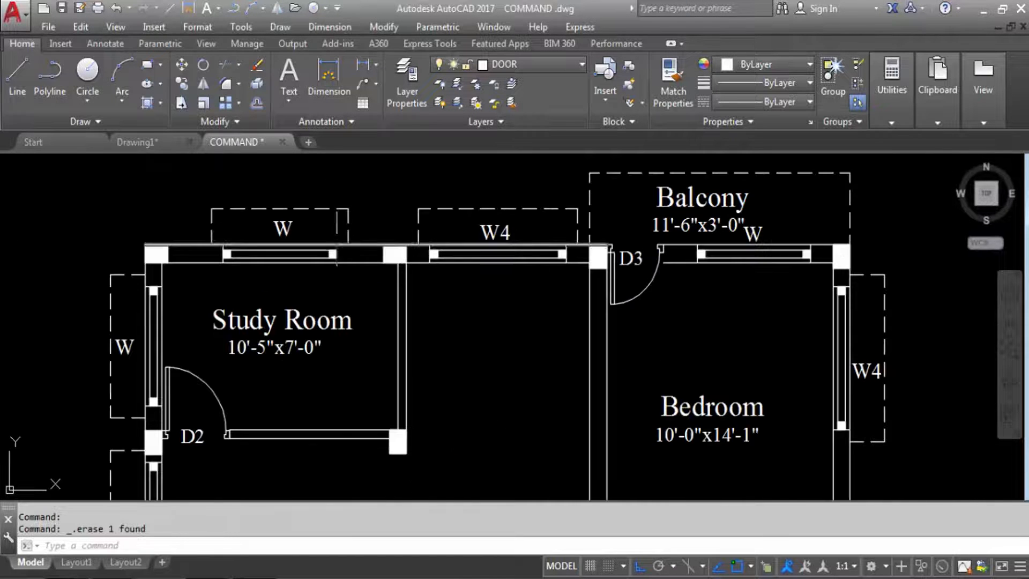
pyautogui.click(370, 262)
pyautogui.write('ma')
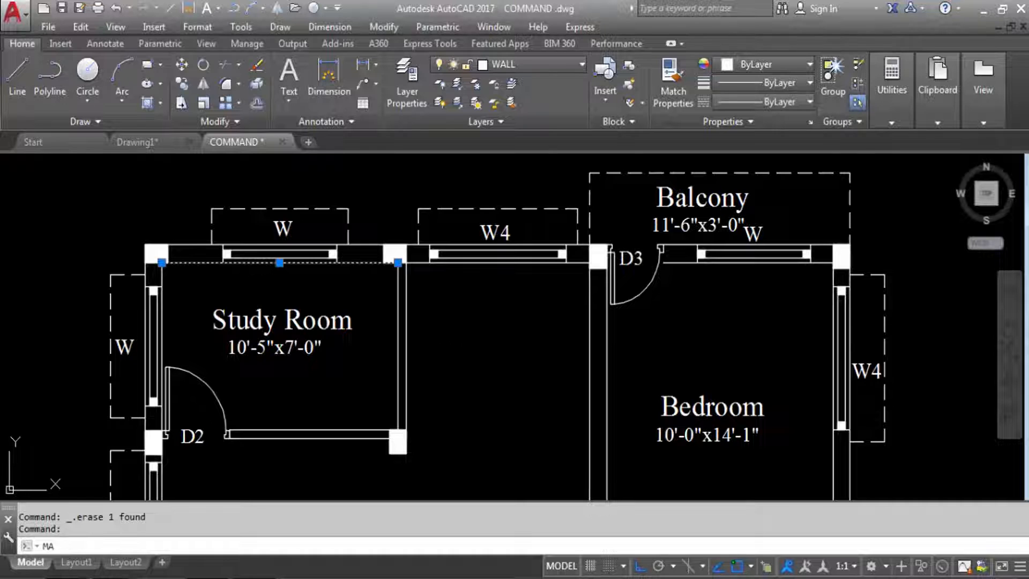
pyautogui.press('Return')
pyautogui.click(370, 245)
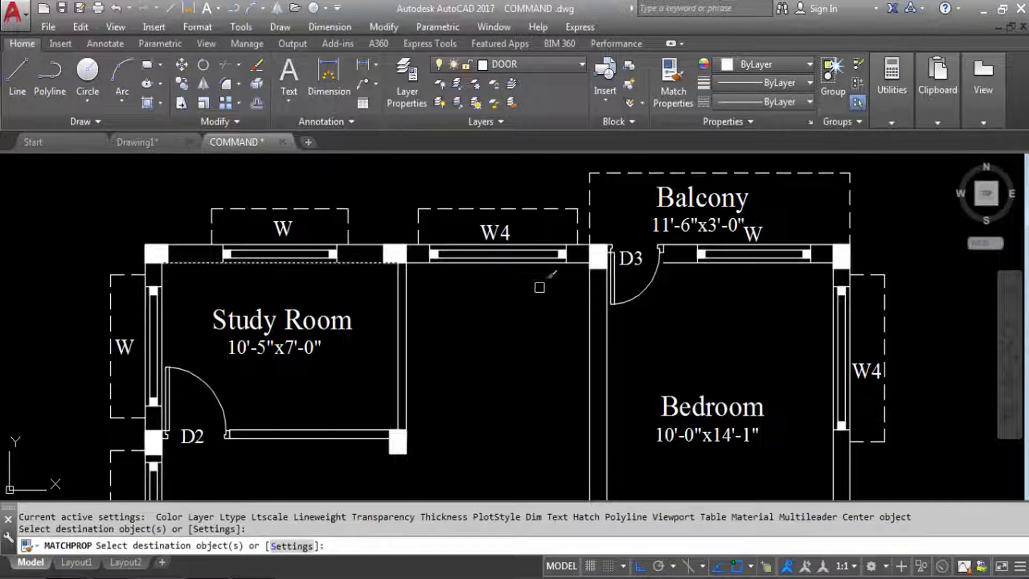
pyautogui.scroll(-4, 434, 279)
pyautogui.press('Escape')
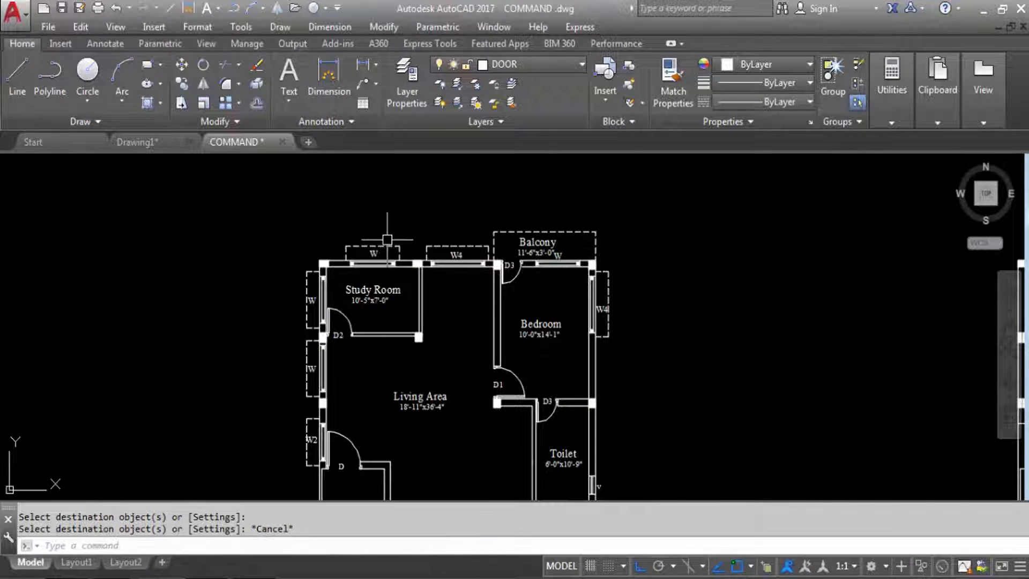
pyautogui.scroll(-4, 434, 252)
pyautogui.scroll(4, 644, 225)
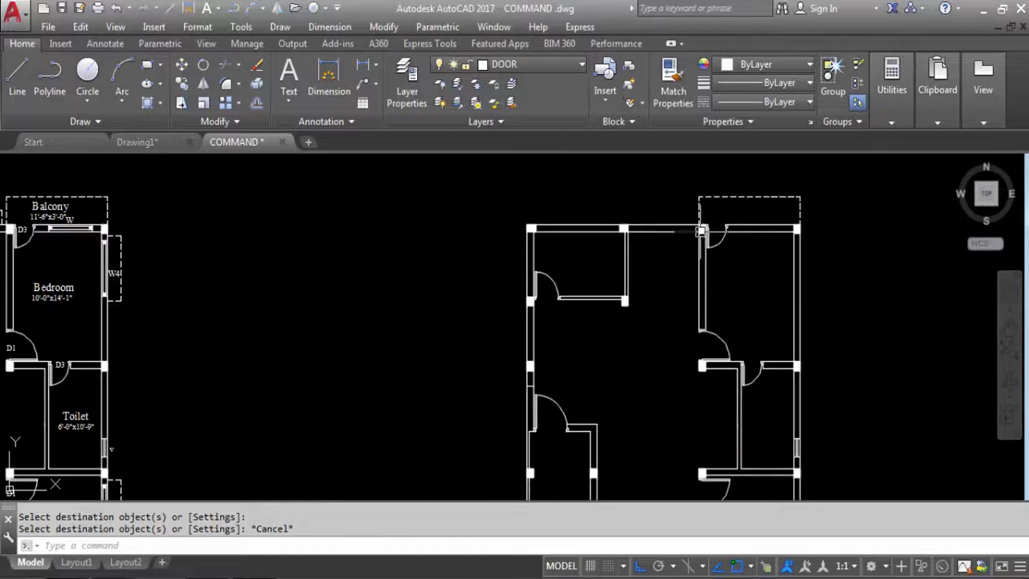
pyautogui.scroll(-2, 540, 165)
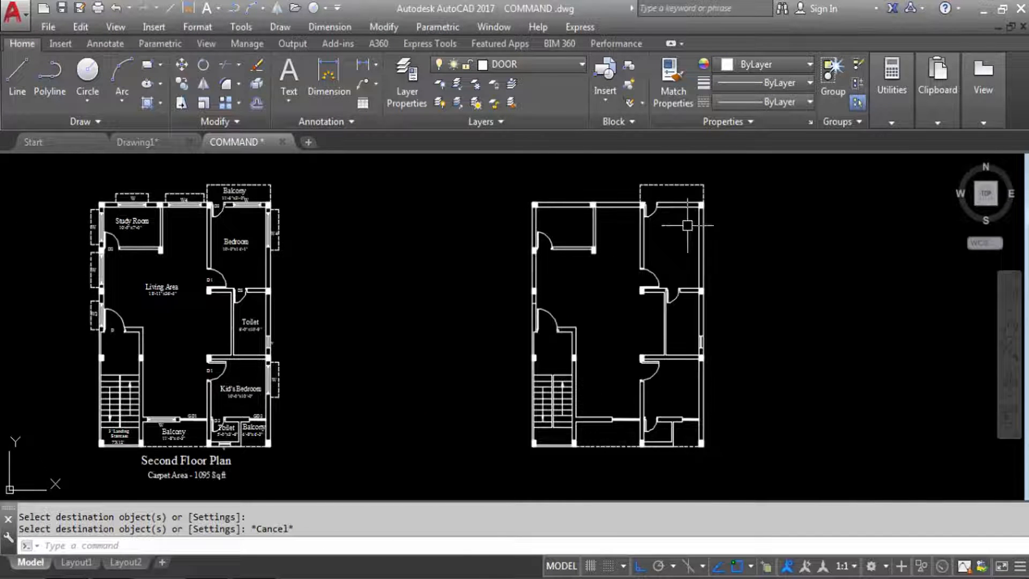
pyautogui.scroll(-3, 778, 332)
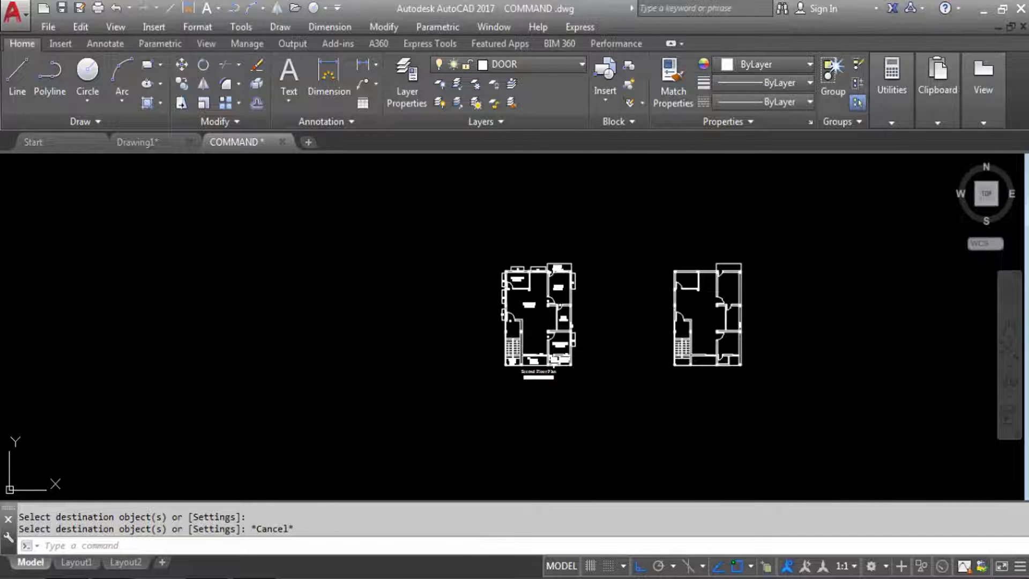
pyautogui.scroll(2, 788, 272)
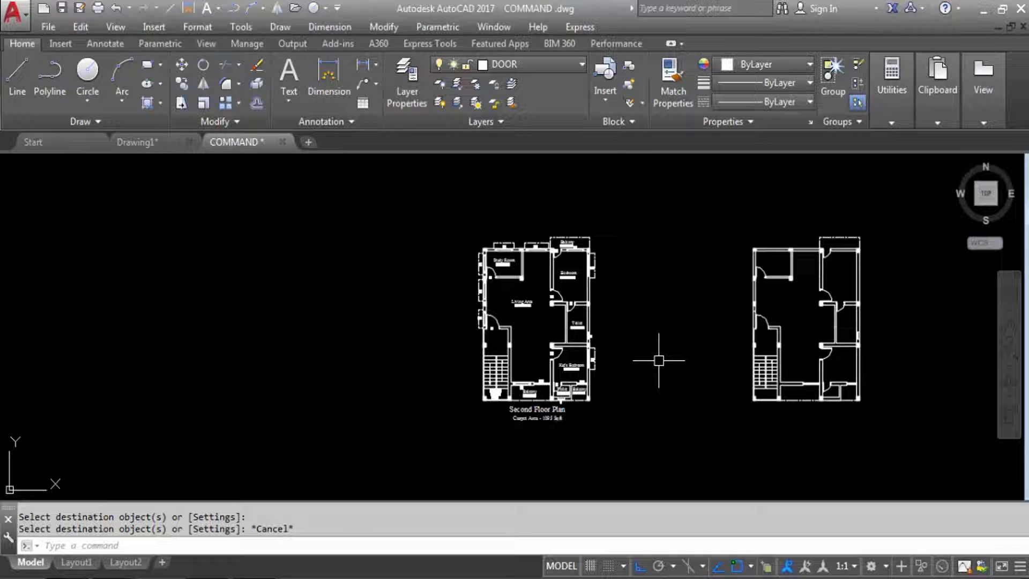
# Step: Open the layer manager and turn the balcony, BEAM and BEAM NO layers off and back on
pyautogui.click(405, 78)
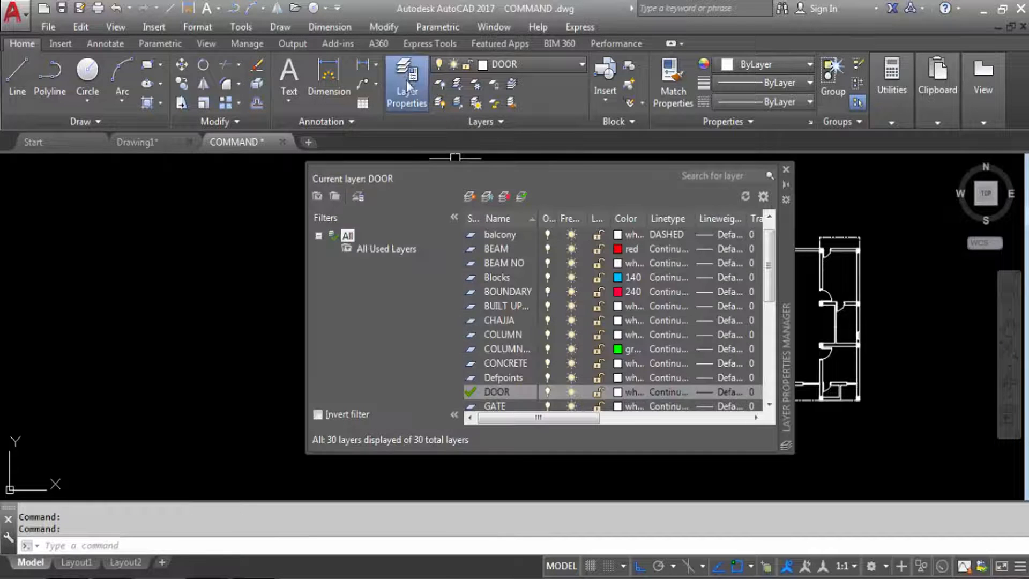
pyautogui.click(546, 233)
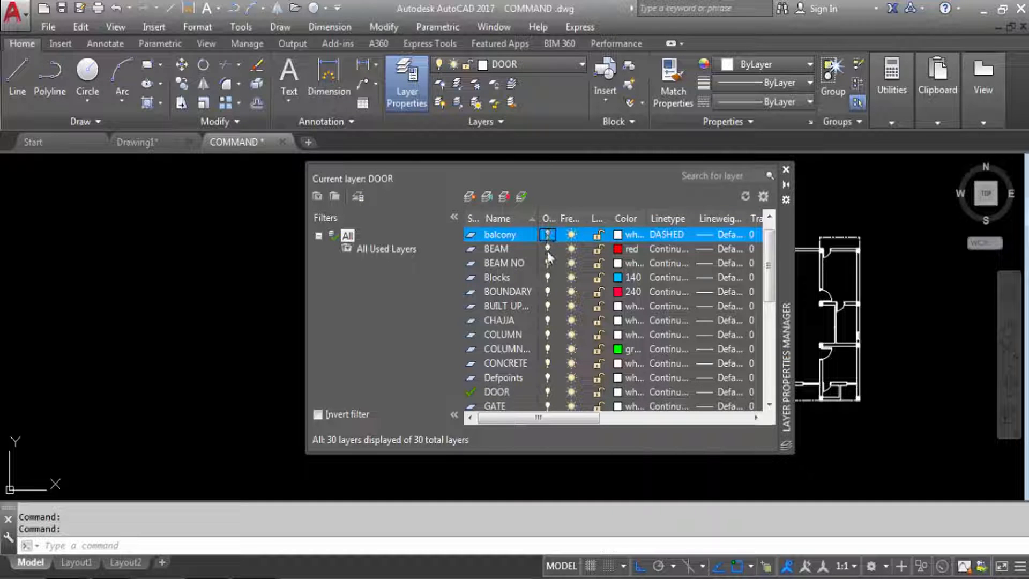
pyautogui.click(548, 250)
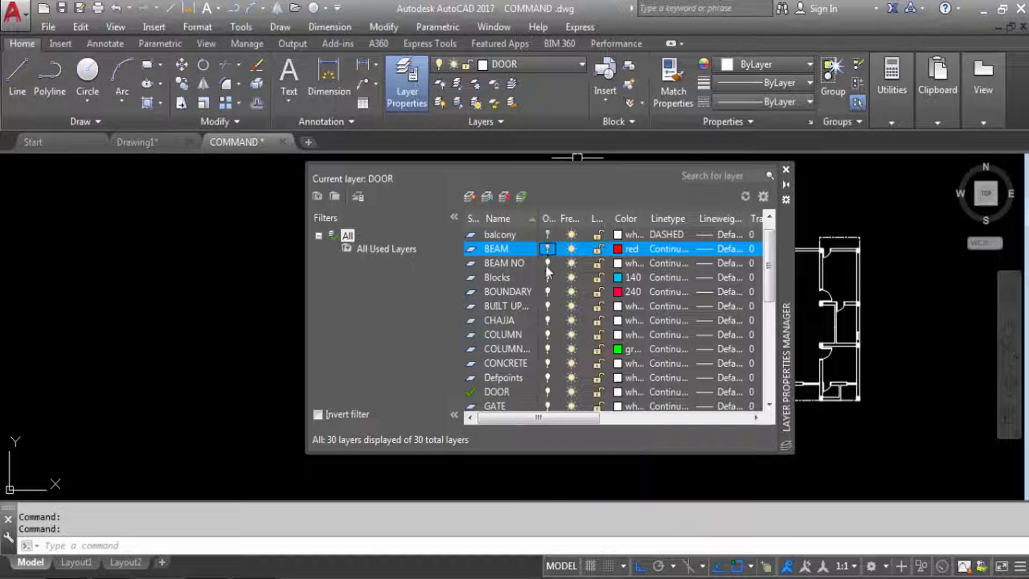
pyautogui.click(548, 264)
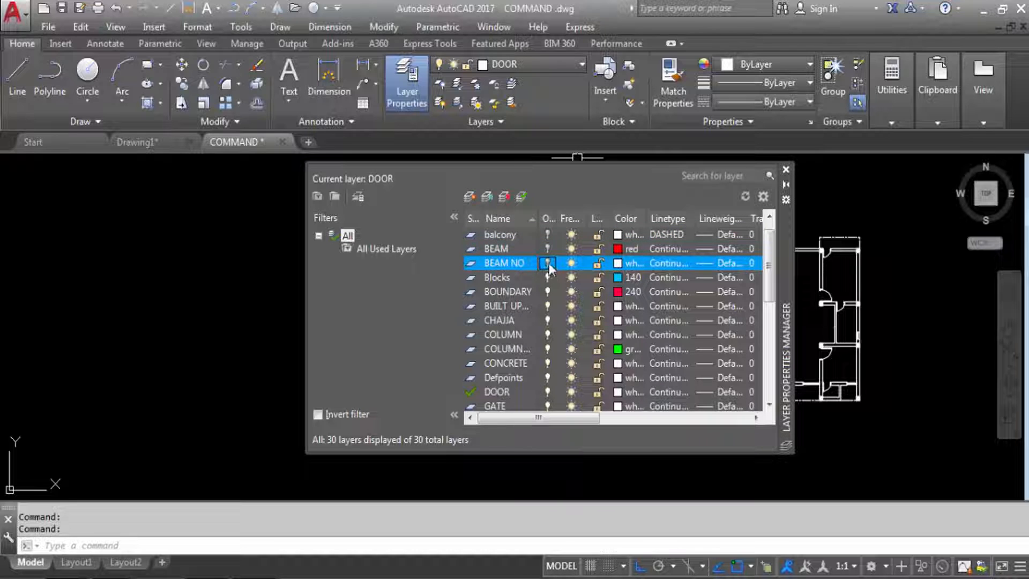
pyautogui.click(548, 249)
pyautogui.click(546, 235)
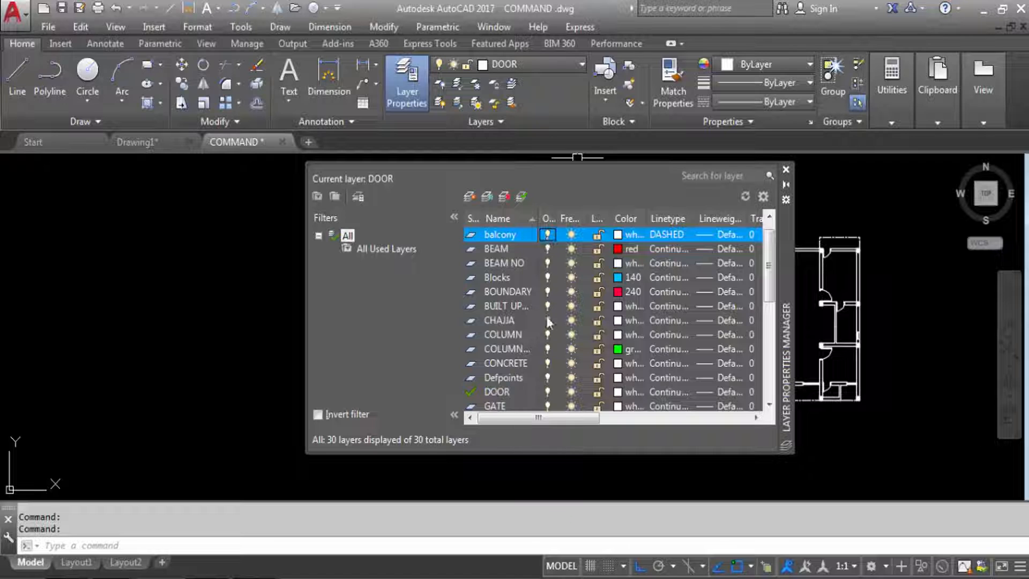
# Step: Turn off the WALL layer and close the layer manager to view the original plan without its walls
pyautogui.press('End')
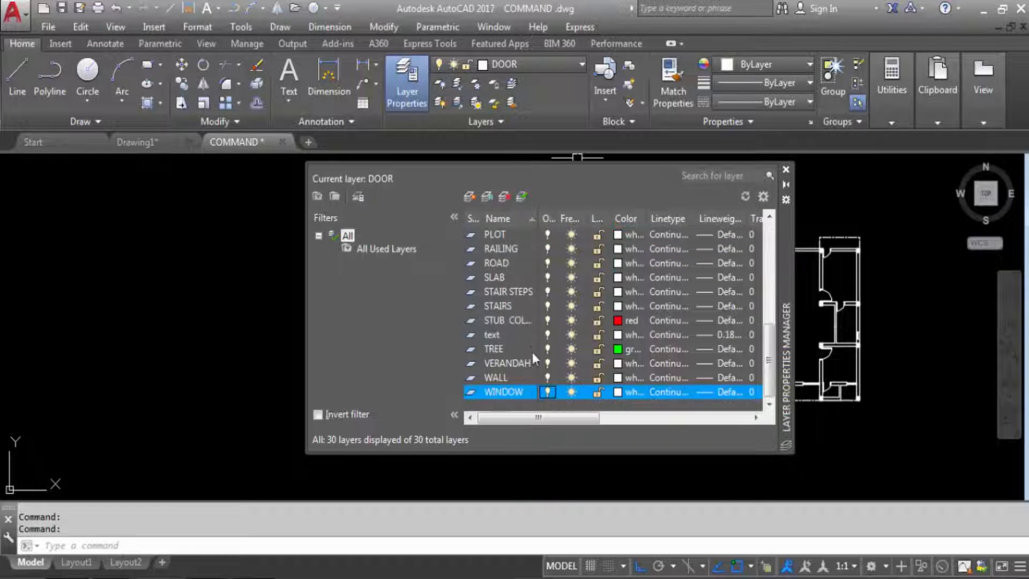
pyautogui.click(548, 378)
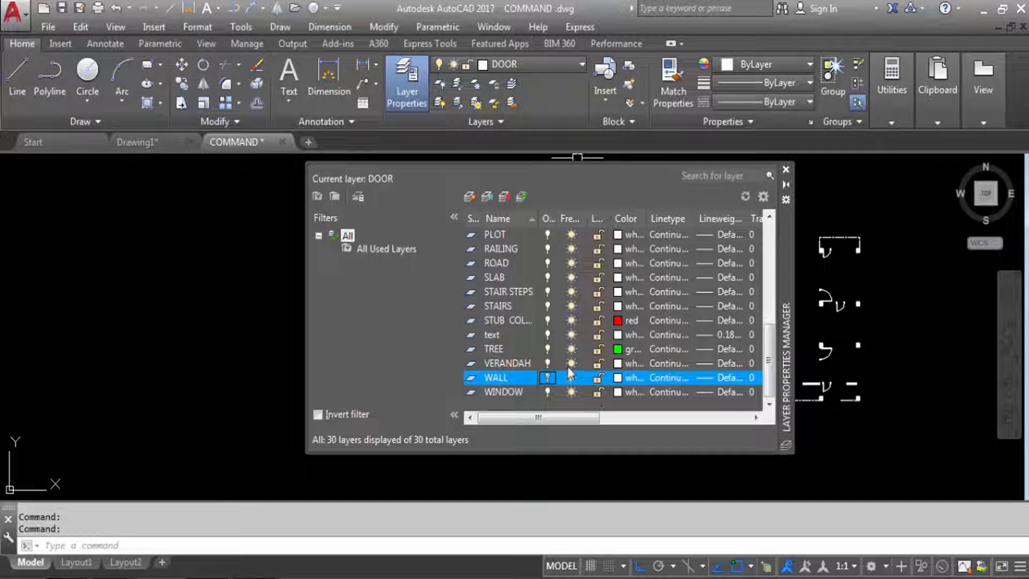
pyautogui.click(855, 432)
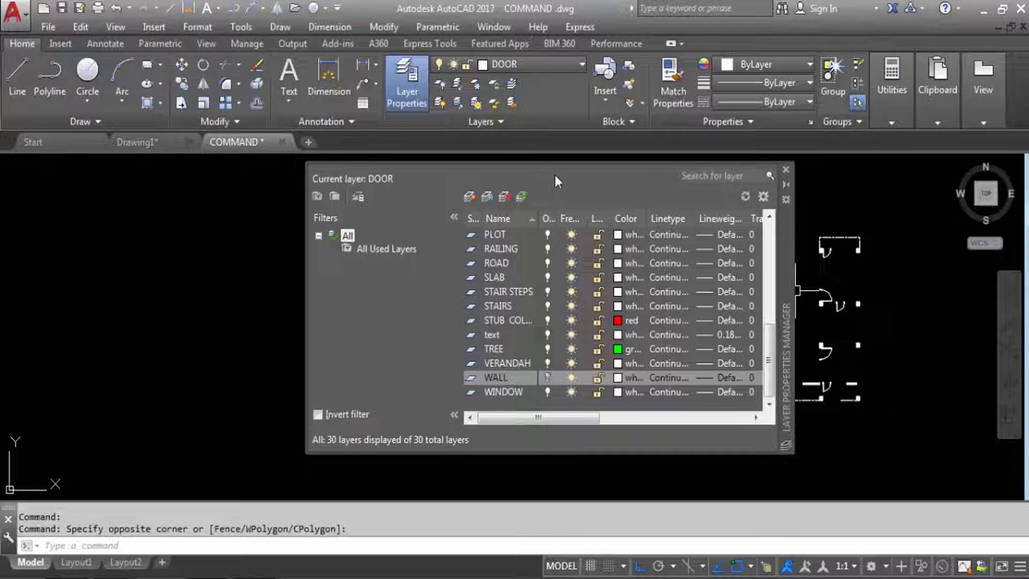
pyautogui.moveTo(787, 210); pyautogui.dragTo(380, 214)
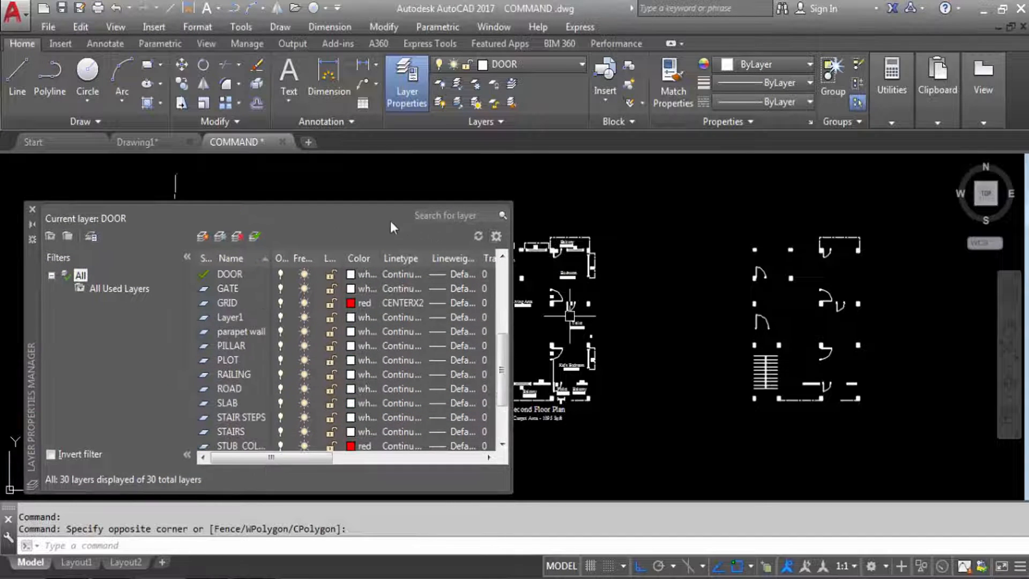
pyautogui.moveTo(32, 298); pyautogui.dragTo(164, 297)
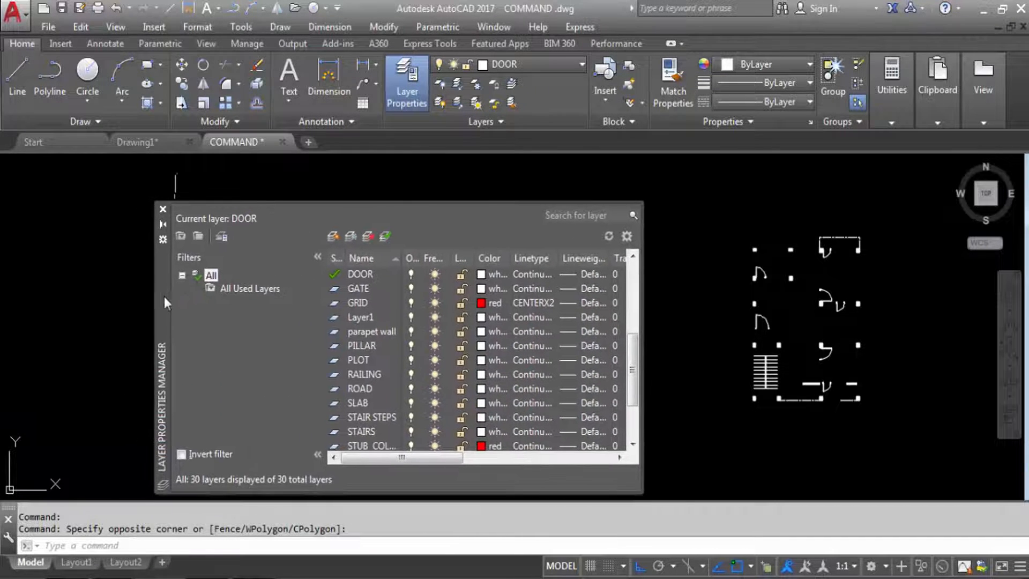
pyautogui.click(163, 209)
pyautogui.scroll(3, 609, 298)
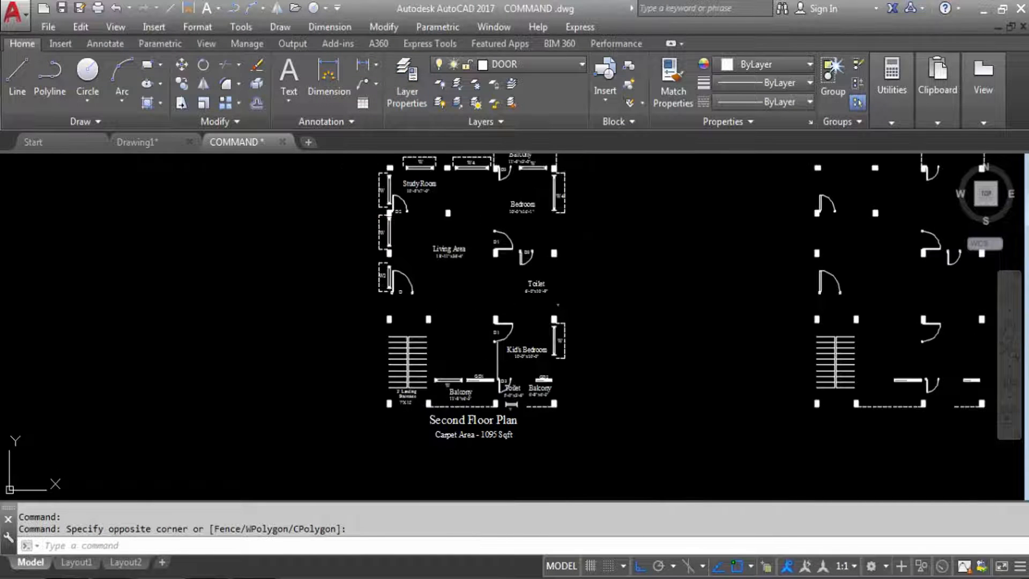
# Step: Reopen the layer manager and turn the WALL layer back on
pyautogui.click(416, 75)
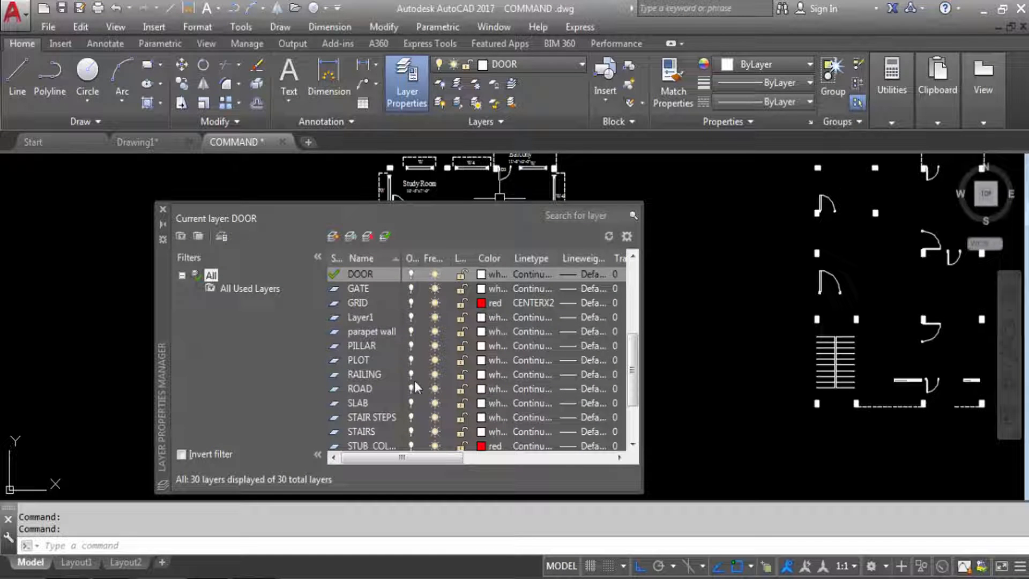
pyautogui.scroll(-3, 410, 359)
pyautogui.scroll(3, 414, 342)
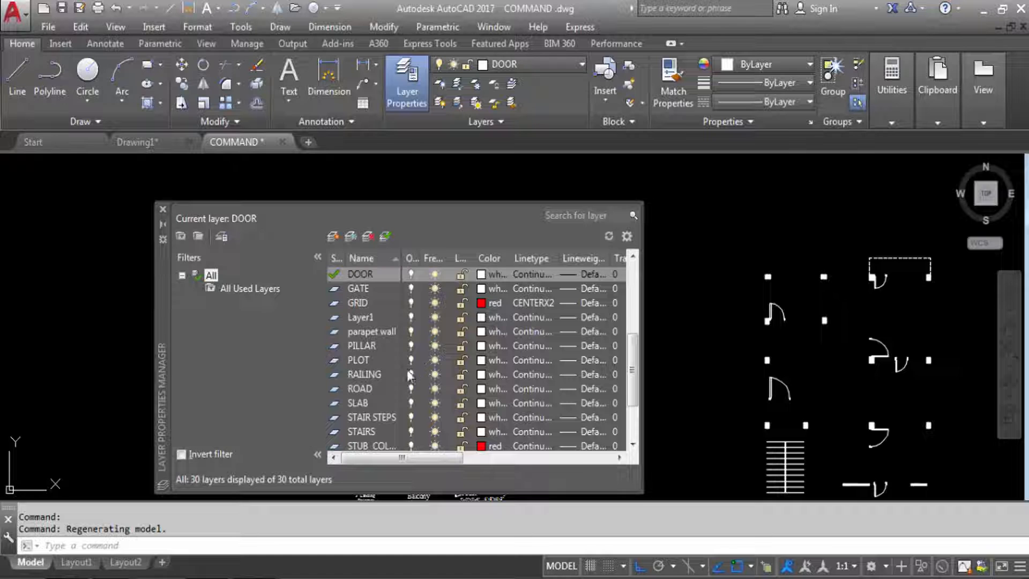
pyautogui.click(362, 374)
pyautogui.scroll(-2, 397, 378)
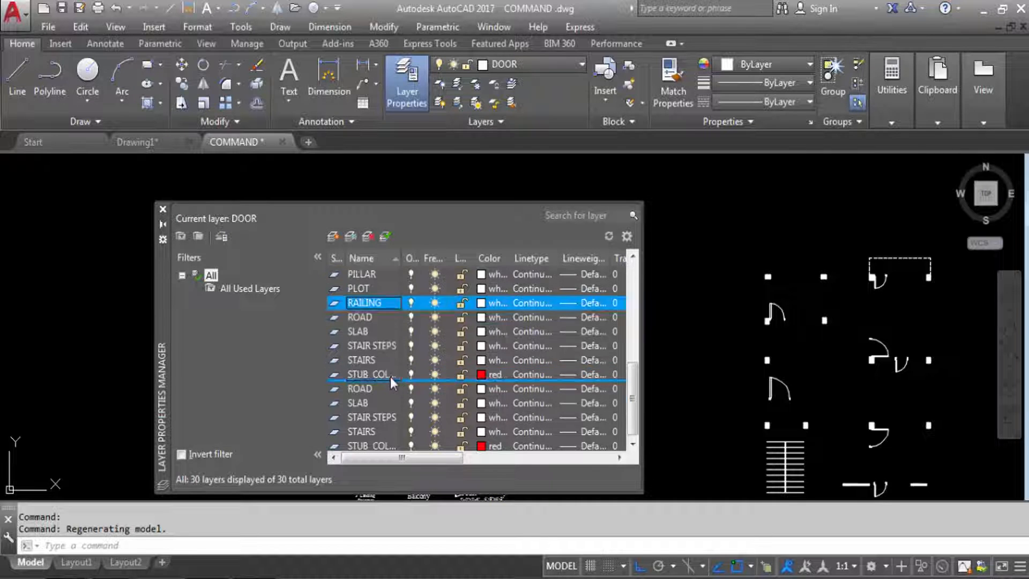
pyautogui.doubleClick(398, 433)
pyautogui.click(412, 417)
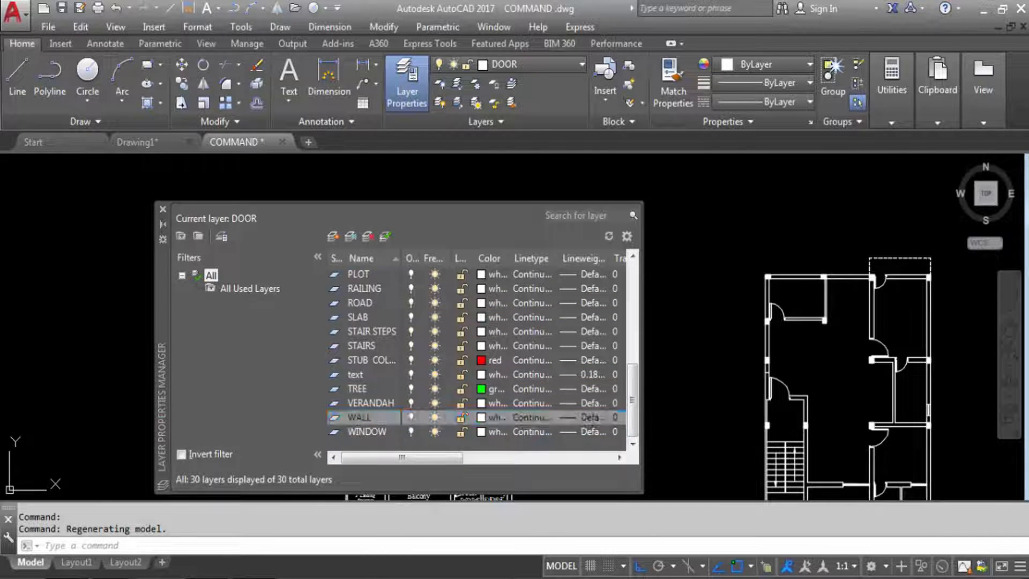
# Step: Turn the text layer off and back on with the original plan in view, and freeze that layer
pyautogui.scroll(-5, 693, 255)
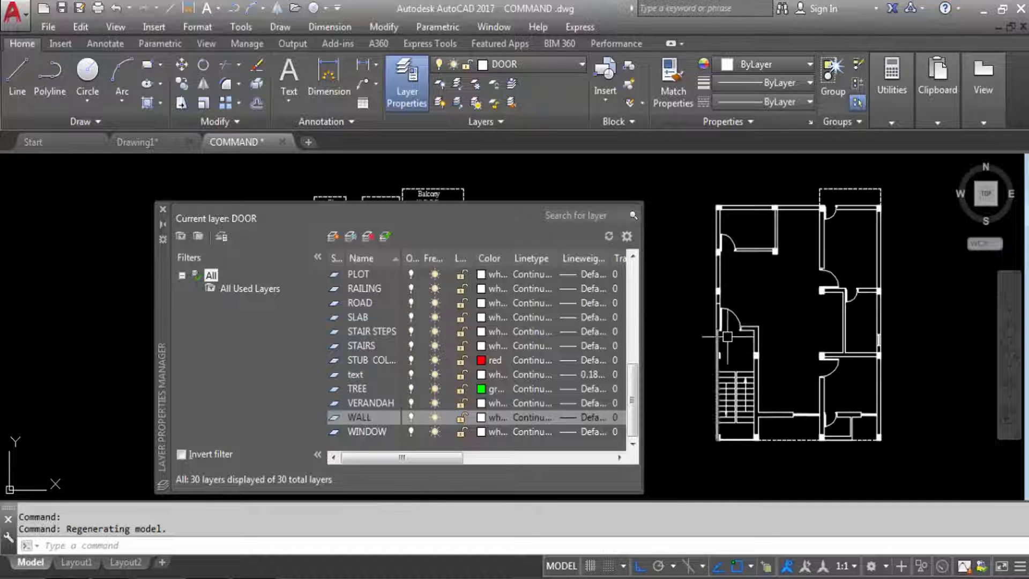
pyautogui.scroll(4, 748, 313)
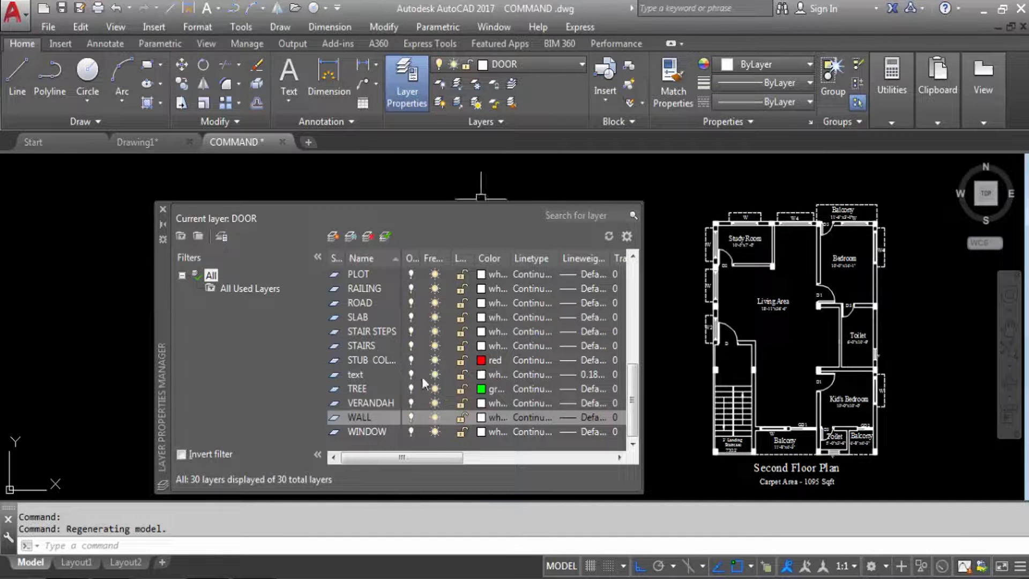
pyautogui.click(370, 329)
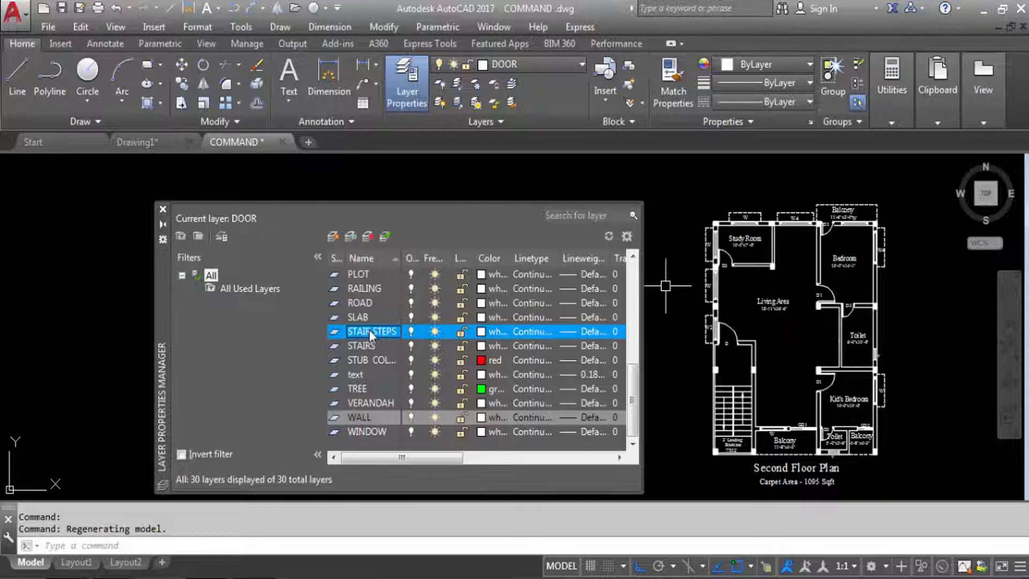
pyautogui.press('t')
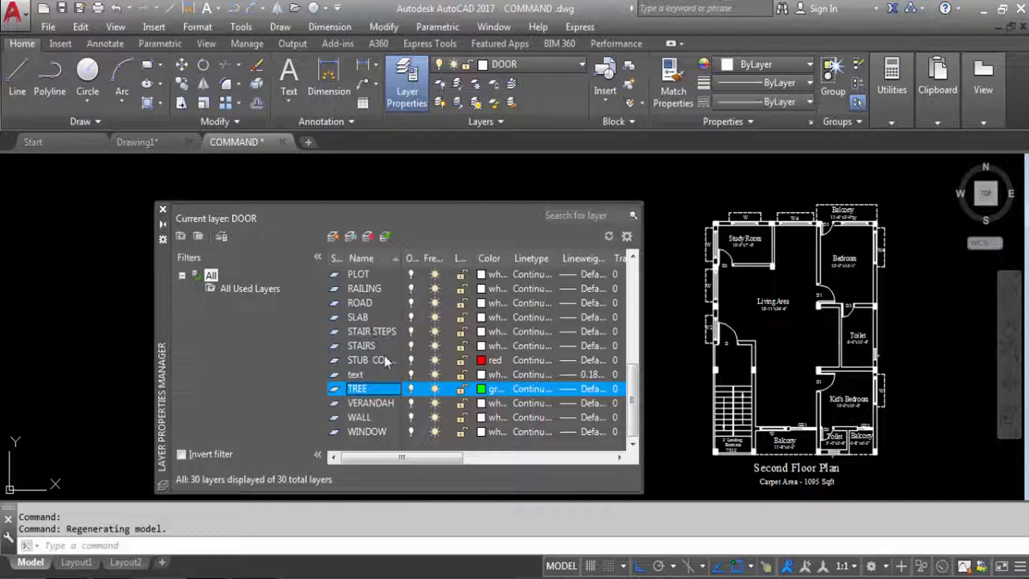
pyautogui.click(410, 374)
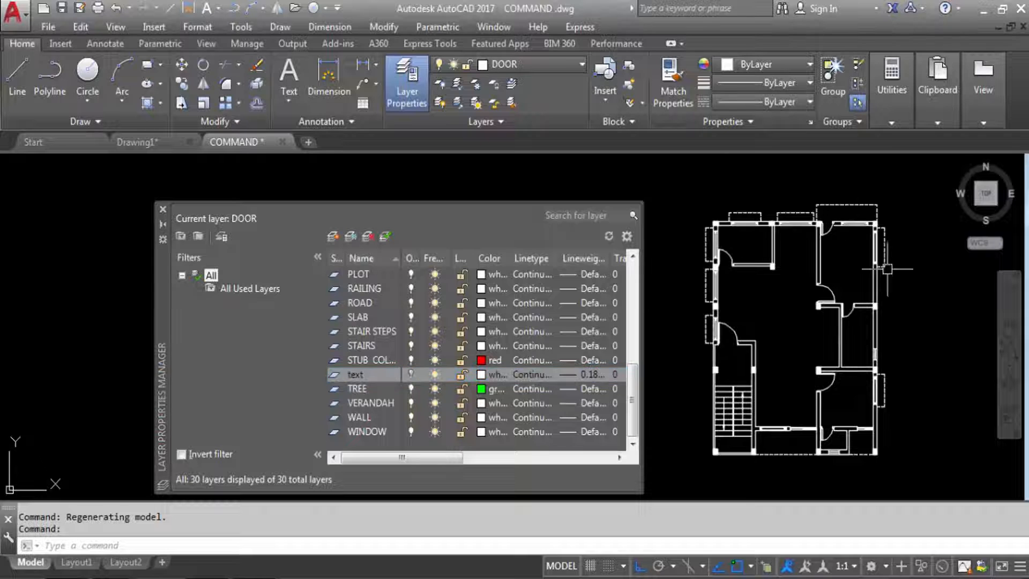
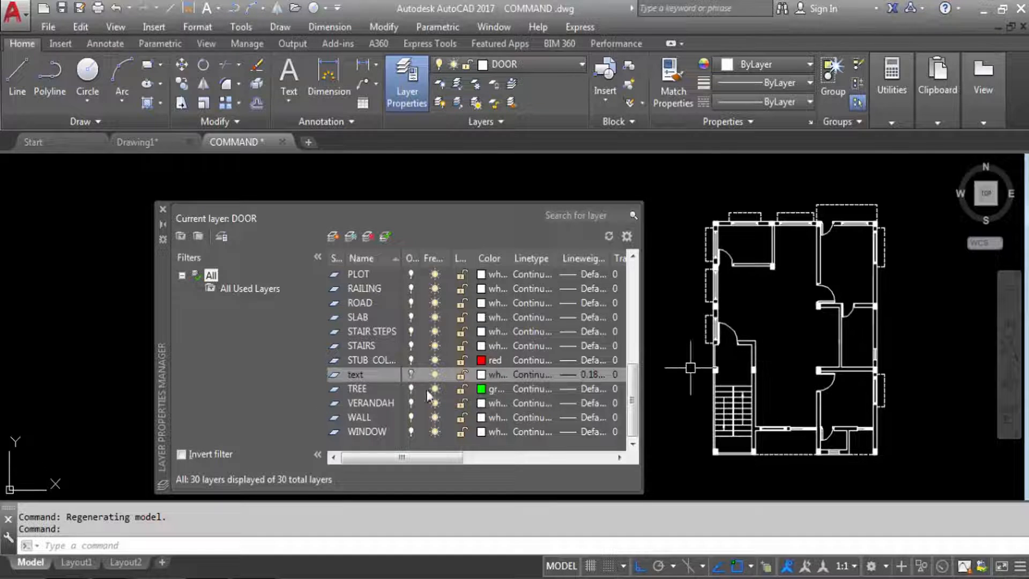
pyautogui.click(412, 375)
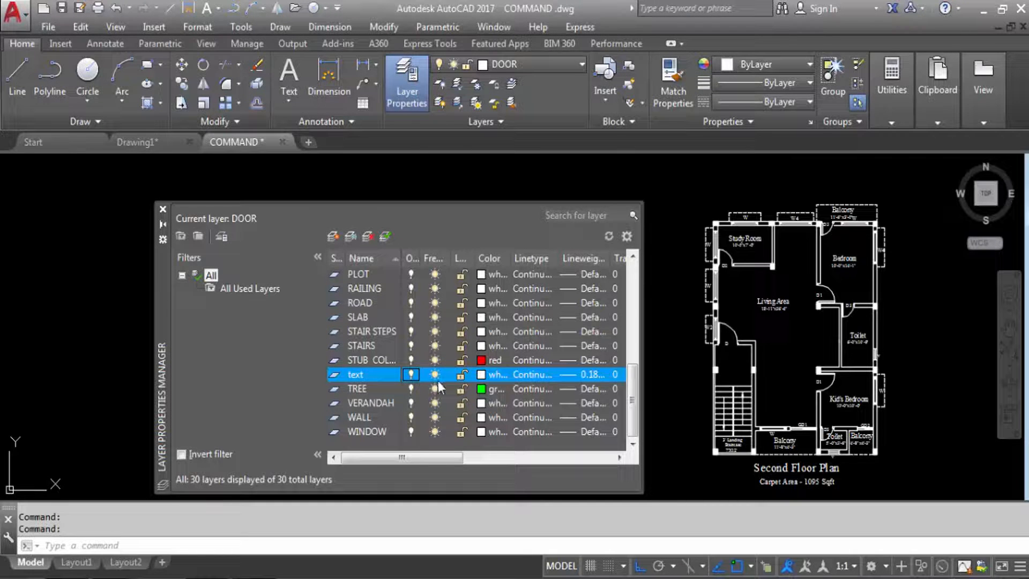
pyautogui.click(435, 375)
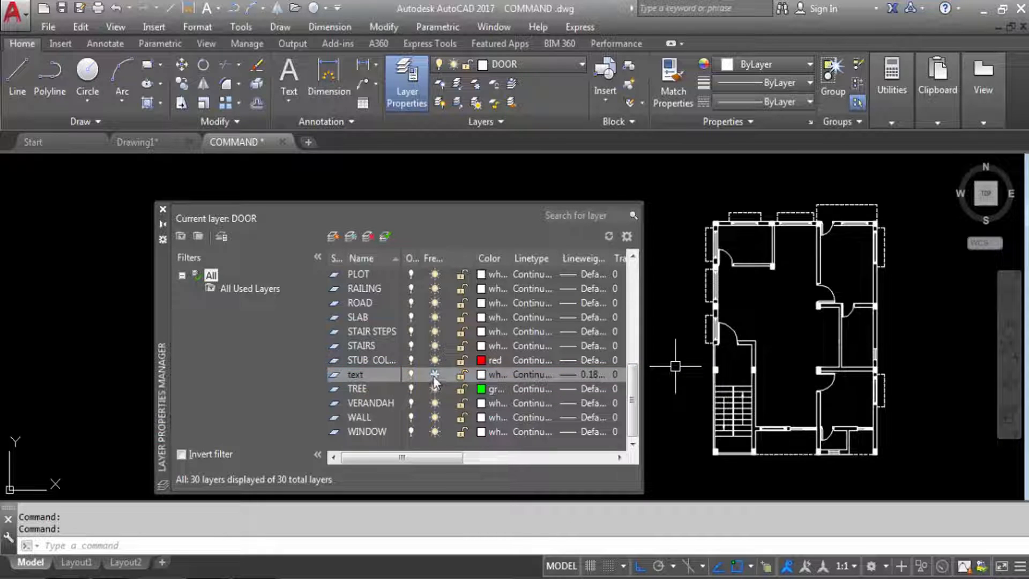
# Step: Thaw the text layer and lock it
pyautogui.click(434, 375)
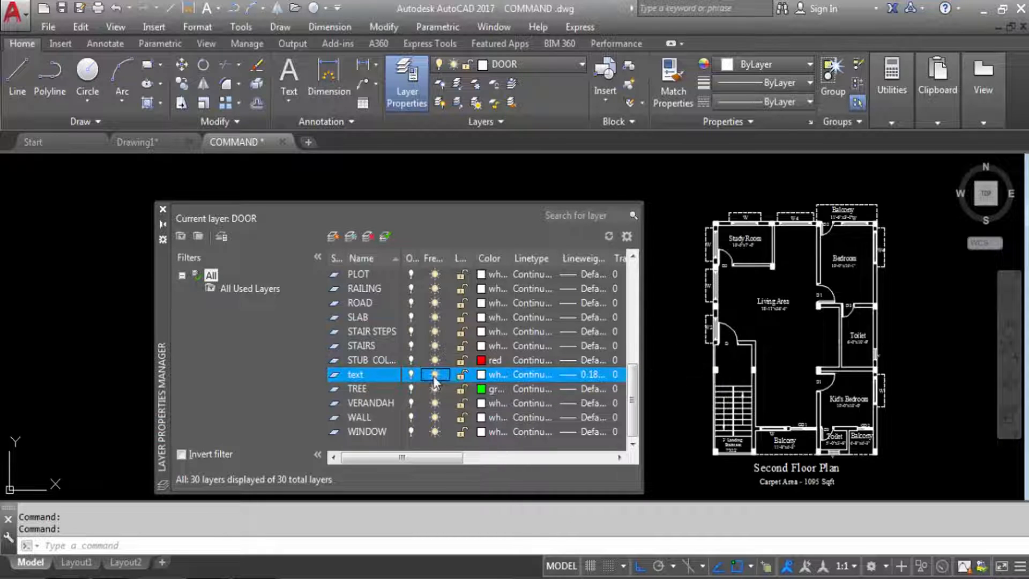
pyautogui.click(463, 376)
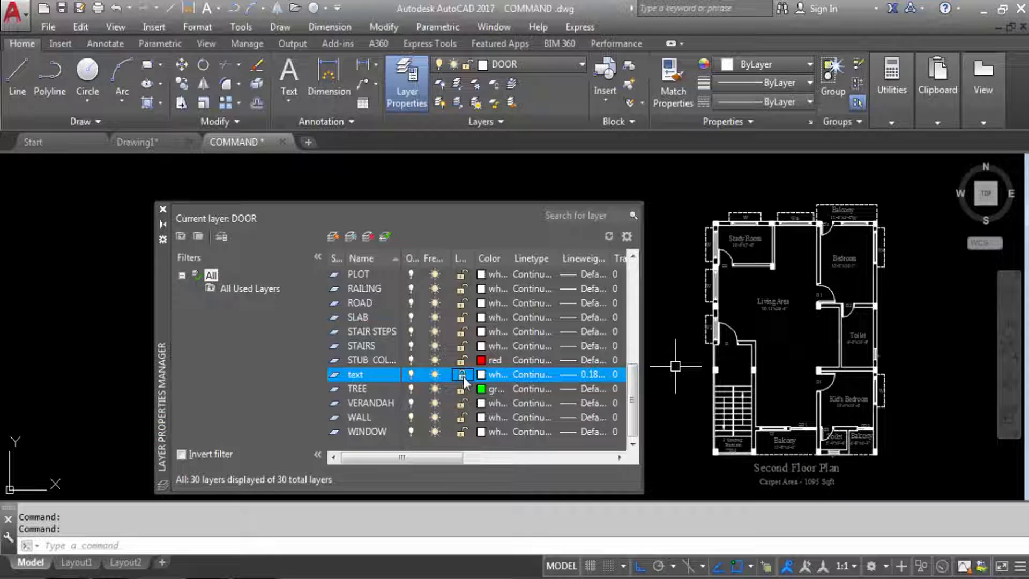
pyautogui.click(464, 378)
pyautogui.click(462, 376)
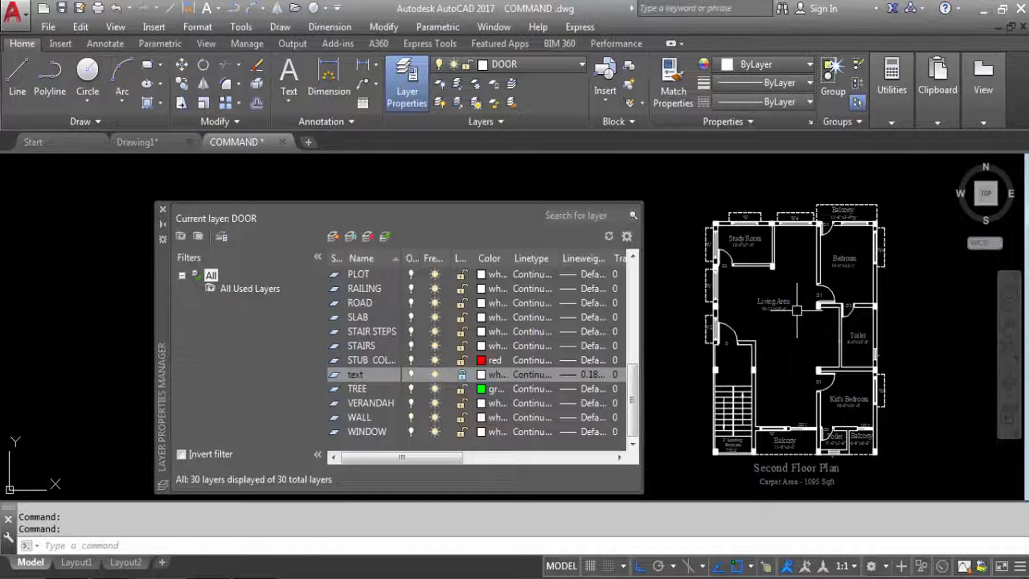
# Step: Try to erase the Living Area label on the locked text layer, and unlock that layer
pyautogui.click(774, 306)
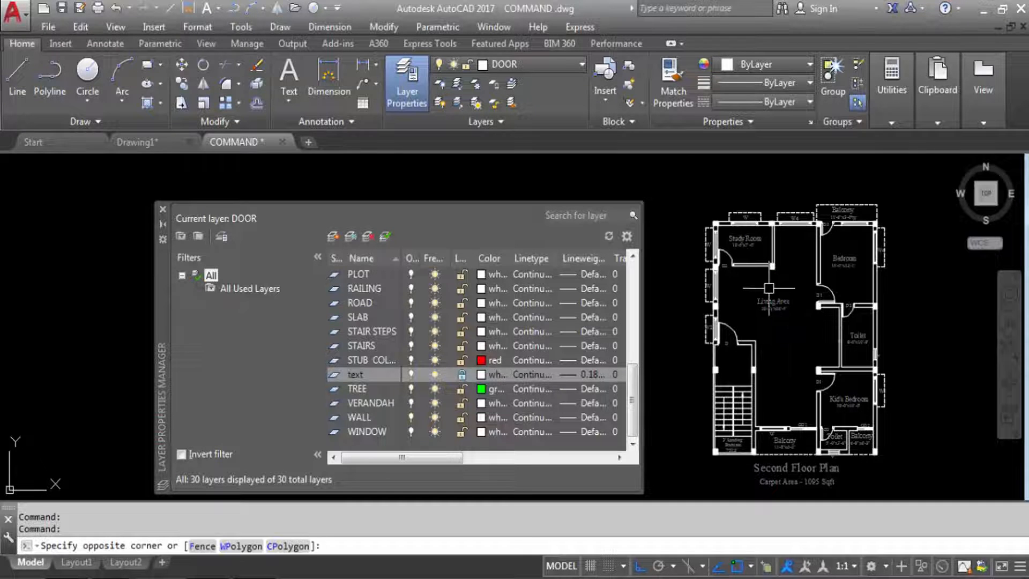
pyautogui.click(790, 318)
pyautogui.press('Delete')
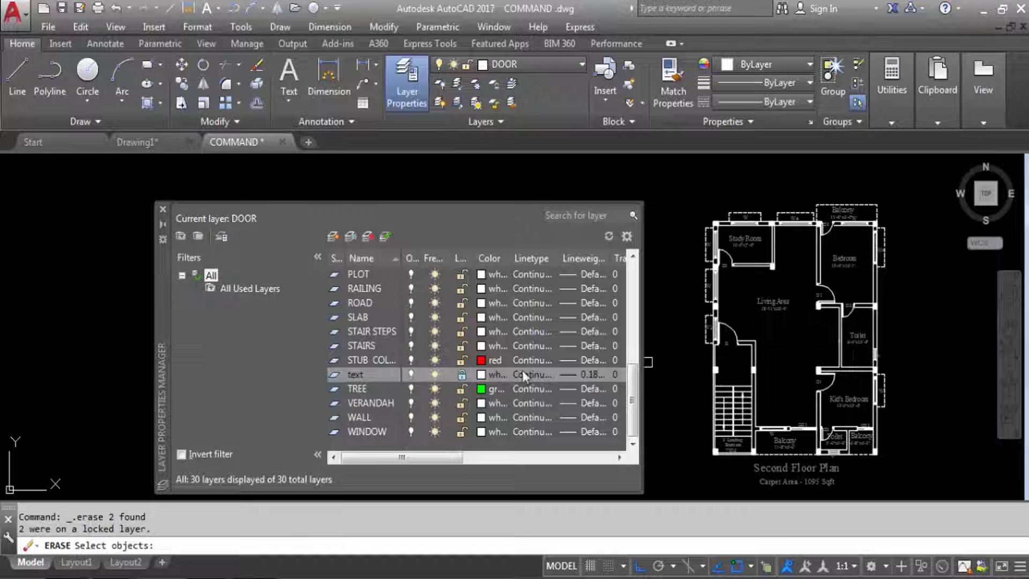
pyautogui.press('Escape')
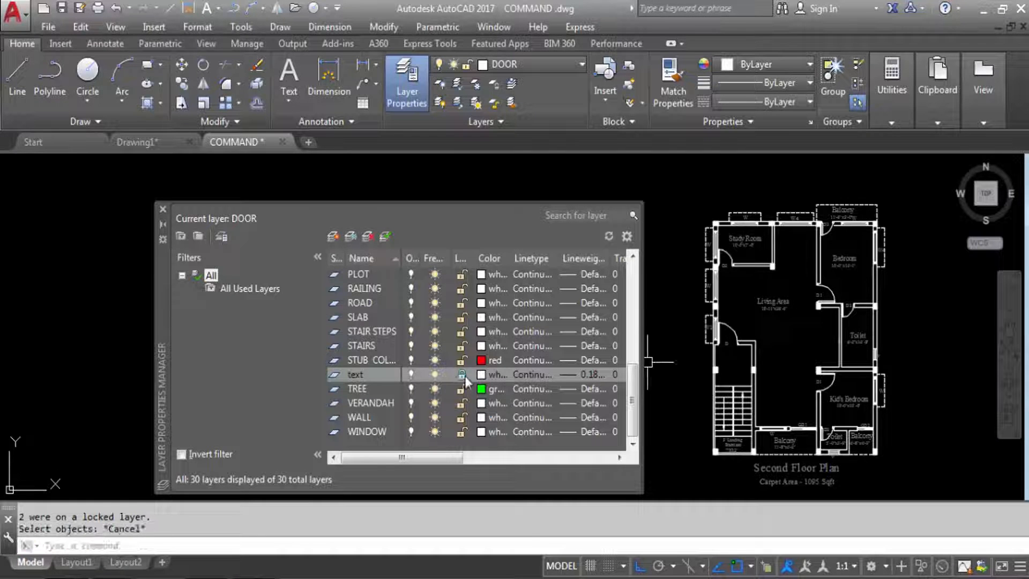
pyautogui.click(462, 375)
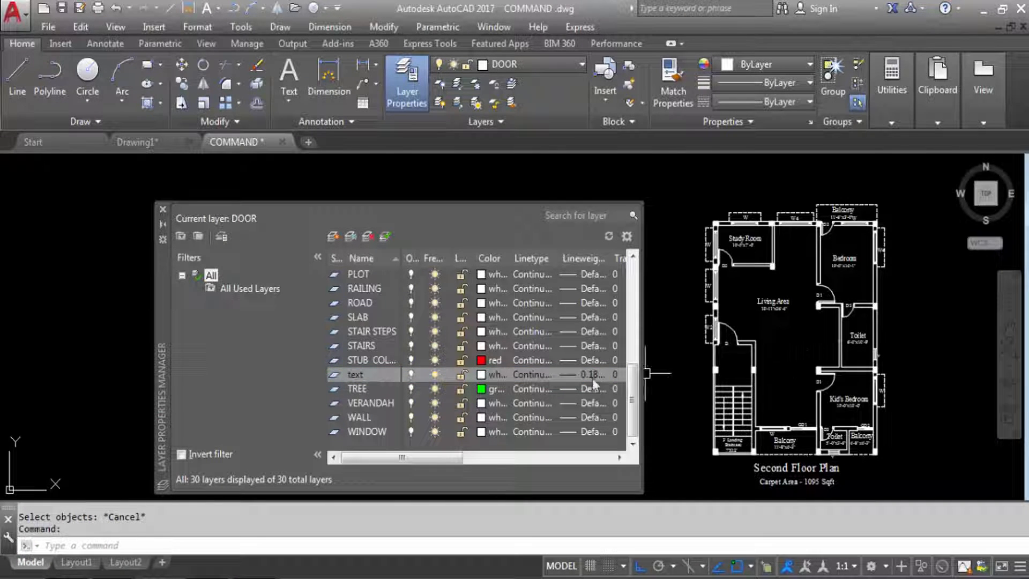
# Step: Lock the WALL layer and try to erase the wall between the Study Room and the Living Area
pyautogui.click(360, 417)
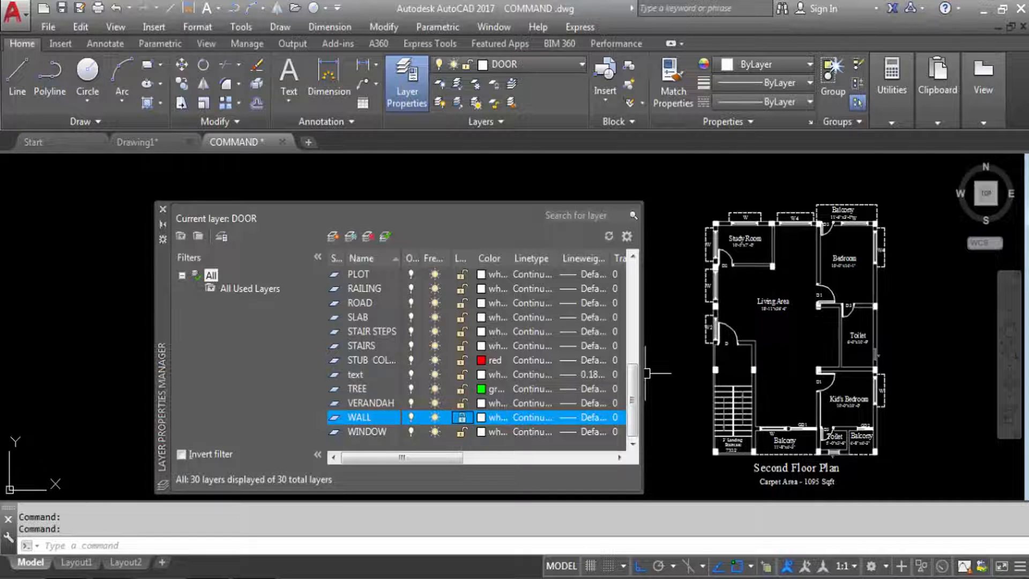
pyautogui.click(463, 421)
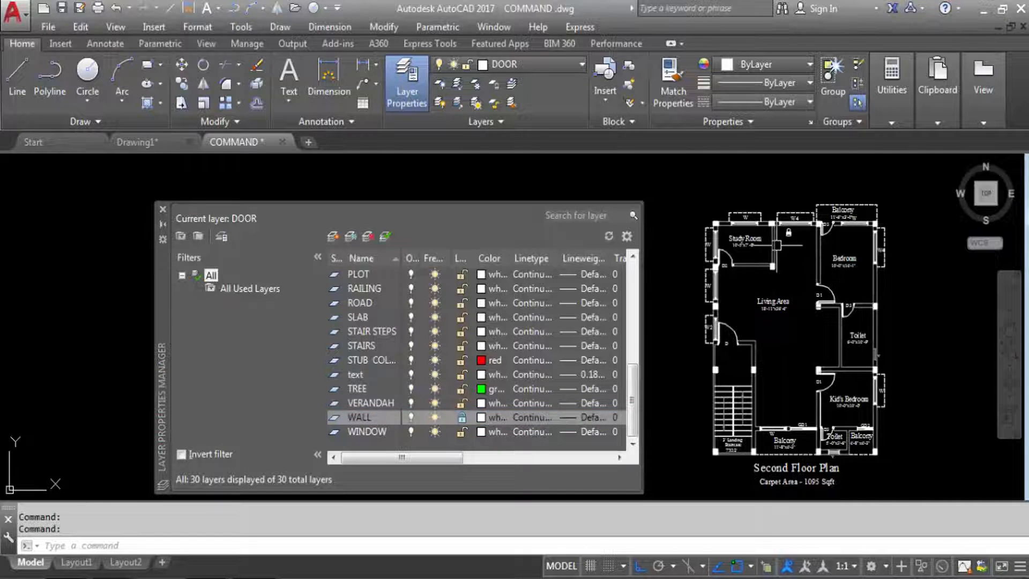
pyautogui.scroll(4, 780, 245)
pyautogui.click(730, 272)
pyautogui.click(777, 274)
pyautogui.press('Delete')
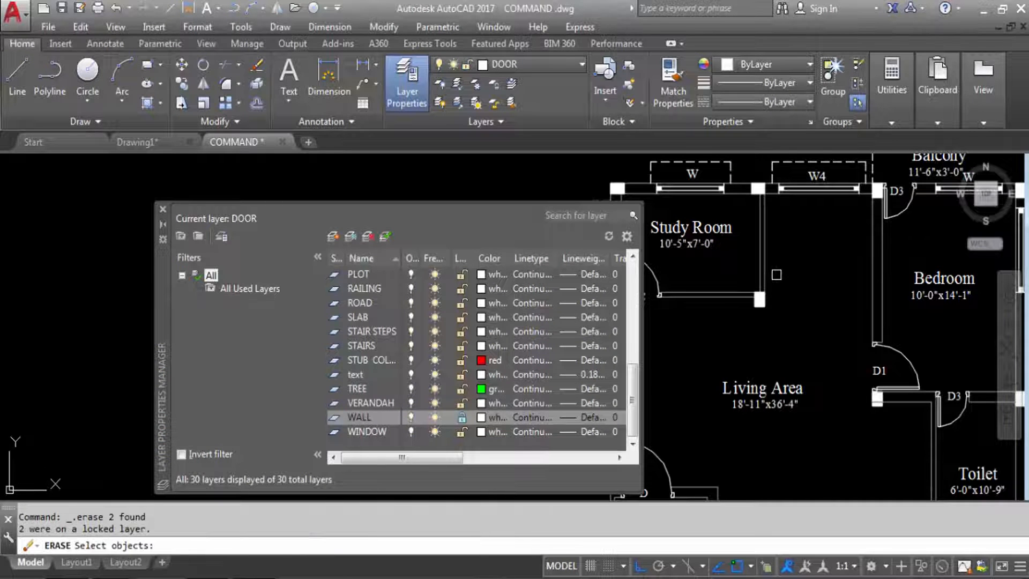
# Step: Unlock the WALL layer, erase one line of the Study Room's side wall, and undo the erasure
pyautogui.click(462, 418)
pyautogui.press('Escape')
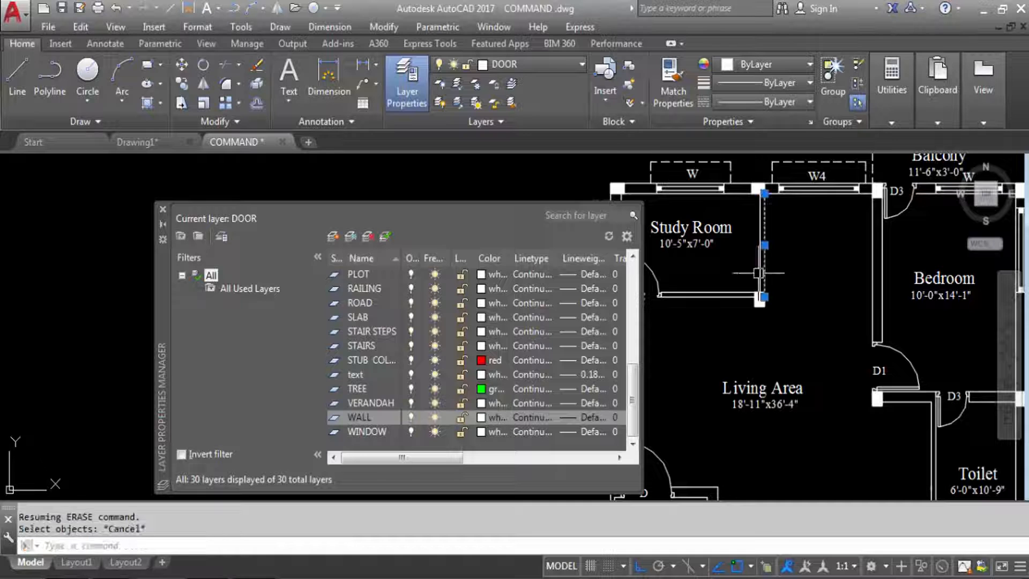
pyautogui.click(710, 306)
pyautogui.click(785, 245)
pyautogui.press('Delete')
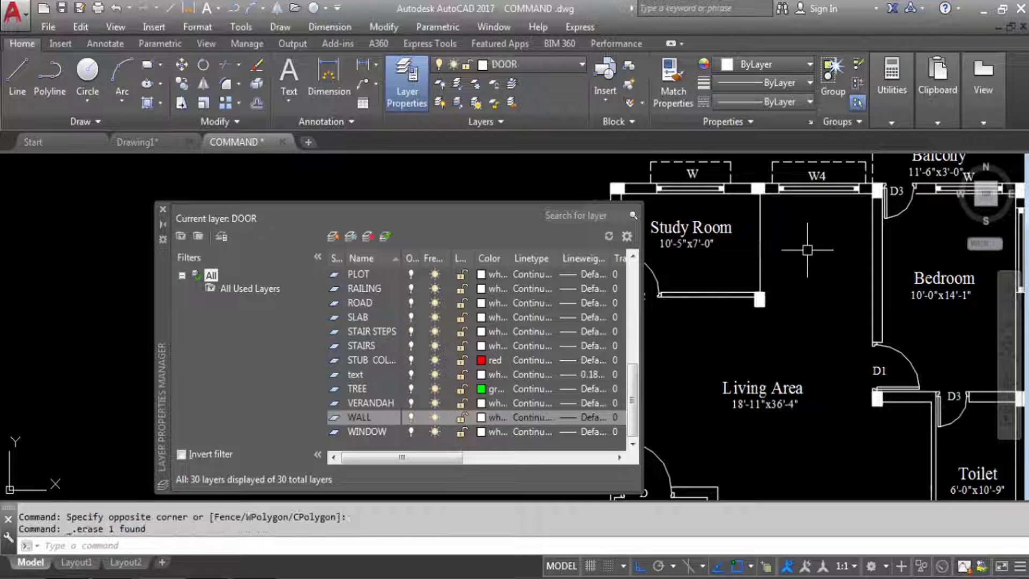
pyautogui.hotkey('ctrl', 'z')
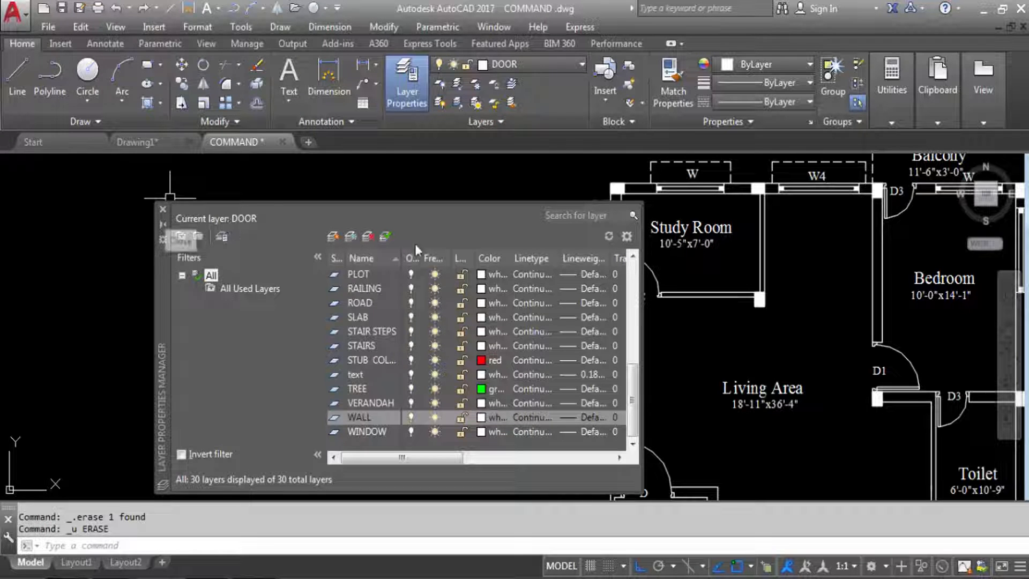
# Step: Call up the layer manager and move it clear of the floor plan, with the whole plan in view
pyautogui.write('LA')
pyautogui.press('Return')
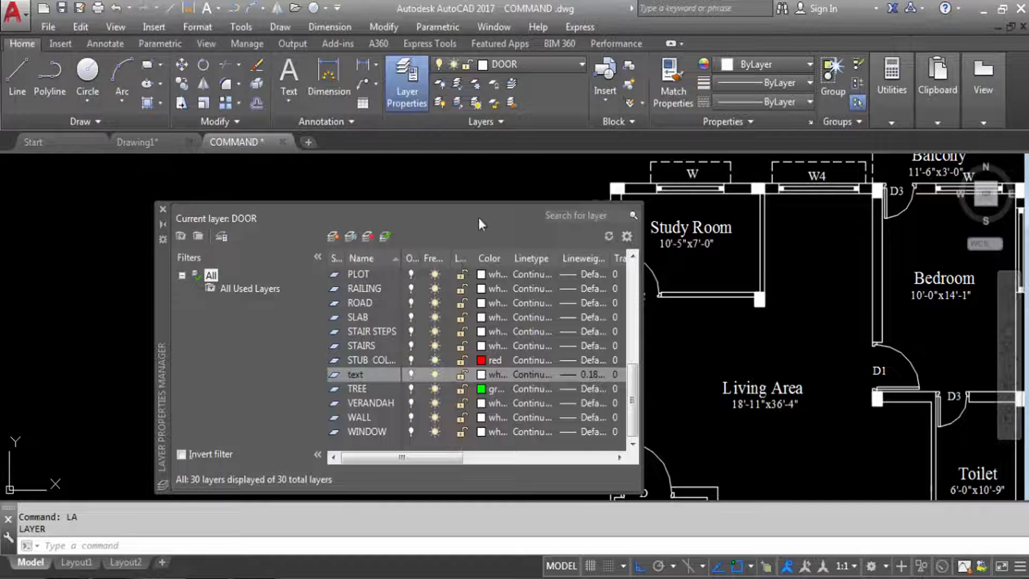
pyautogui.moveTo(163, 282); pyautogui.dragTo(123, 263)
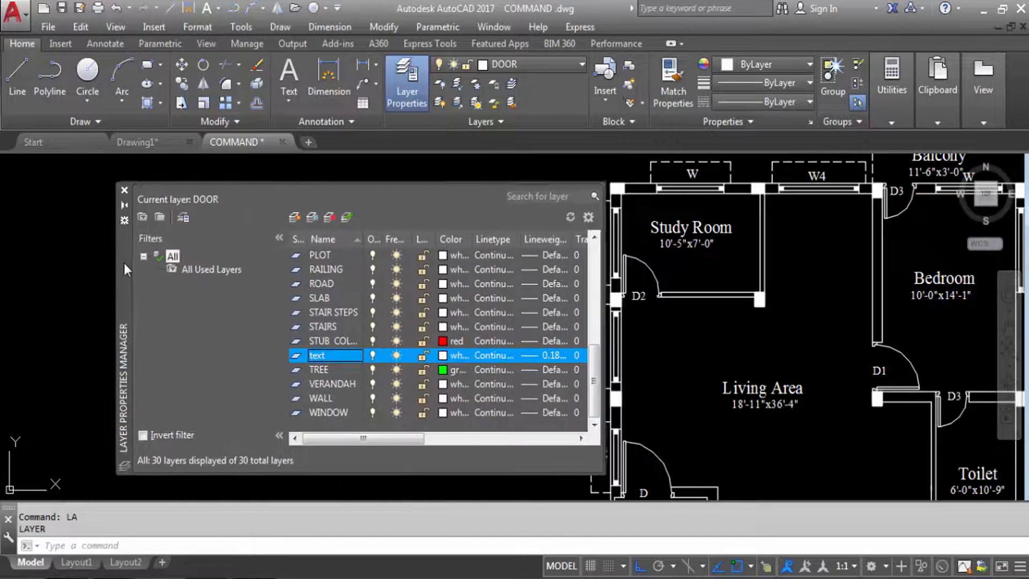
pyautogui.click(793, 261)
pyautogui.click(767, 233)
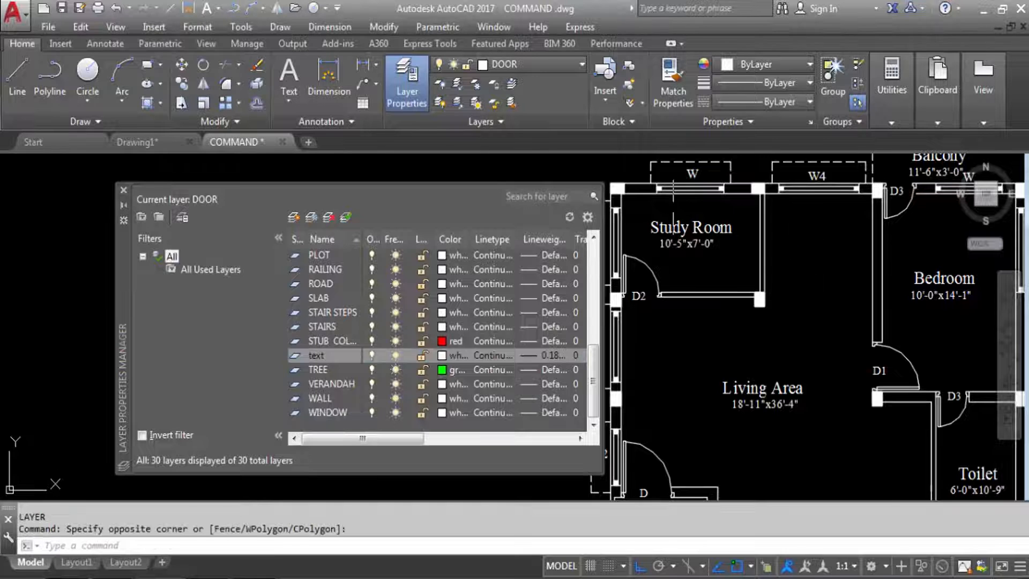
pyautogui.scroll(-4, 674, 198)
pyautogui.scroll(3, 676, 206)
pyautogui.scroll(-2, 690, 223)
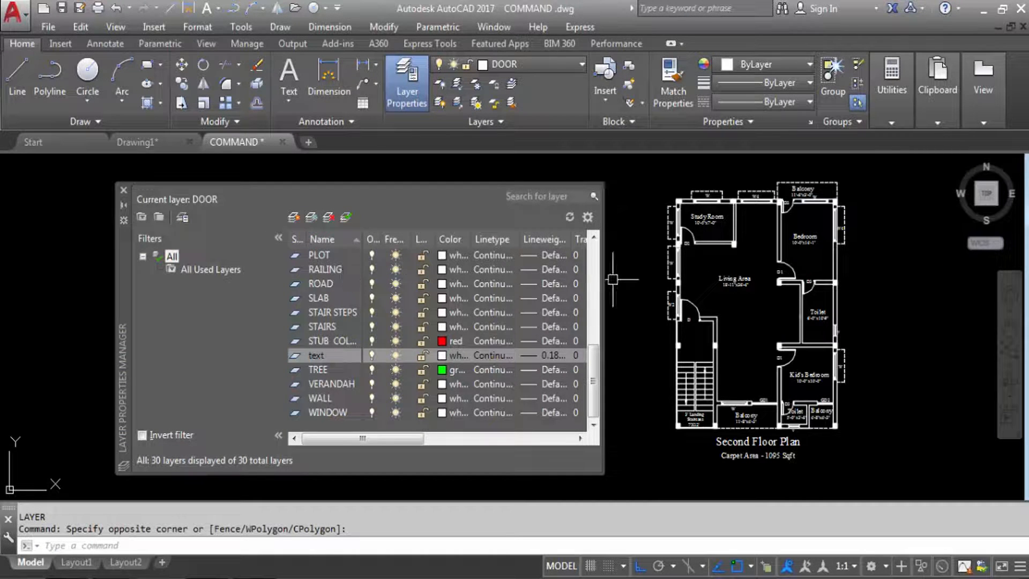
# Step: Turn the WALL and text layers off and back on twice to compare the plan with and without them
pyautogui.click(323, 399)
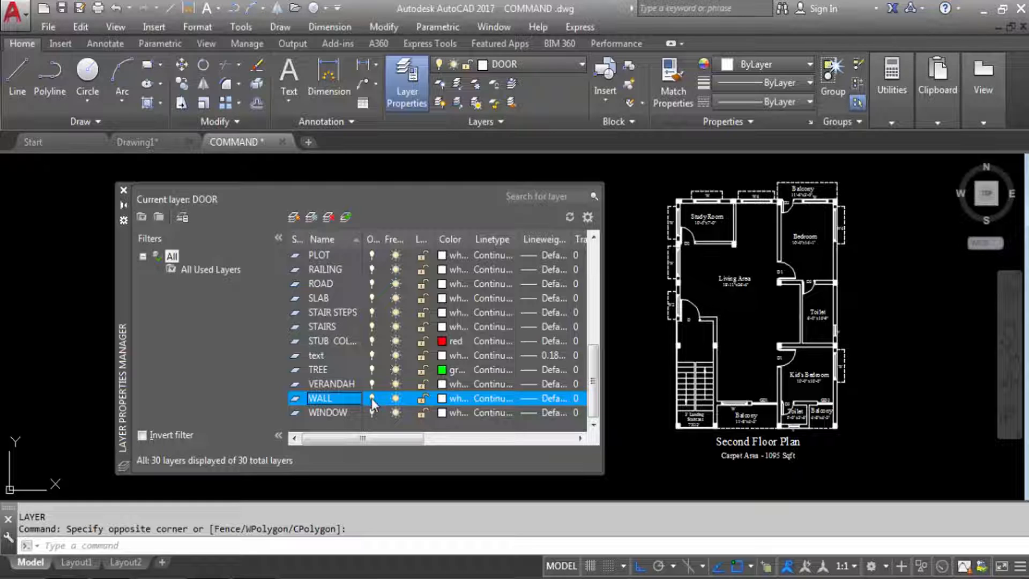
pyautogui.click(372, 397)
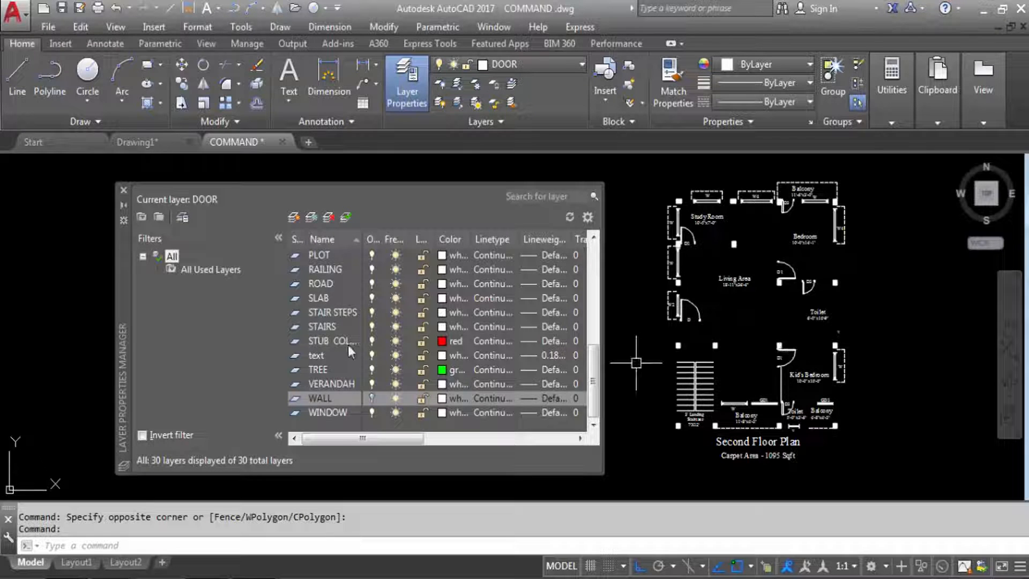
pyautogui.click(371, 356)
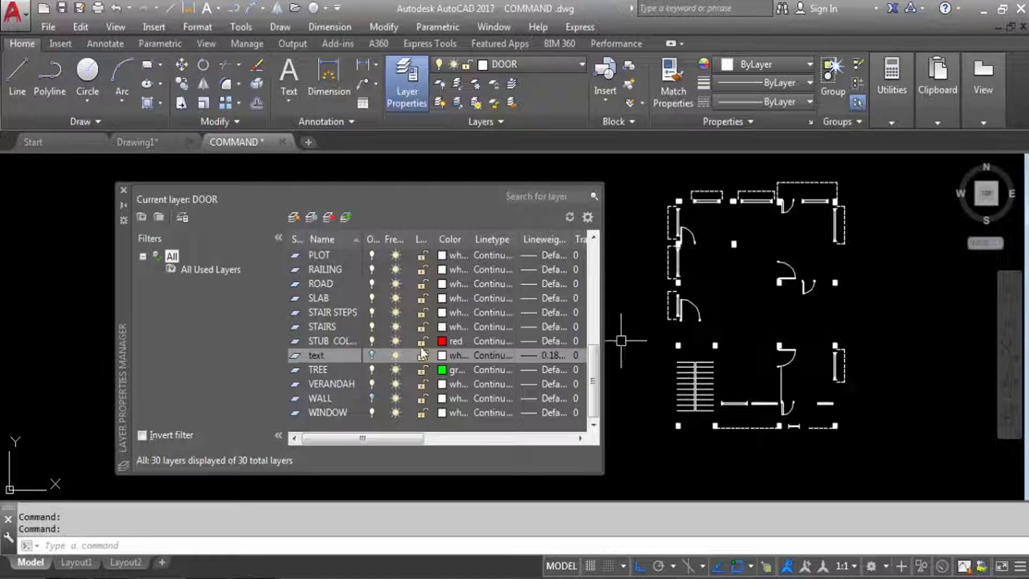
pyautogui.click(372, 355)
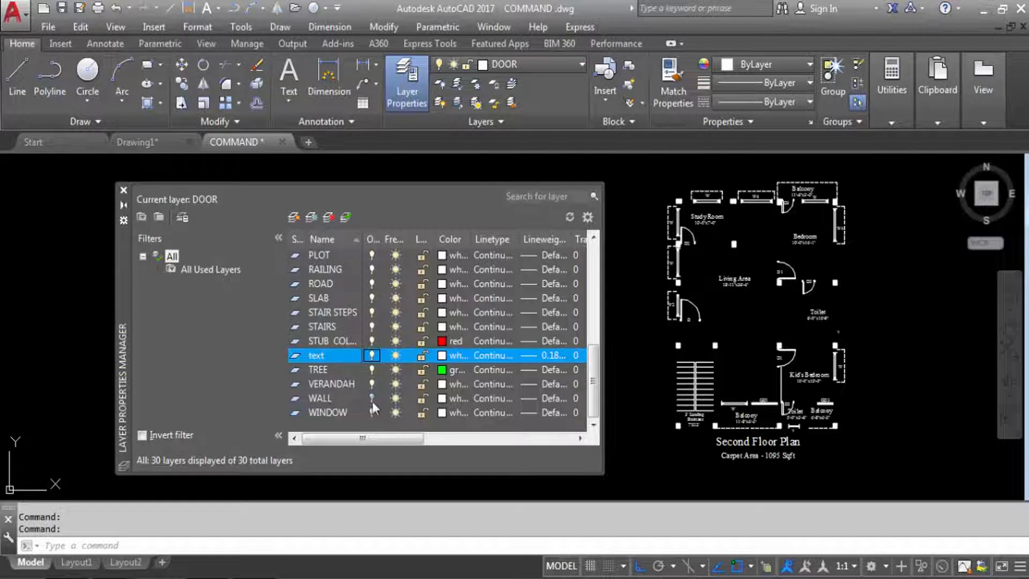
pyautogui.click(372, 400)
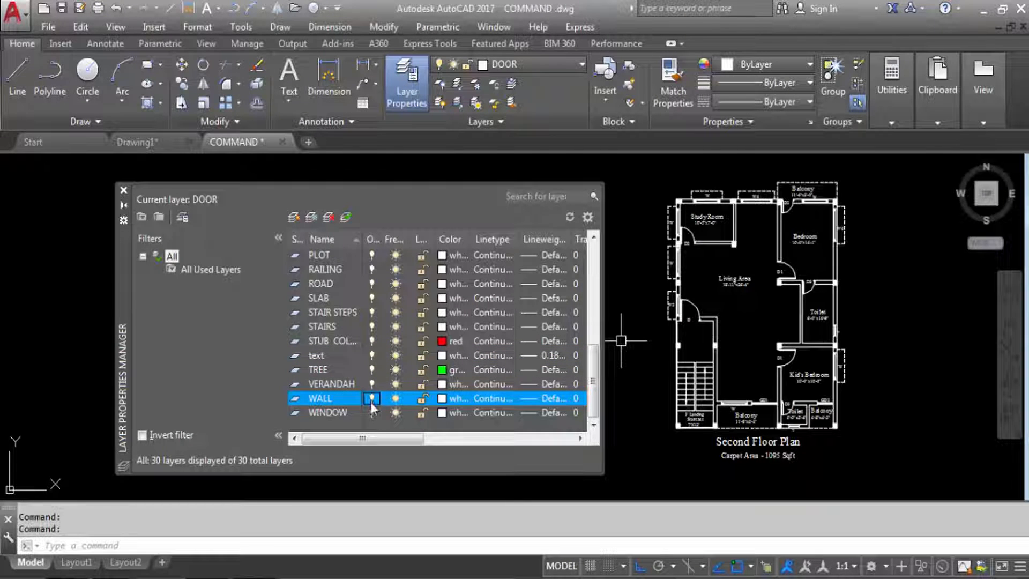
pyautogui.click(372, 399)
pyautogui.click(372, 355)
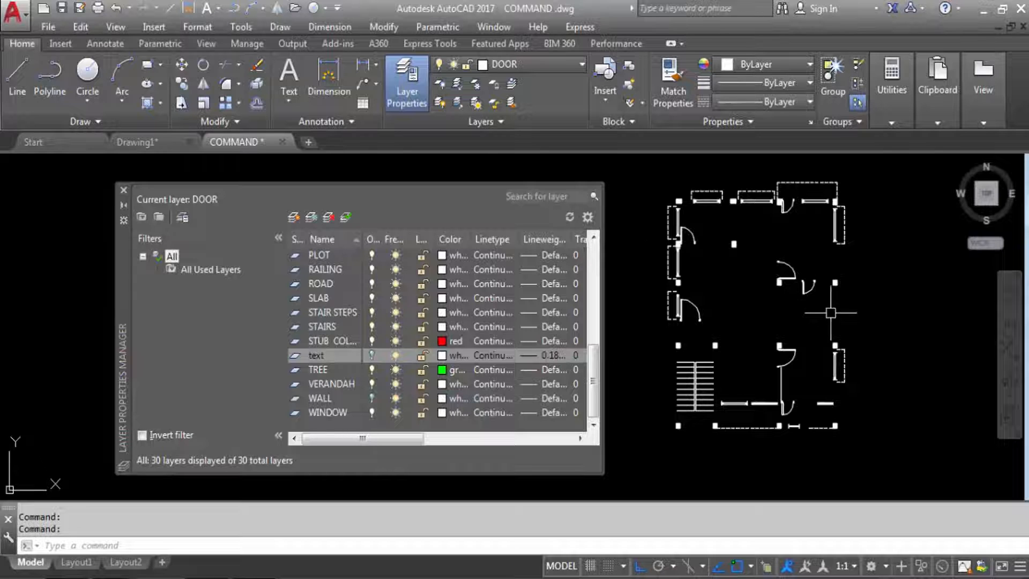
pyautogui.click(372, 355)
pyautogui.click(372, 397)
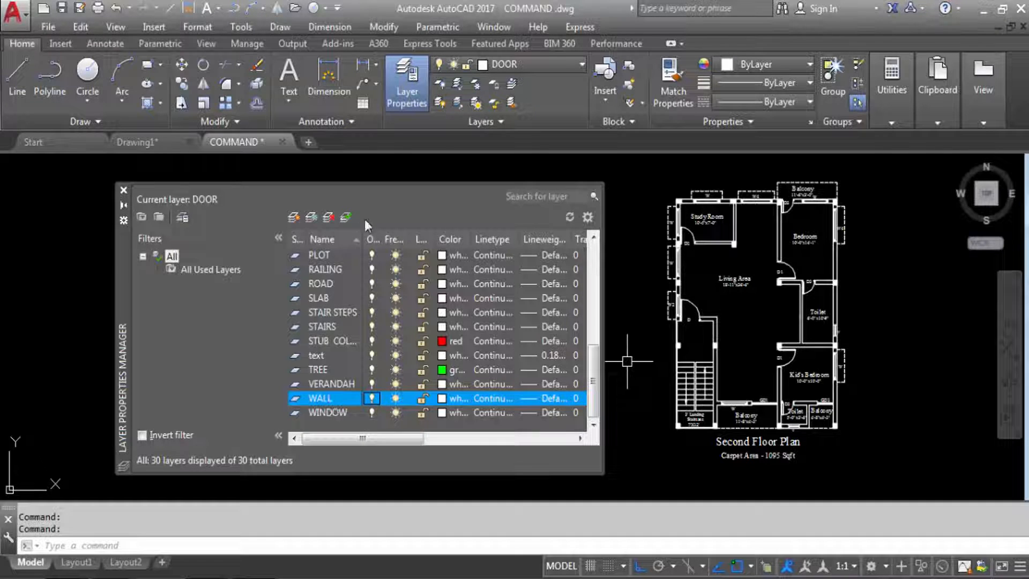
# Step: Make WALL the current layer and turn it off
pyautogui.click(344, 219)
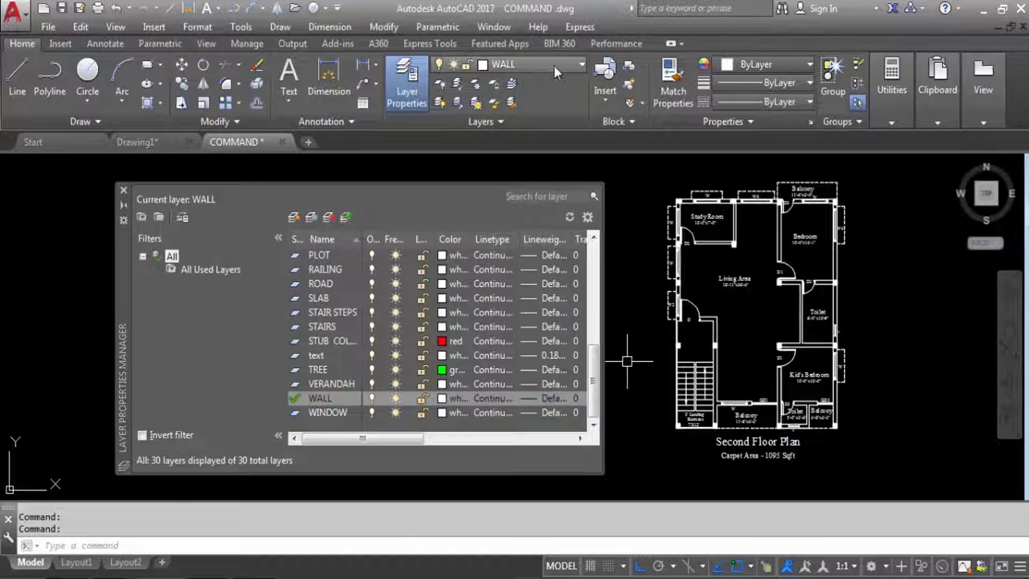
pyautogui.click(371, 398)
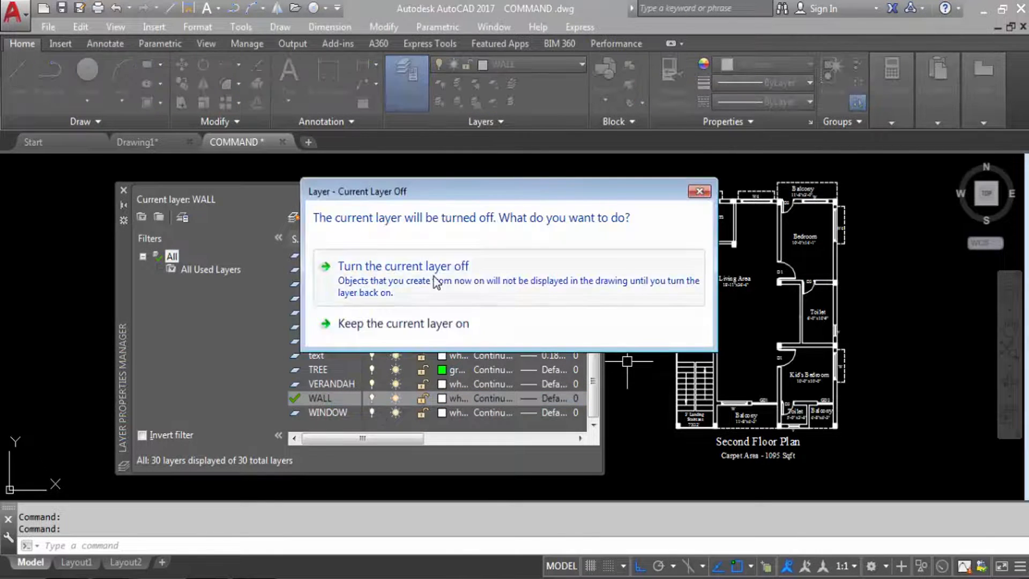
pyautogui.click(441, 278)
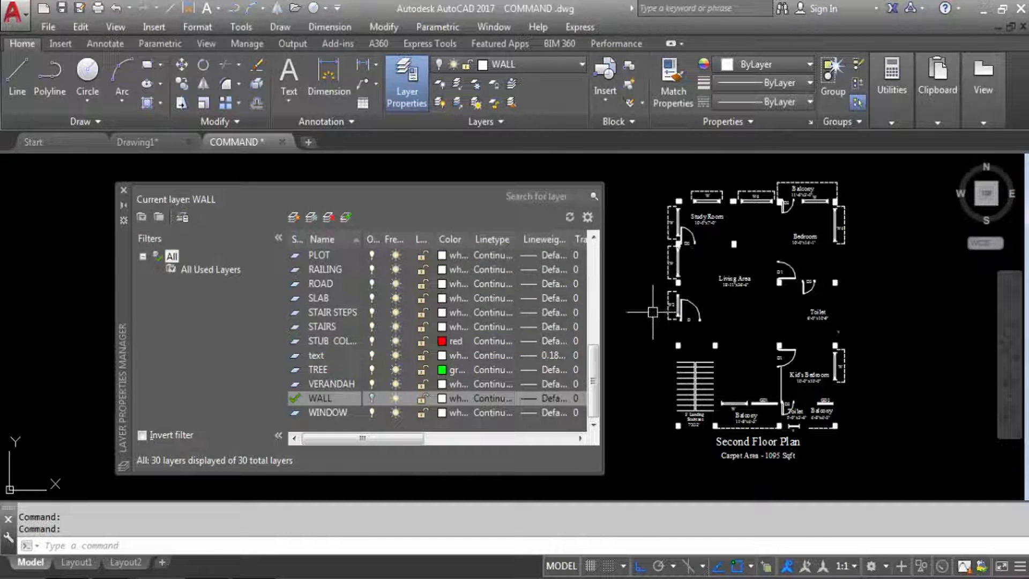
# Step: Draw several connected test lines in the empty space beside the plan's Toilet and Kid's Bedroom on the hidden WALL layer, switching ortho off
pyautogui.write('L')
pyautogui.press('Return')
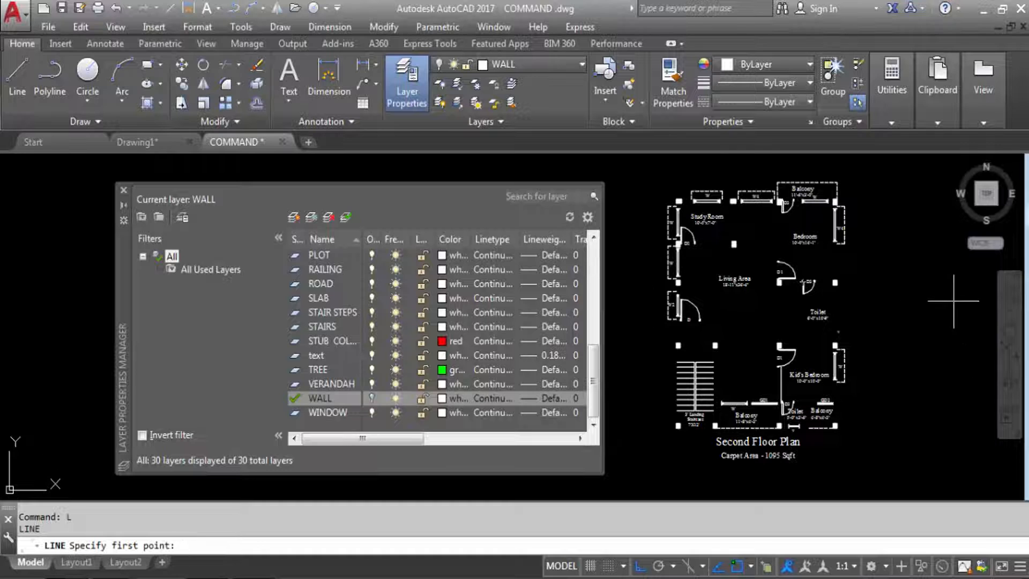
pyautogui.click(897, 294)
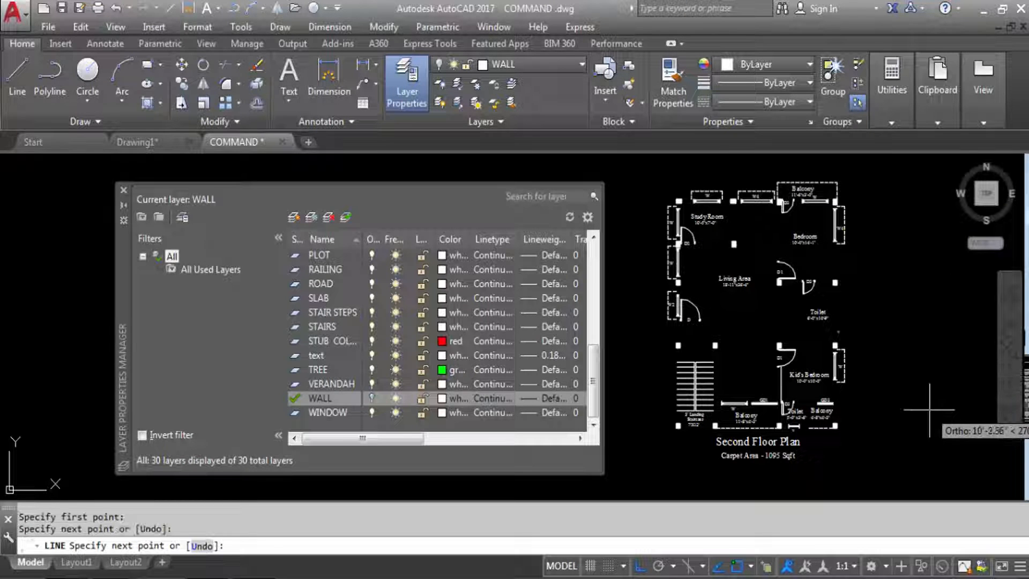
pyautogui.press('F8')
pyautogui.click(901, 318)
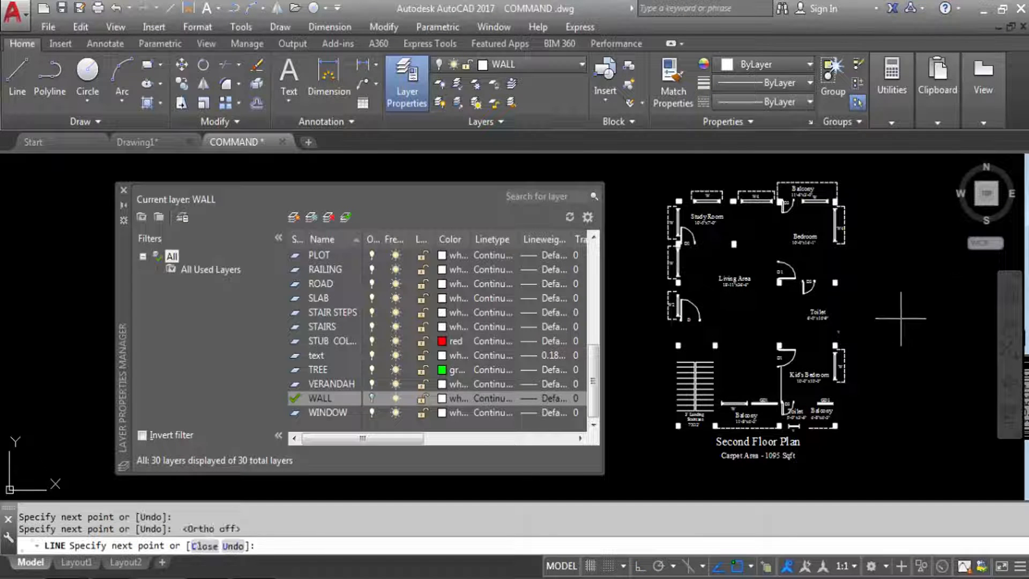
pyautogui.click(901, 320)
pyautogui.click(949, 351)
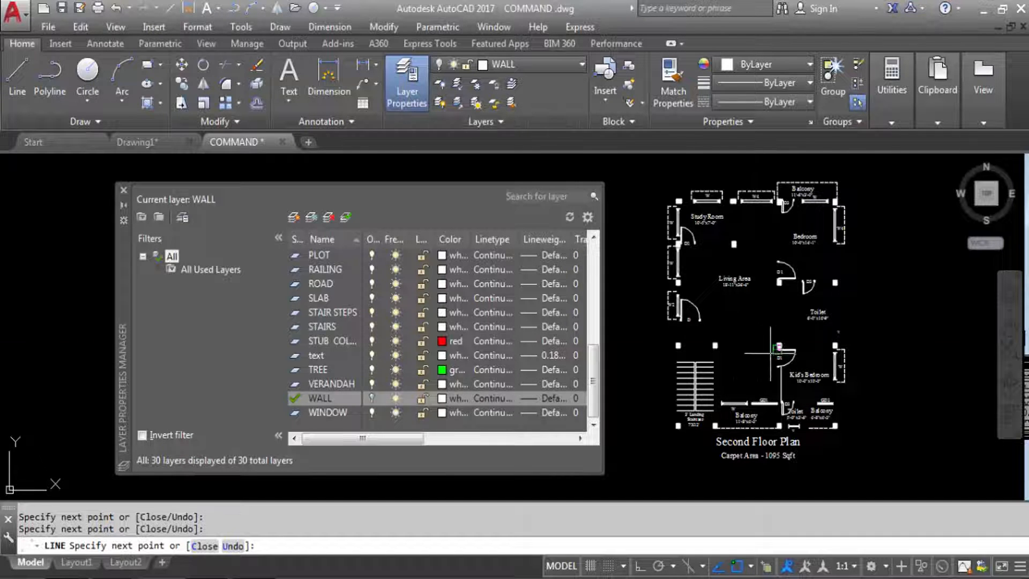
pyautogui.press('Return')
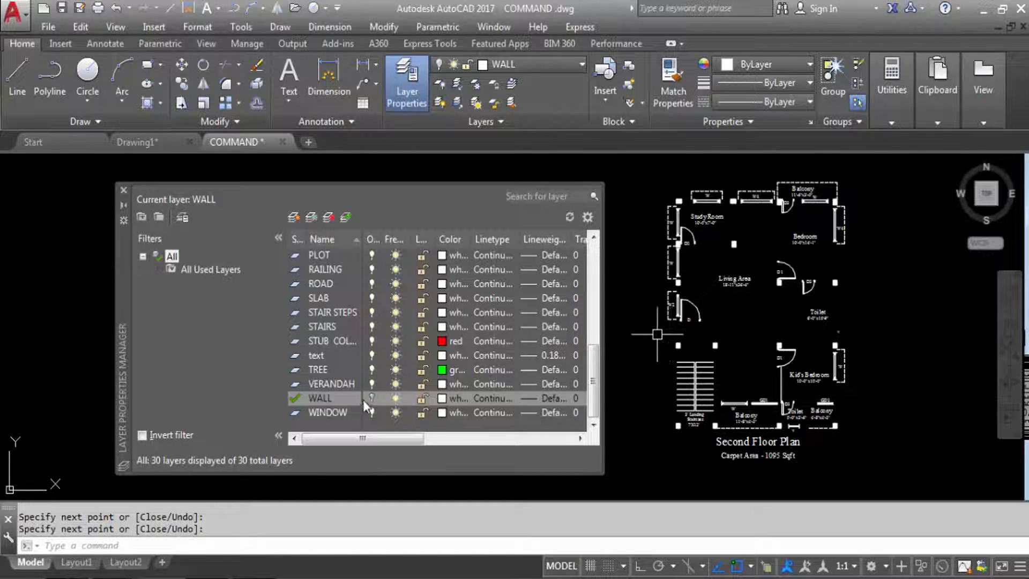
# Step: Turn the WALL layer back on and erase the test lines beside the plan
pyautogui.click(372, 398)
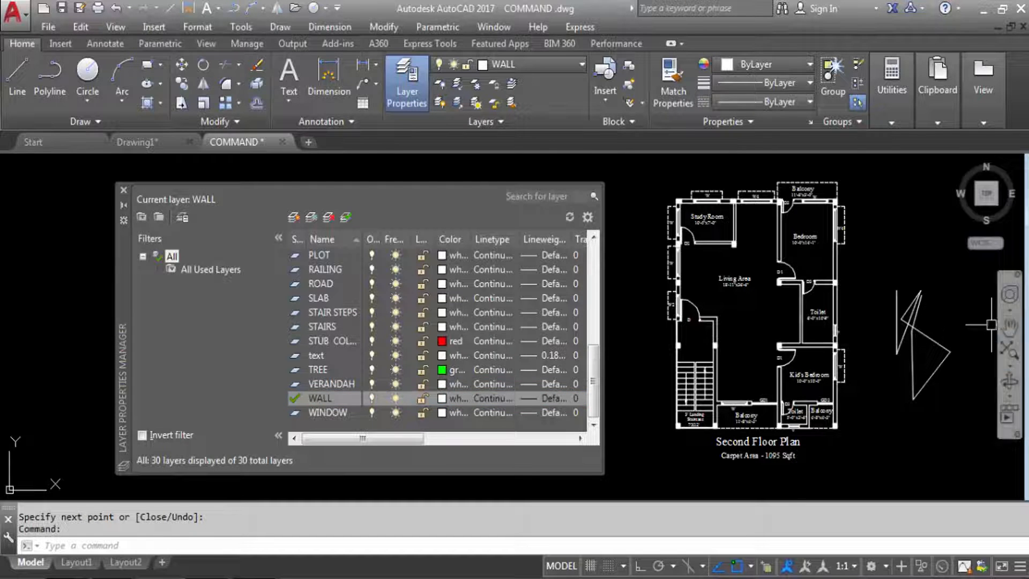
pyautogui.click(965, 413)
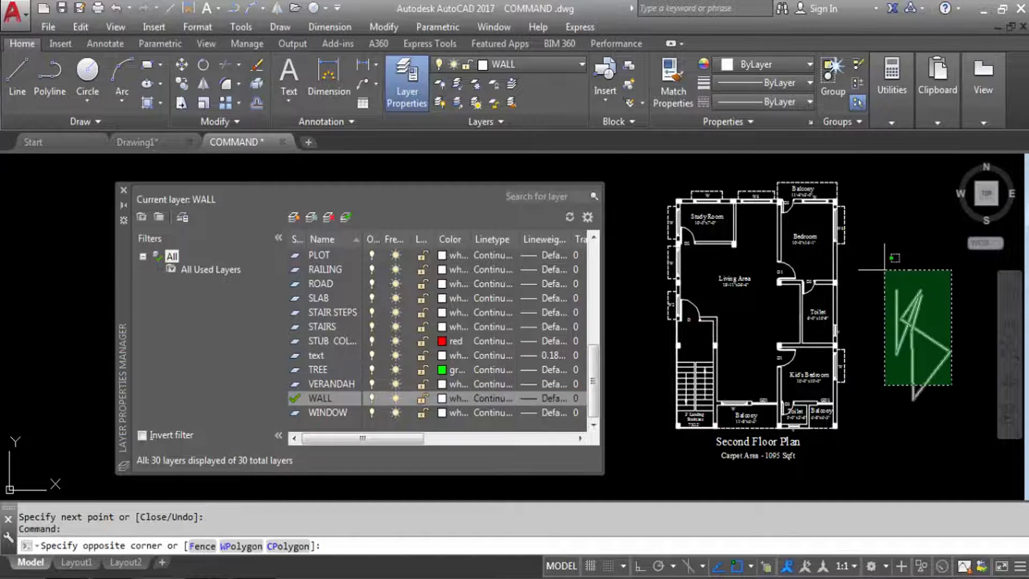
pyautogui.click(882, 268)
pyautogui.press('Delete')
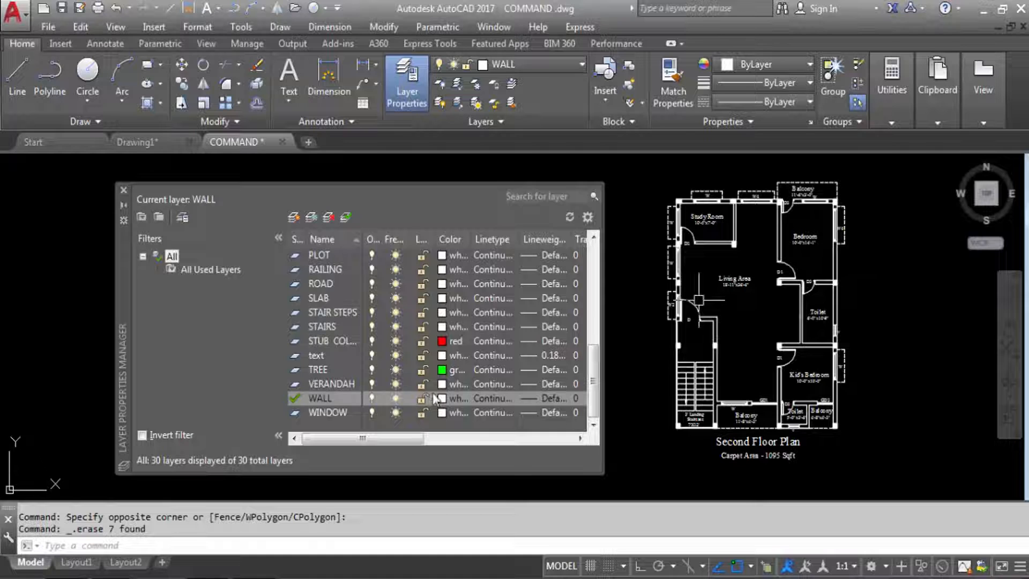
# Step: Turn off the text layer and make it the current layer, keeping it off
pyautogui.click(371, 355)
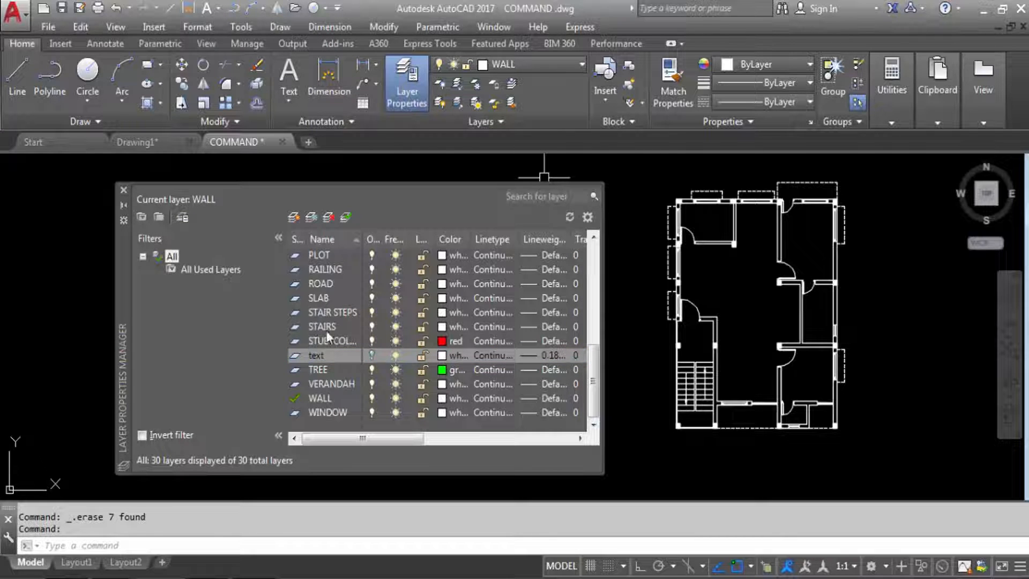
pyautogui.click(344, 218)
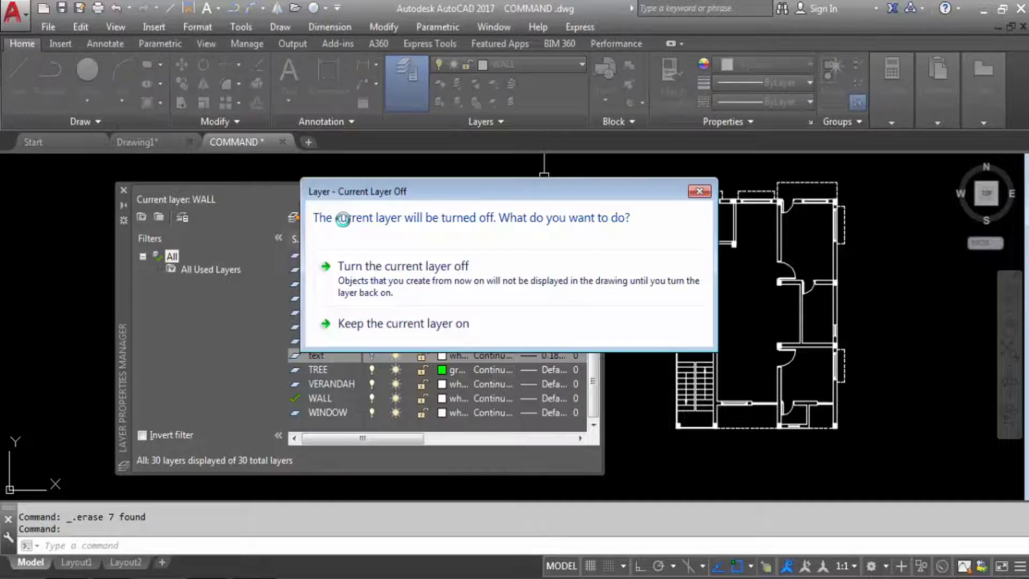
pyautogui.click(375, 270)
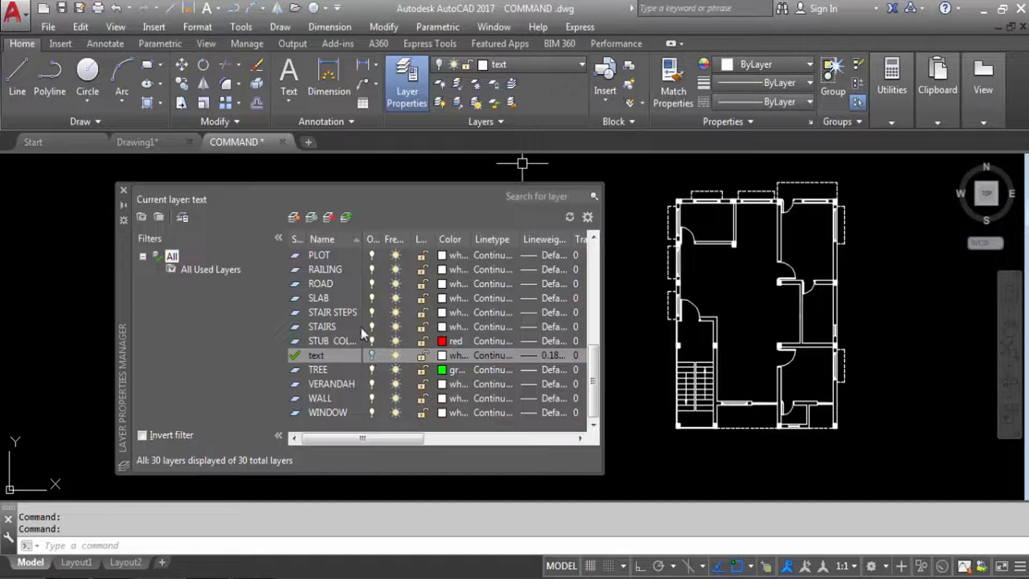
# Step: Draw a test rectangle and an overlapping circle beside the plan on the hidden text layer, and turn that layer back on
pyautogui.click(147, 65)
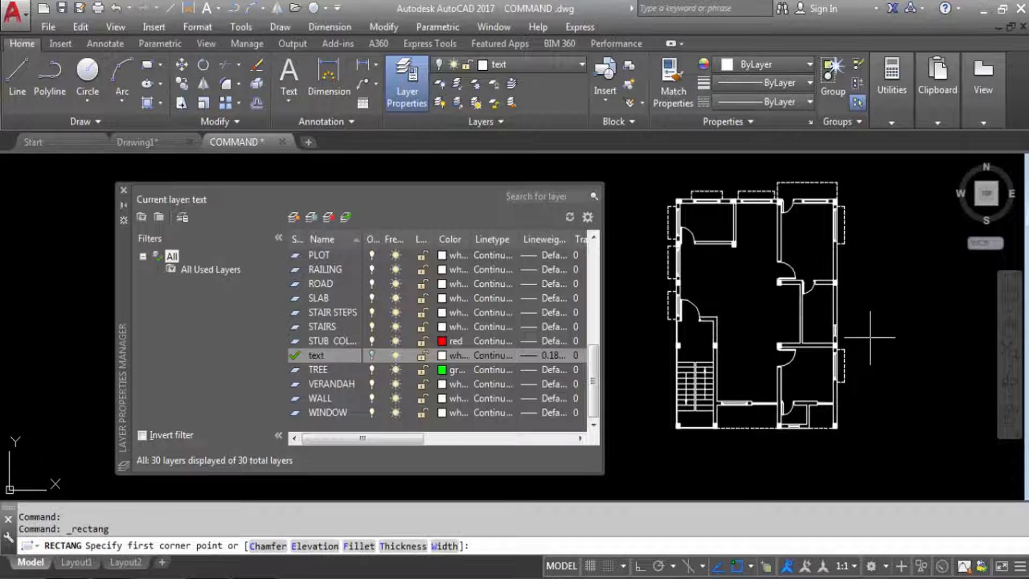
pyautogui.click(893, 289)
pyautogui.click(965, 403)
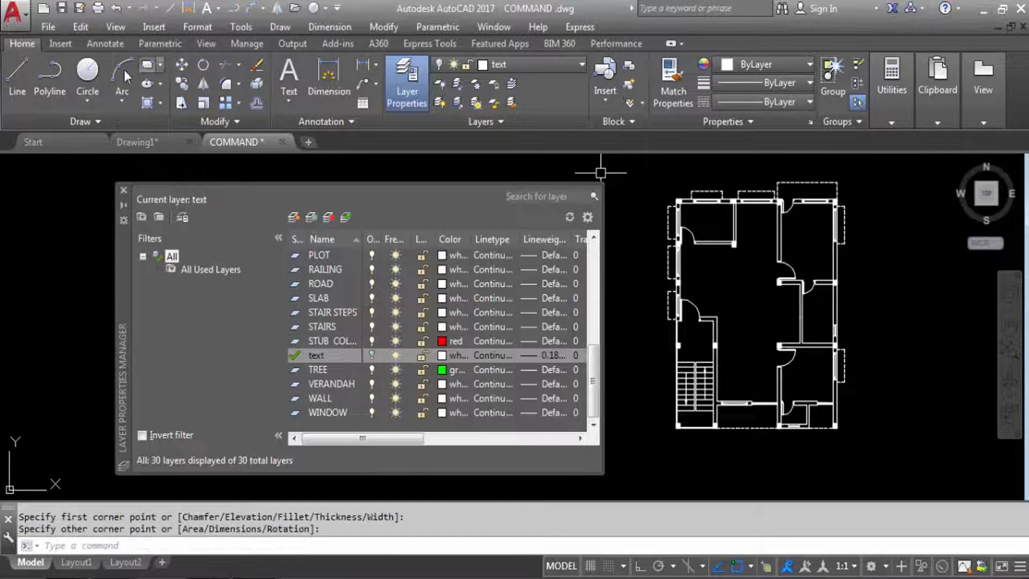
pyautogui.click(88, 72)
pyautogui.click(896, 289)
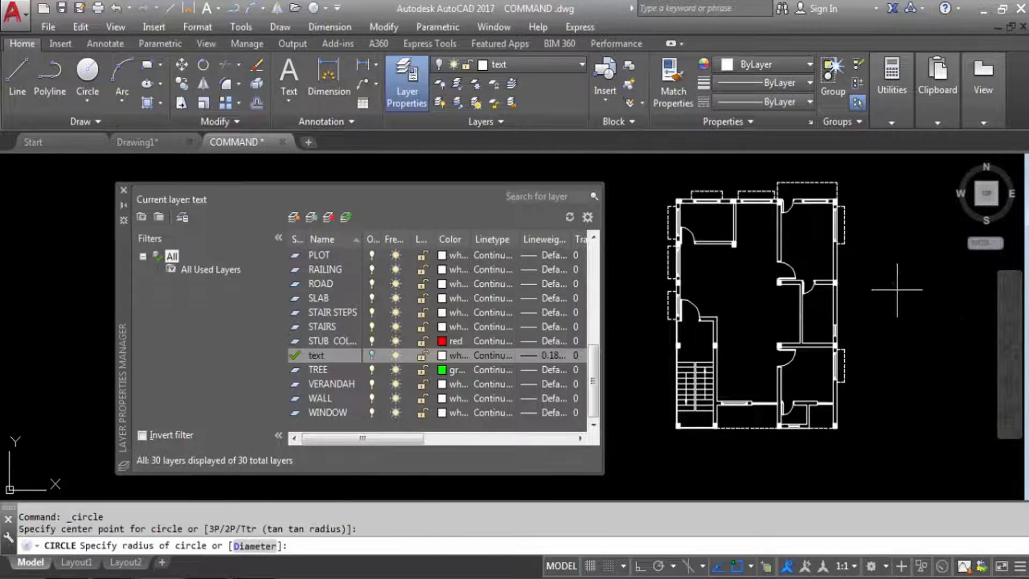
pyautogui.click(944, 356)
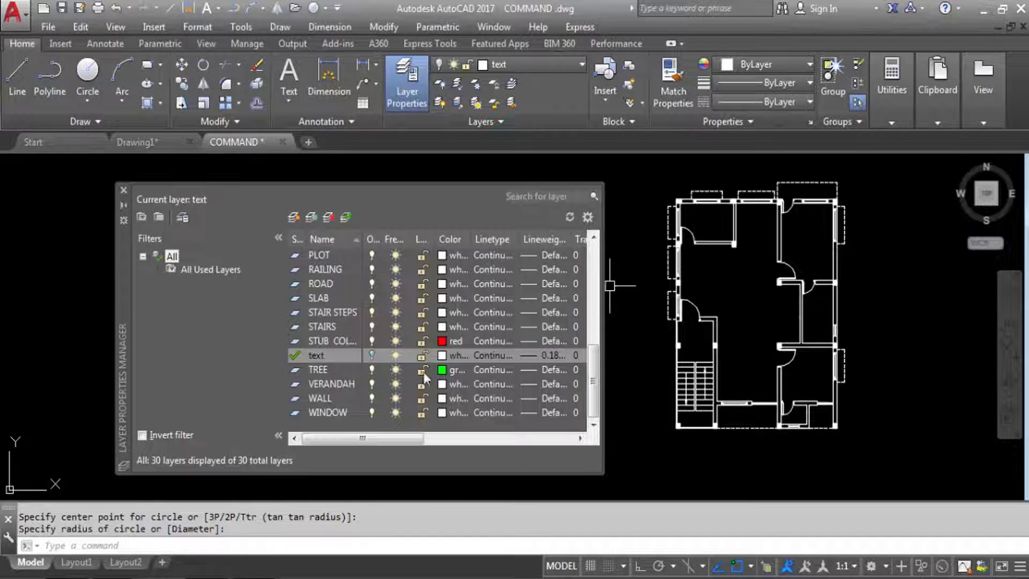
pyautogui.click(372, 355)
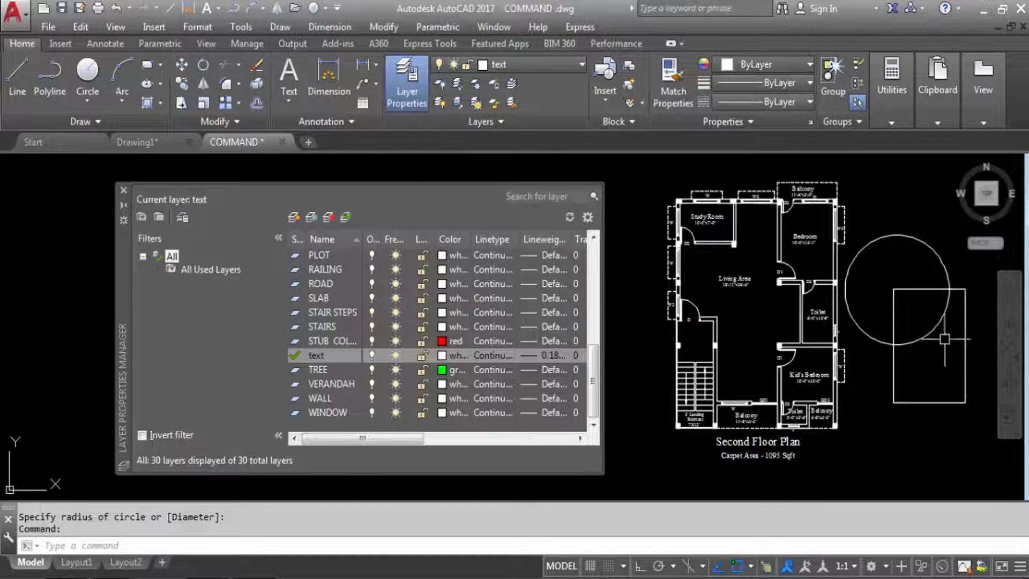
# Step: Turn the current text layer off again and draw two small overlapping rectangles in the empty space beside the plan
pyautogui.click(372, 357)
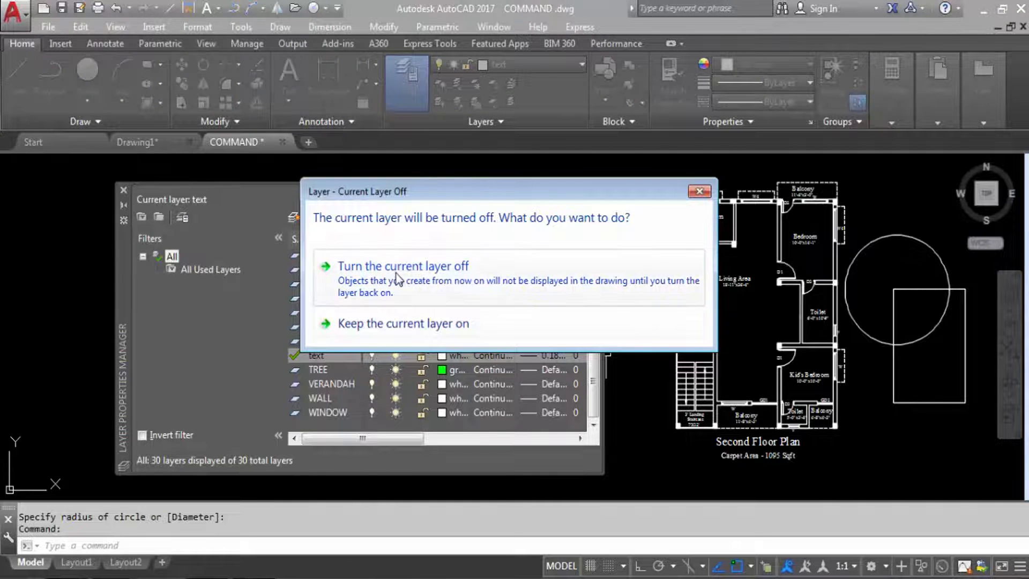
pyautogui.click(432, 281)
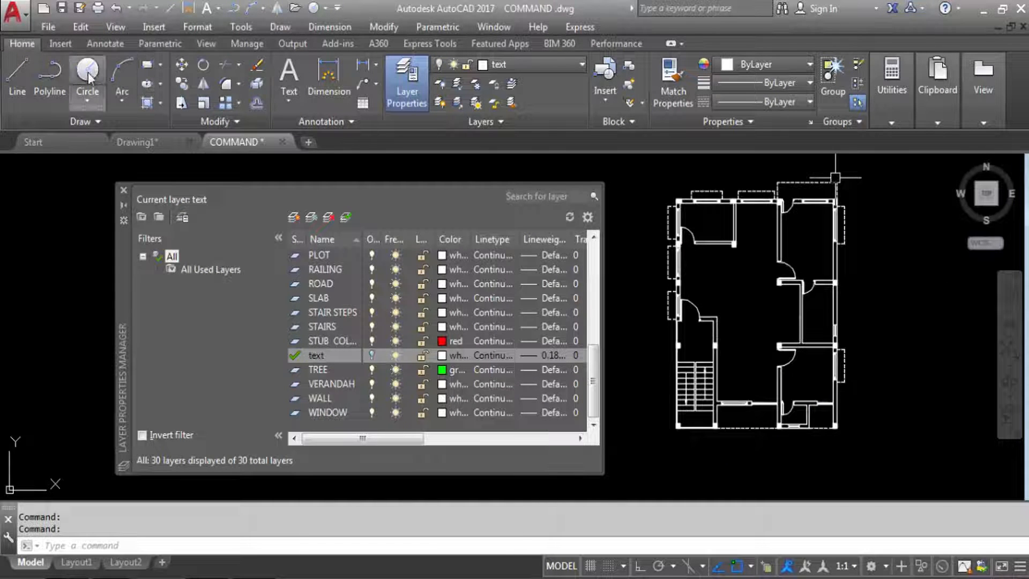
pyautogui.click(147, 64)
pyautogui.click(920, 257)
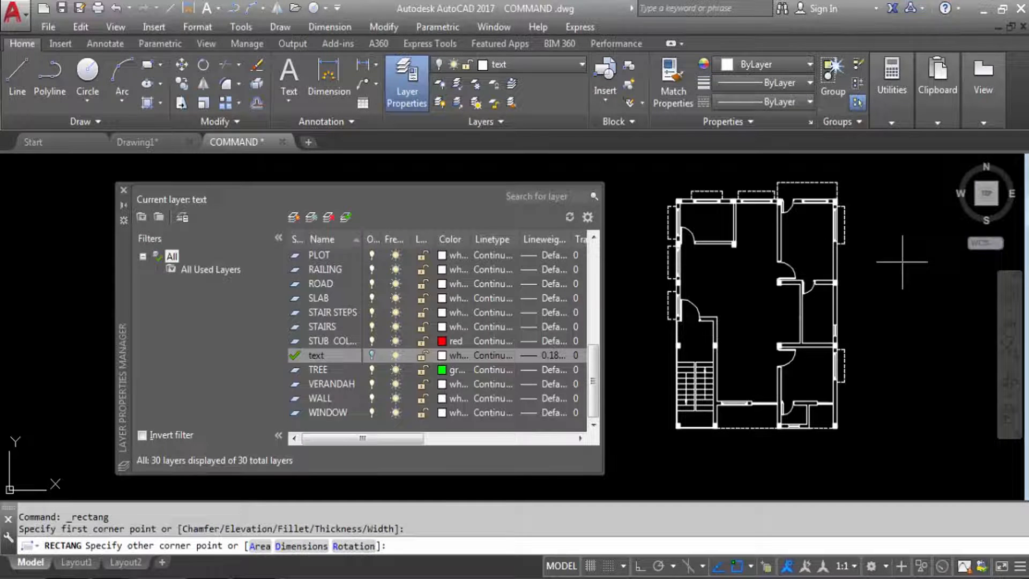
pyautogui.click(953, 307)
pyautogui.press('Return')
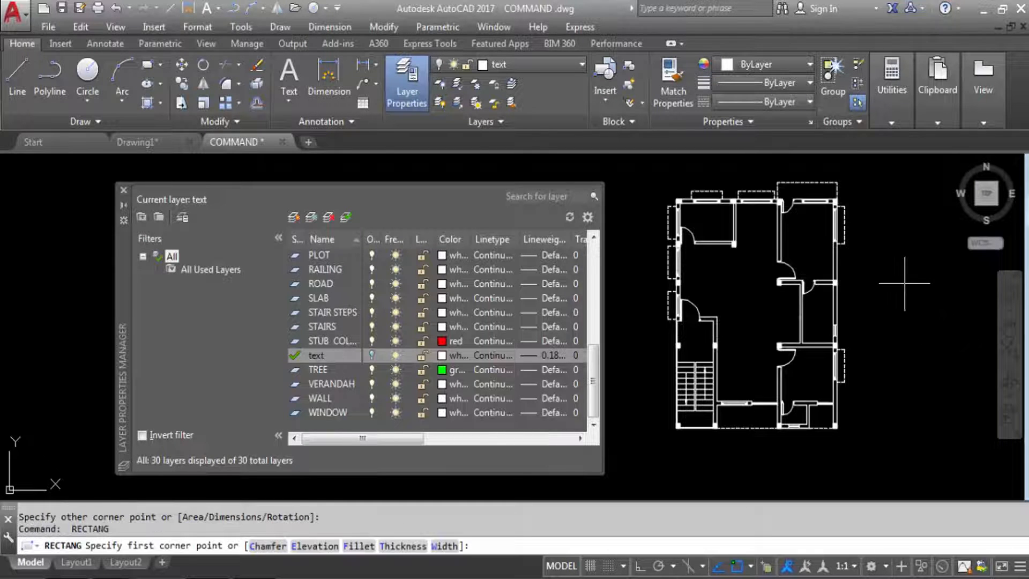
pyautogui.click(904, 284)
pyautogui.click(956, 332)
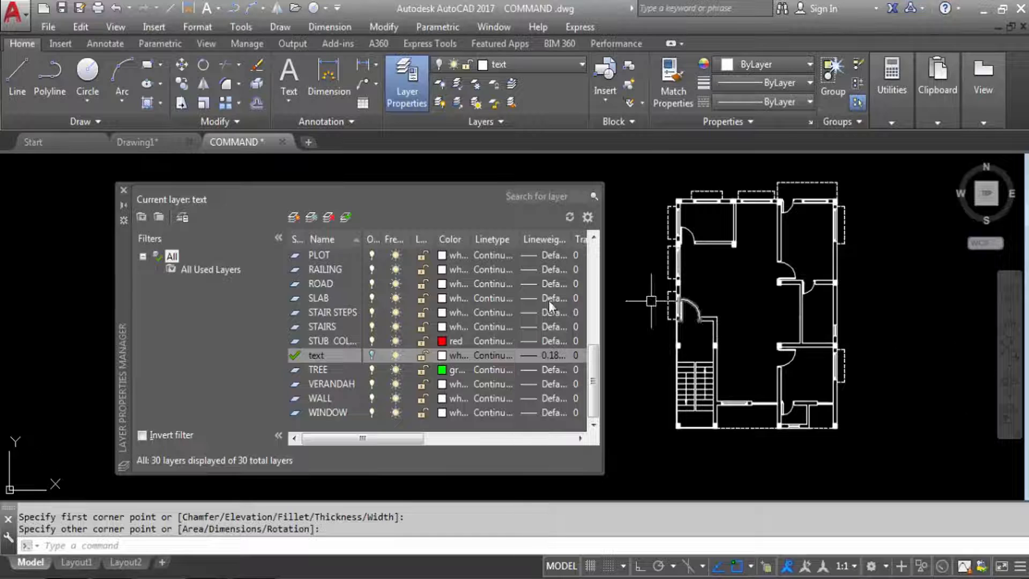
# Step: Turn the text layer back on and erase the test circle and rectangles beside the plan
pyautogui.click(372, 355)
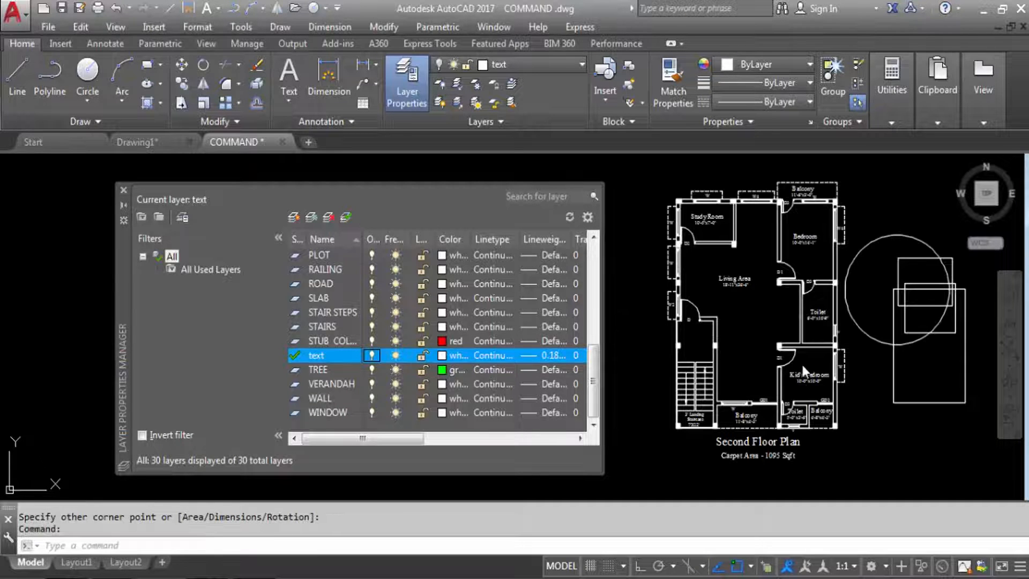
pyautogui.click(970, 364)
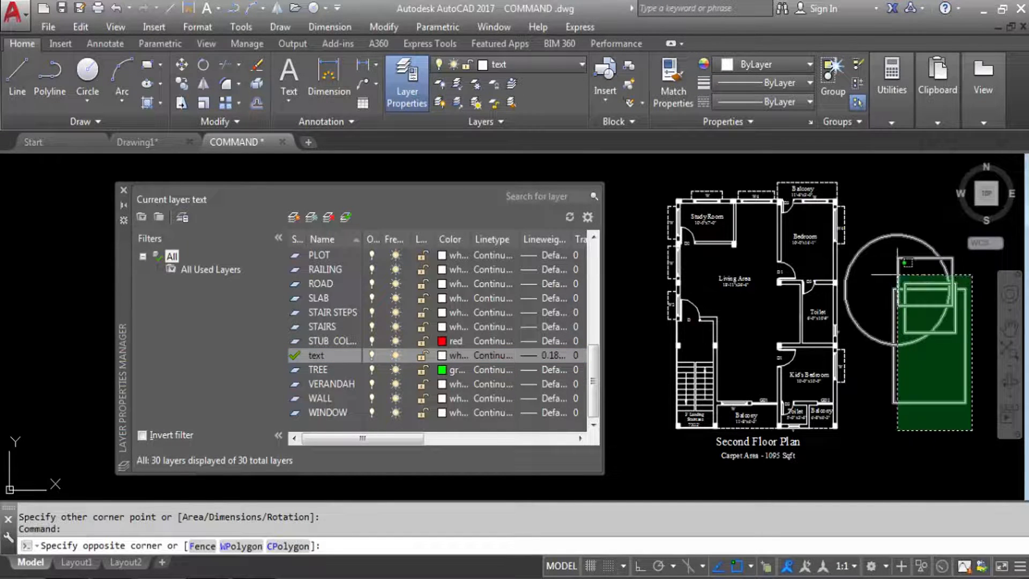
pyautogui.click(841, 231)
pyautogui.press('Delete')
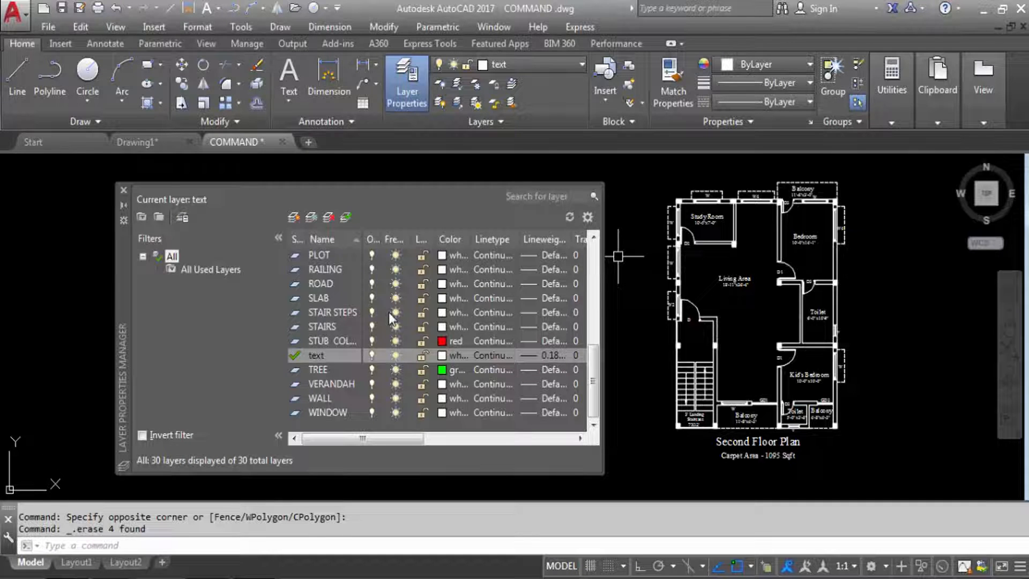
# Step: Try twice to freeze the text layer while it is the current layer
pyautogui.click(395, 356)
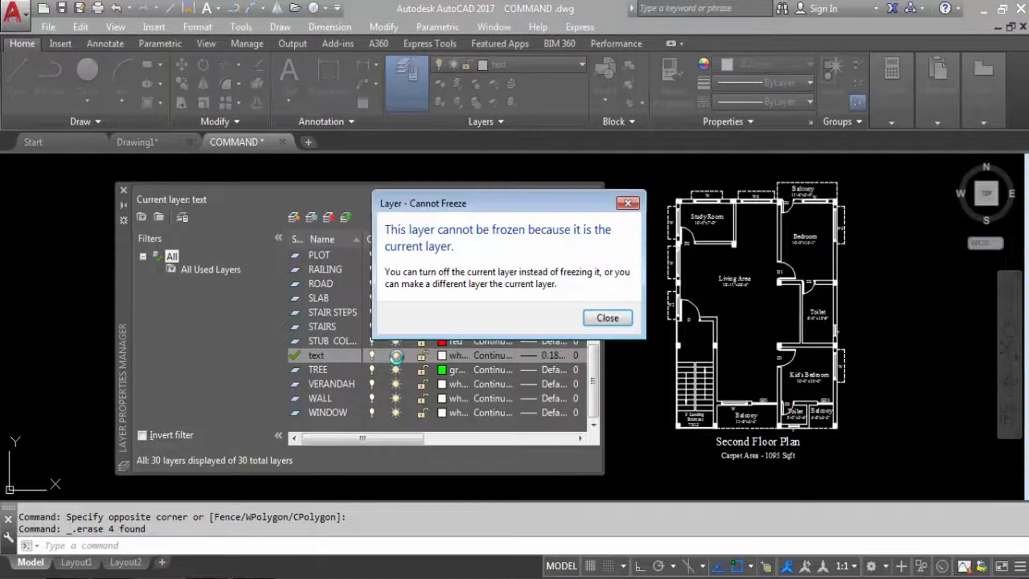
pyautogui.click(619, 321)
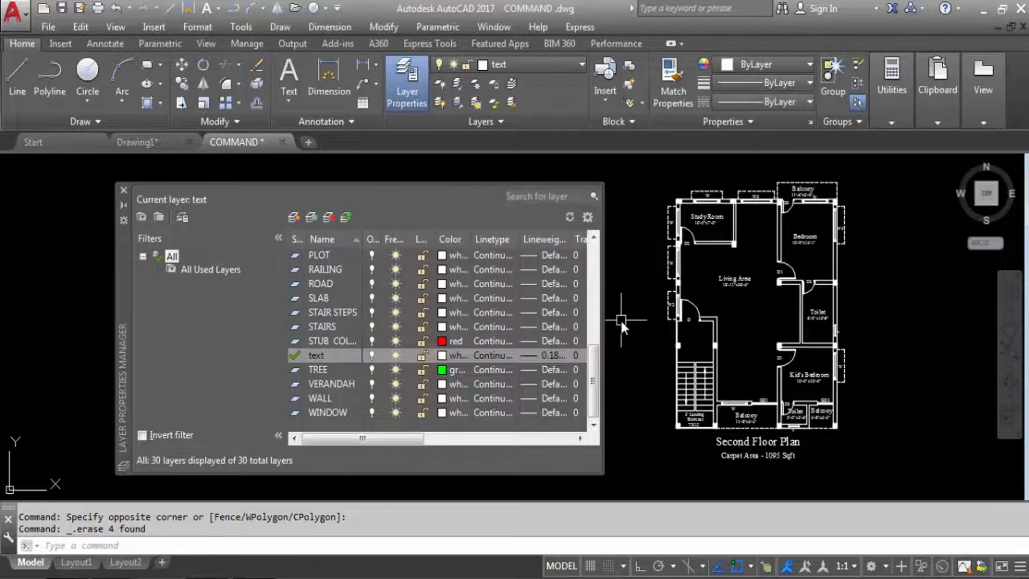
pyautogui.click(398, 355)
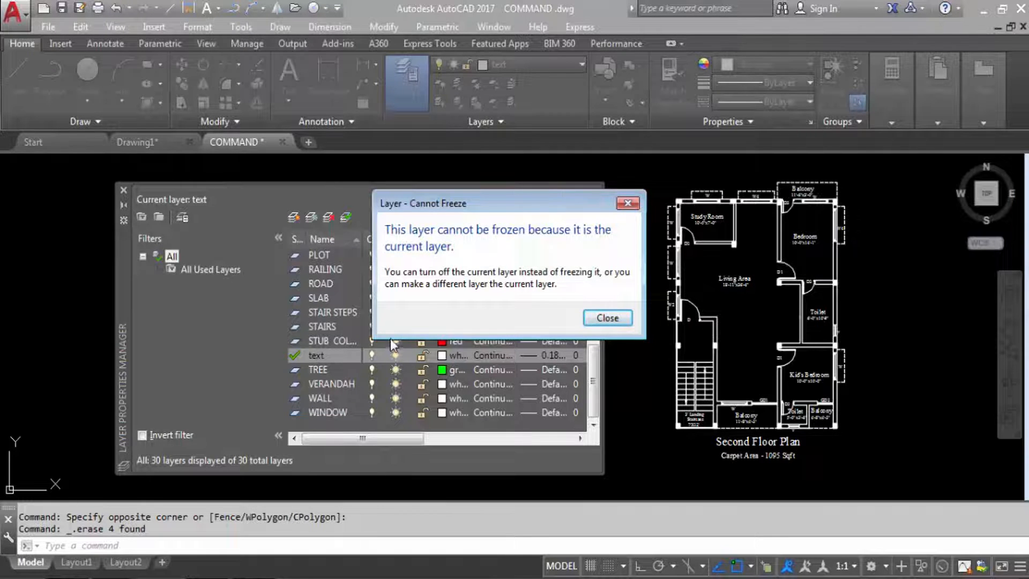
pyautogui.click(633, 204)
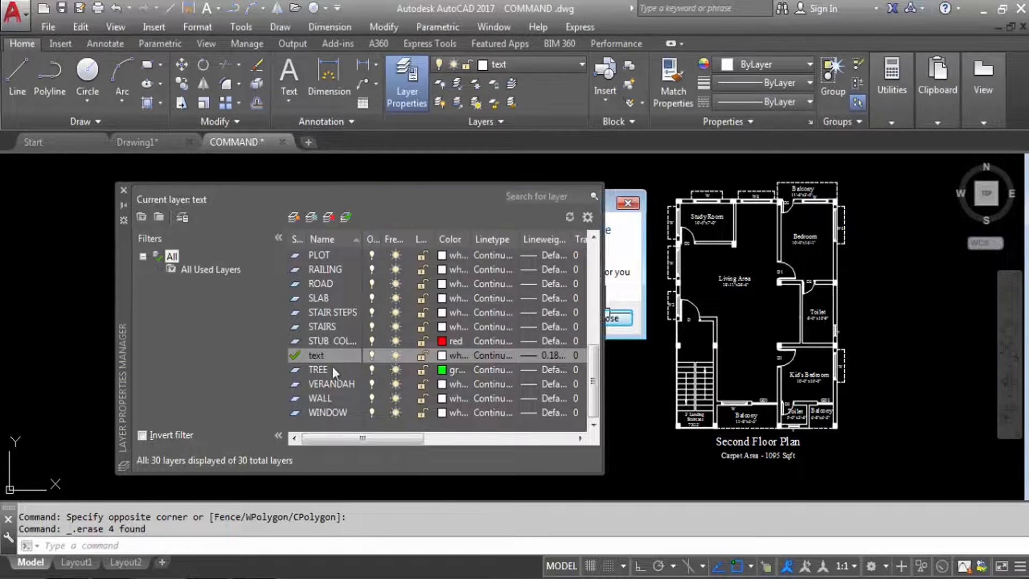
# Step: Make WINDOW the current layer and freeze the text and WALL layers
pyautogui.click(320, 398)
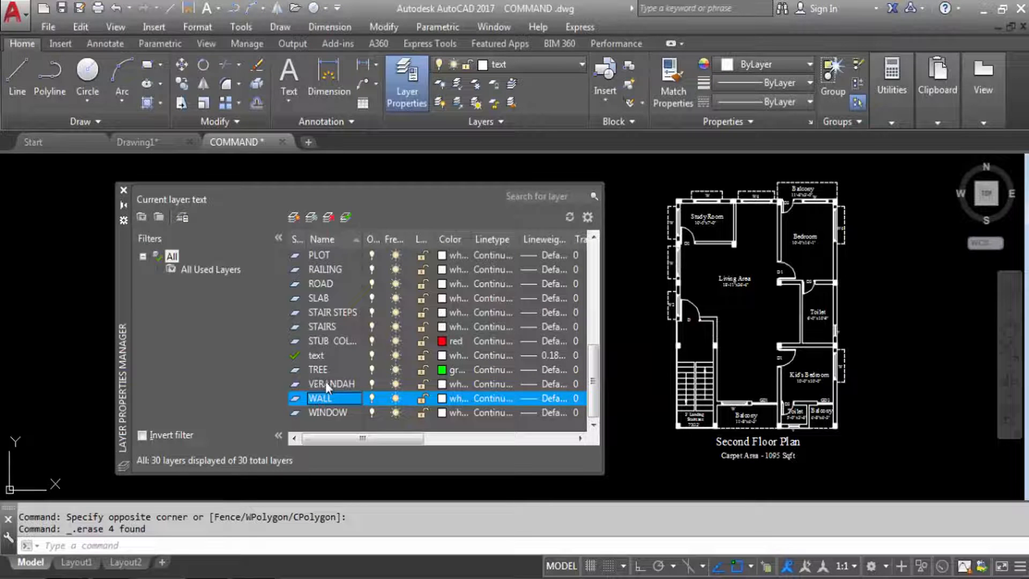
pyautogui.click(326, 411)
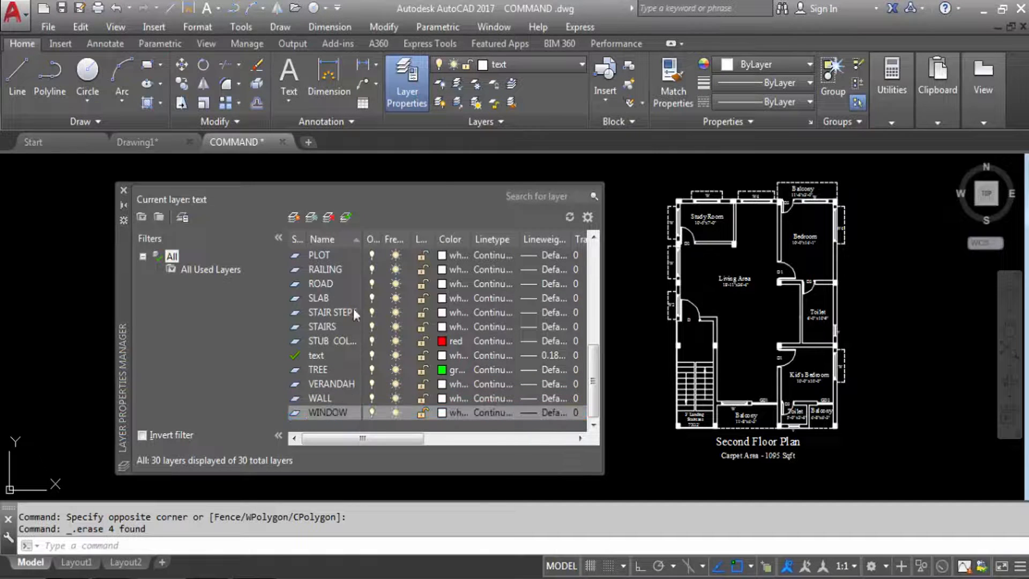
pyautogui.click(347, 217)
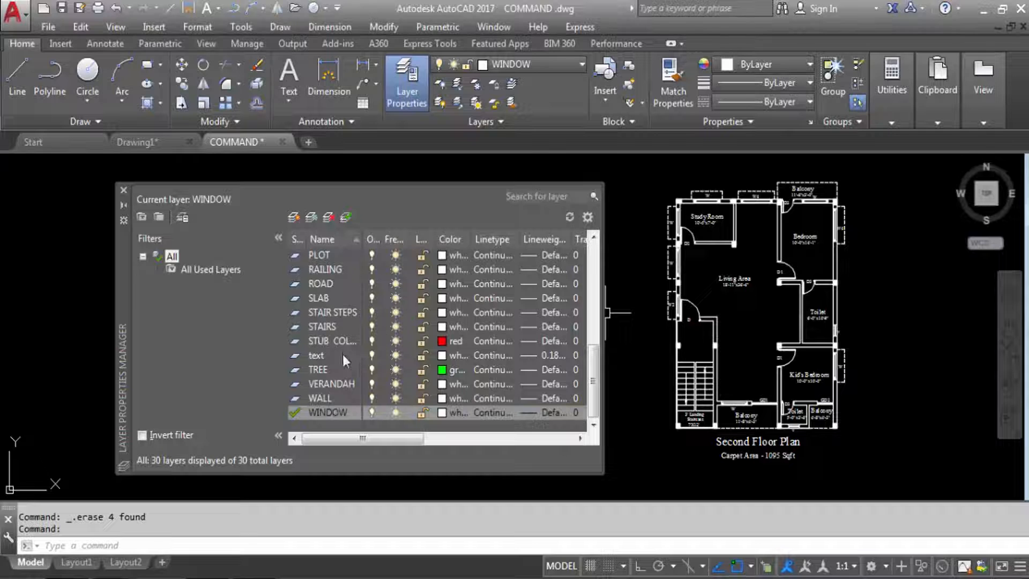
pyautogui.click(397, 355)
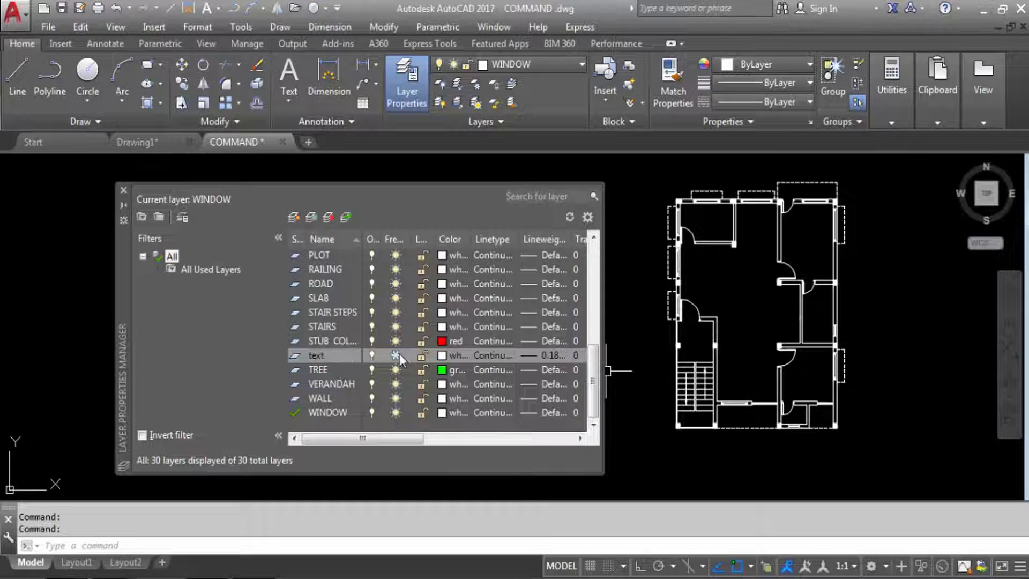
pyautogui.click(395, 399)
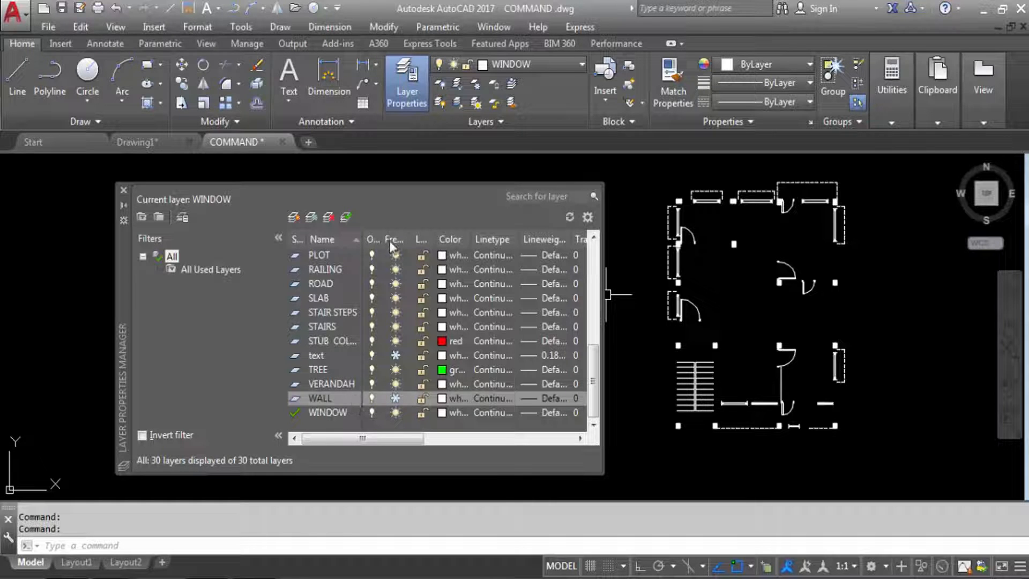
# Step: Try to make the frozen WALL layer and the frozen text layer current
pyautogui.click(346, 217)
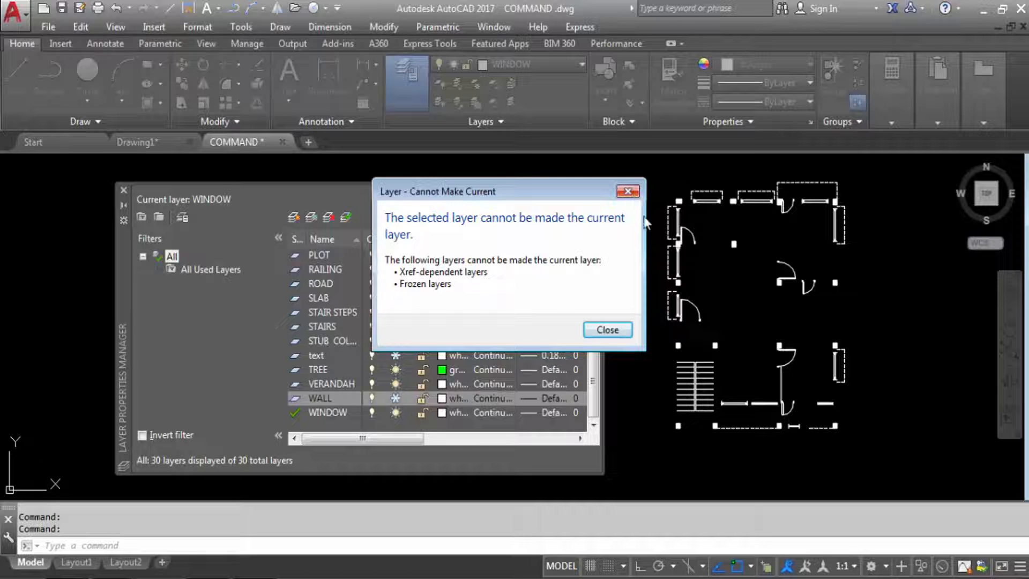
pyautogui.click(628, 191)
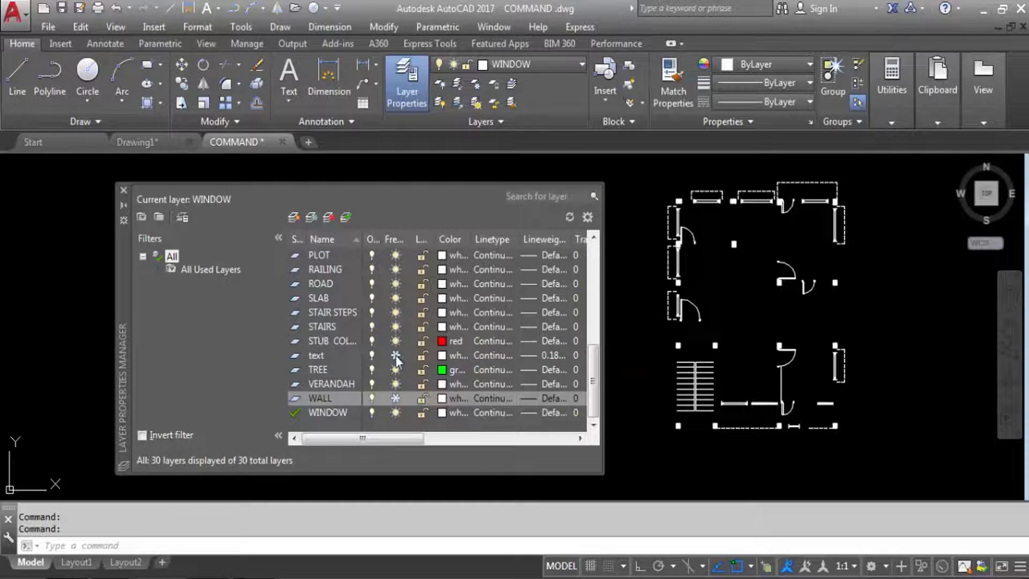
pyautogui.click(320, 355)
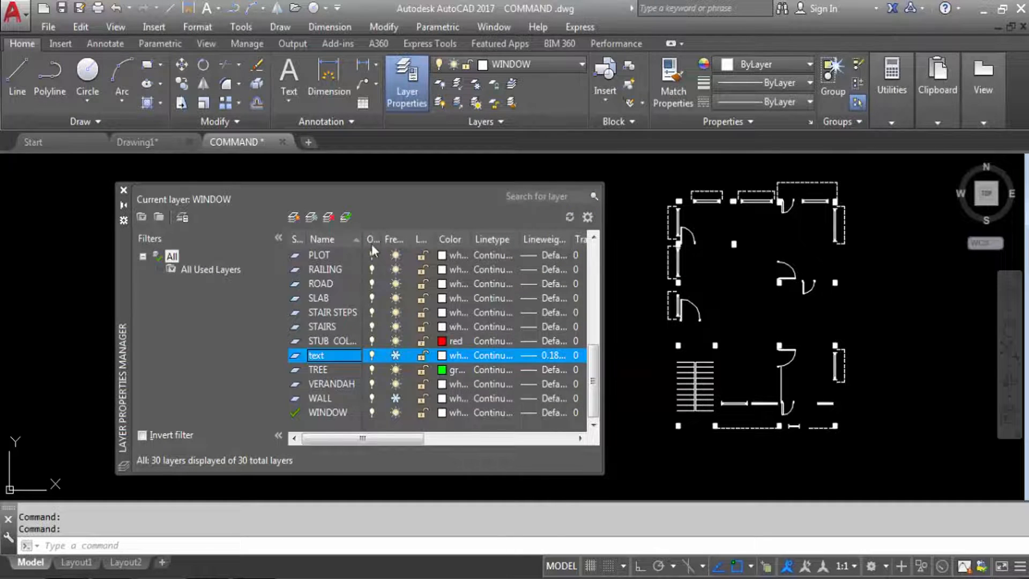
pyautogui.click(348, 218)
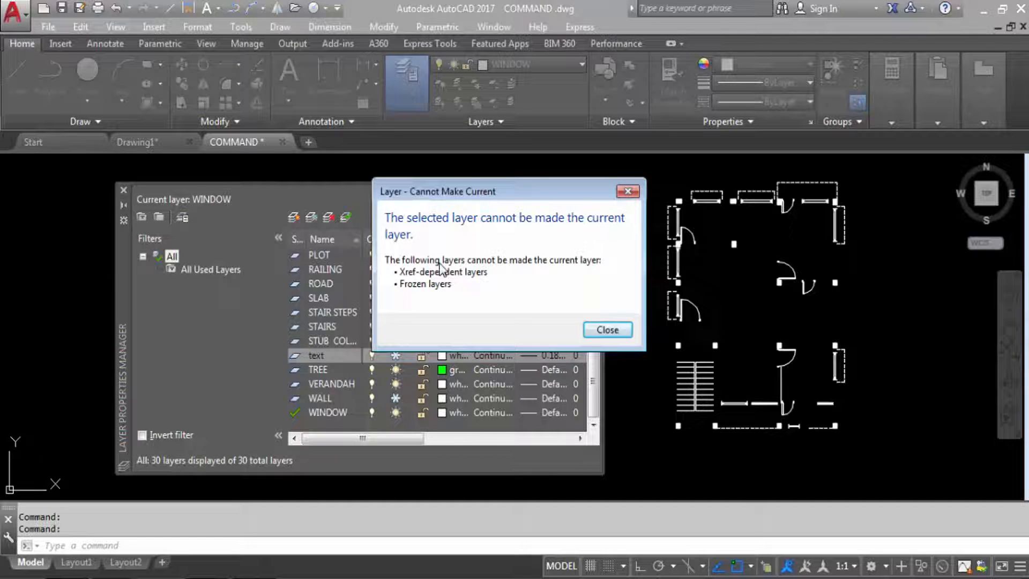
pyautogui.click(626, 192)
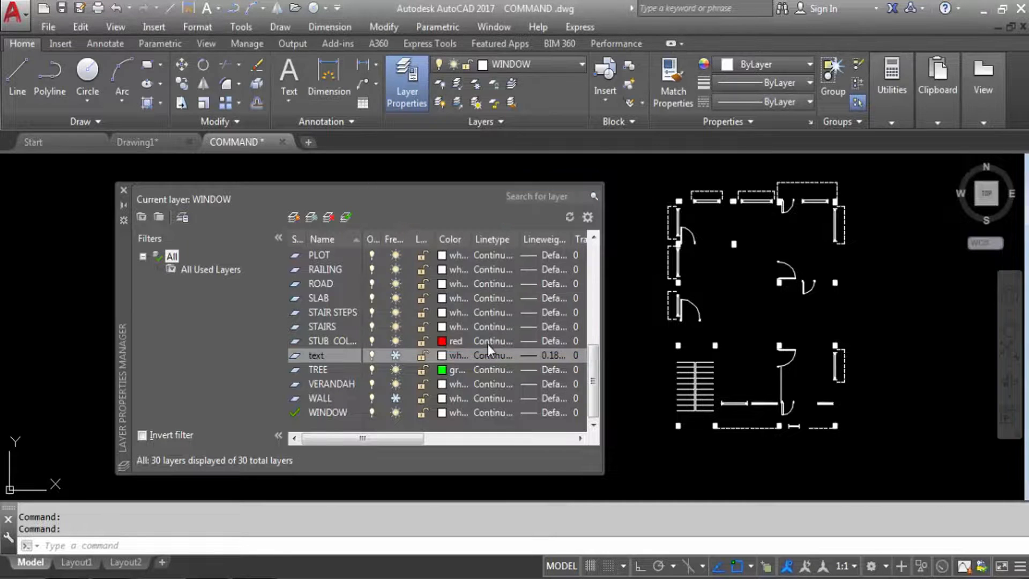
# Step: Thaw the text and WALL layers and make text the current layer
pyautogui.click(396, 356)
pyautogui.click(395, 399)
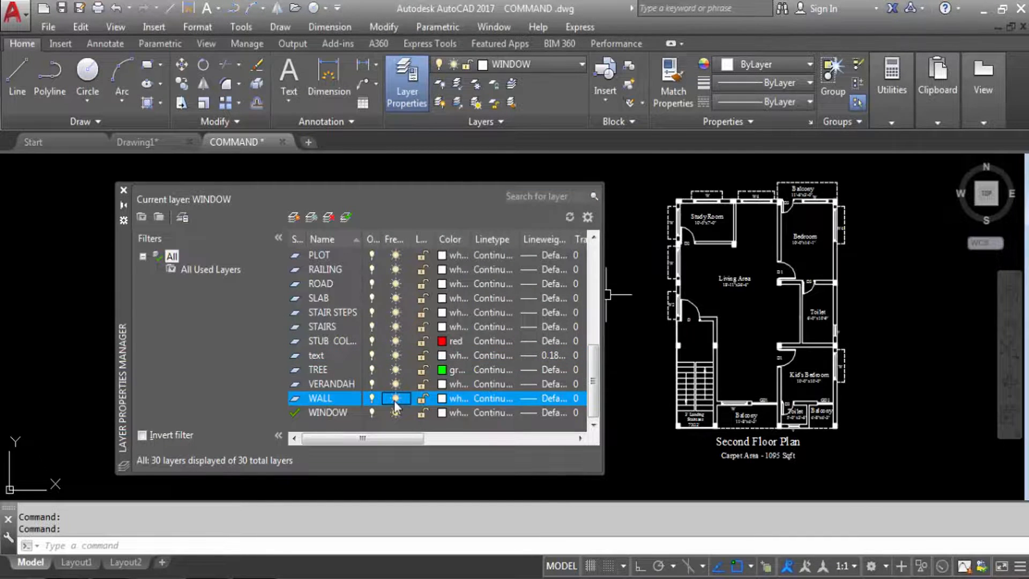
pyautogui.click(323, 357)
pyautogui.click(349, 216)
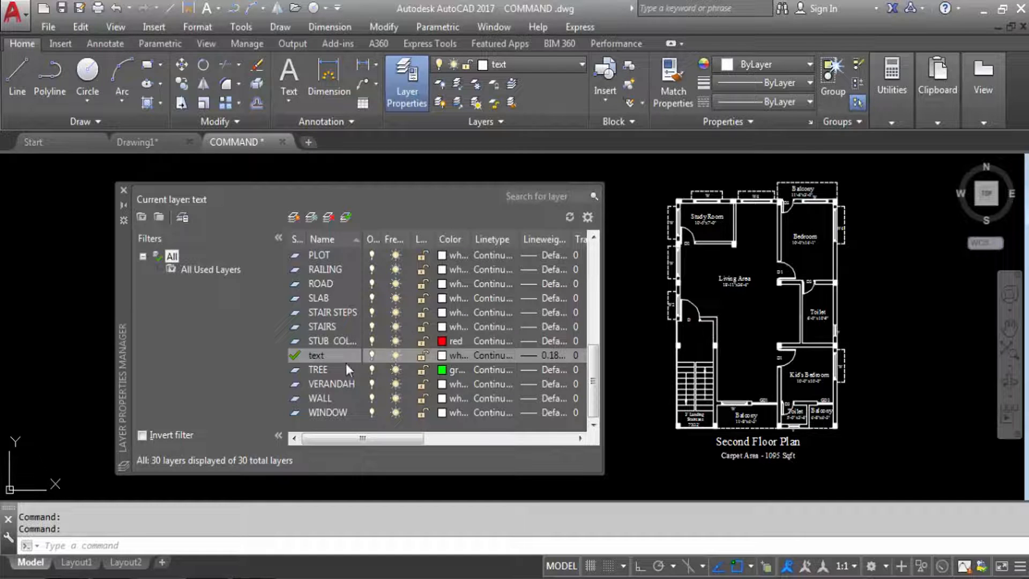
# Step: Lock the text and WALL layers to inspect their faded objects around the Living Area
pyautogui.click(422, 357)
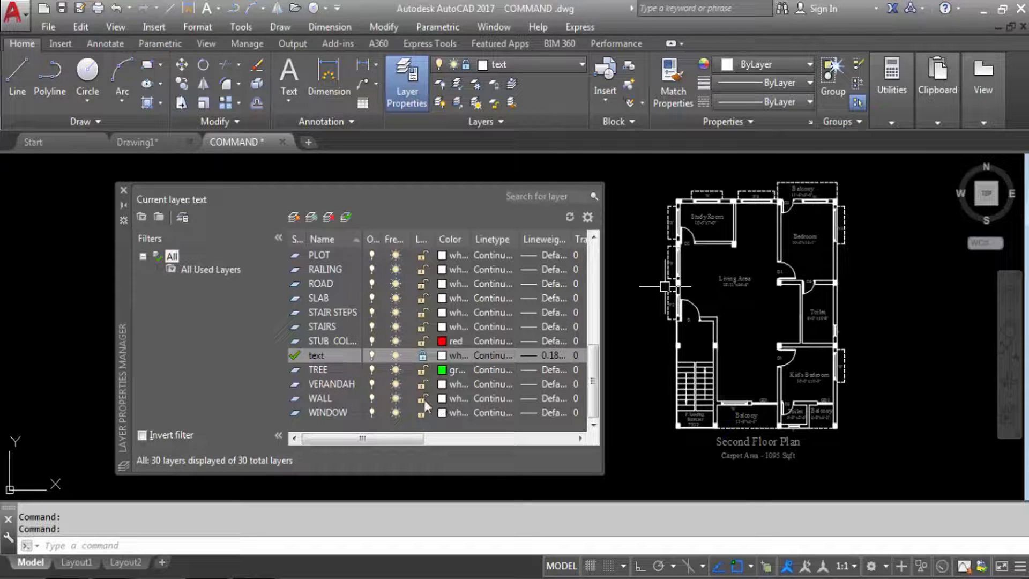
pyautogui.click(422, 399)
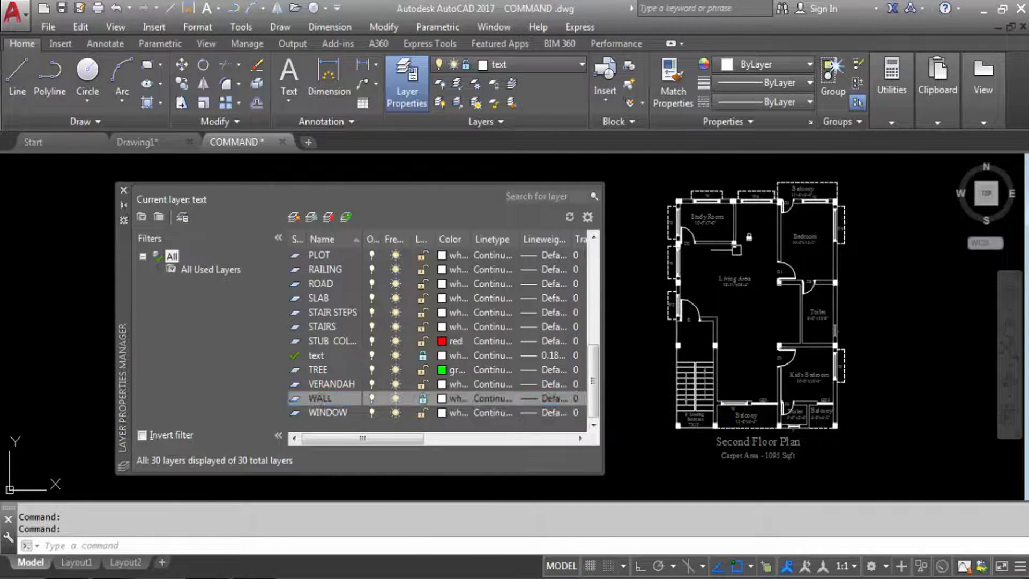
pyautogui.scroll(4, 747, 221)
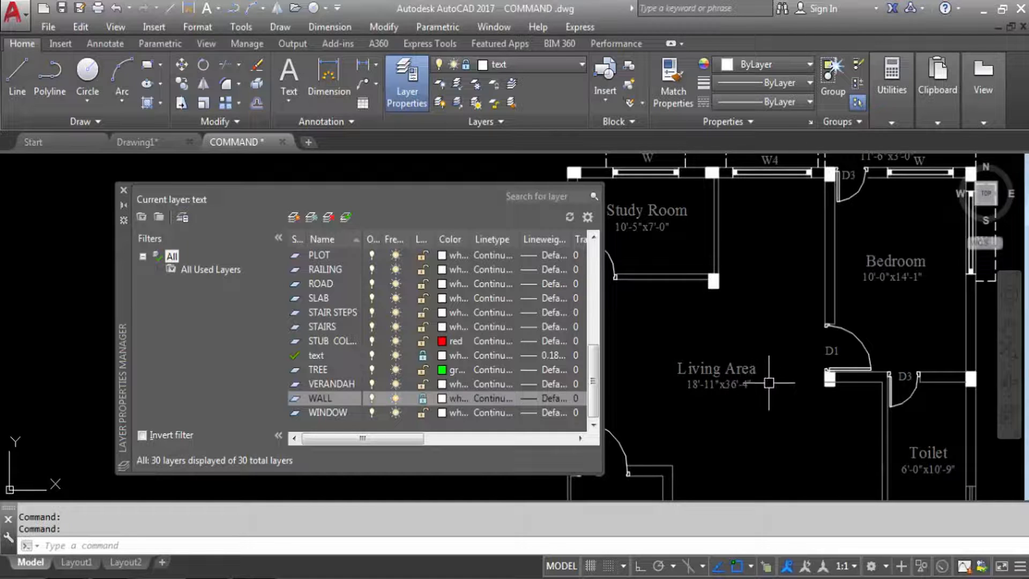
# Step: Try to erase the Living Area text while the text layer is locked
pyautogui.scroll(-3, 769, 383)
pyautogui.scroll(3, 728, 317)
pyautogui.click(754, 346)
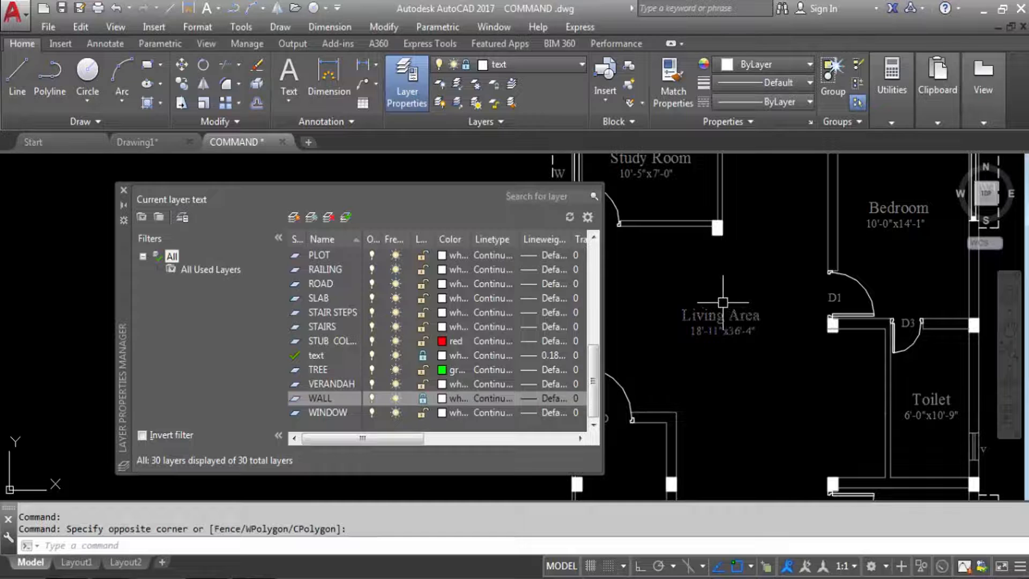
pyautogui.click(735, 346)
pyautogui.press('Delete')
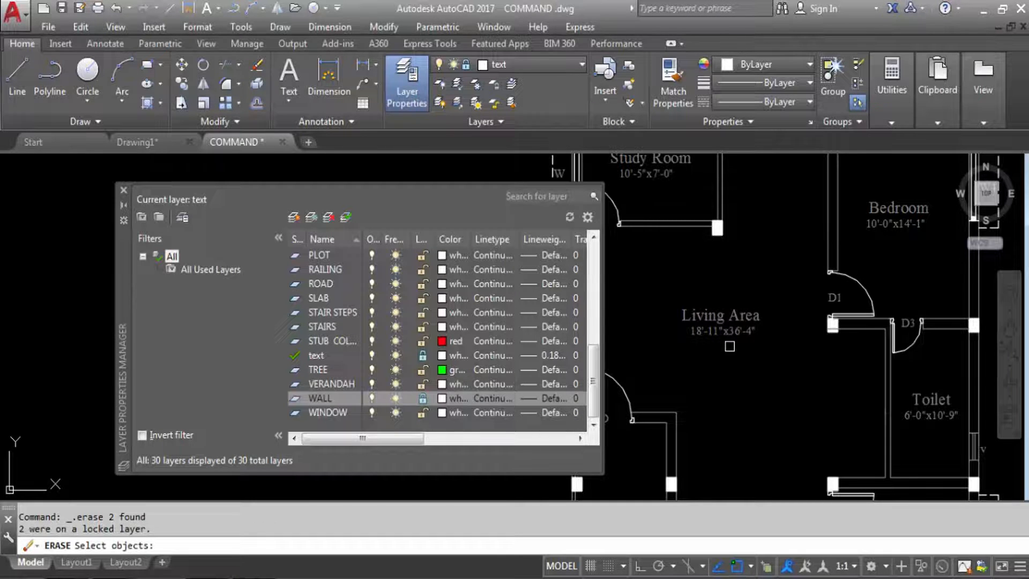
pyautogui.press('Escape')
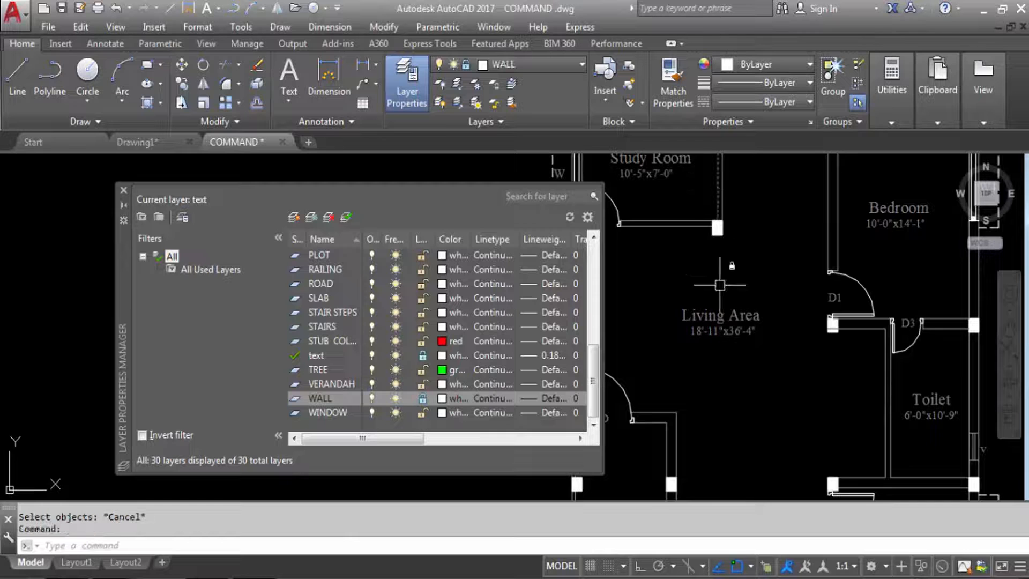
# Step: Try to move and erase the wall between the Study Room and Living Area while the WALL layer is locked
pyautogui.scroll(-2, 719, 302)
pyautogui.write('move')
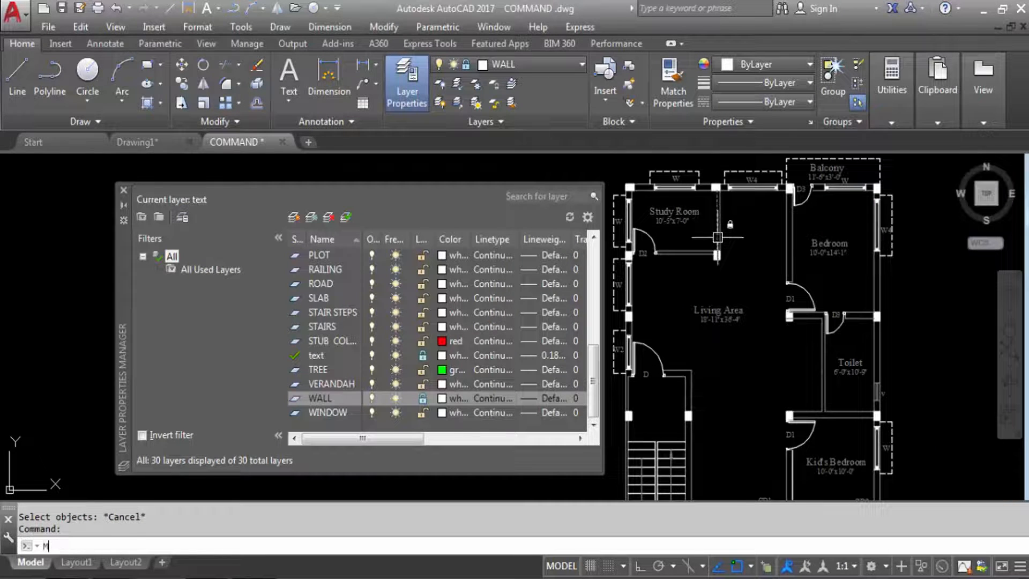
pyautogui.press('Return')
pyautogui.click(719, 236)
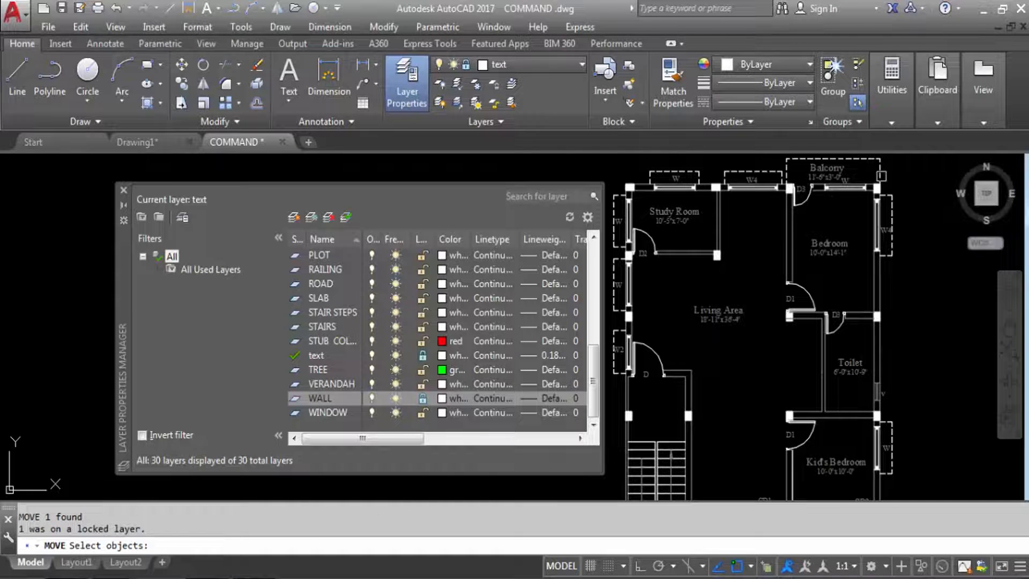
pyautogui.press('Escape')
pyautogui.click(735, 229)
pyautogui.click(710, 234)
pyautogui.press('Delete')
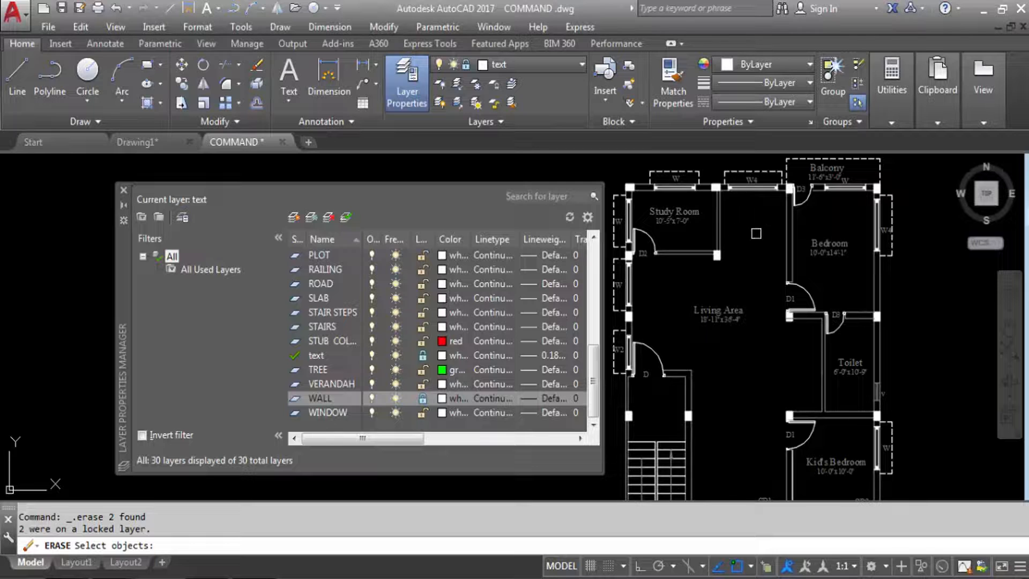
pyautogui.press('Escape')
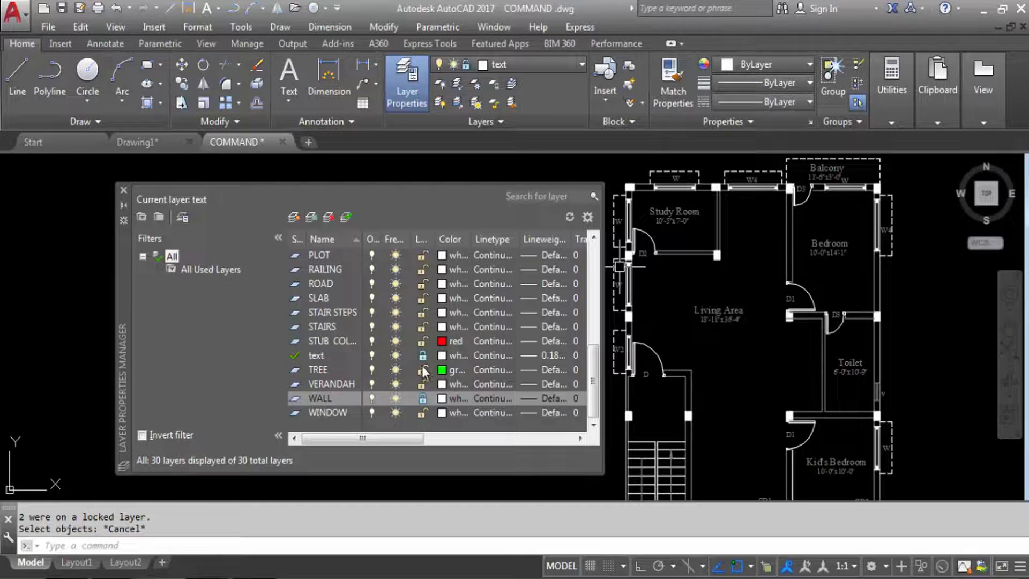
# Step: Unlock the WALL layer, and erase the wall between the Study Room and Living Area before undoing the erasure
pyautogui.click(423, 399)
pyautogui.click(728, 219)
pyautogui.click(708, 236)
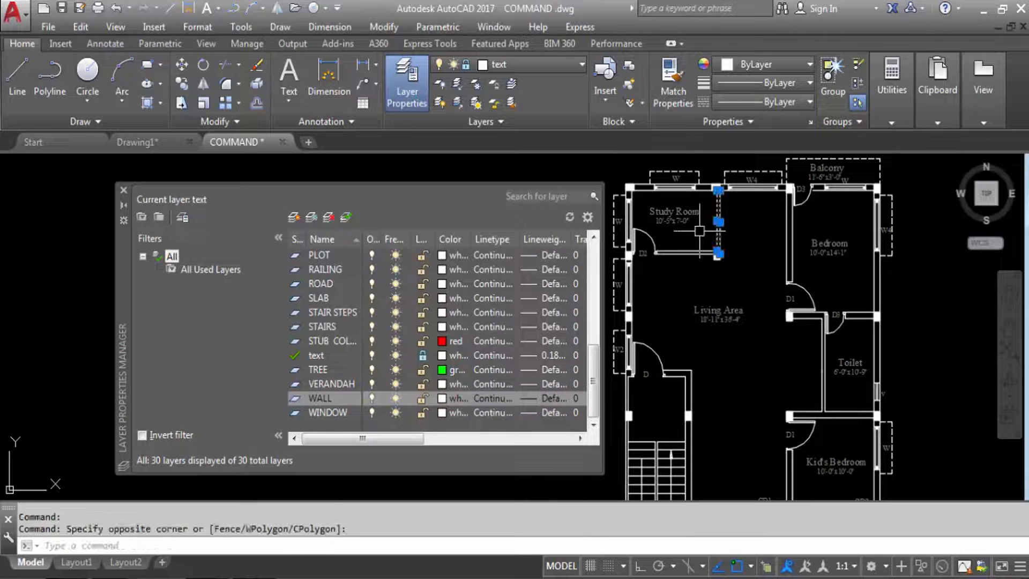
pyautogui.press('Delete')
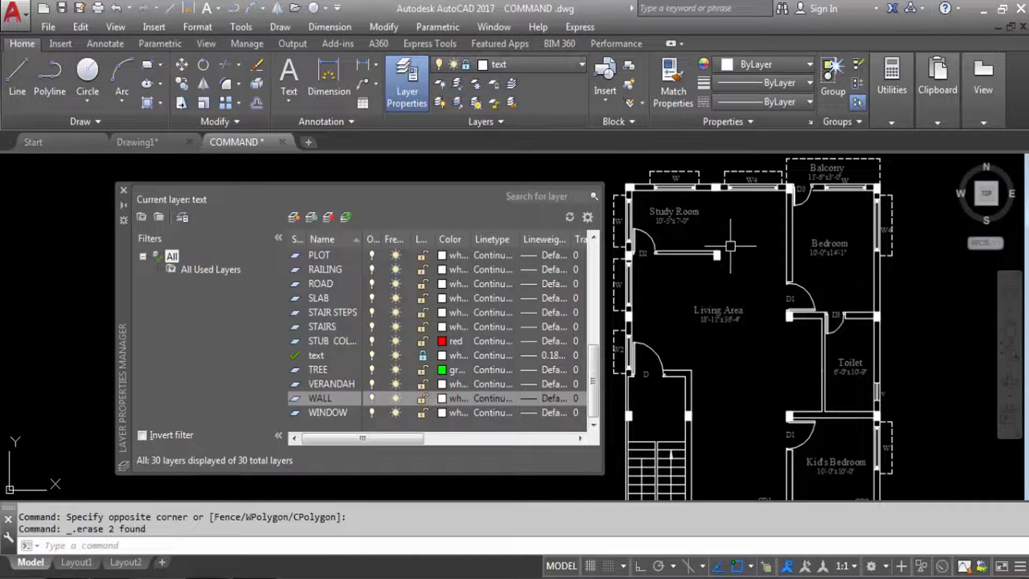
pyautogui.hotkey('ctrl', 'z')
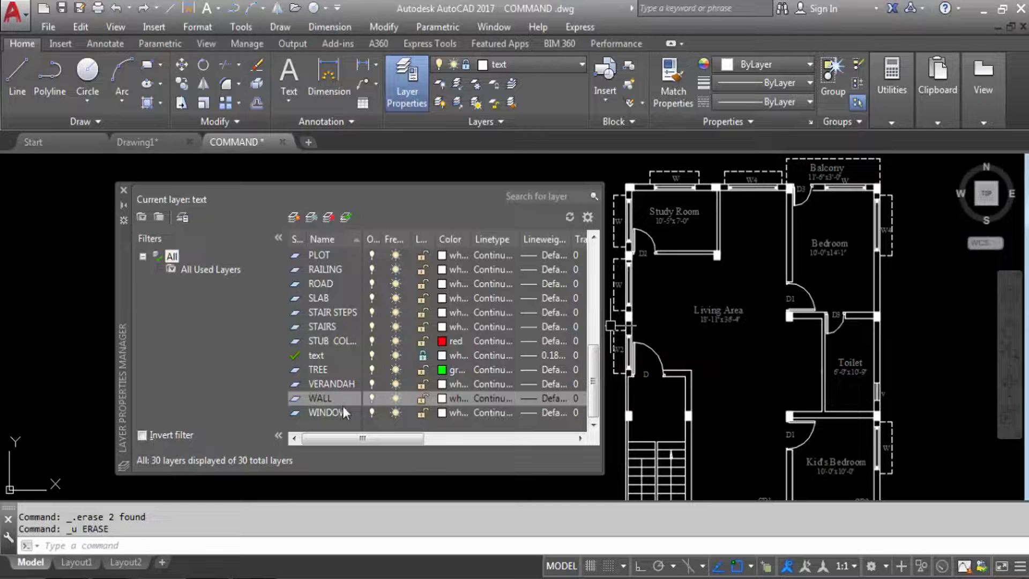
# Step: Lock the WALL layer and make the locked WALL and text layers current in turn
pyautogui.click(421, 398)
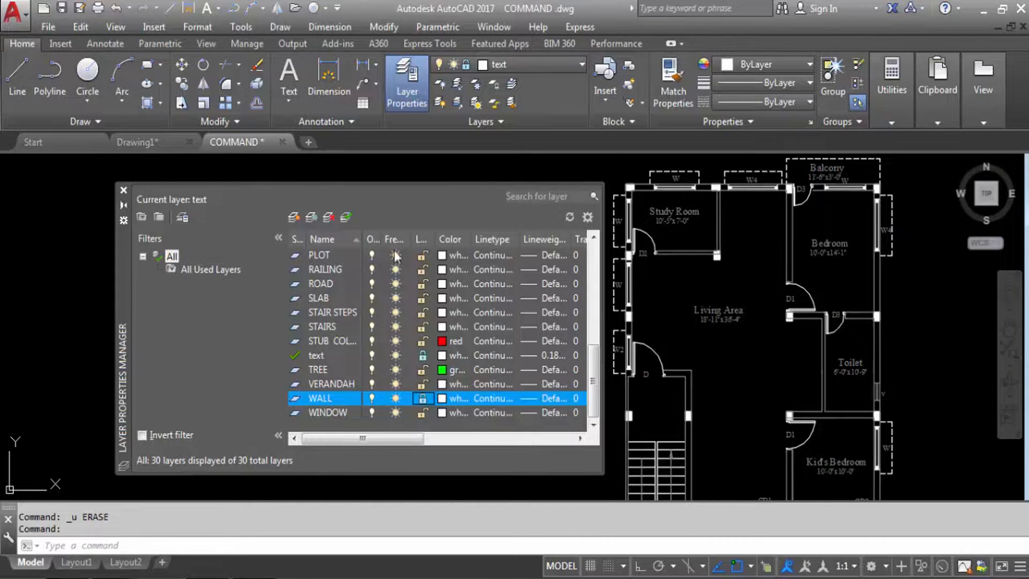
pyautogui.click(346, 217)
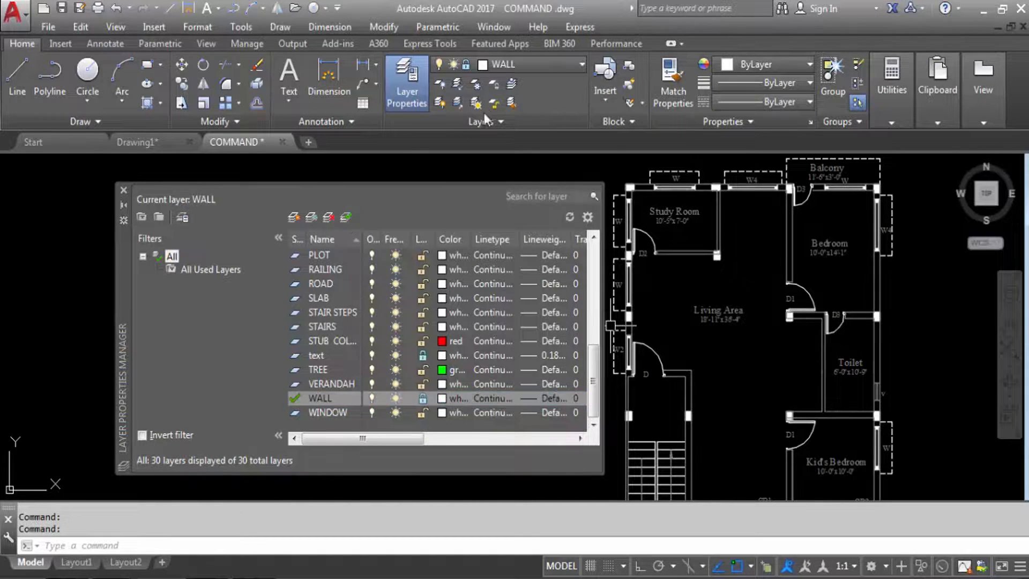
pyautogui.click(321, 355)
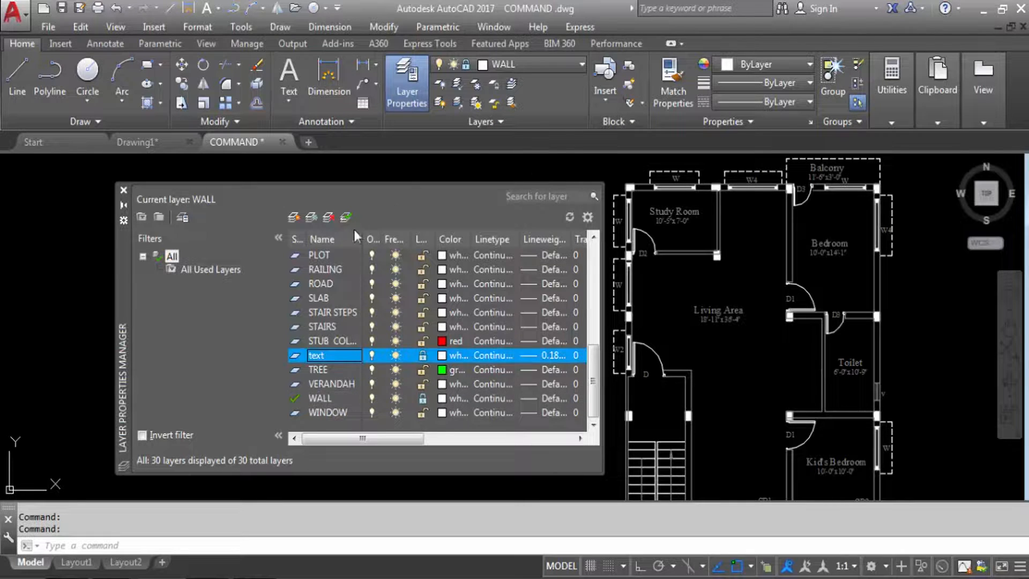
pyautogui.click(346, 216)
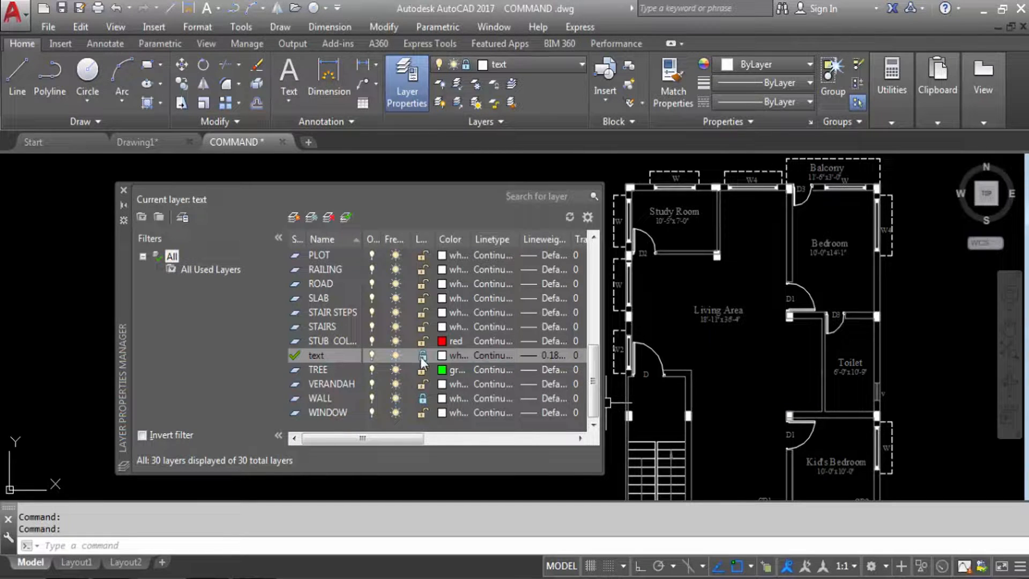
# Step: Draw a rectangle on the locked text layer between the two floor plans and try to erase it
pyautogui.click(147, 64)
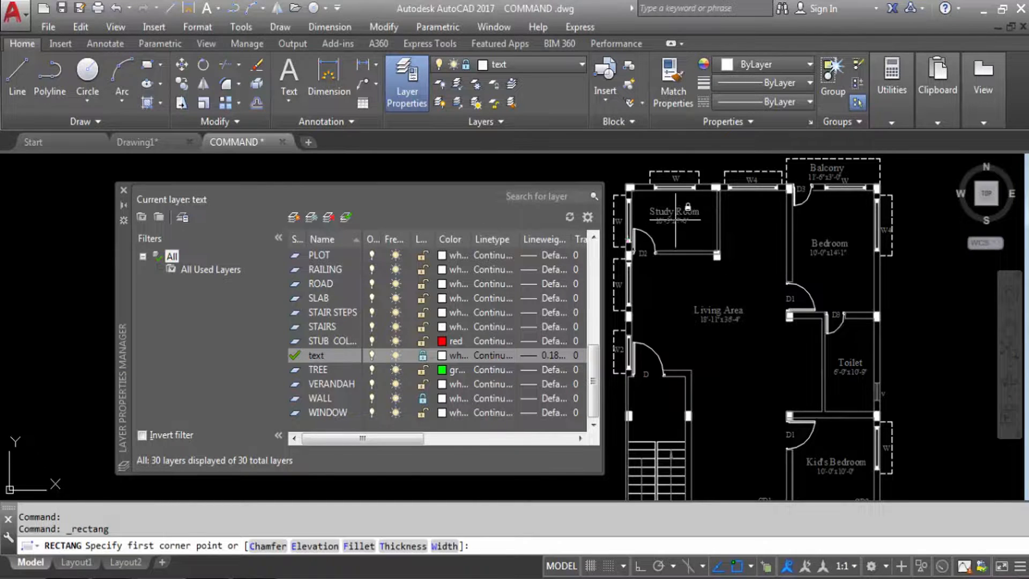
pyautogui.scroll(-4, 678, 221)
pyautogui.click(797, 268)
pyautogui.click(842, 314)
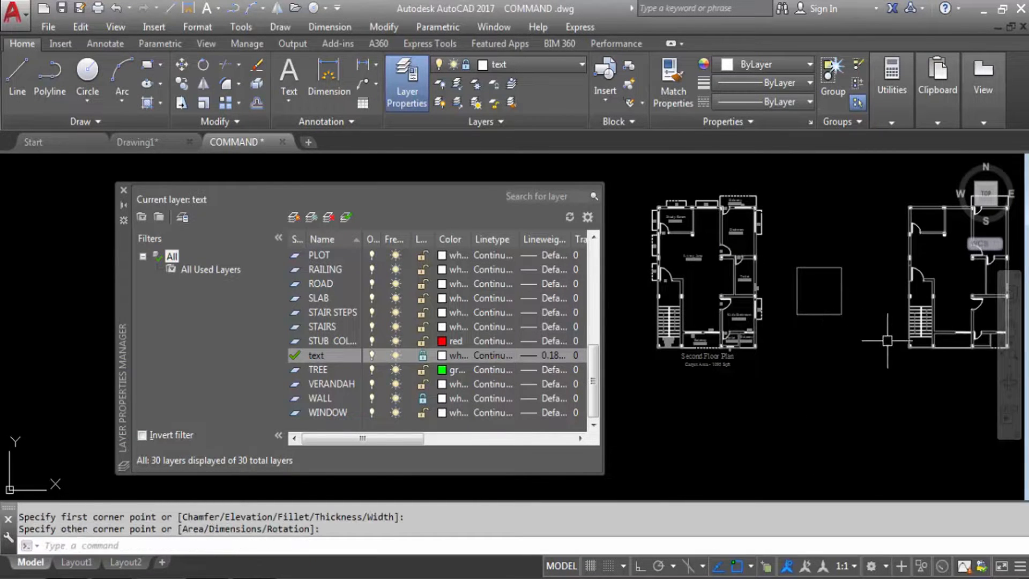
pyautogui.click(855, 303)
pyautogui.click(807, 323)
pyautogui.press('Delete')
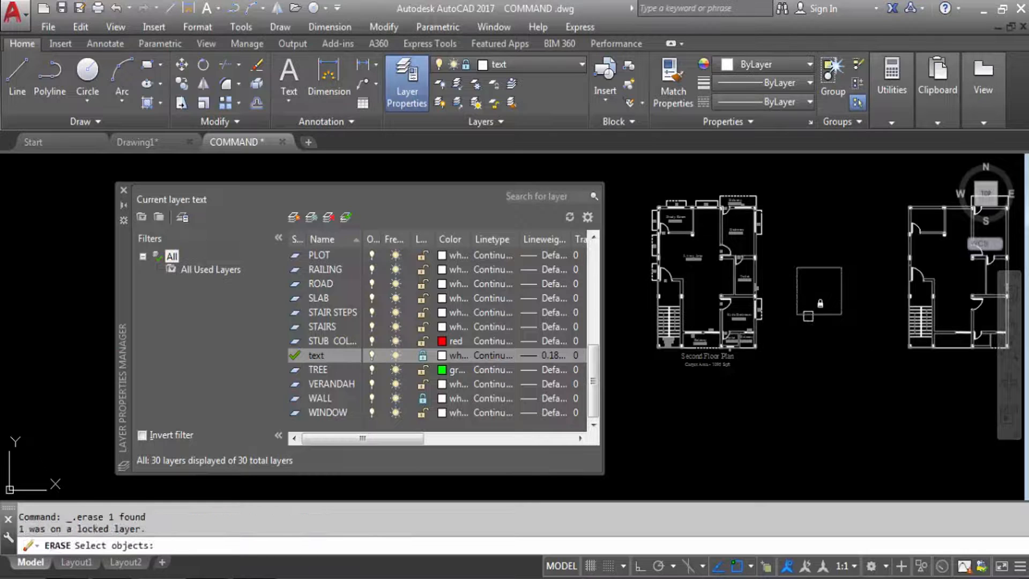
pyautogui.press('Escape')
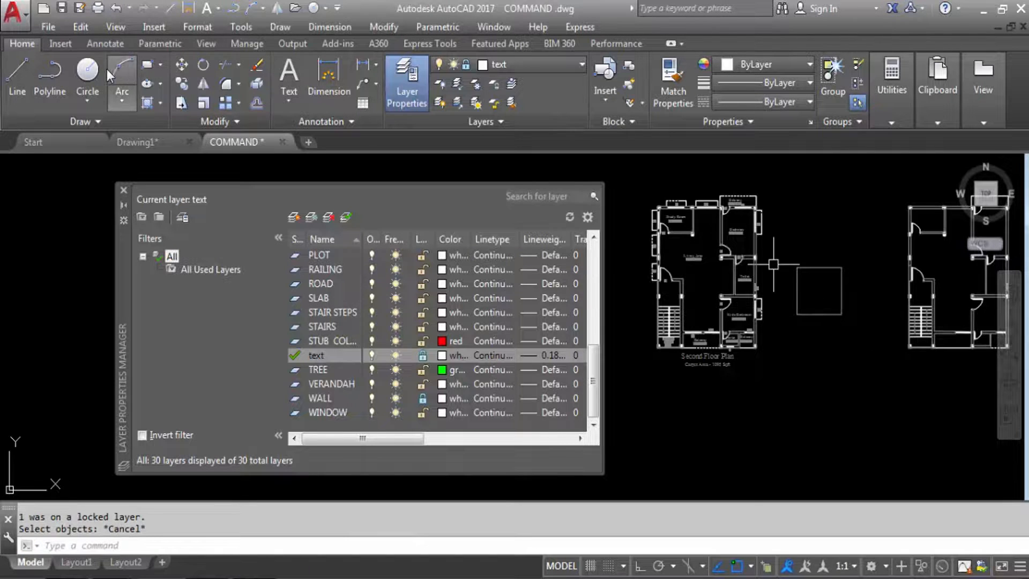
# Step: Draw a circle of about 19'-4" radius on the locked text layer and a smaller one below the plan with locked WALL current
pyautogui.click(87, 75)
pyautogui.click(798, 314)
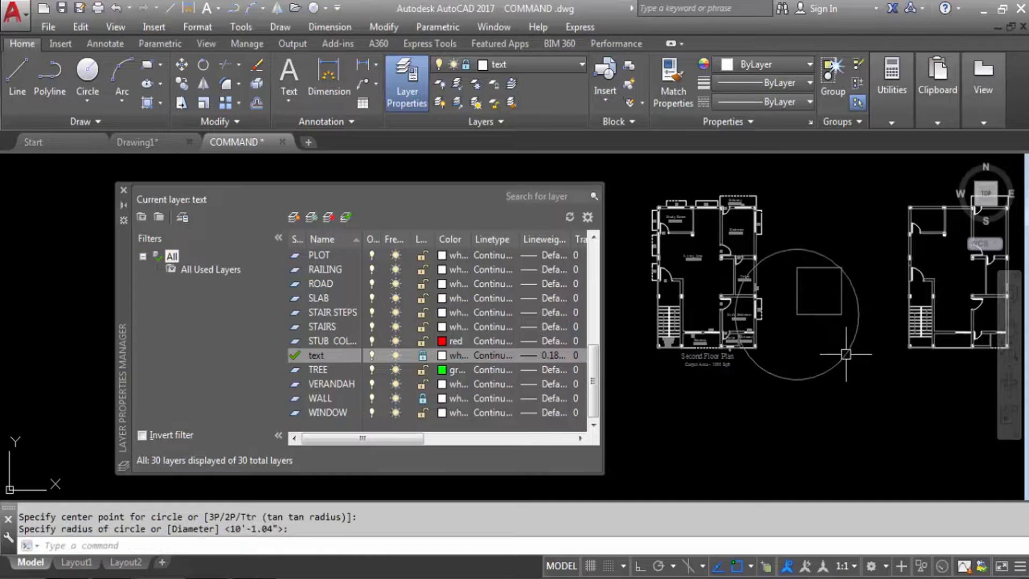
pyautogui.click(332, 399)
pyautogui.click(349, 215)
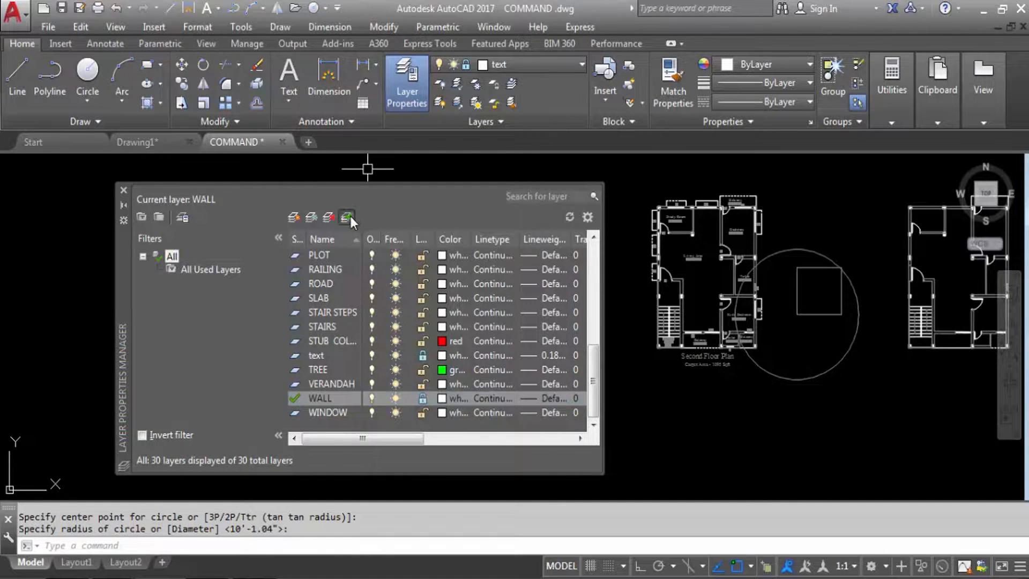
pyautogui.press('Return')
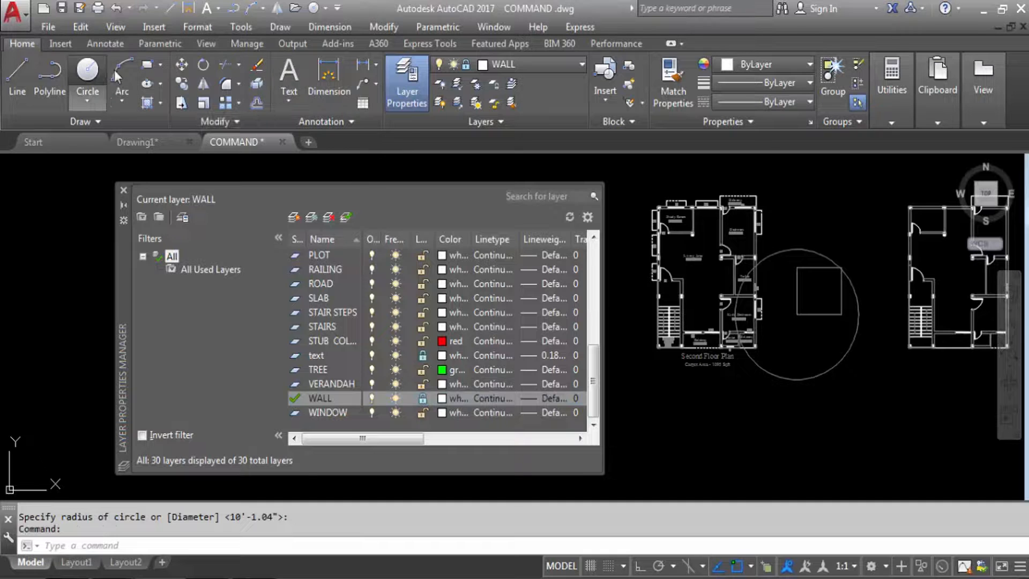
pyautogui.click(87, 73)
pyautogui.click(734, 404)
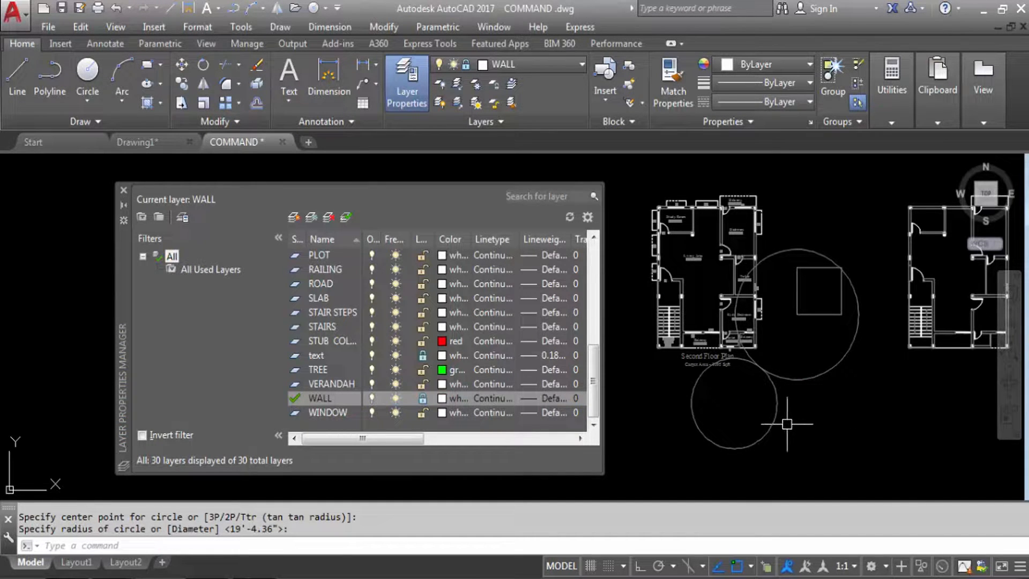
pyautogui.click(868, 478)
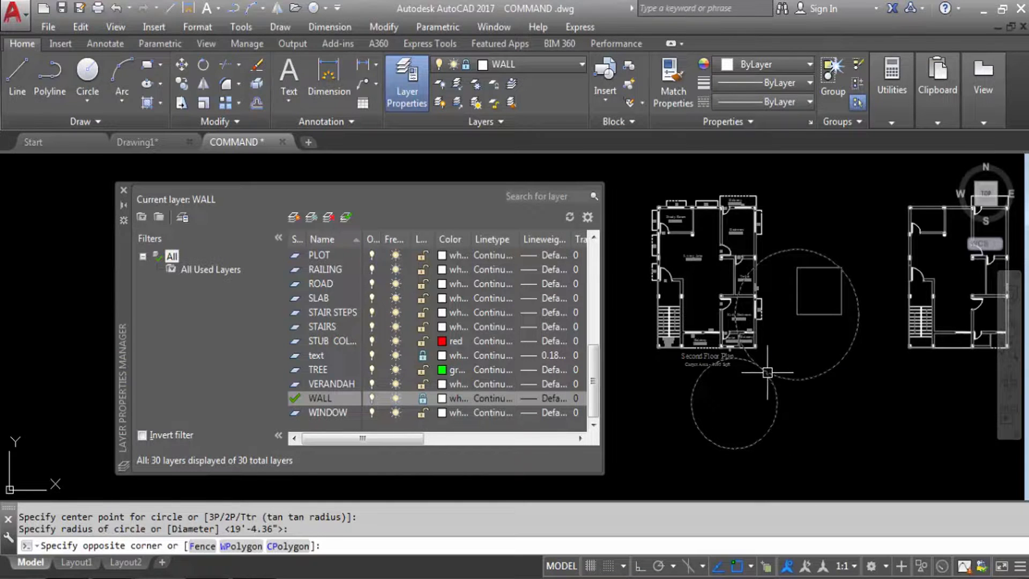
pyautogui.press('Escape')
# Step: Unlock the WALL and text layers and close the layer manager
pyautogui.click(429, 398)
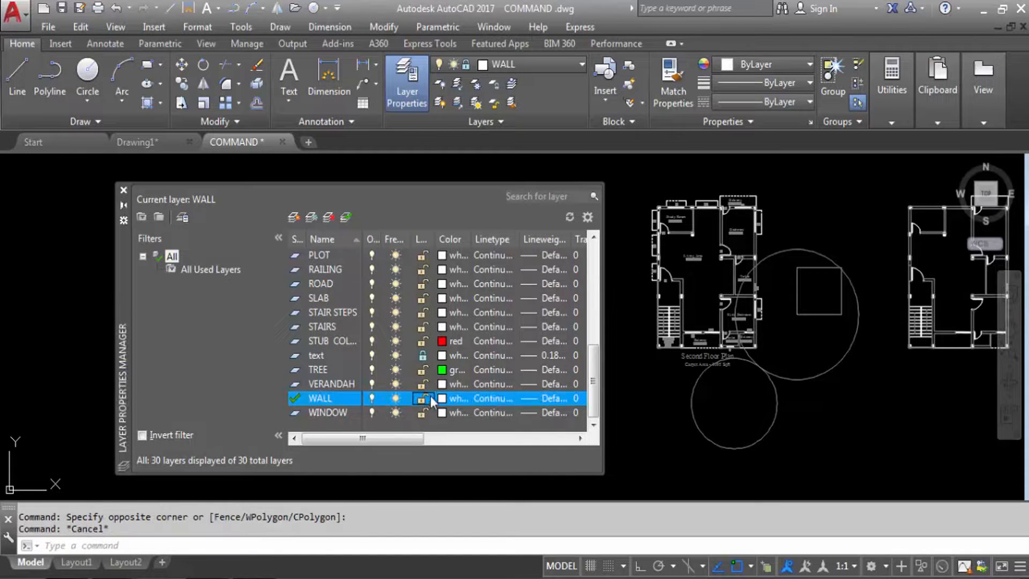
pyautogui.click(422, 356)
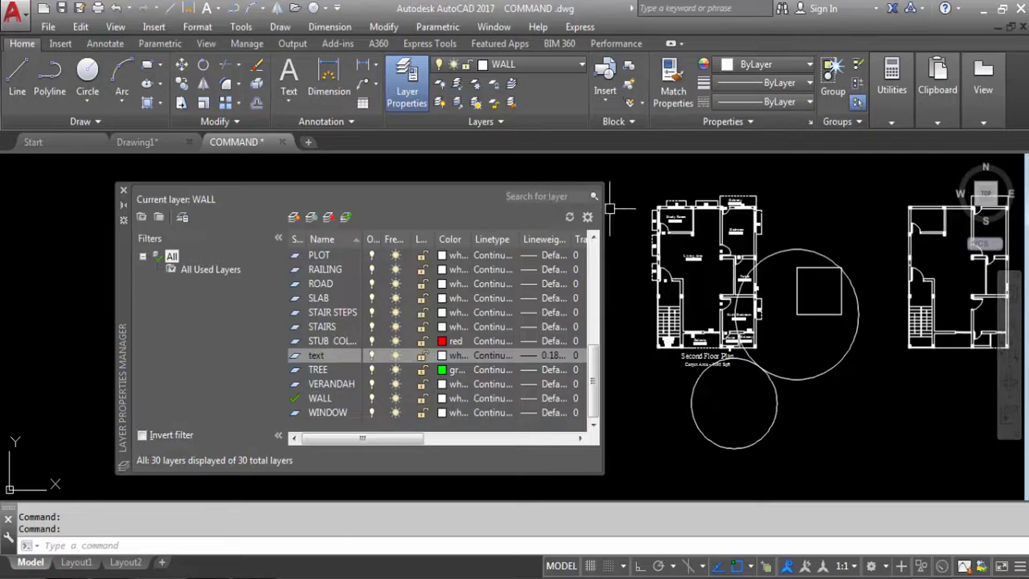
pyautogui.click(123, 190)
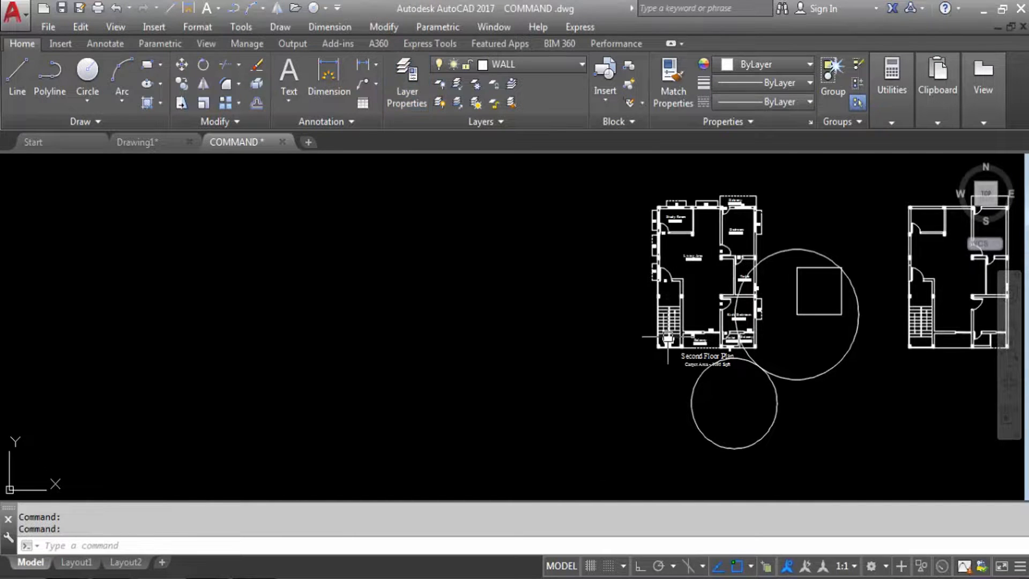
# Step: Erase the rectangle and the two circles beside the Second Floor Plan
pyautogui.click(830, 426)
pyautogui.click(776, 372)
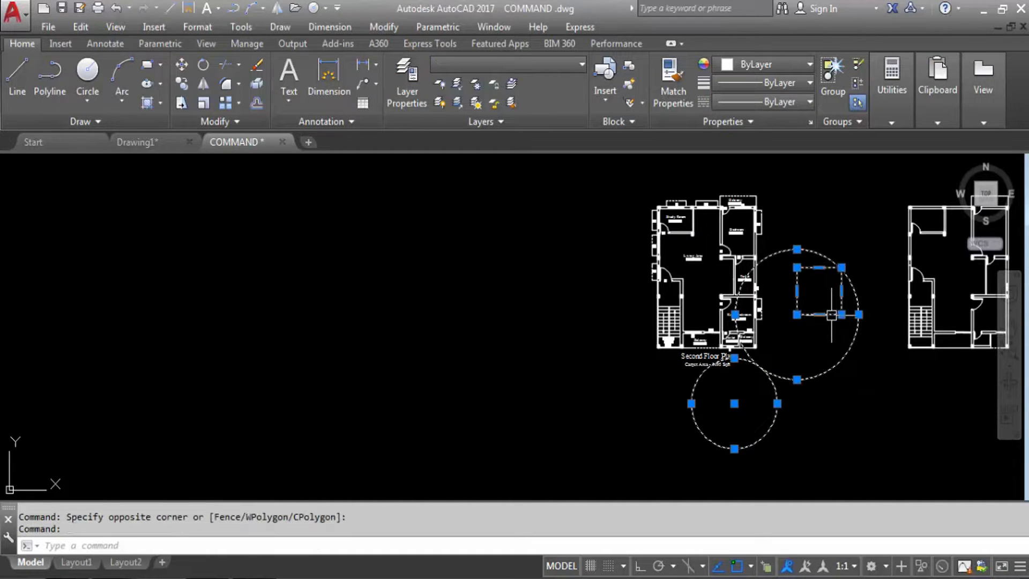
pyautogui.press('Delete')
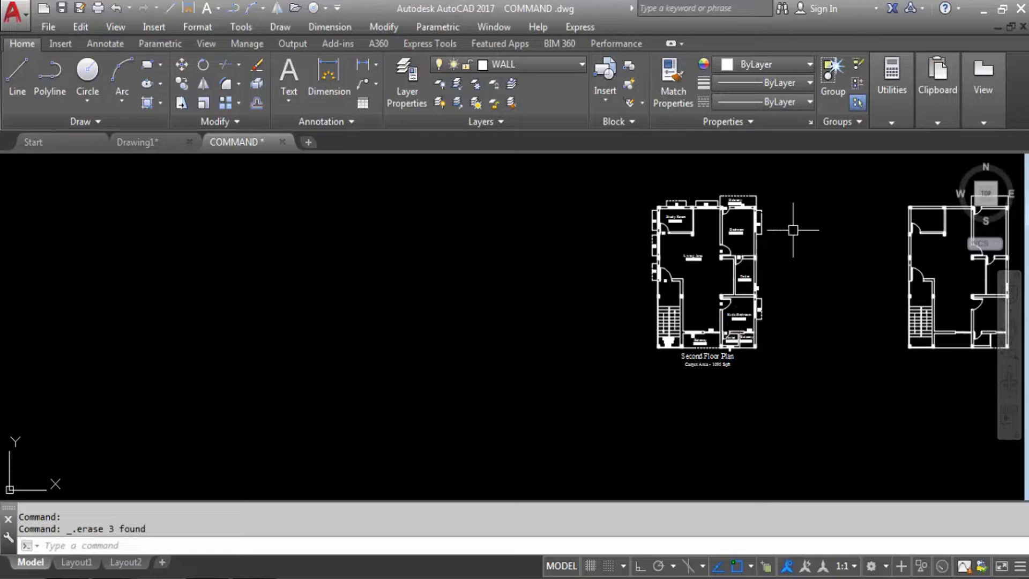
# Step: Set the WALL layer's color to blue and close the layer manager
pyautogui.scroll(1, 857, 232)
pyautogui.moveTo(683, 262); pyautogui.dragTo(504, 365, button='middle')
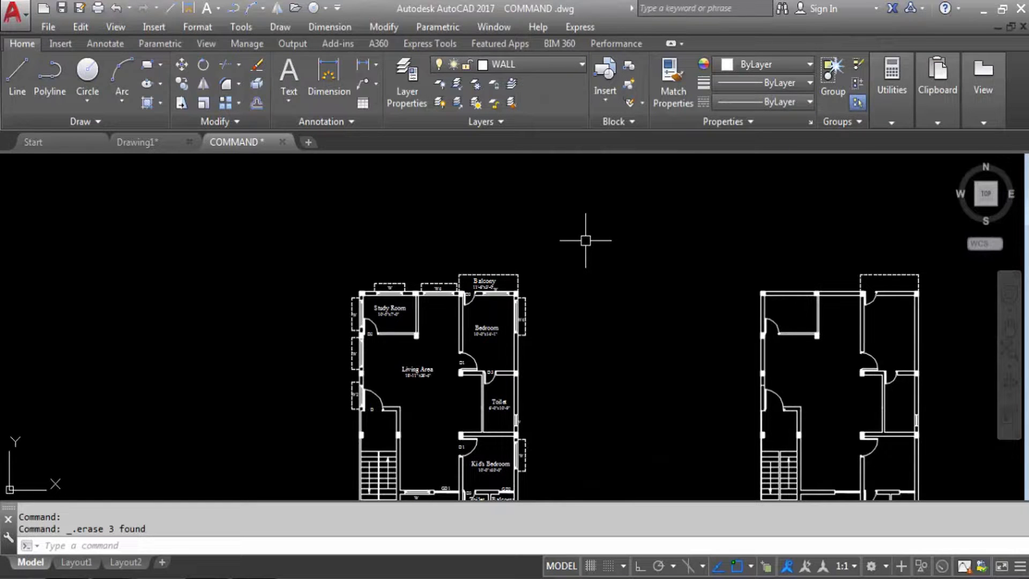
pyautogui.press('Escape')
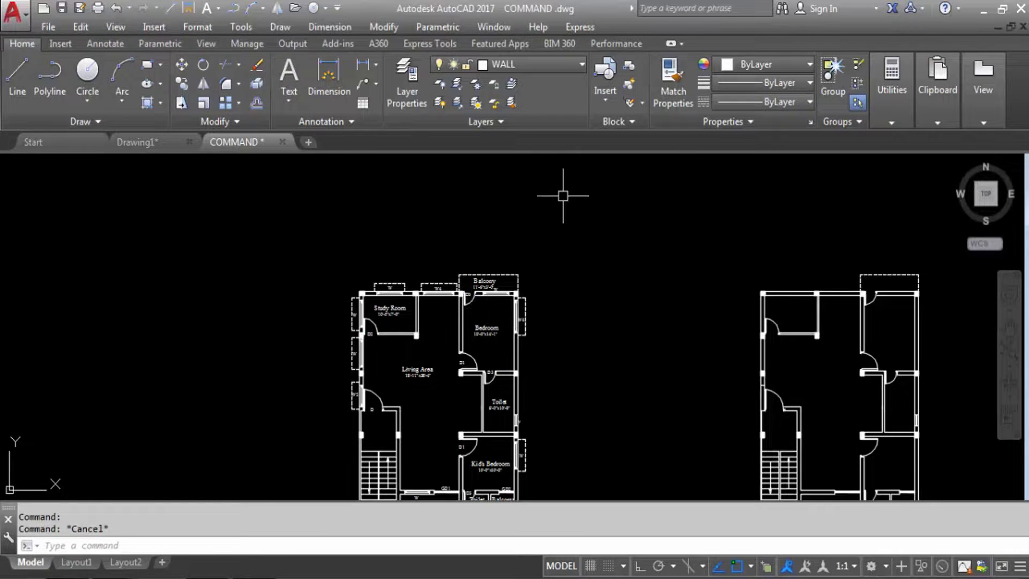
pyautogui.scroll(-2, 557, 214)
pyautogui.scroll(1, 489, 169)
pyautogui.click(407, 81)
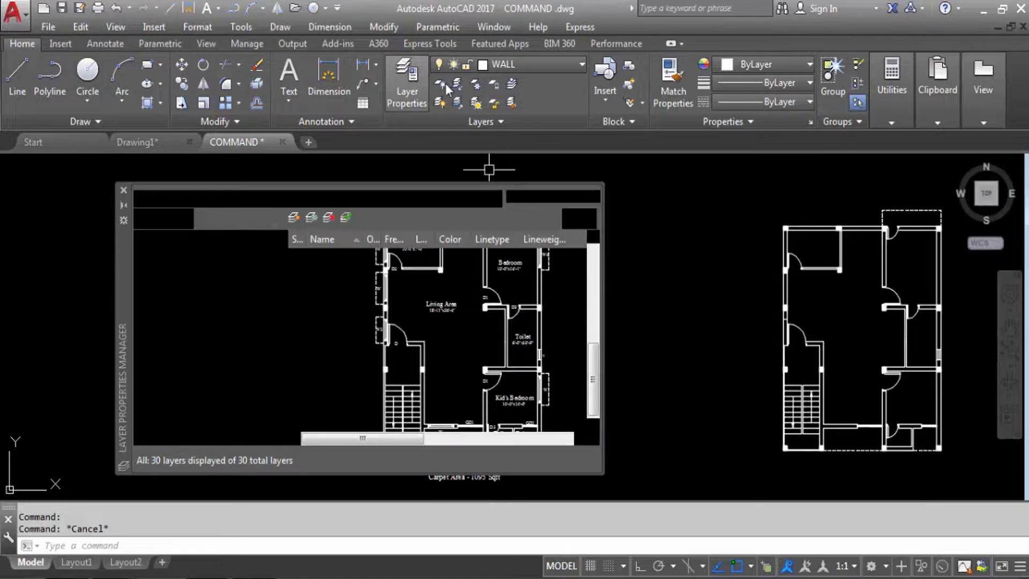
pyautogui.click(447, 413)
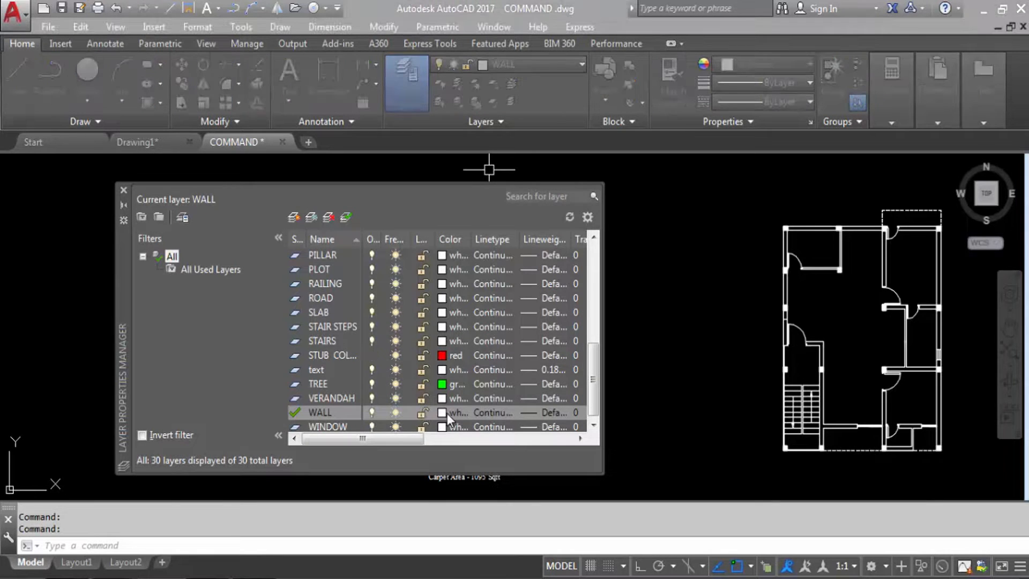
pyautogui.click(452, 330)
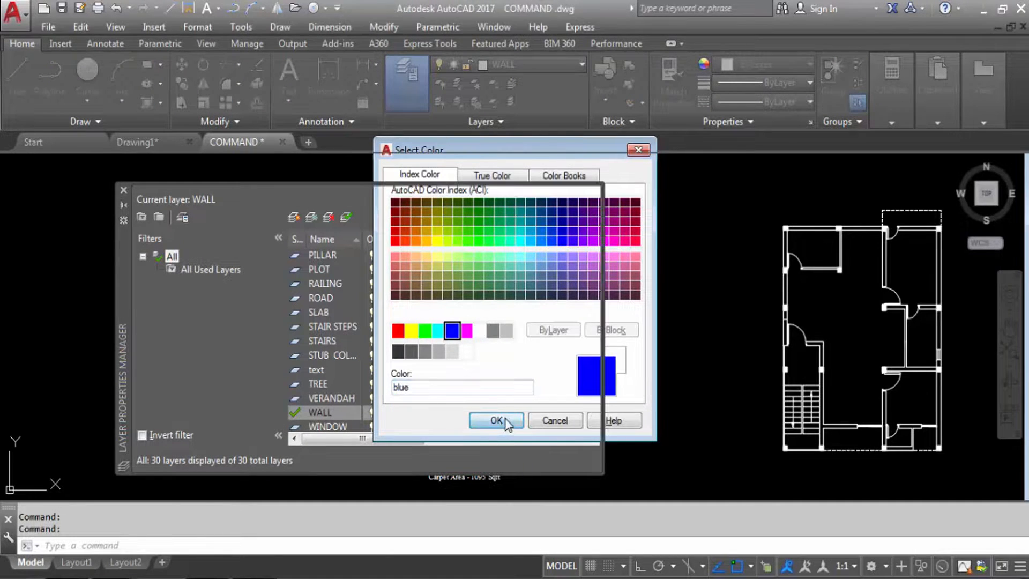
pyautogui.click(502, 420)
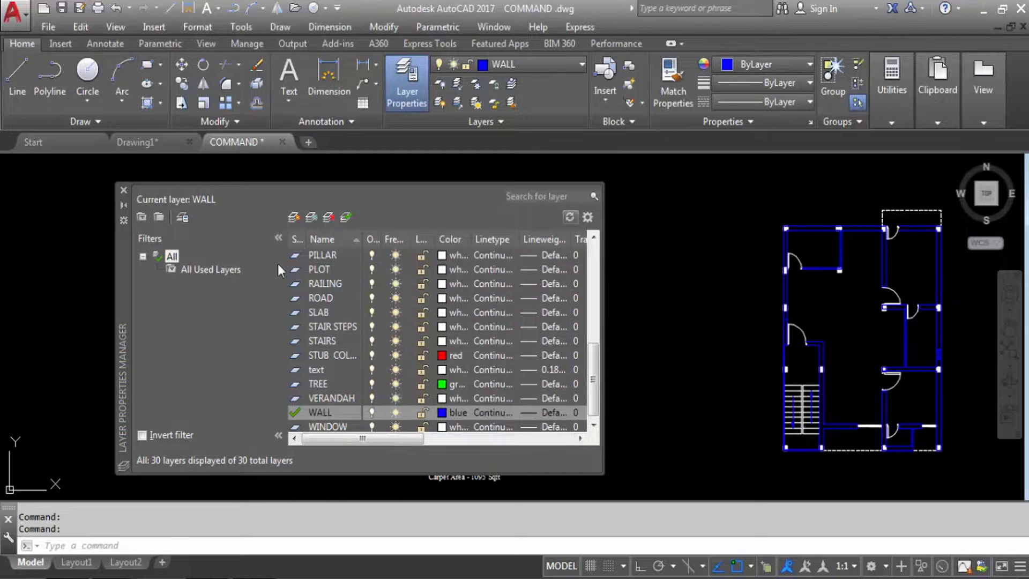
pyautogui.click(123, 189)
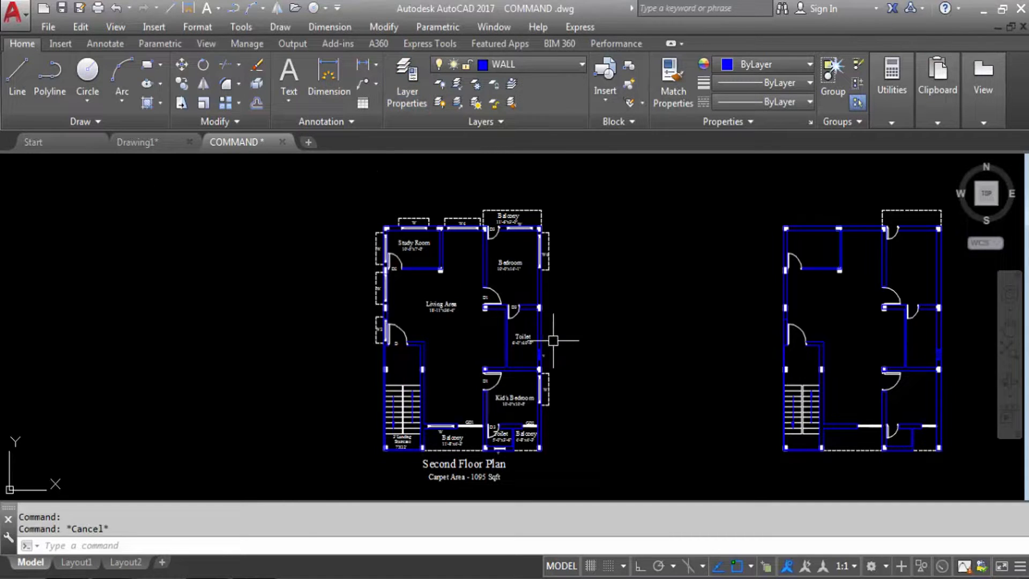
# Step: Make WINDOW the current layer and check the layer and color properties of the outer wall beside the Bedroom
pyautogui.click(520, 67)
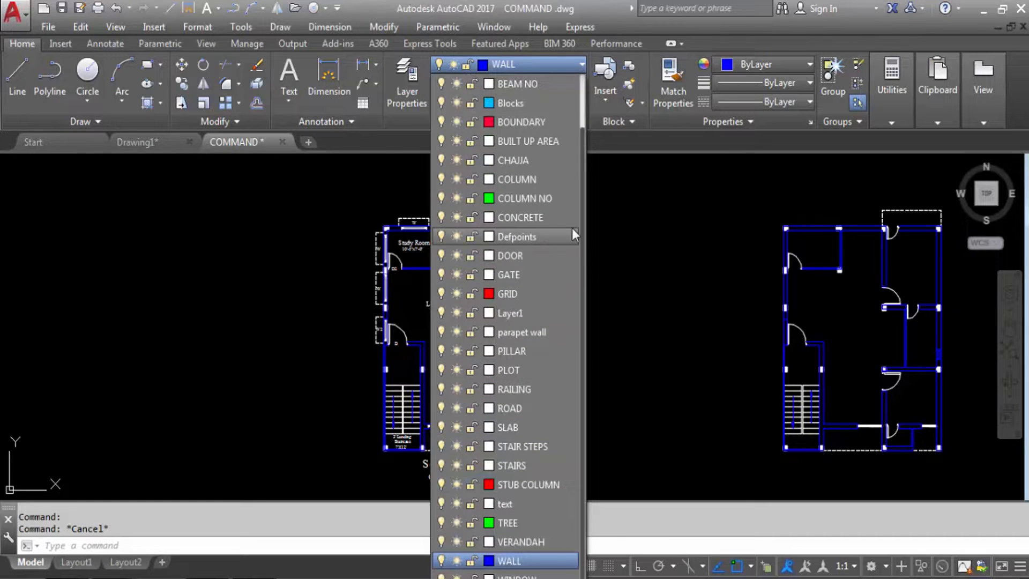
pyautogui.click(518, 576)
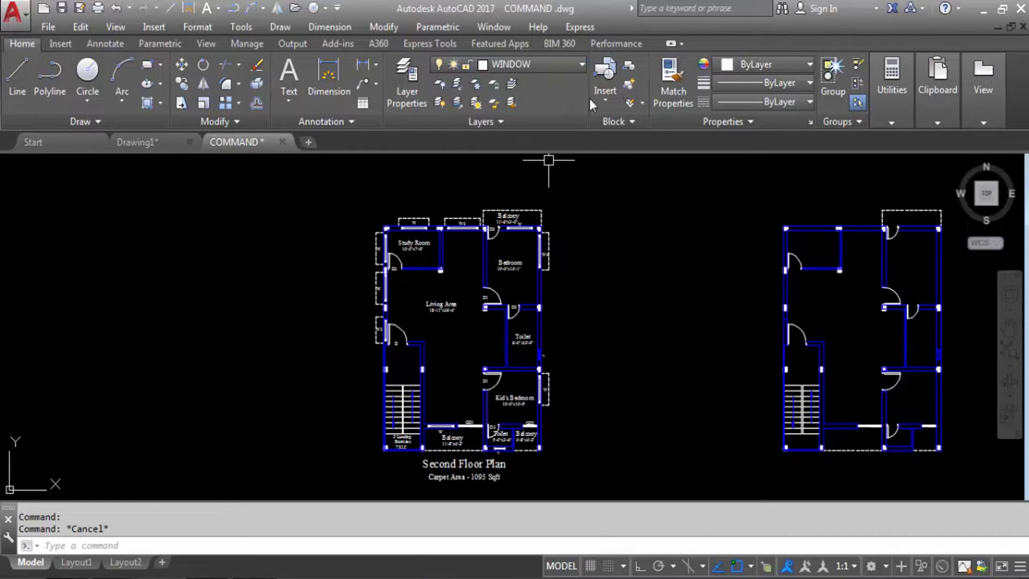
pyautogui.click(542, 292)
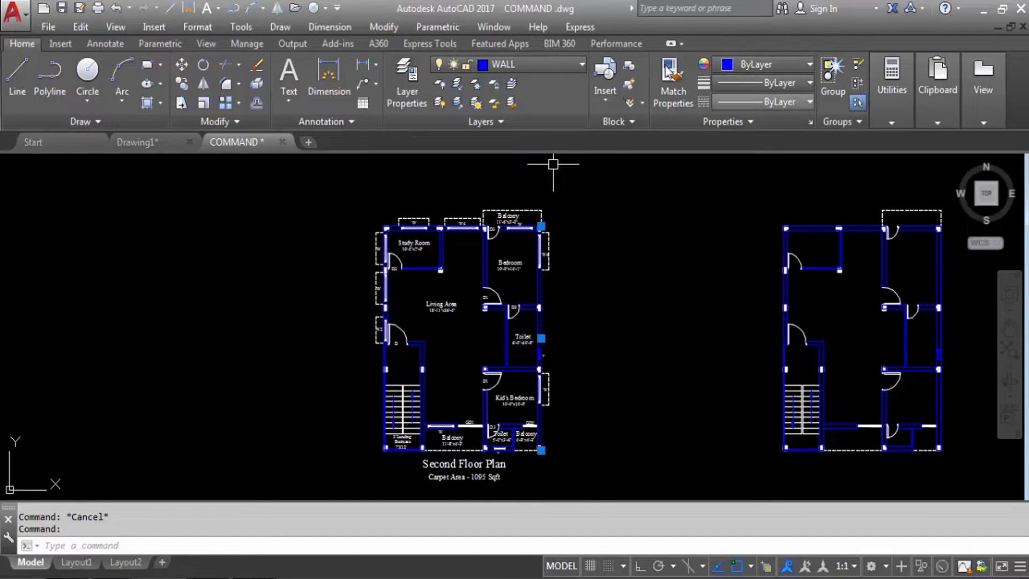
pyautogui.press('Escape')
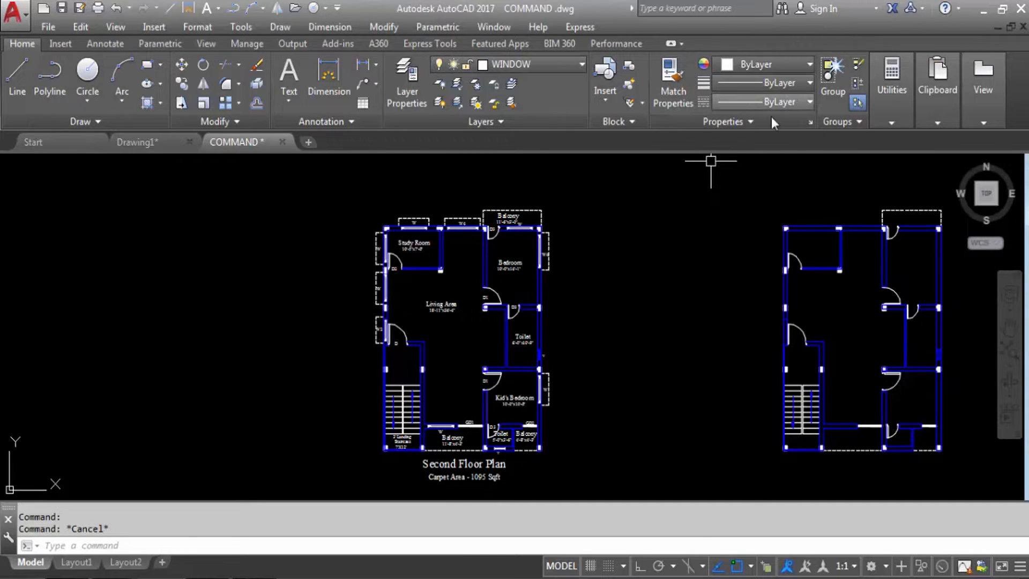
pyautogui.click(541, 293)
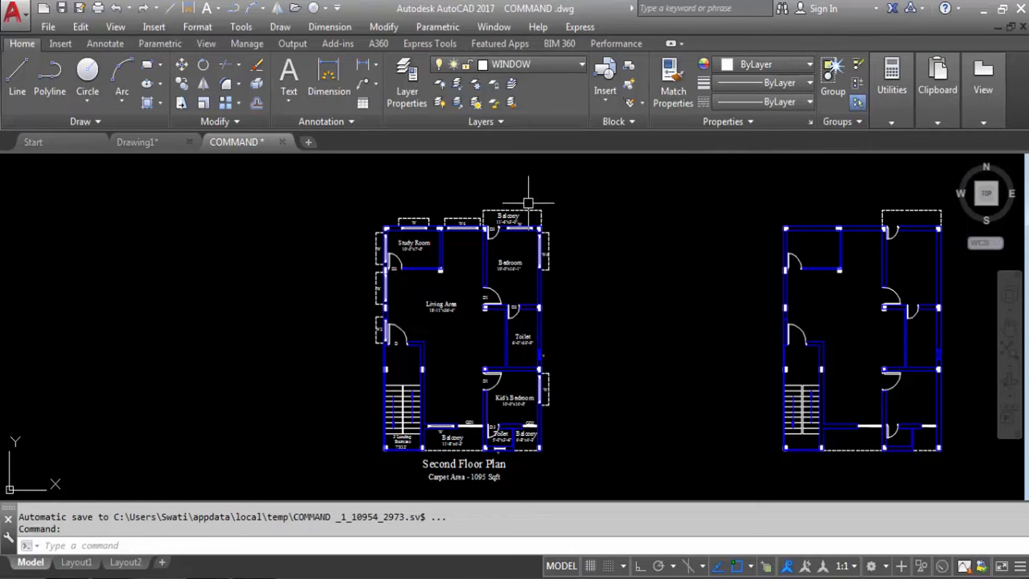
# Step: Inspect the layer, color and linetype properties of the dashed Balcony outline above the Bedroom
pyautogui.scroll(5, 507, 204)
pyautogui.click(654, 230)
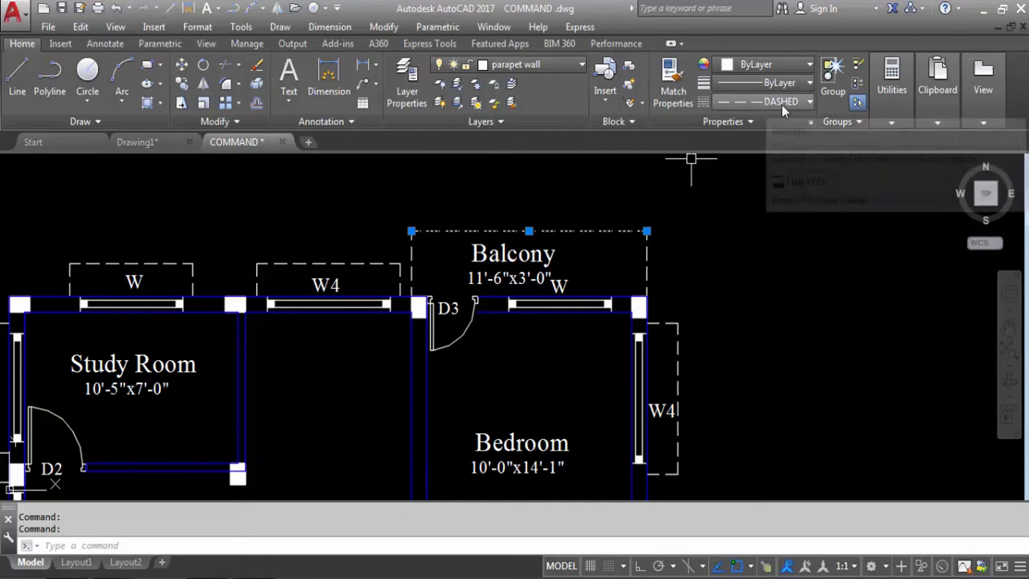
pyautogui.press('Escape')
pyautogui.scroll(-6, 555, 156)
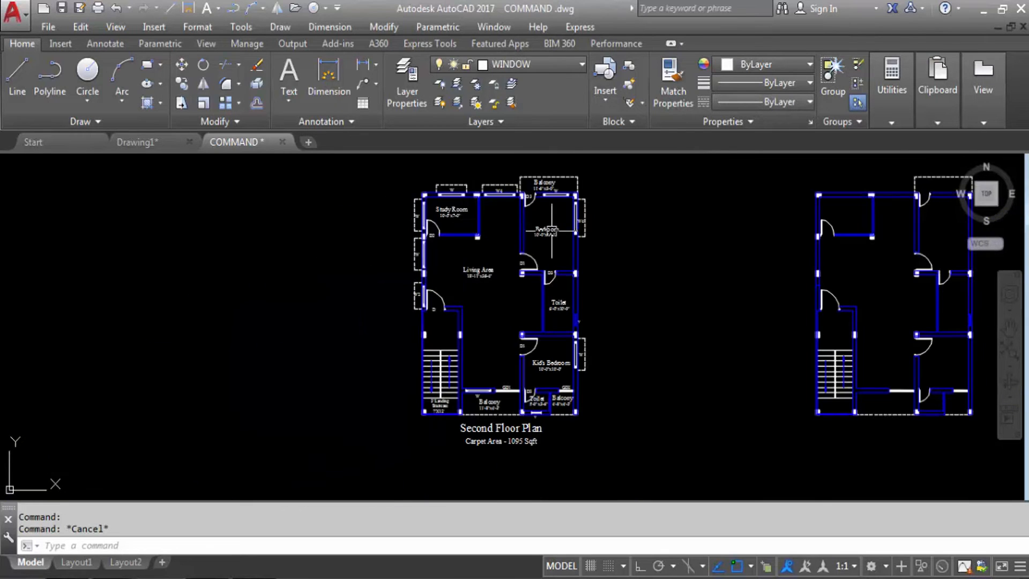